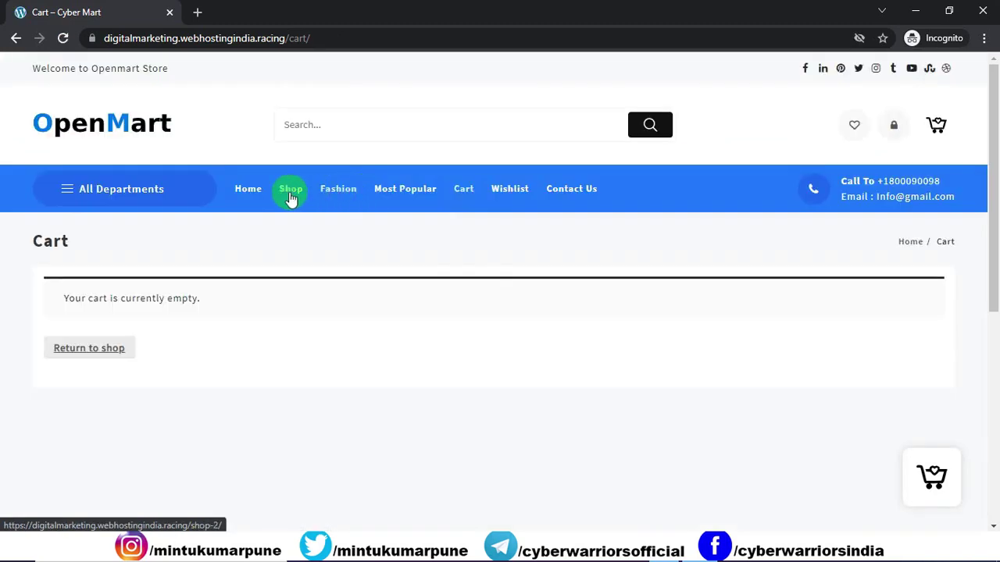
From the home page, add the Vestibulum polo shirt to the cart and close the cart drawer
click(256, 192)
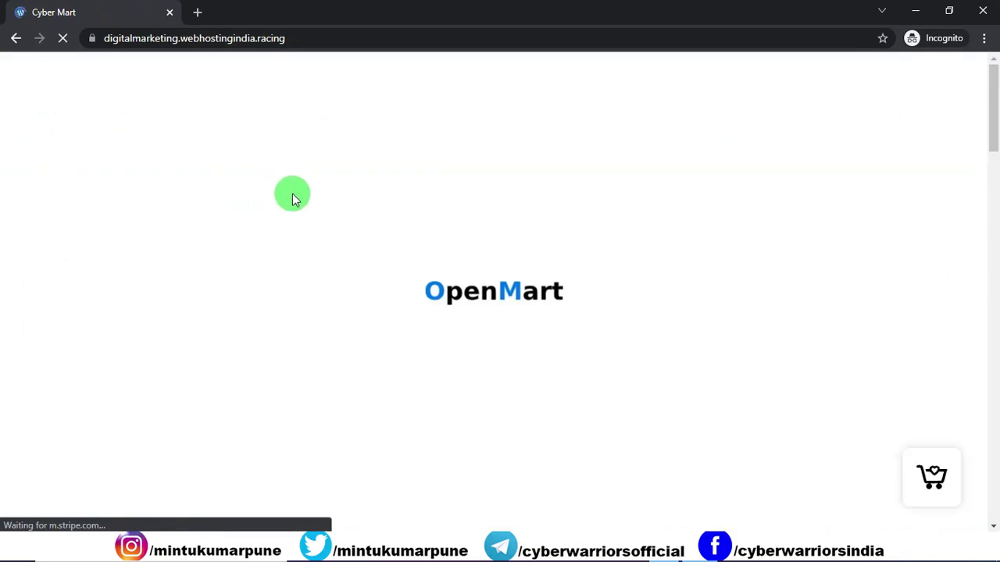
scroll(553, 270, down, 5)
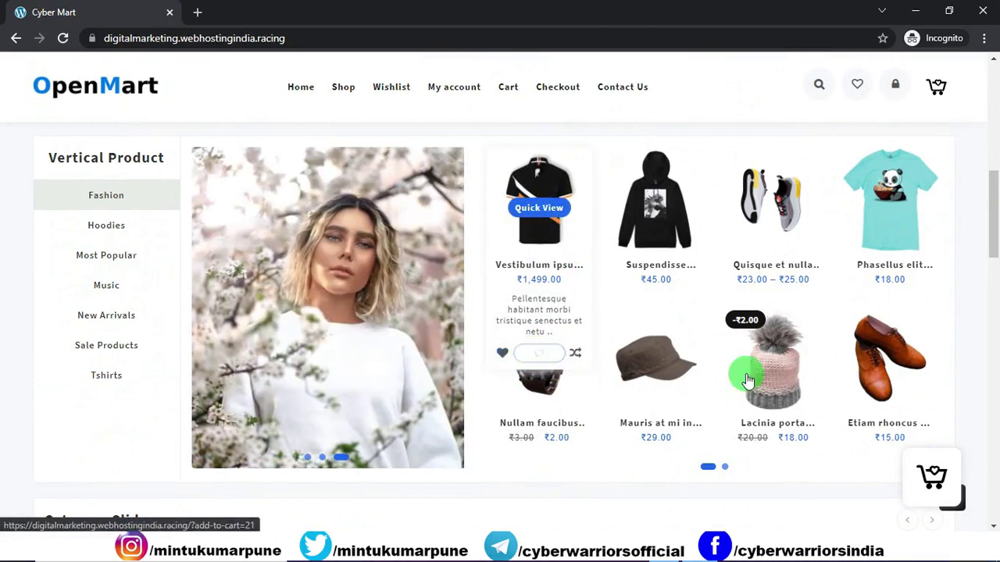
click(932, 474)
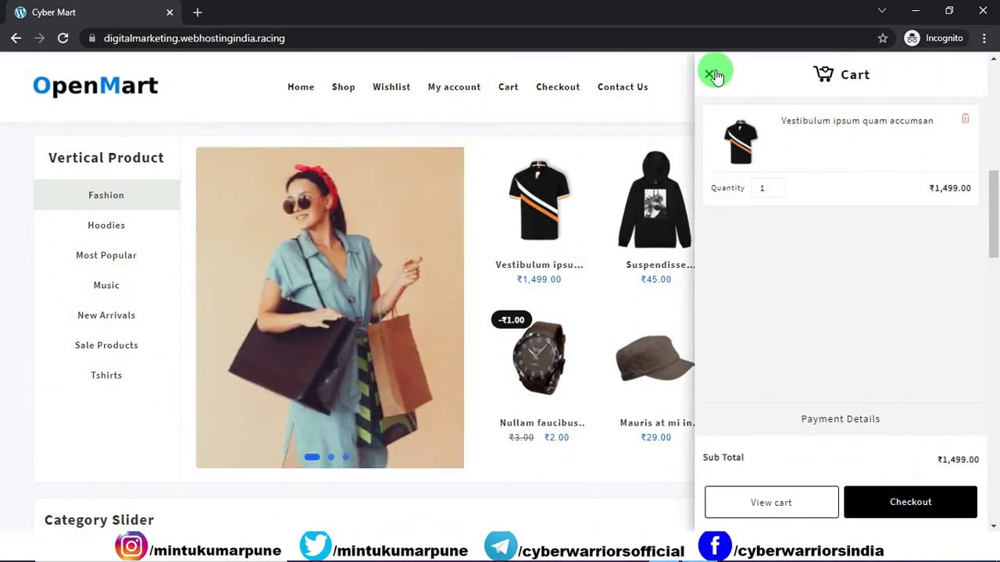
click(734, 78)
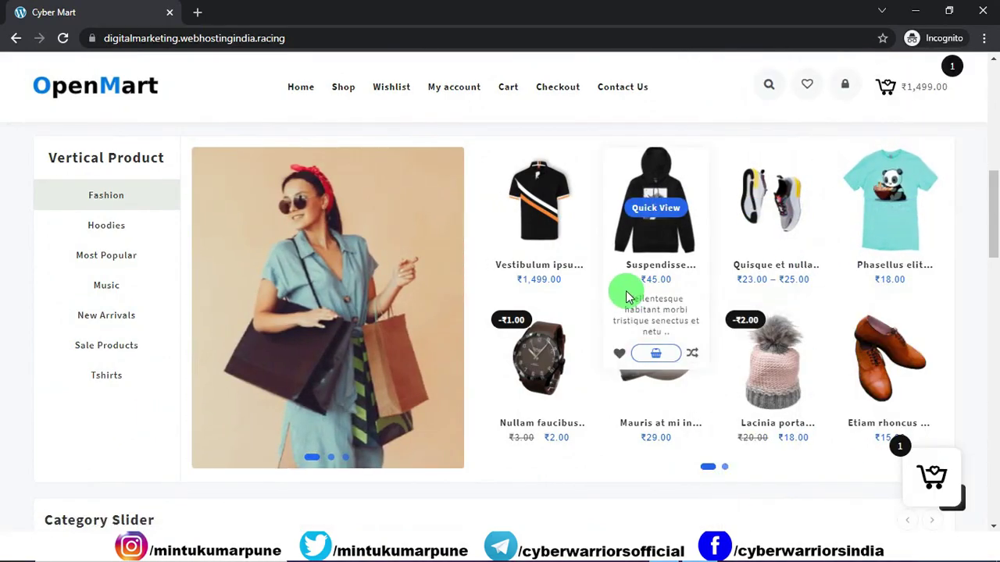
Add the Proin glasses from the Tabbed Product Carousel to the cart
scroll(625, 289, down, 4)
scroll(625, 286, down, 2)
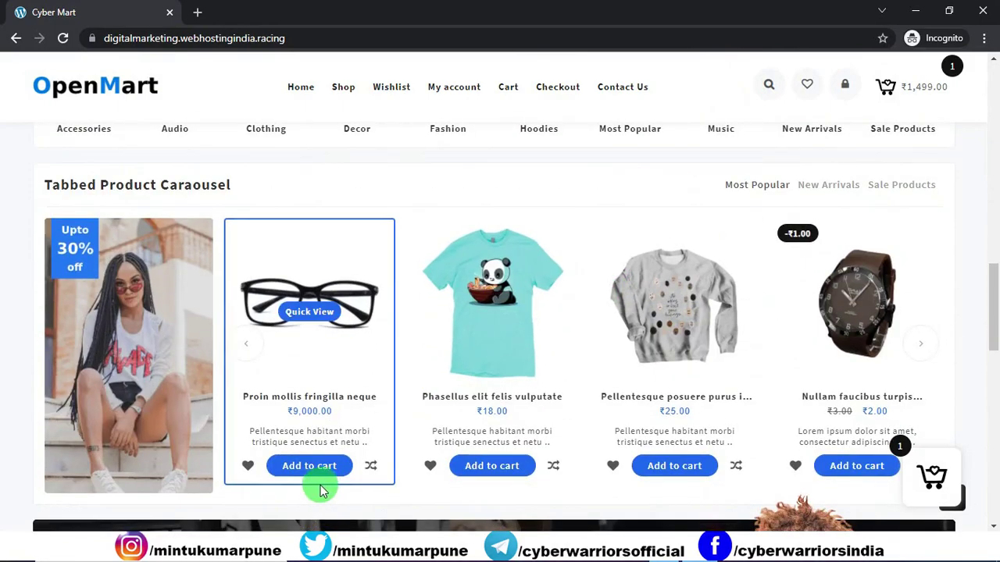
scroll(326, 419, down, 1)
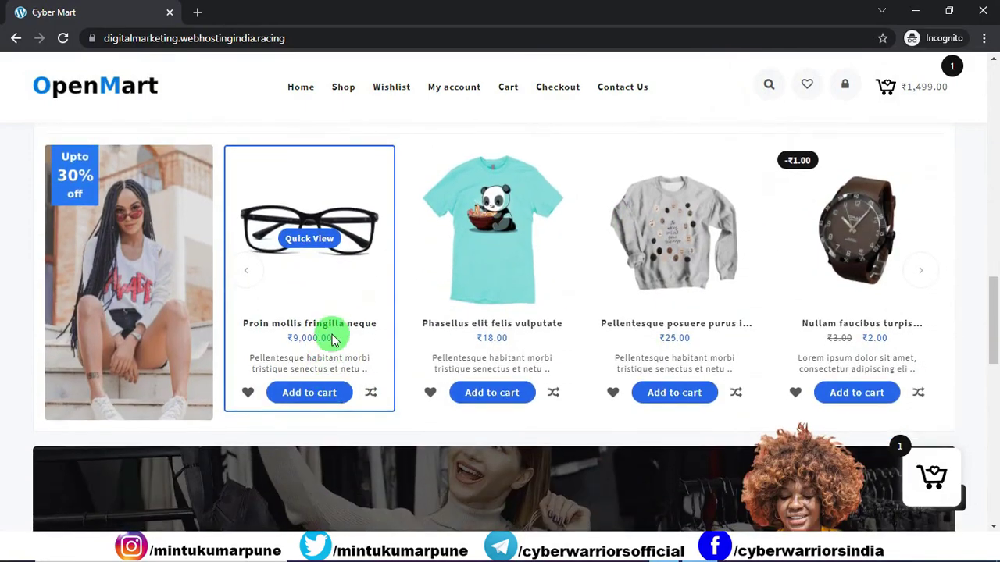
click(308, 402)
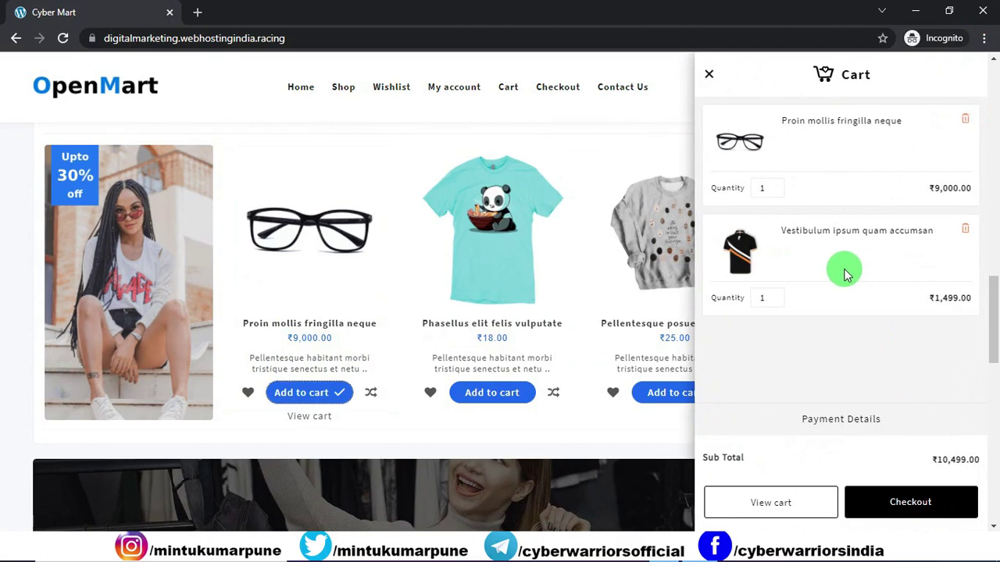
On the full cart page, apply the saved cyberwarriors coupon code
click(752, 515)
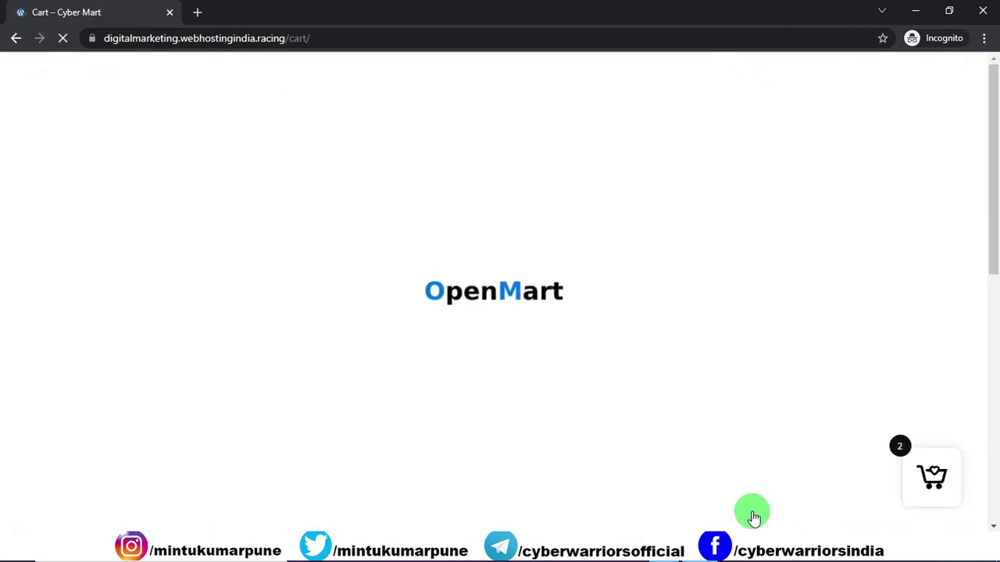
scroll(502, 269, down, 1)
scroll(728, 256, down, 1)
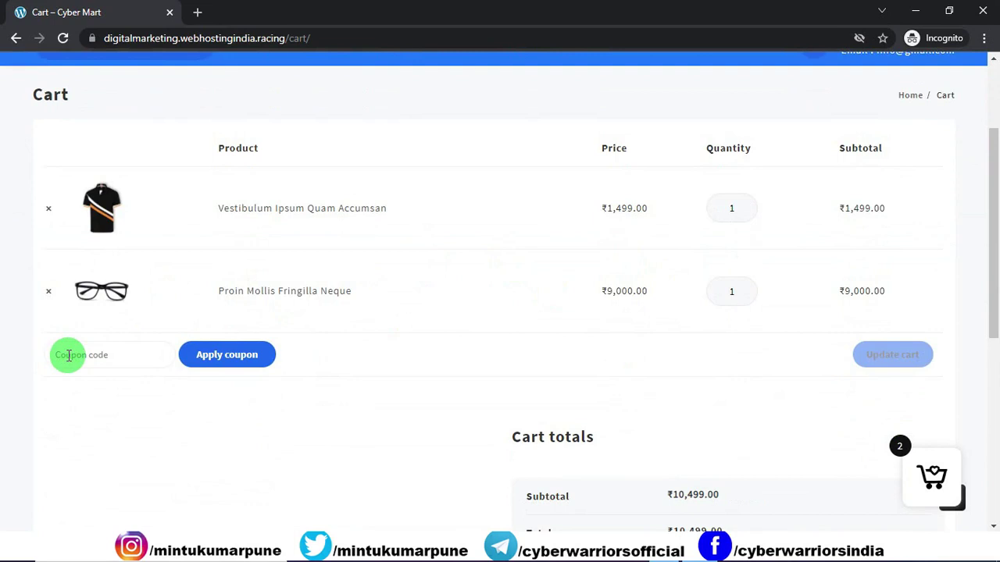
click(68, 355)
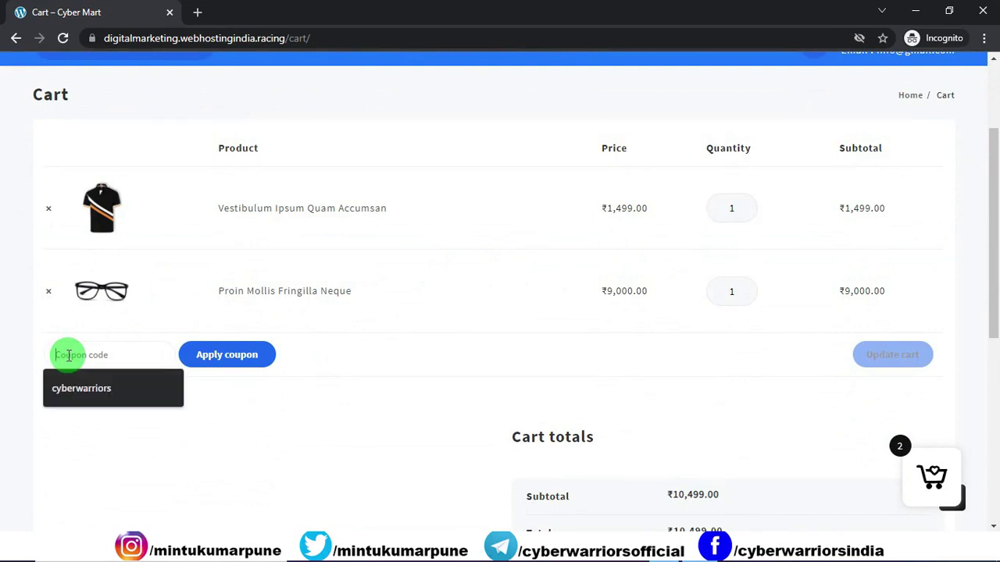
click(98, 390)
scroll(367, 363, down, 3)
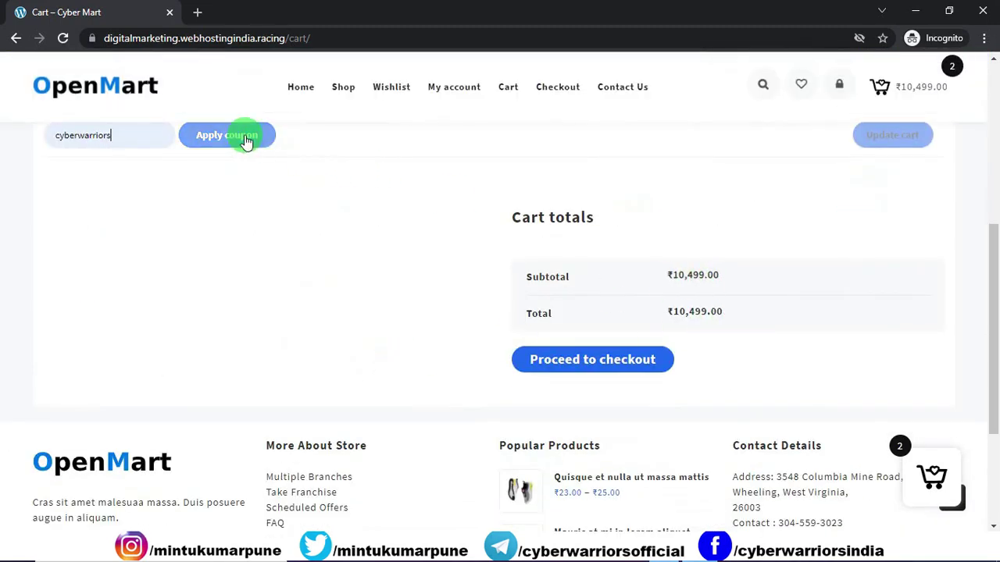
click(247, 139)
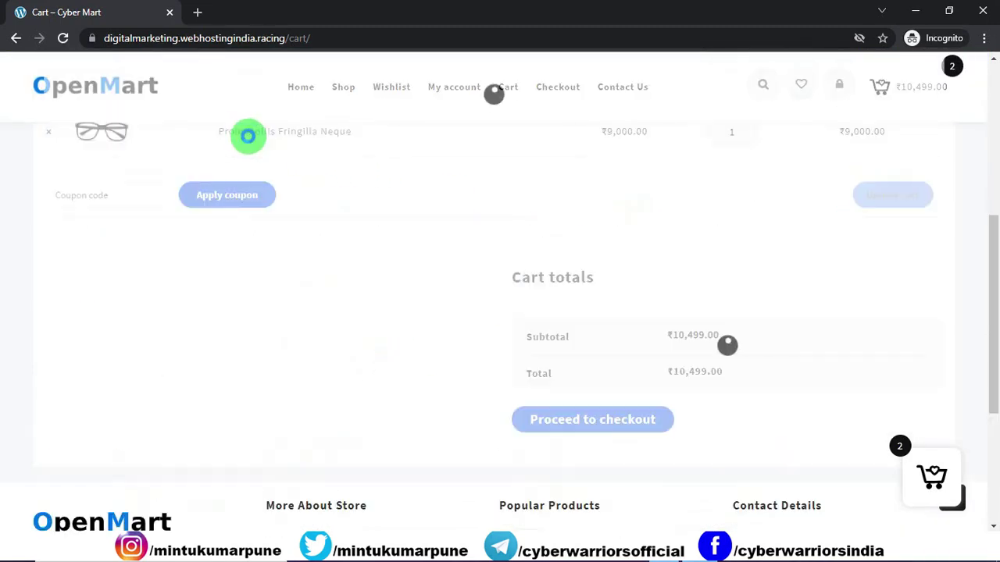
Check the discounted ₹10,000.00 total and proceed to checkout
scroll(687, 328, up, 2)
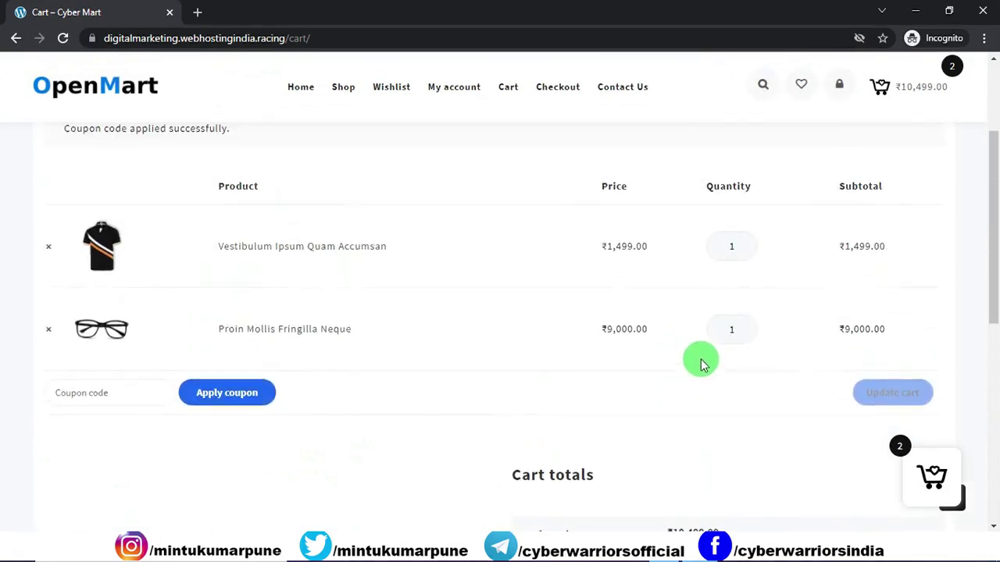
scroll(701, 360, down, 3)
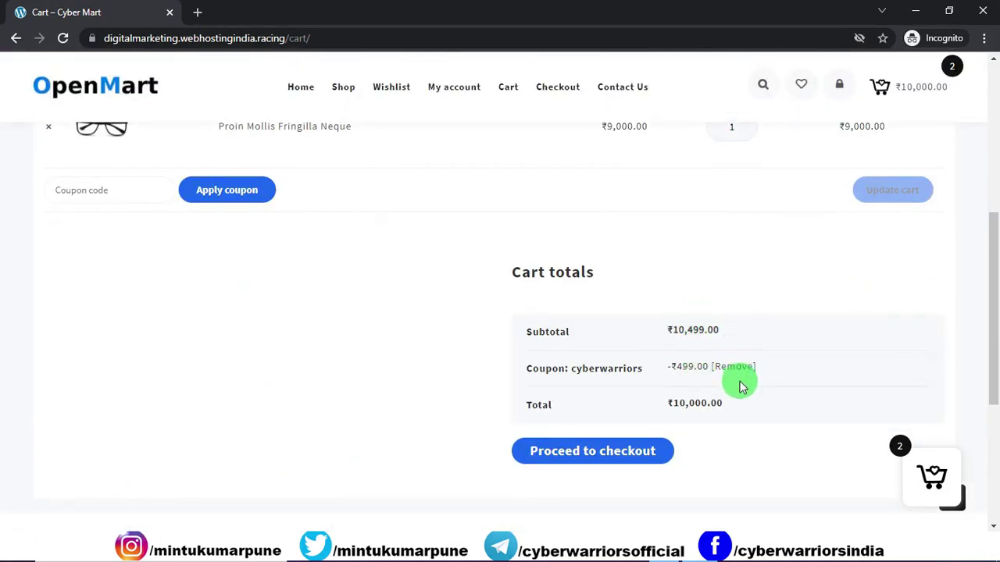
drag(669, 403, 722, 403)
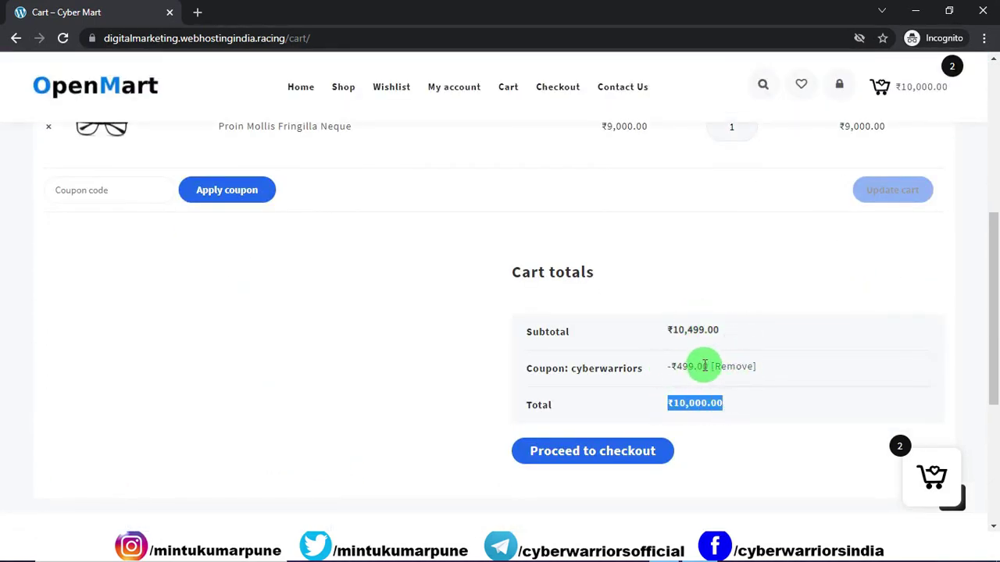
scroll(643, 407, down, 1)
scroll(645, 406, up, 5)
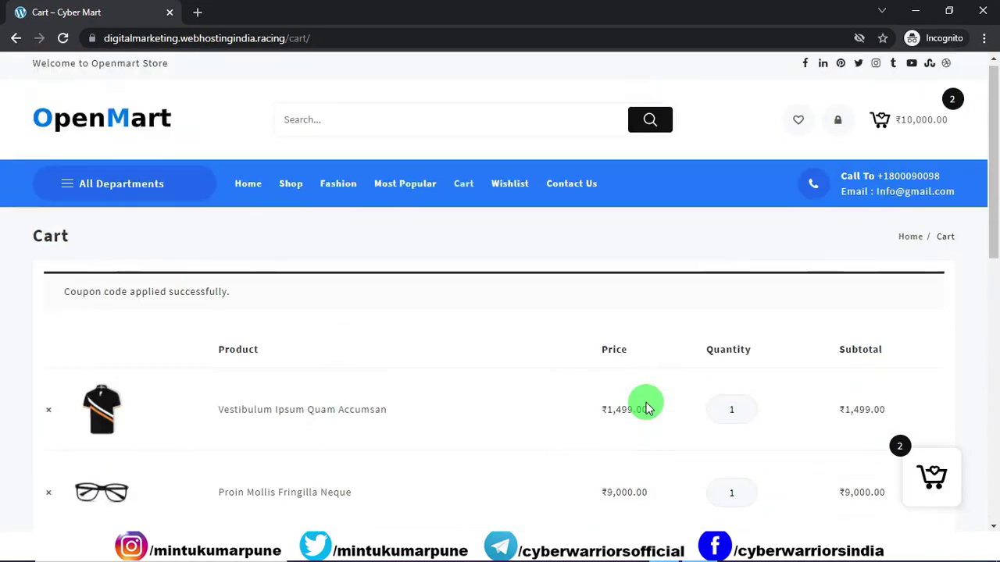
scroll(645, 404, down, 3)
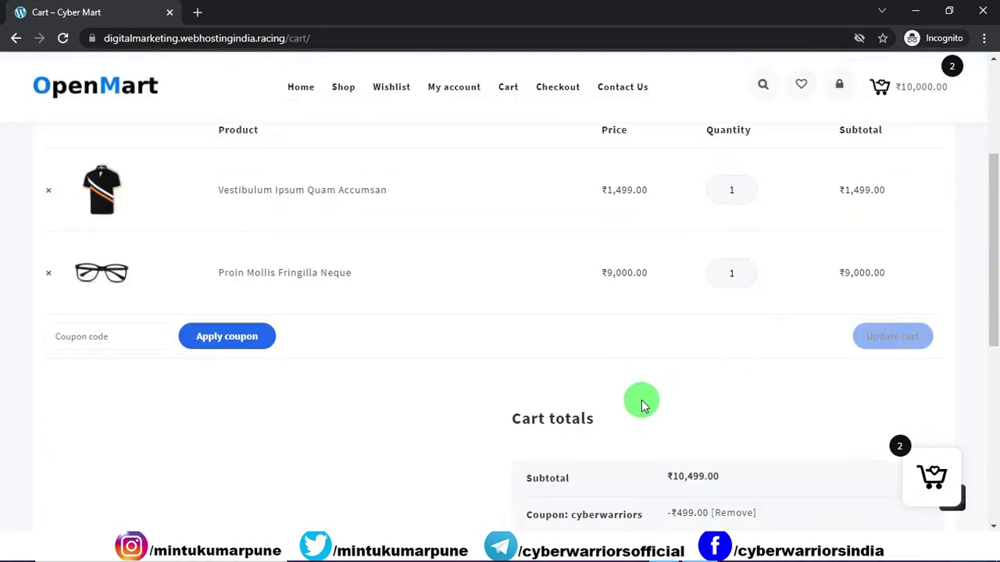
scroll(640, 405, down, 3)
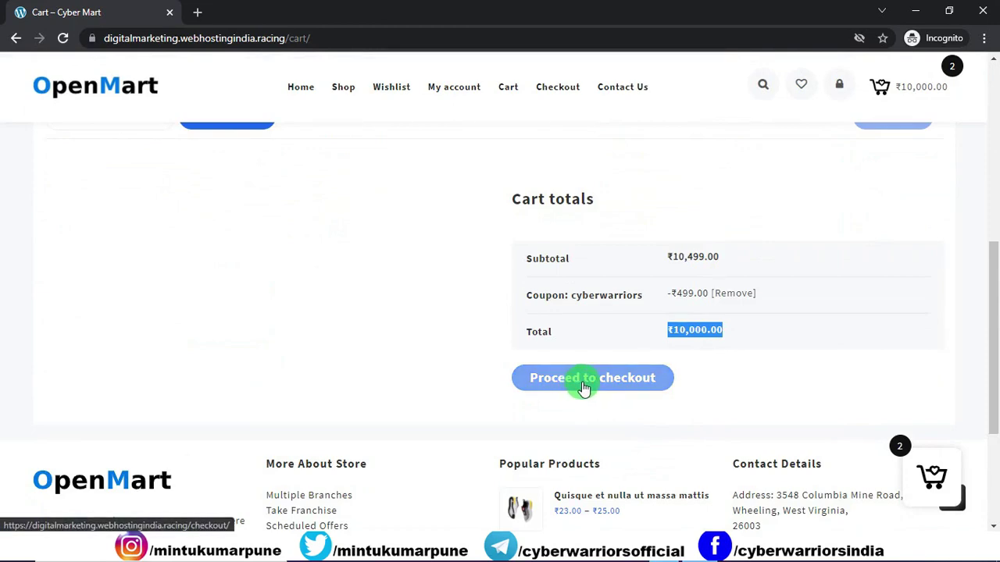
click(584, 379)
Review the filled-in billing details and select Cash on delivery as the payment method
scroll(508, 295, down, 5)
scroll(509, 297, down, 5)
scroll(508, 297, up, 5)
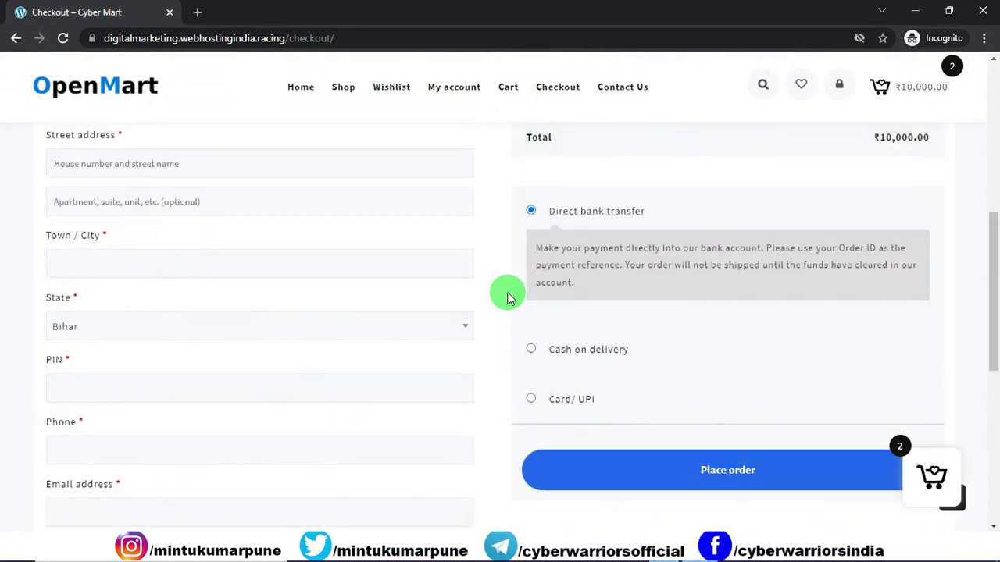
scroll(508, 297, up, 1)
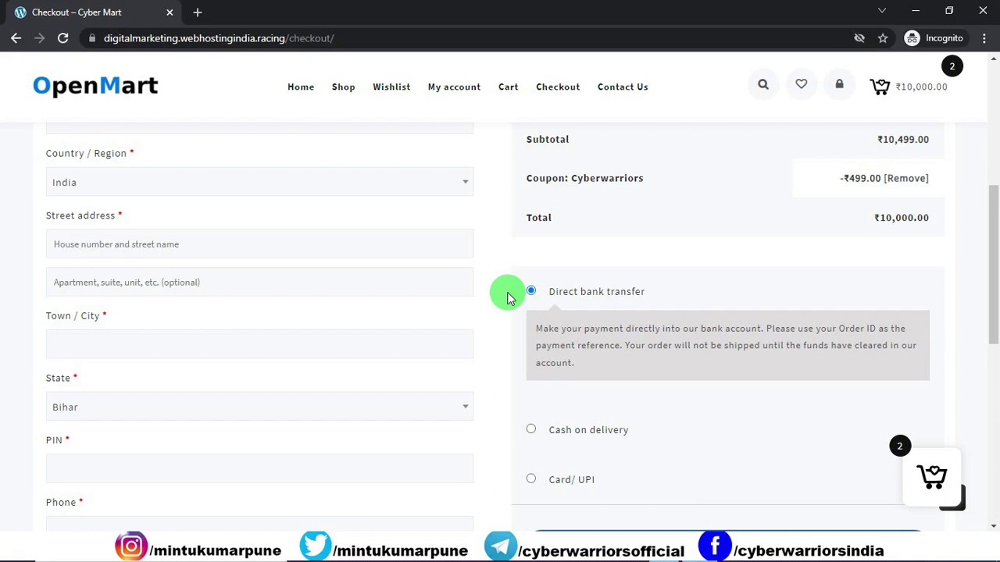
scroll(516, 270, up, 3)
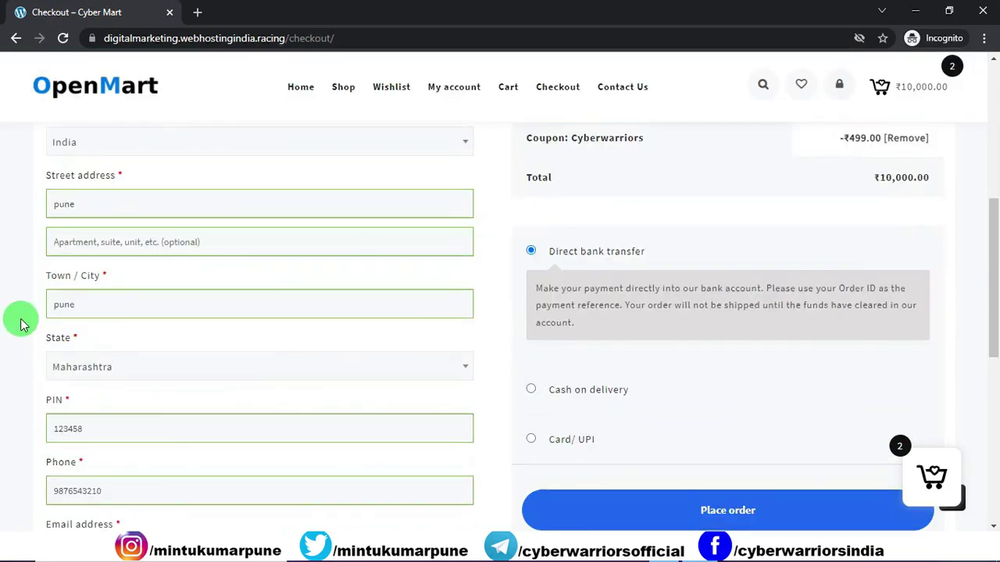
scroll(20, 323, up, 4)
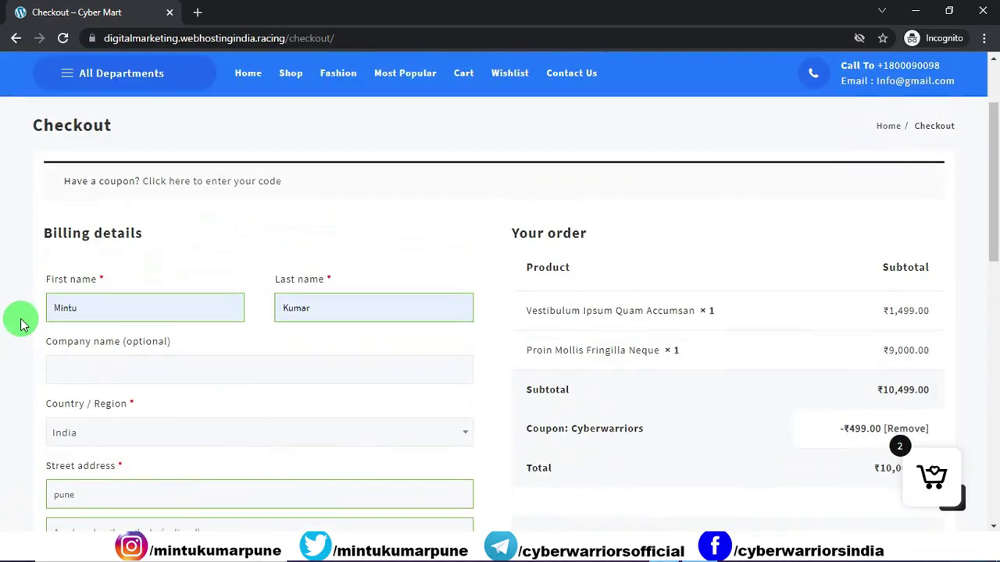
scroll(19, 324, down, 2)
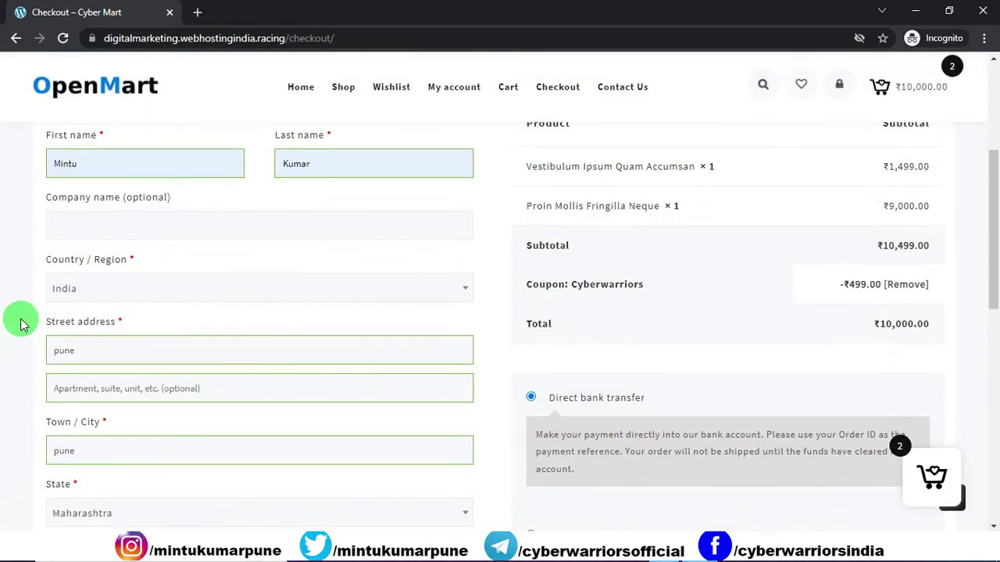
scroll(20, 324, down, 3)
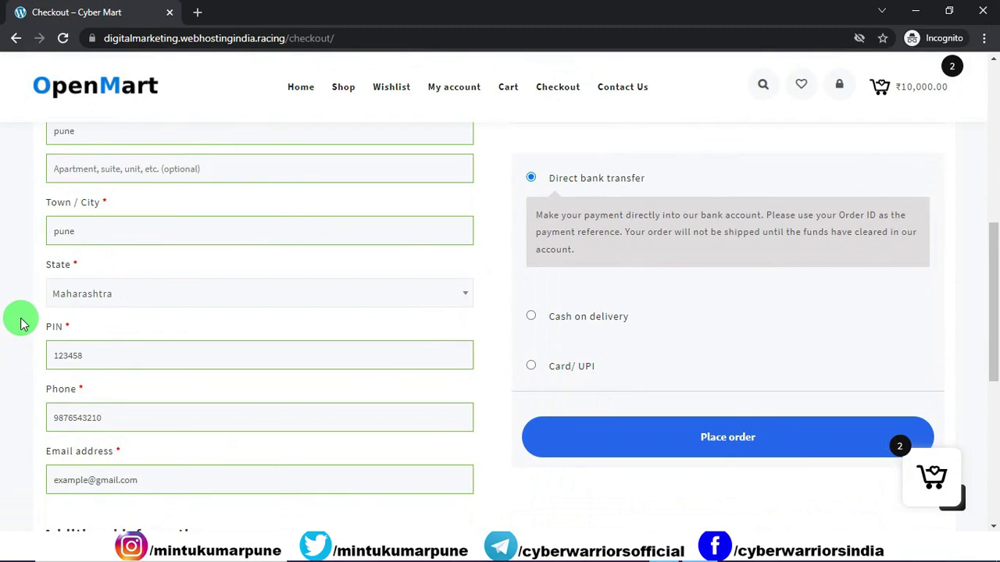
scroll(20, 323, down, 4)
scroll(18, 320, up, 2)
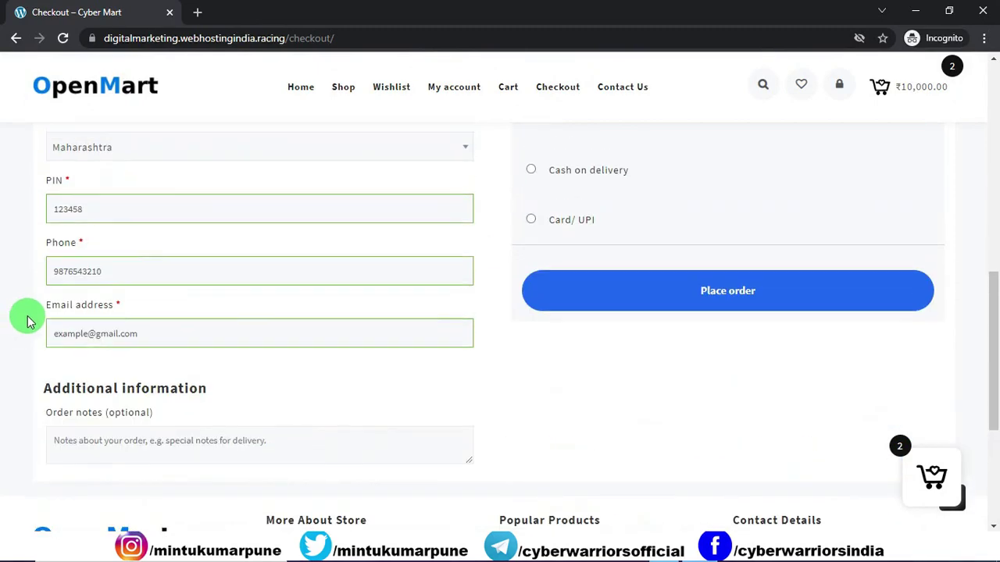
scroll(286, 319, up, 2)
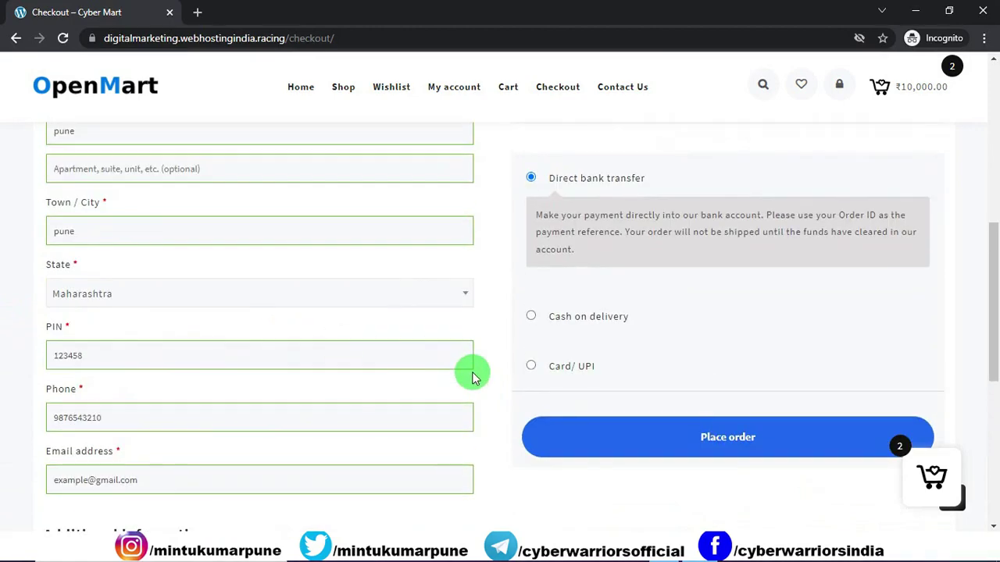
scroll(499, 375, up, 4)
scroll(499, 375, down, 4)
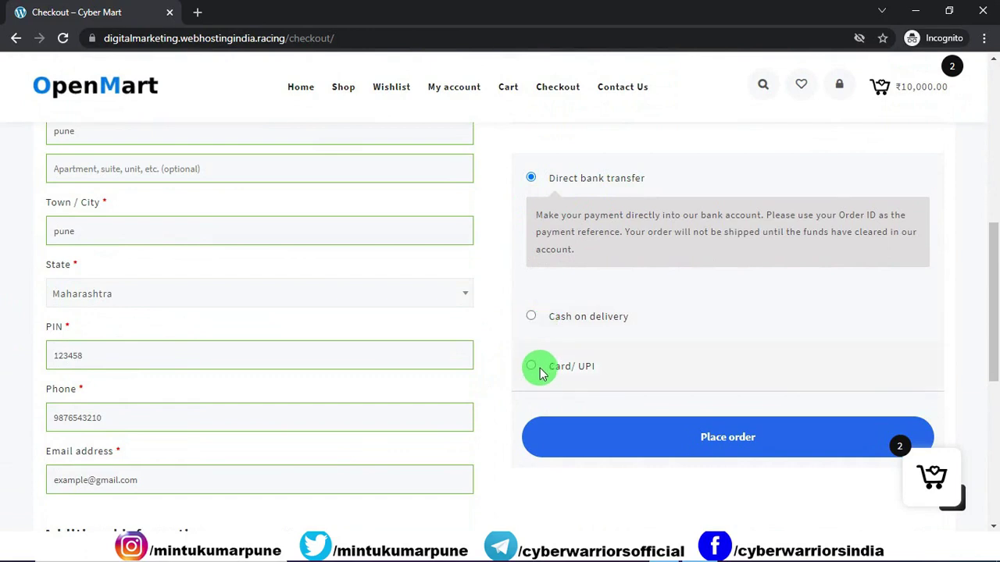
click(530, 315)
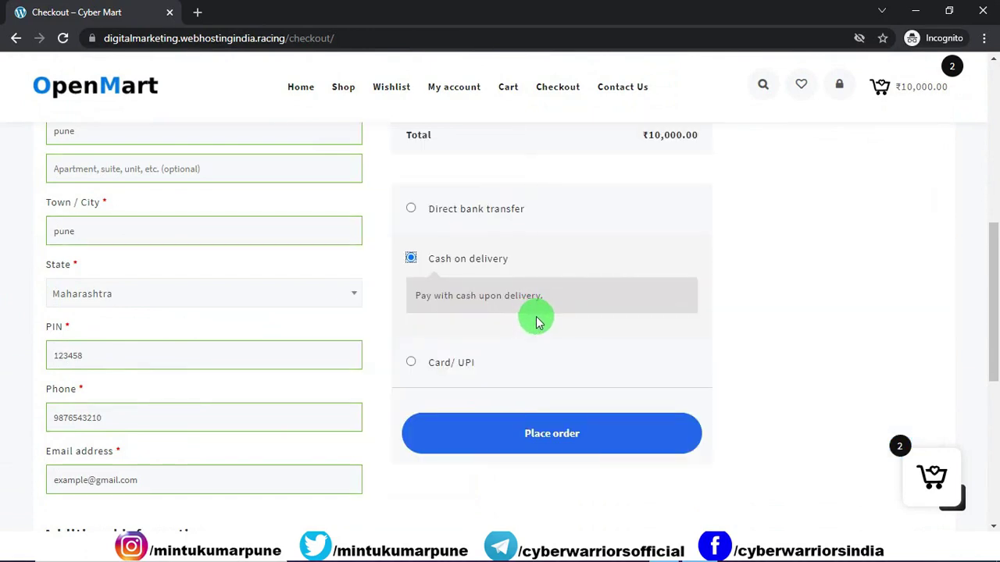
click(408, 362)
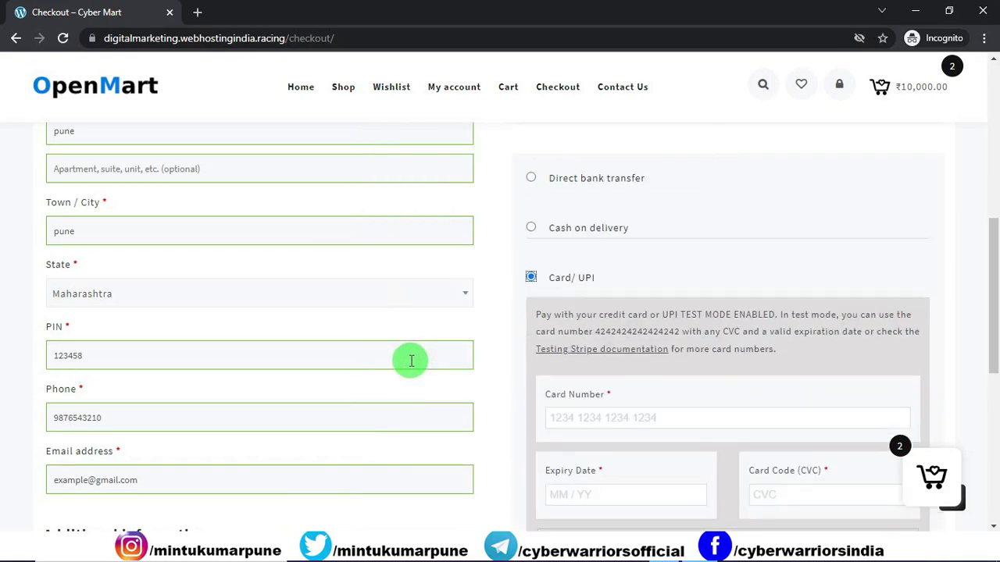
scroll(595, 373, down, 2)
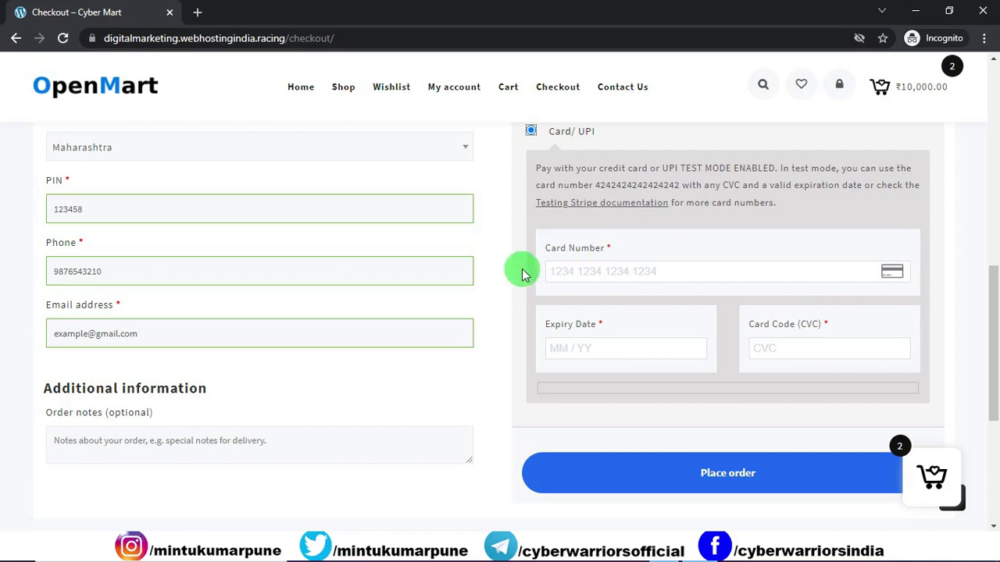
click(601, 267)
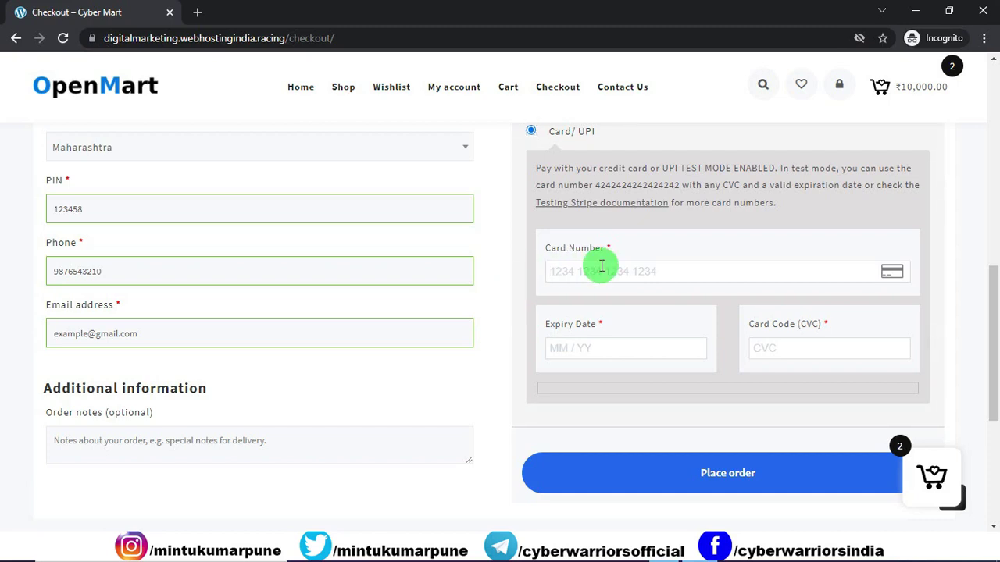
text(4242 4242 4242 4242)
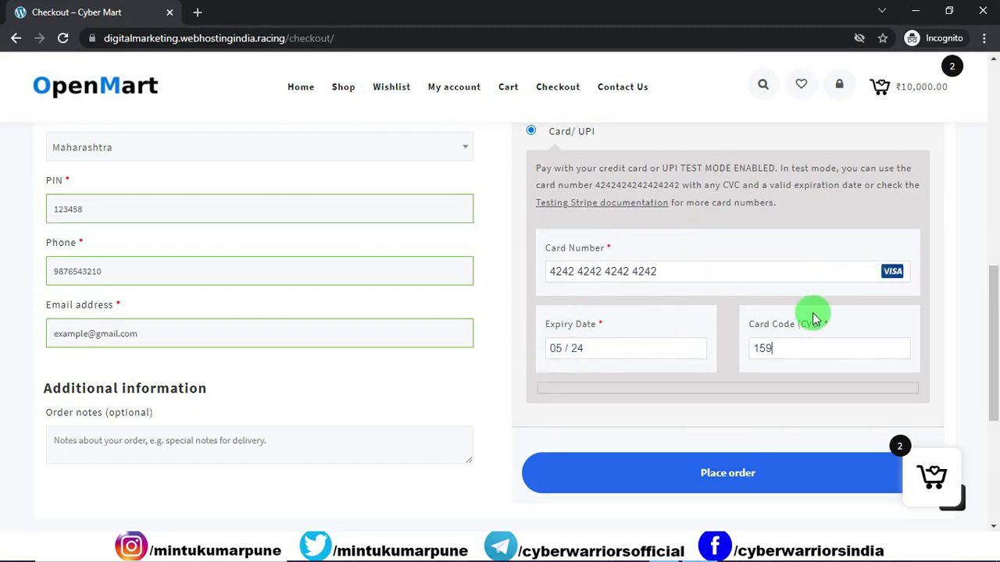
click(727, 468)
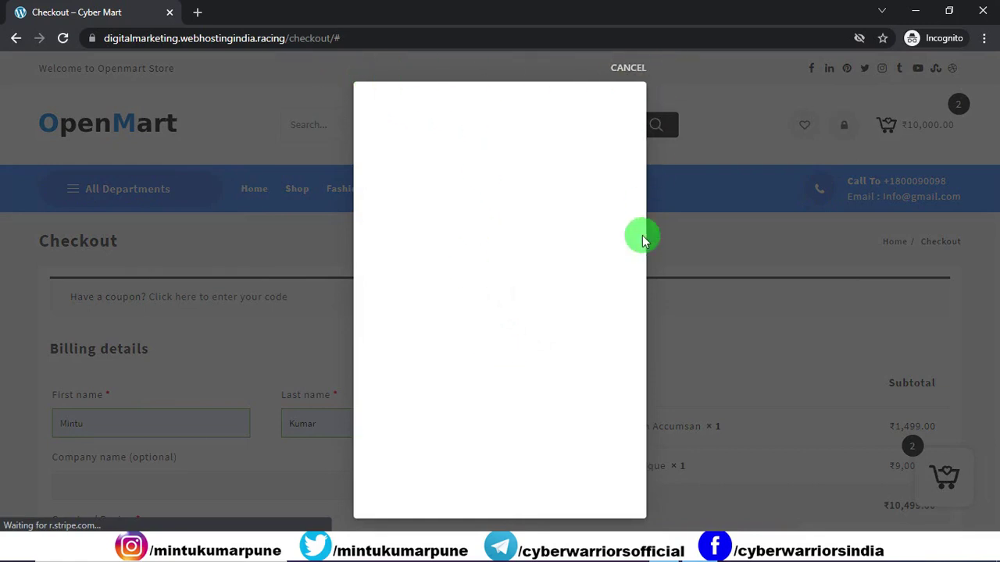
click(631, 487)
click(39, 284)
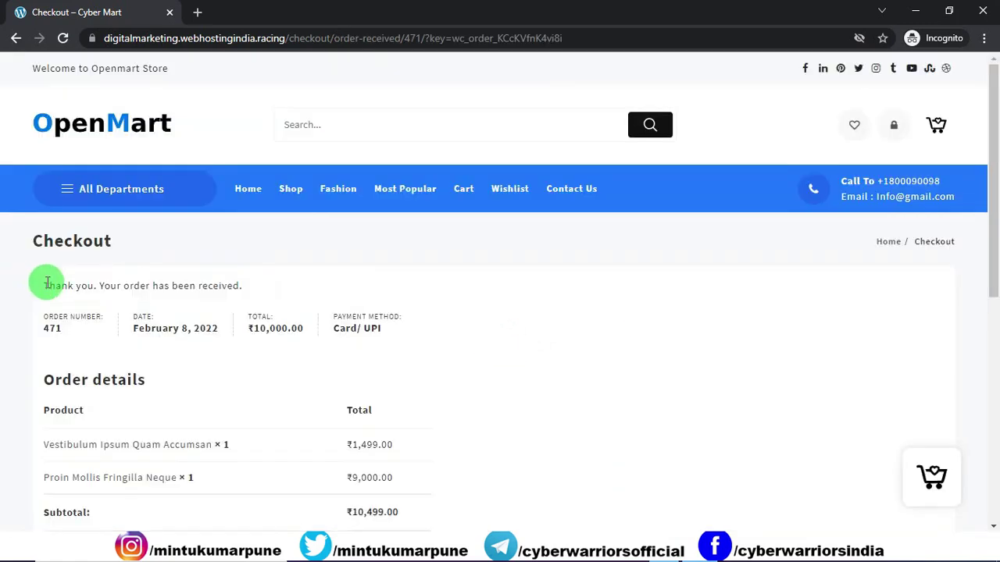
drag(45, 279, 242, 282)
click(336, 291)
scroll(336, 291, down, 6)
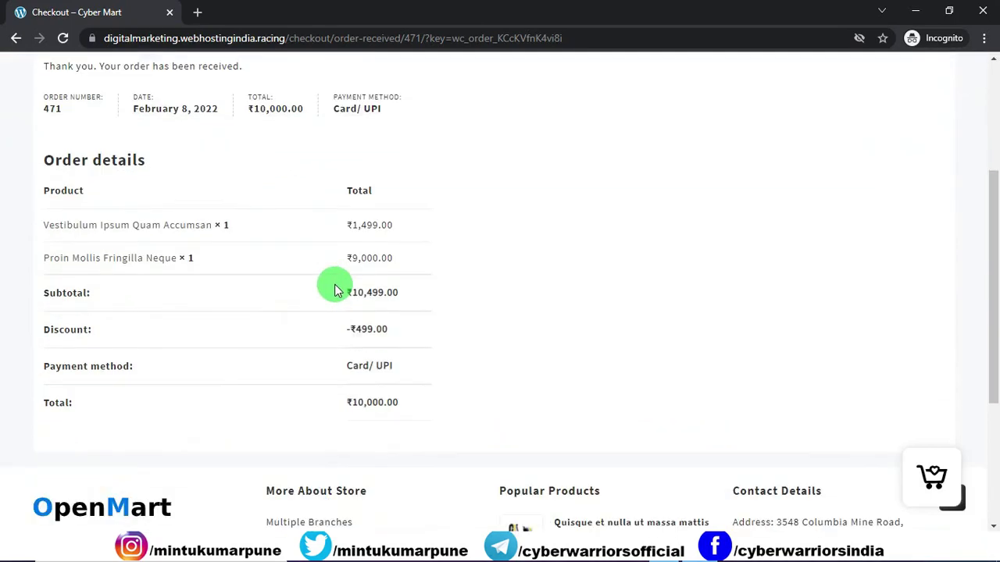
scroll(361, 294, up, 6)
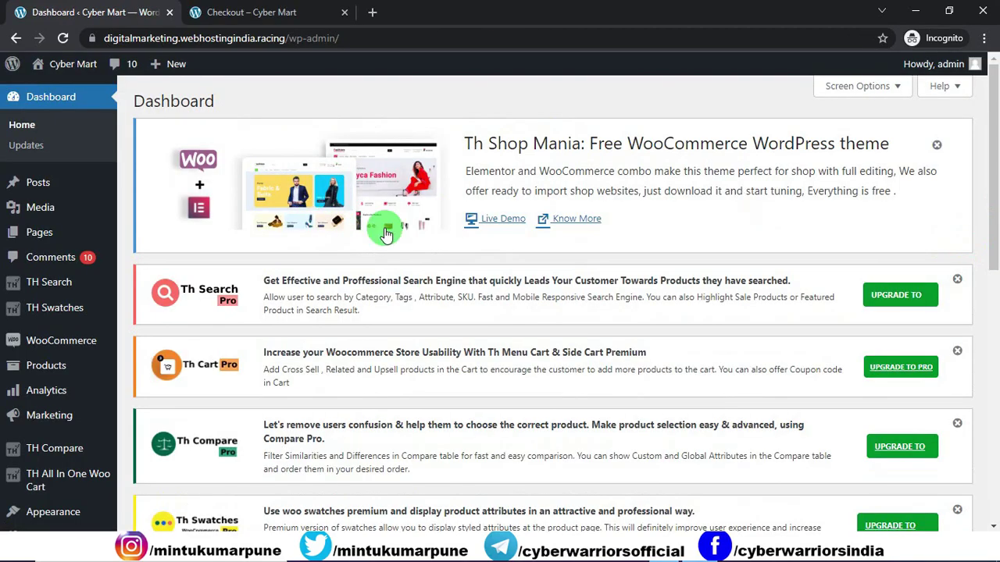
Open order #471 from WooCommerce Orders and scroll down to its items and coupon
mouse_move(43, 342)
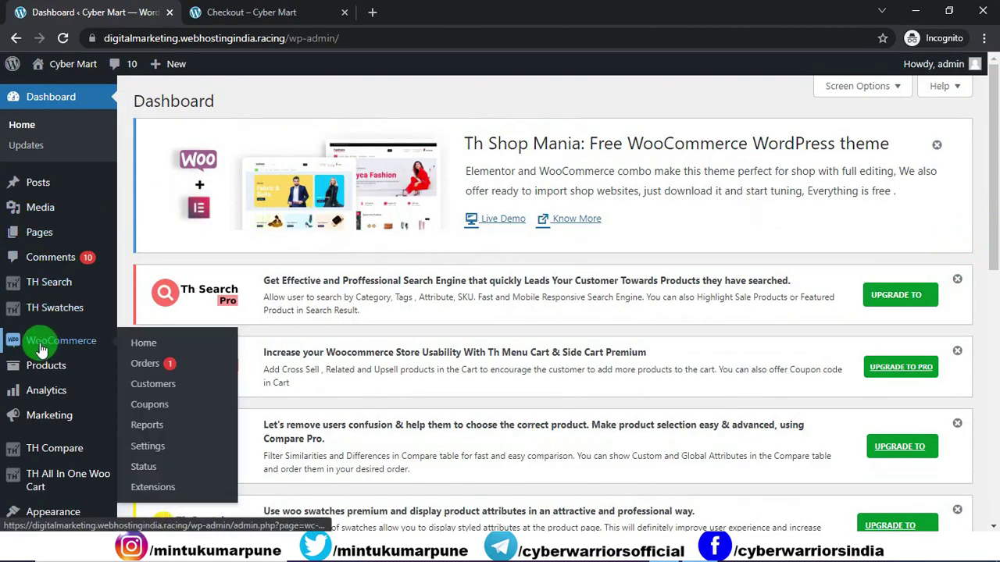
click(159, 365)
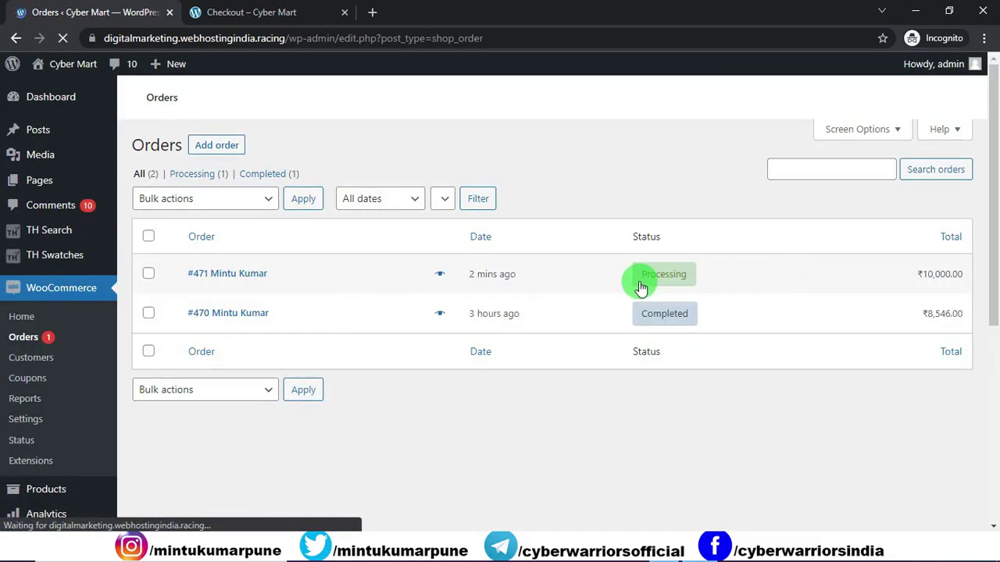
click(251, 277)
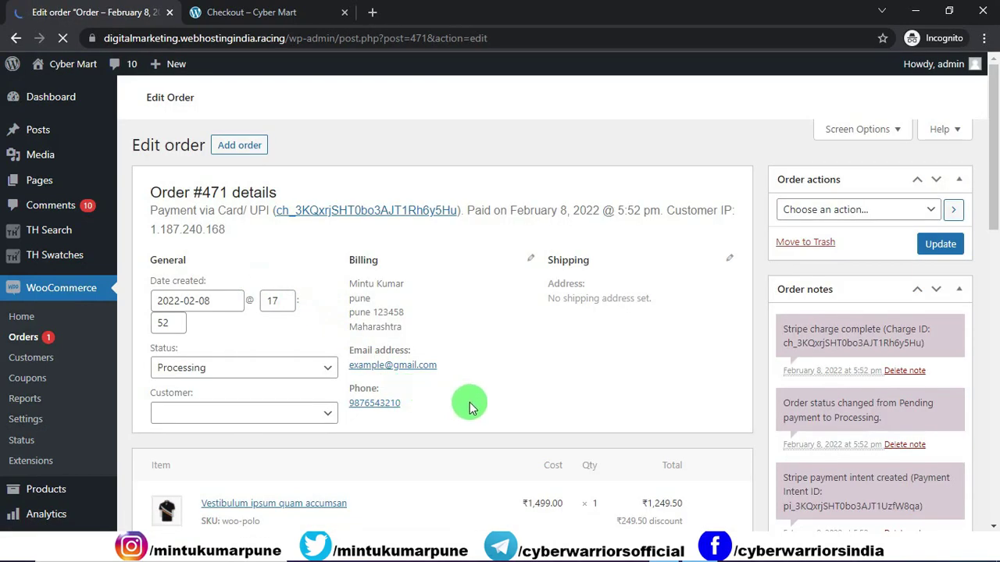
scroll(466, 402, down, 4)
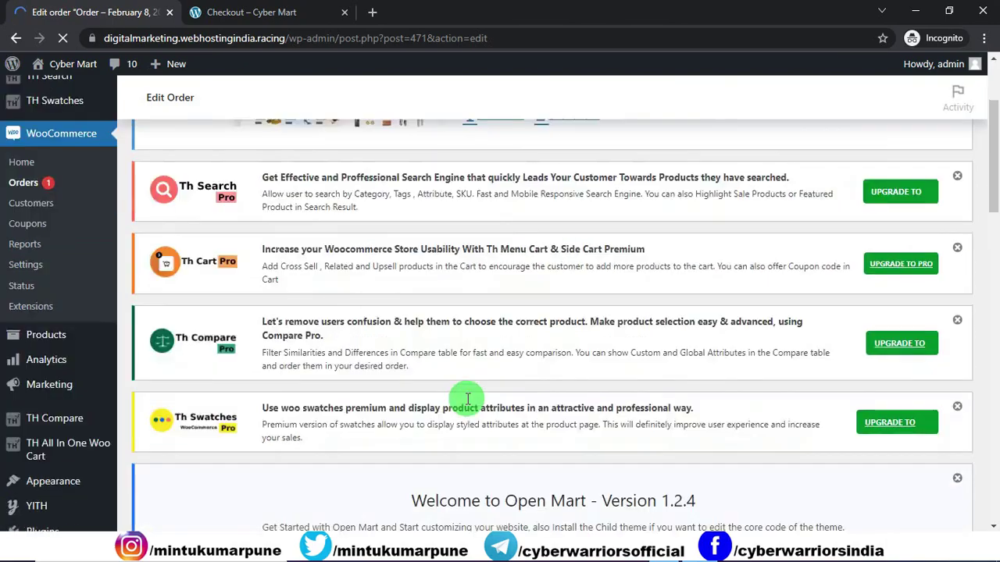
scroll(467, 403, down, 3)
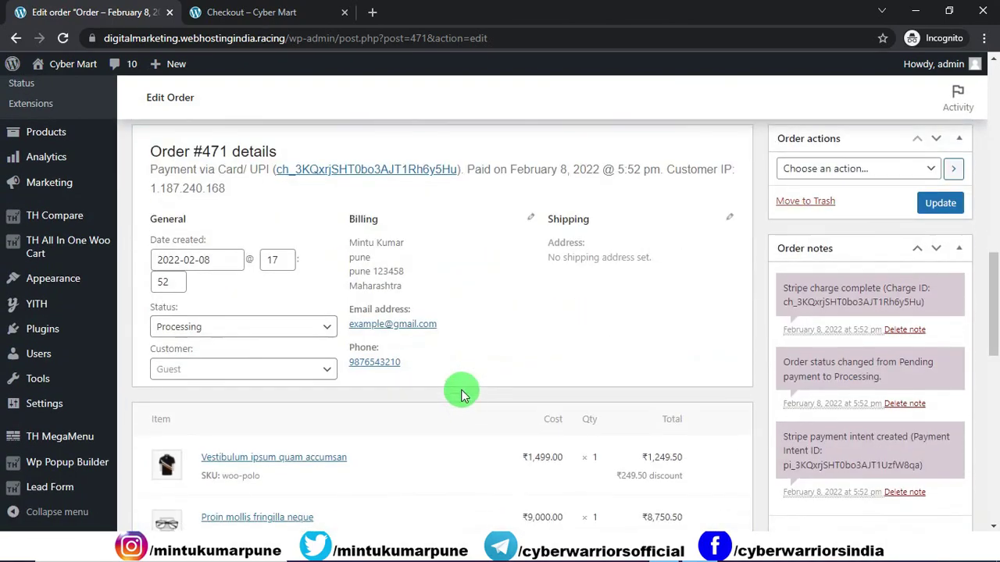
scroll(412, 285, down, 2)
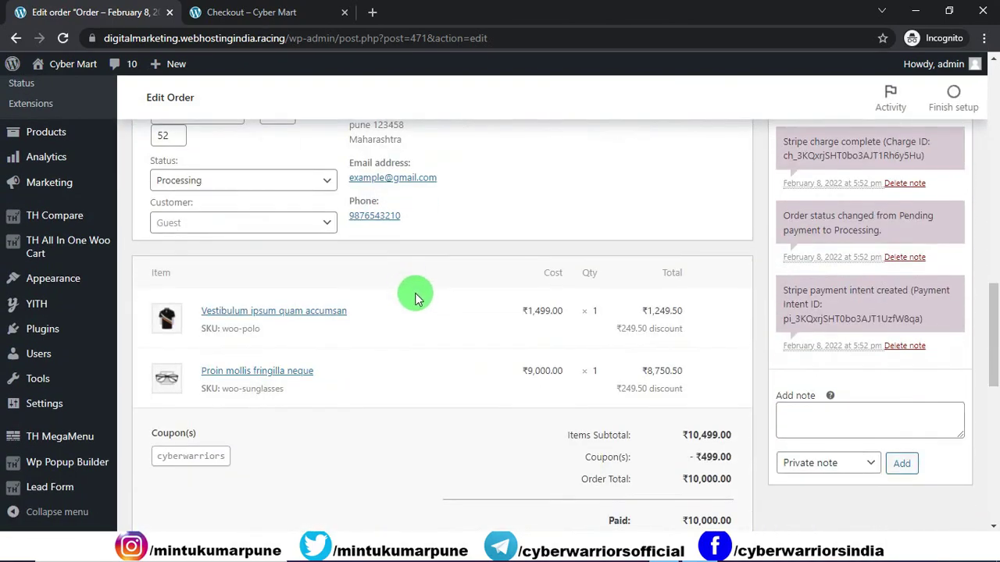
Change order #471's status to Completed, save it, and go back to the Orders list
scroll(416, 300, up, 2)
click(323, 328)
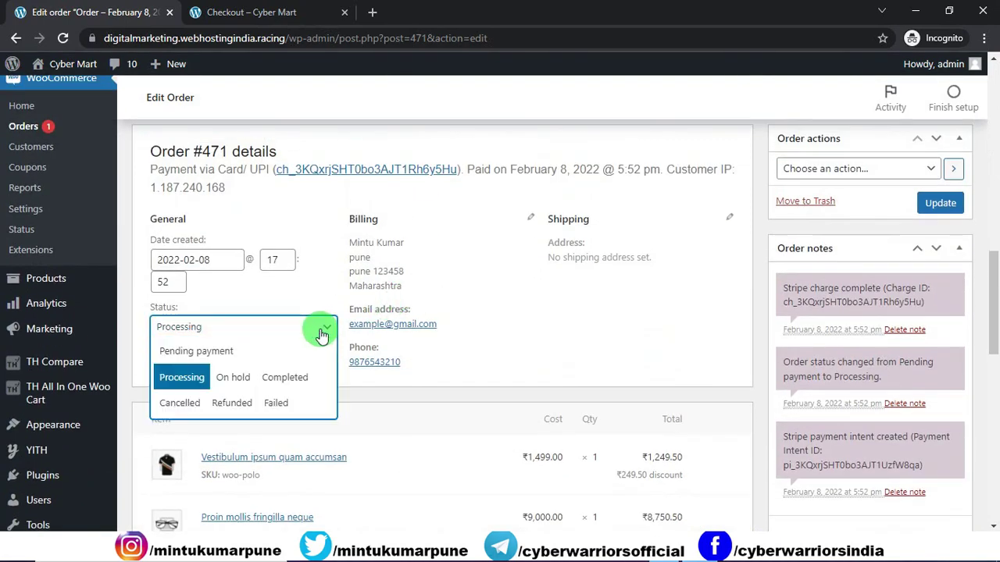
click(285, 378)
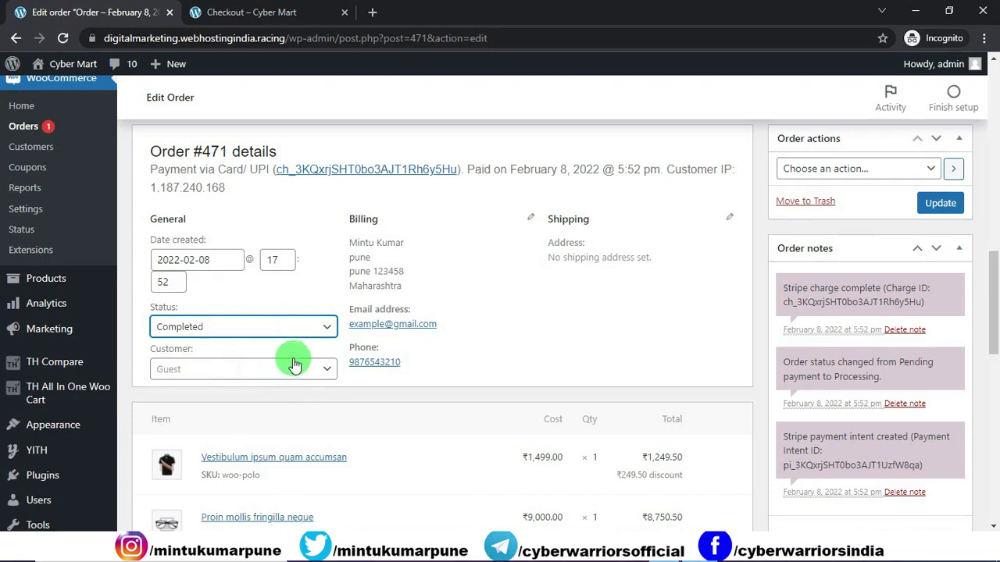
click(938, 203)
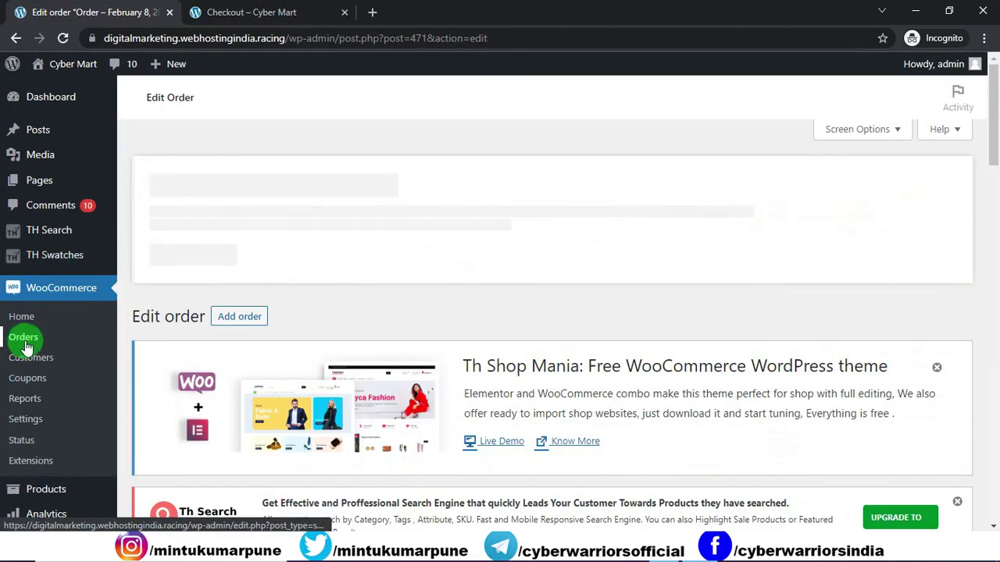
click(24, 337)
scroll(455, 357, down, 8)
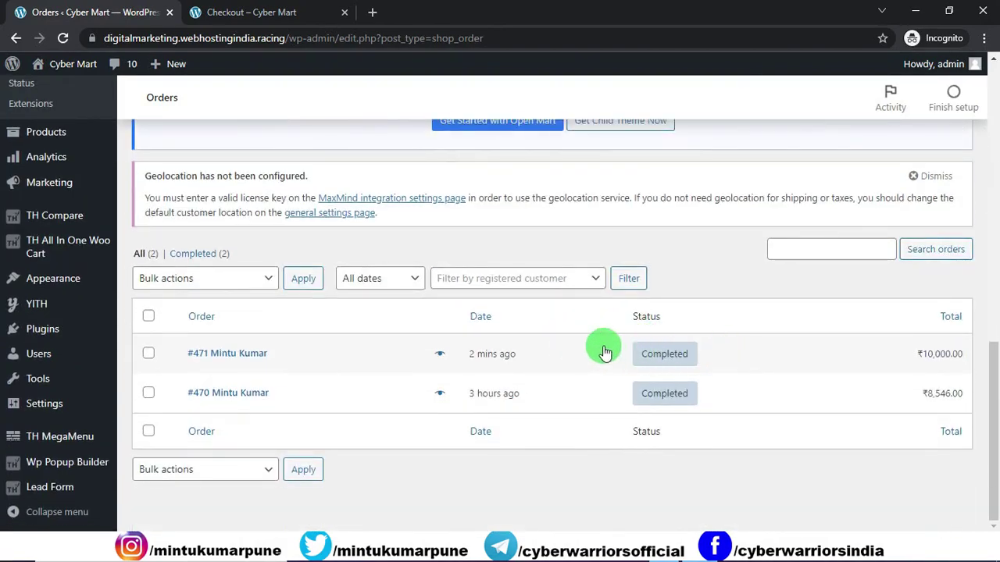
Tick the newest order, dismiss the Bulk actions menu unused, and go to Analytics Overview
click(147, 353)
click(195, 279)
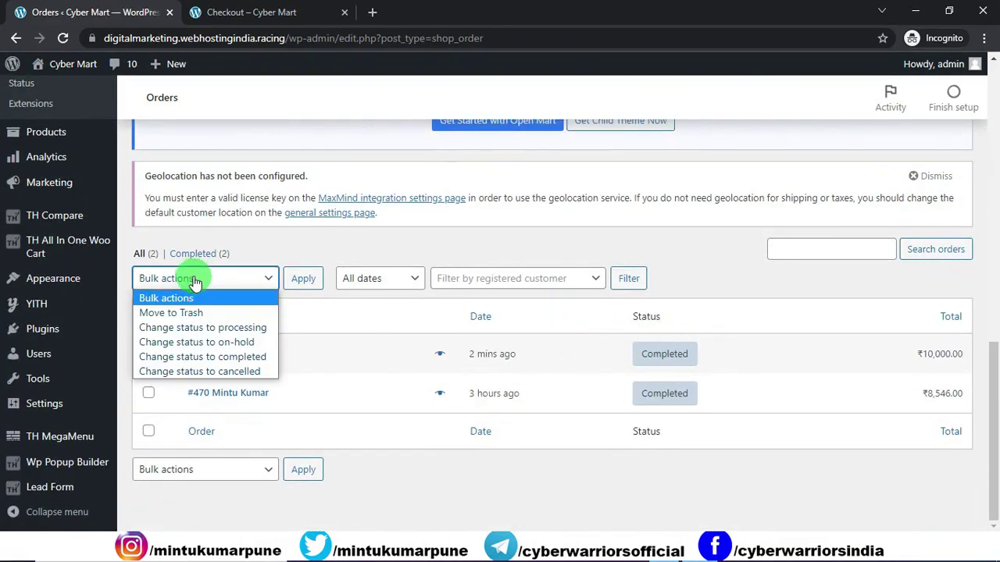
click(569, 229)
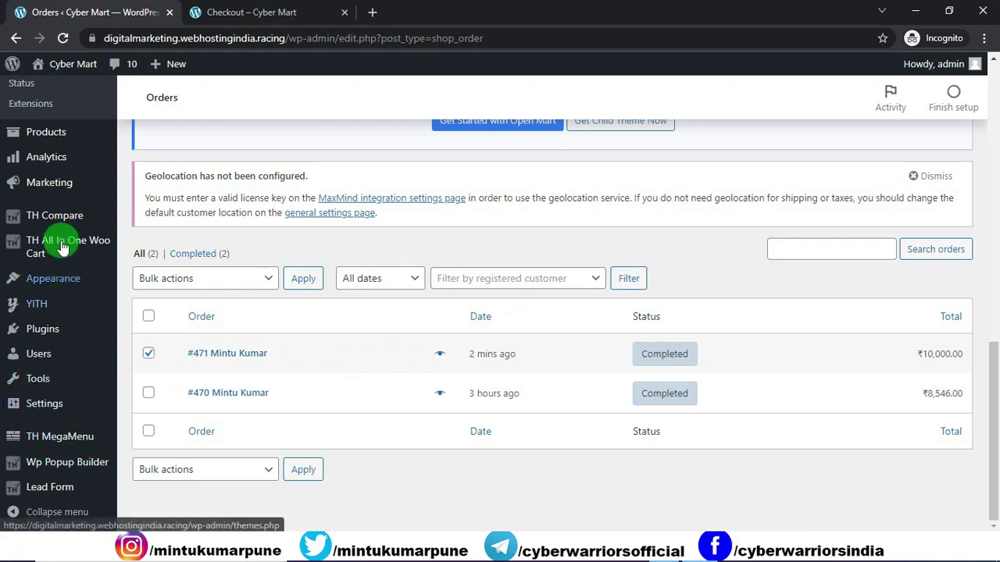
click(39, 157)
scroll(137, 288, down, 2)
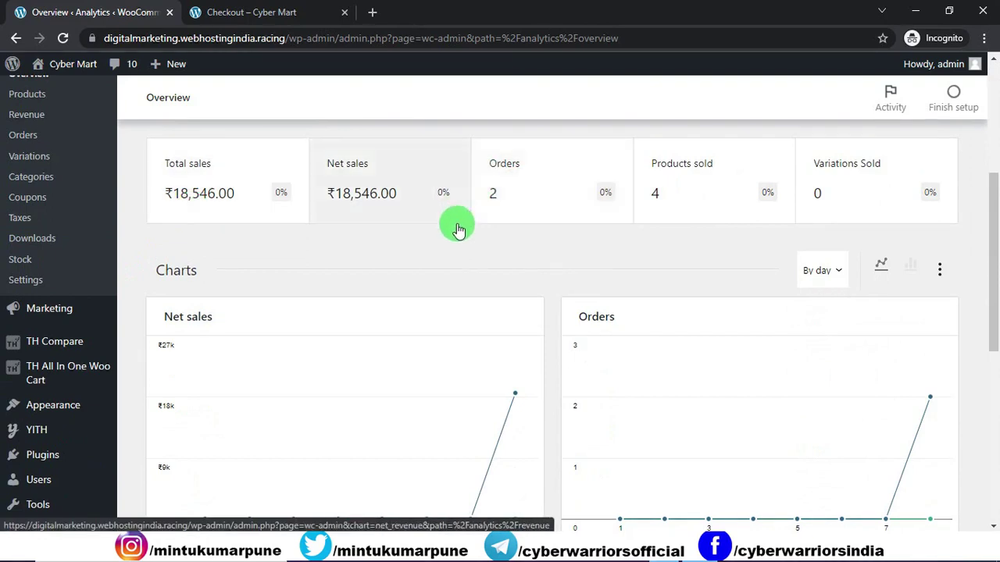
Scroll through the Analytics charts and leaderboards, then switch to the next browser tab
scroll(475, 279, down, 2)
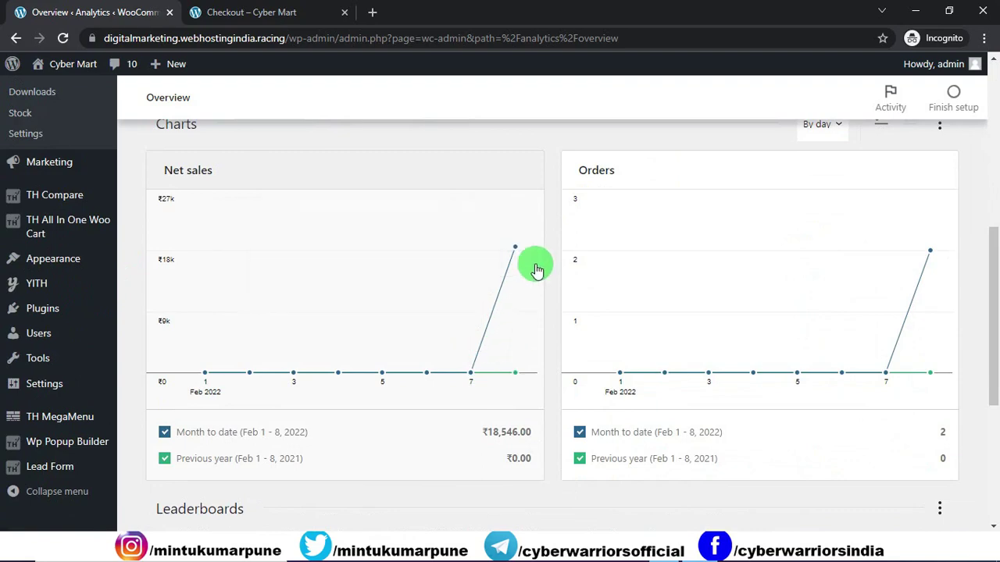
scroll(586, 284, down, 4)
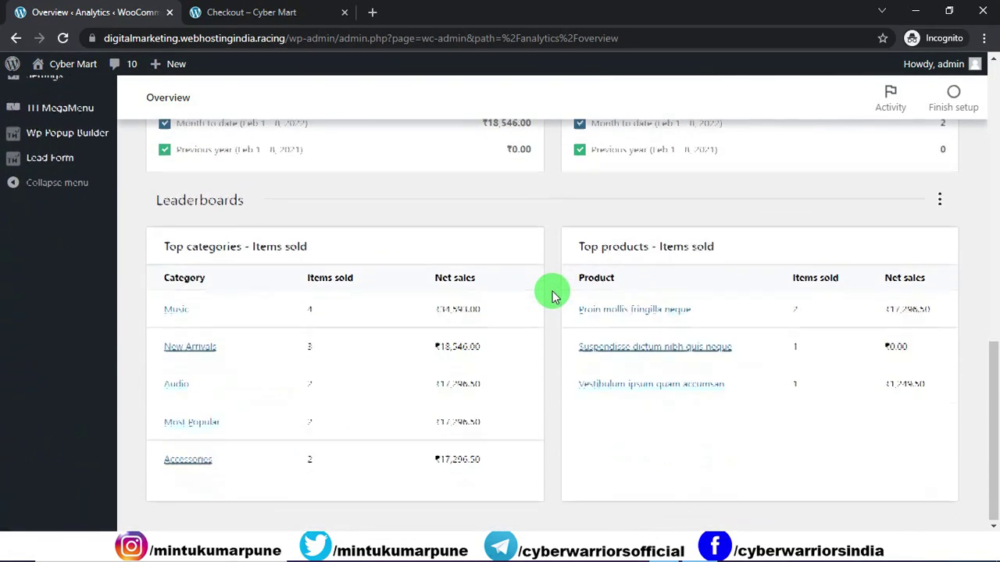
scroll(528, 326, up, 3)
key(ctrl+Tab)
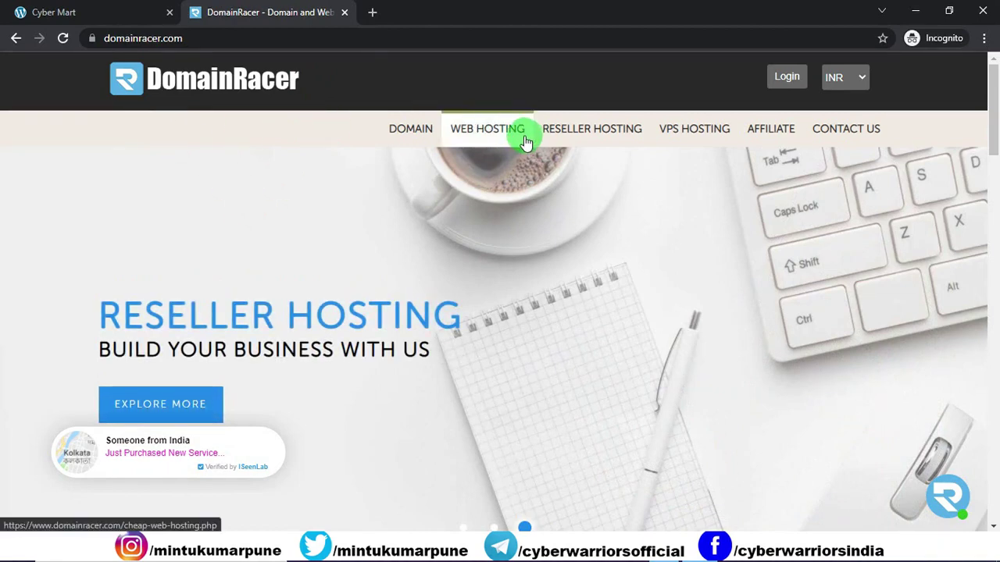
Go to DomainRacer's WEB HOSTING page and scroll down to the Basic, Personal, Silver and Advanced plans
scroll(523, 141, down, 5)
scroll(521, 148, down, 1)
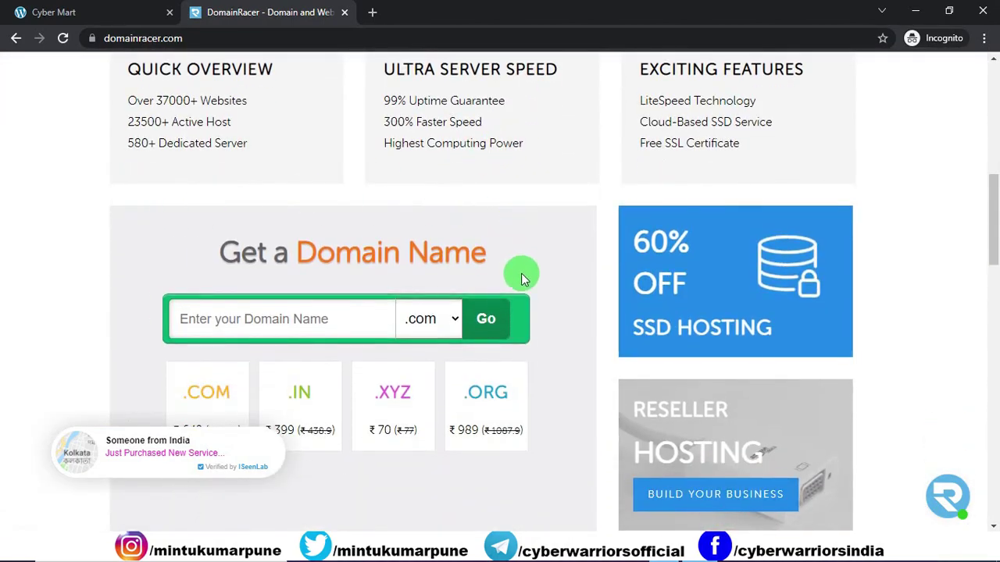
scroll(569, 312, up, 6)
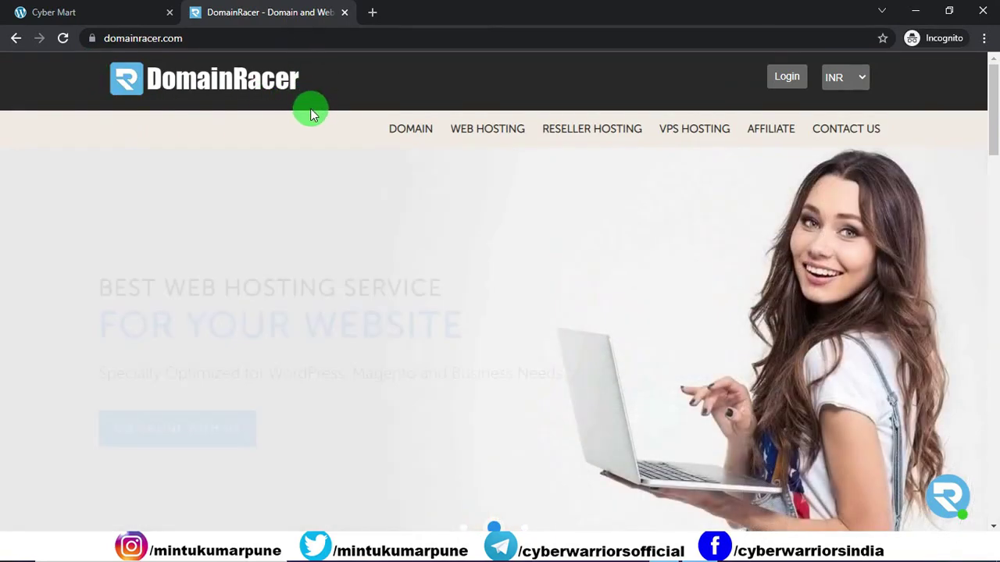
click(488, 132)
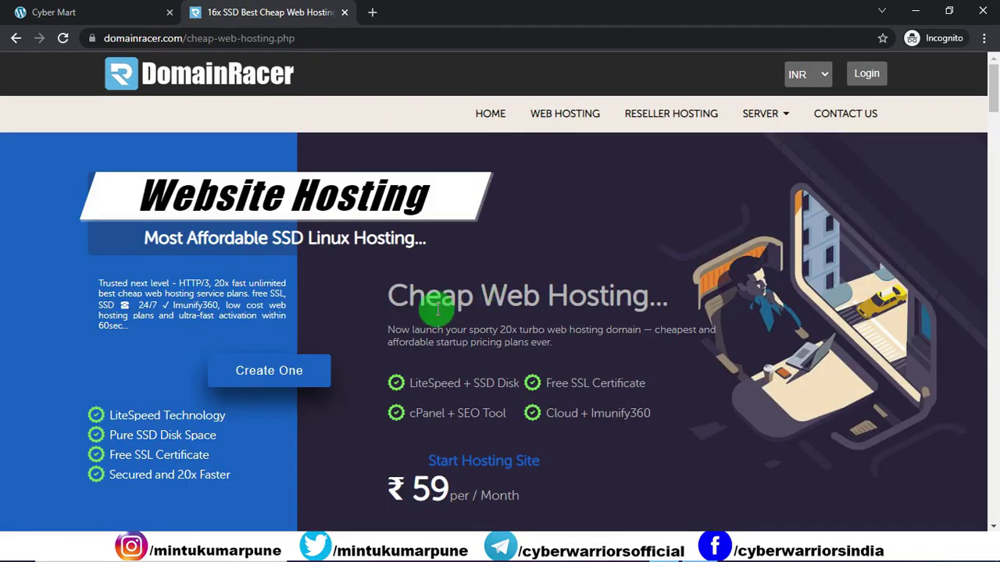
scroll(201, 395, down, 1)
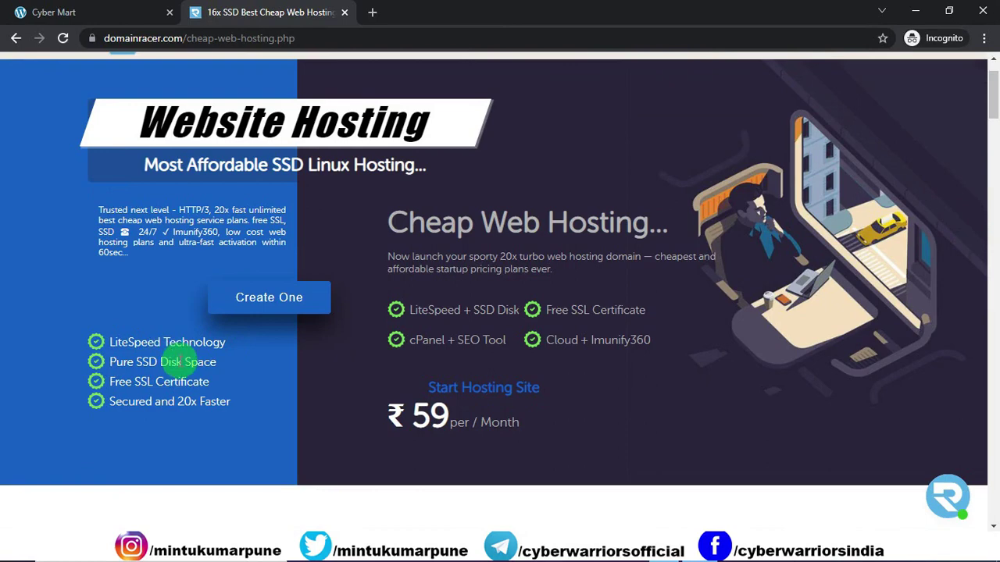
scroll(212, 339, down, 1)
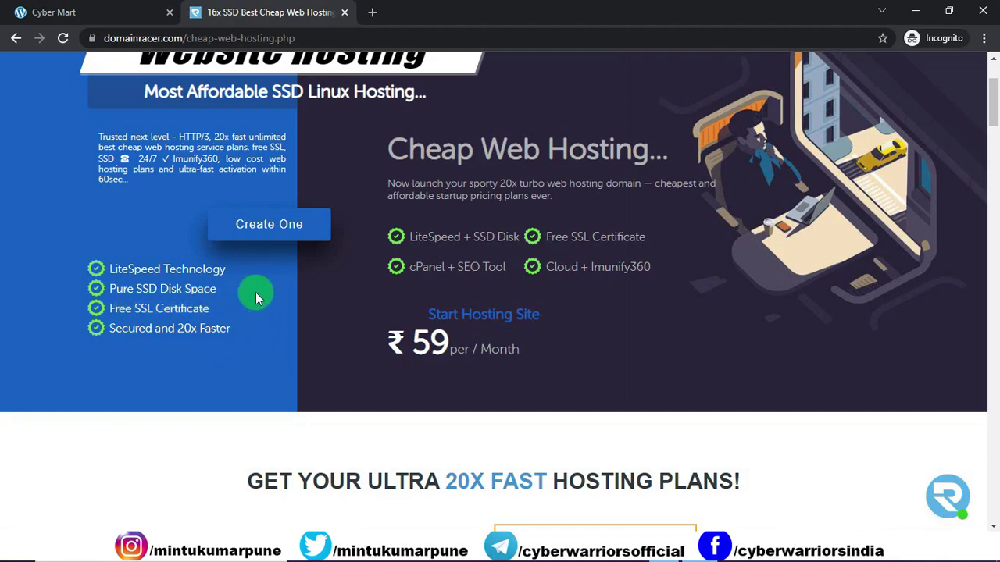
scroll(257, 293, down, 6)
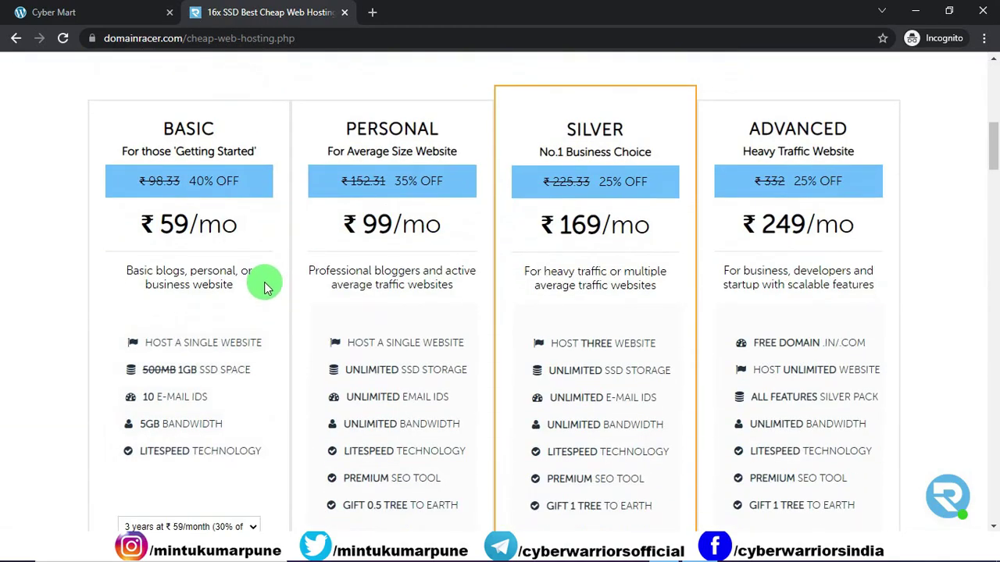
scroll(269, 287, down, 1)
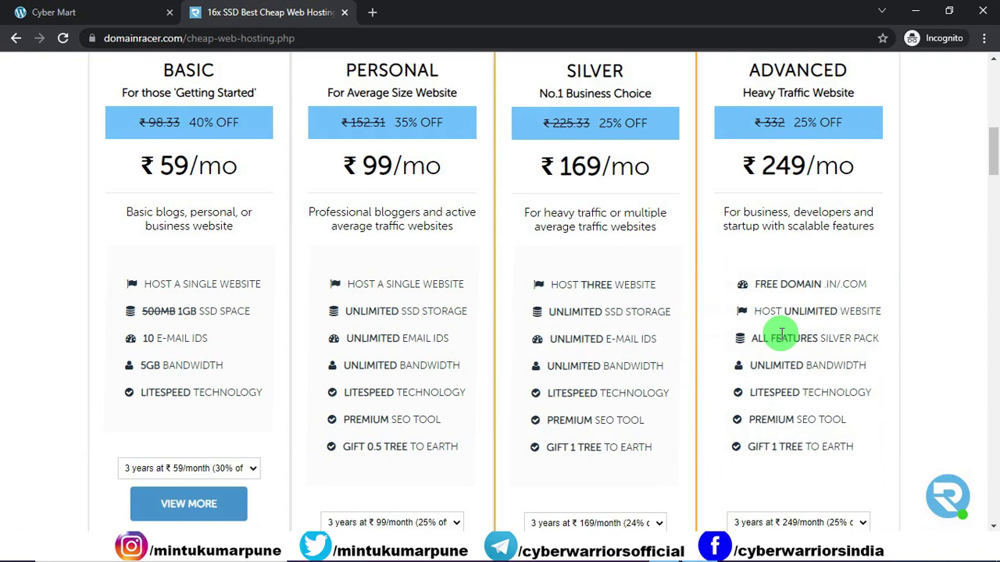
Highlight the HOST UNLIMITED WEBSITE and PREMIUM SEO TOOL features in the plan cards
drag(880, 313, 758, 311)
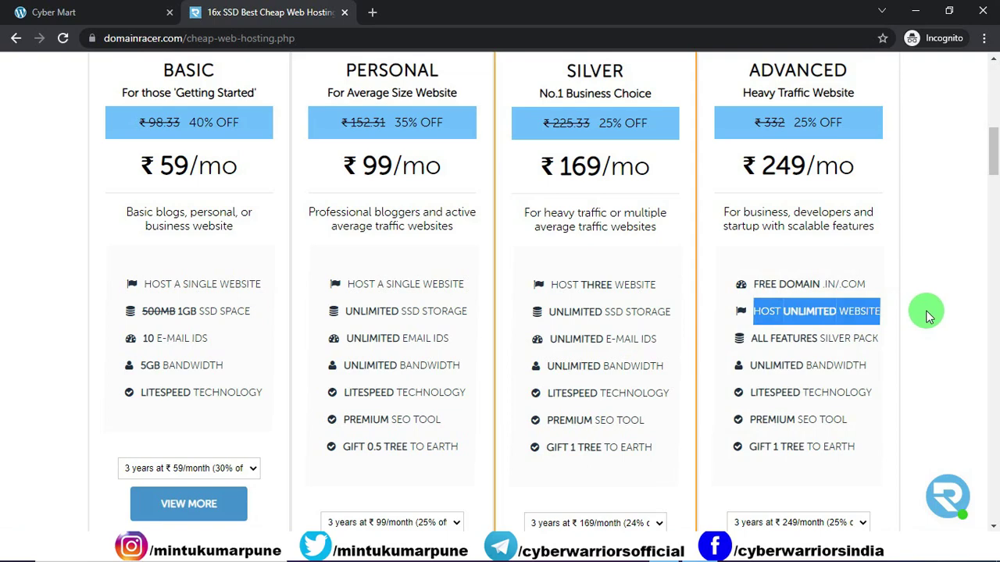
drag(876, 420, 538, 420)
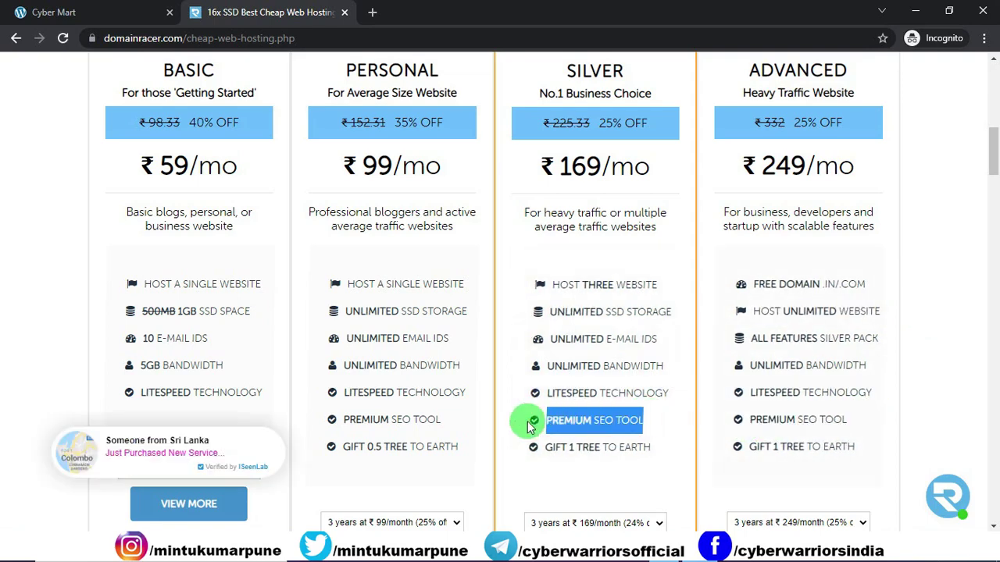
drag(440, 421, 346, 425)
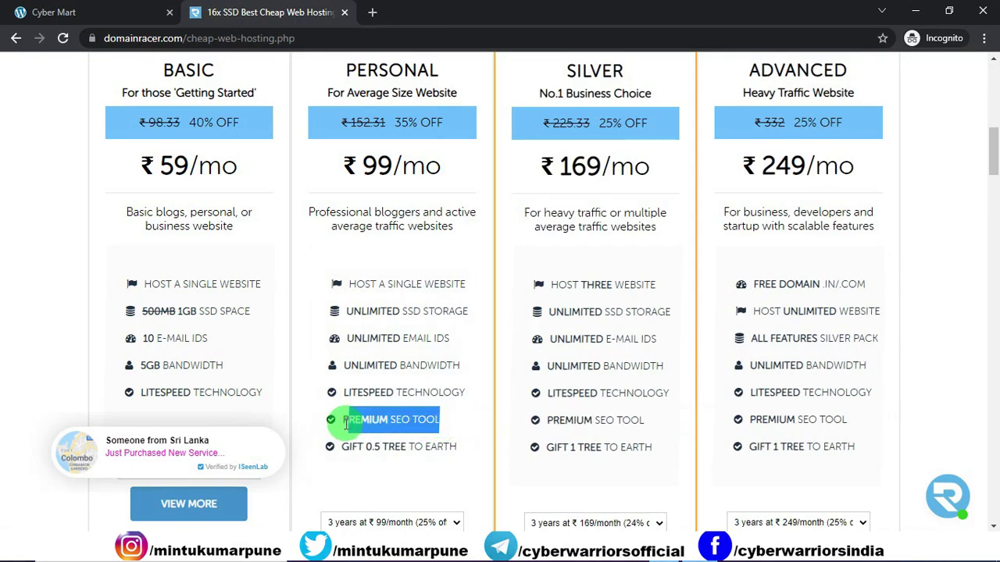
click(74, 319)
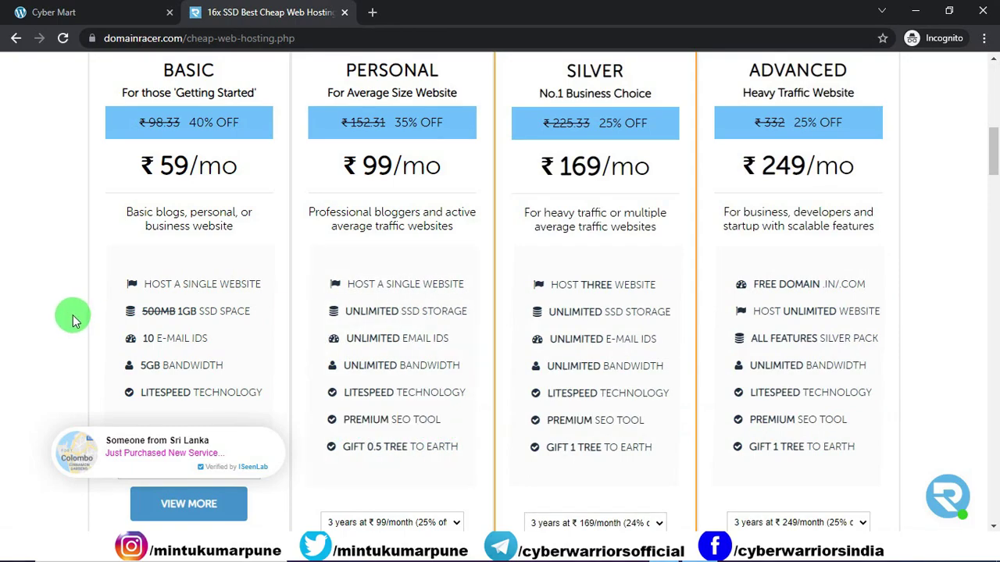
Highlight the Personal plan's title and description, then show the Silver plan's billing term choices
scroll(72, 321, up, 5)
scroll(72, 318, up, 4)
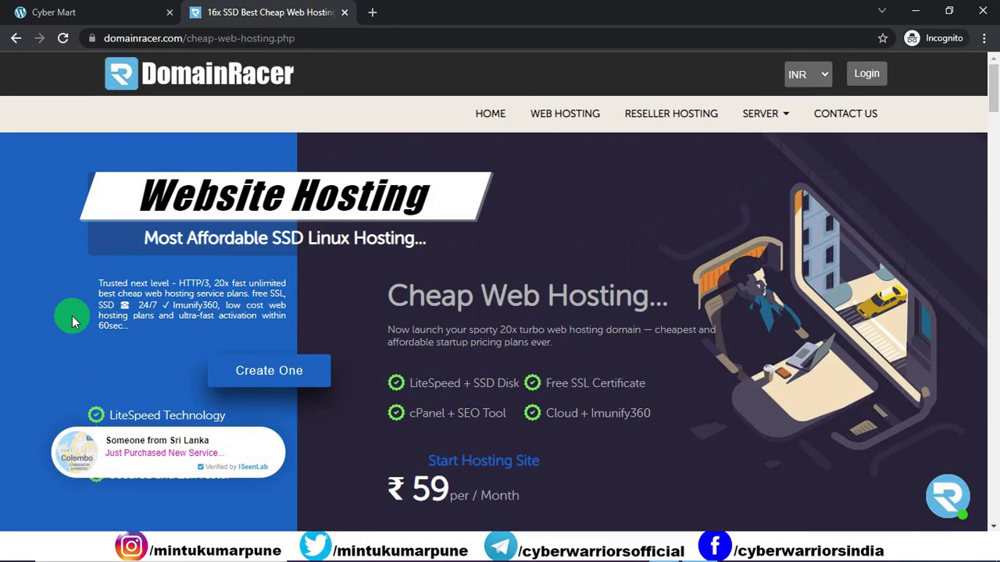
scroll(458, 289, down, 7)
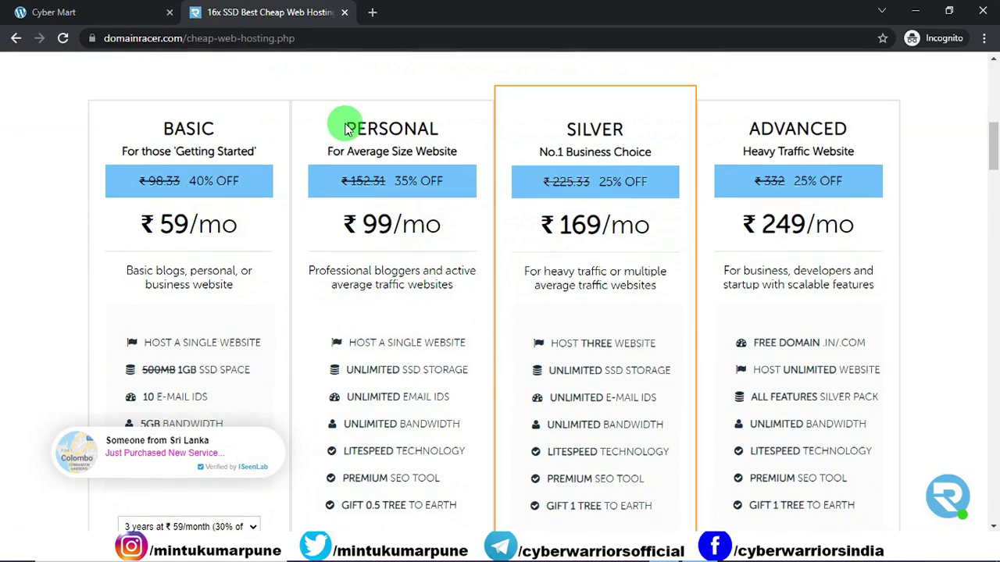
drag(347, 130, 461, 304)
click(464, 305)
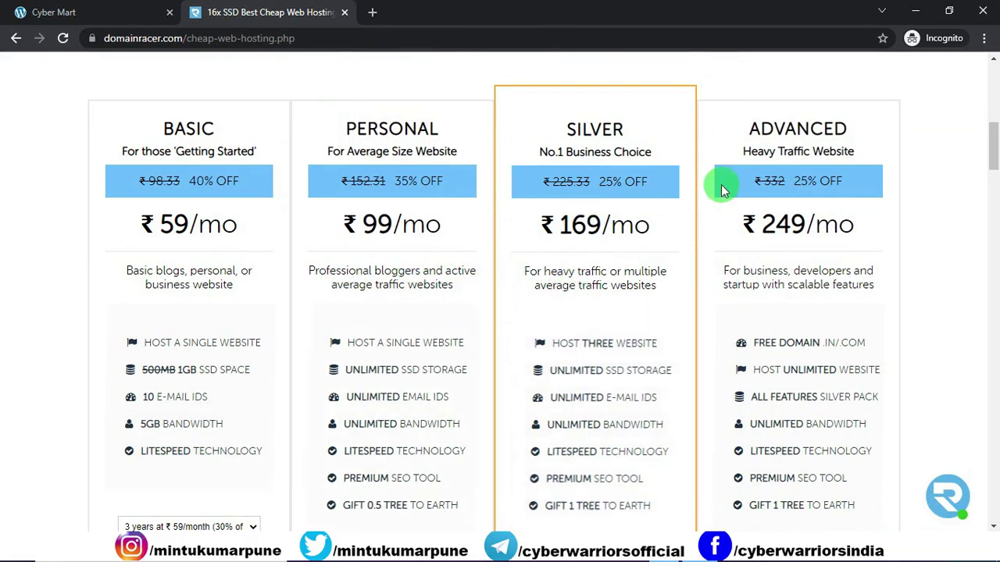
scroll(645, 256, down, 3)
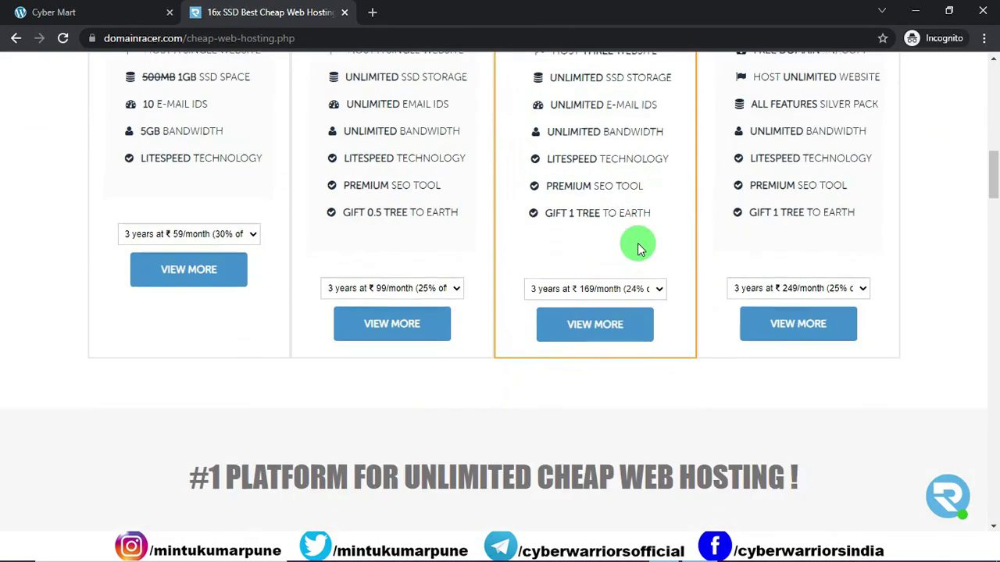
click(614, 290)
Order the Silver plan for 1 year at ₹189/month and check cyberwarriorswebsite.in availability
click(592, 329)
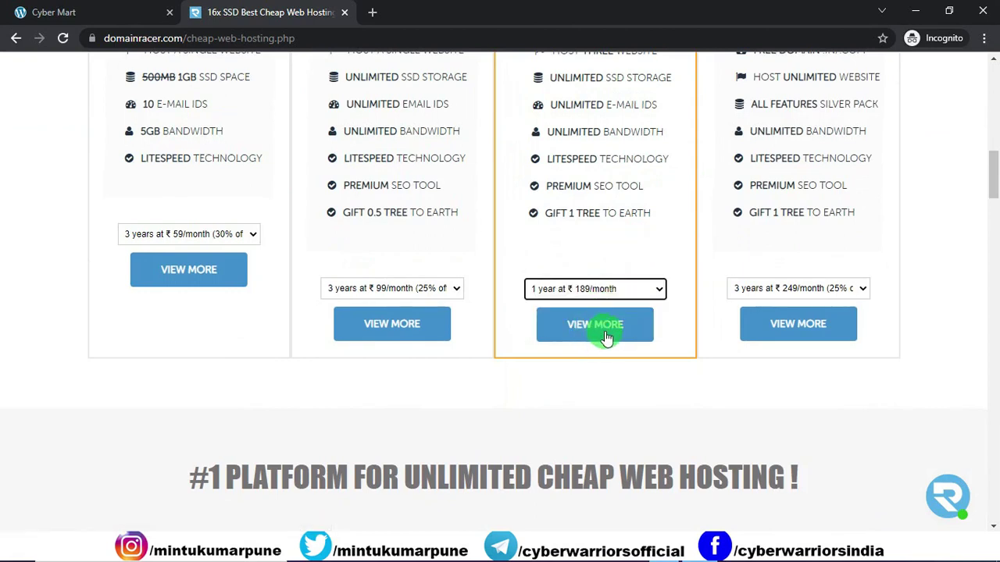
click(601, 332)
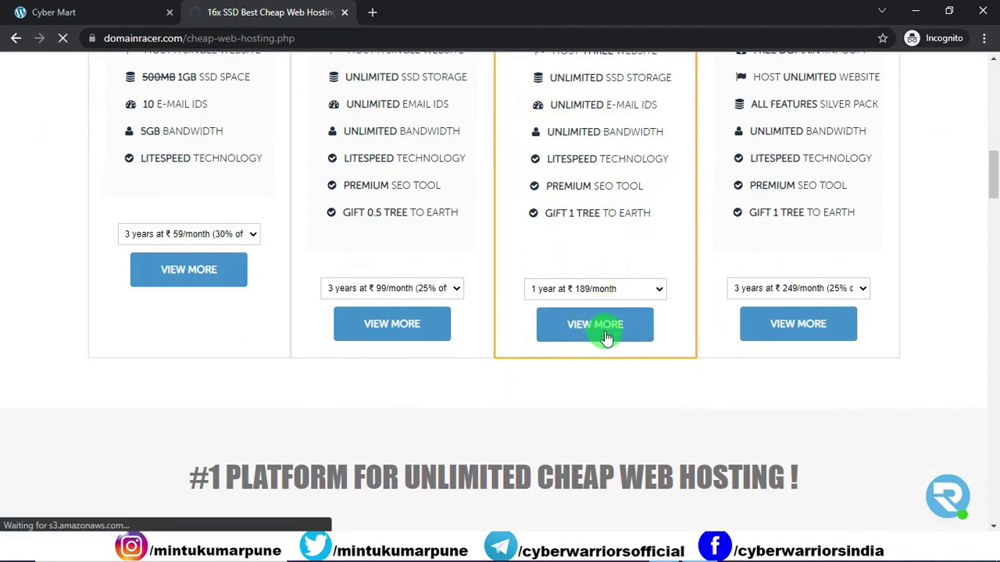
click(496, 257)
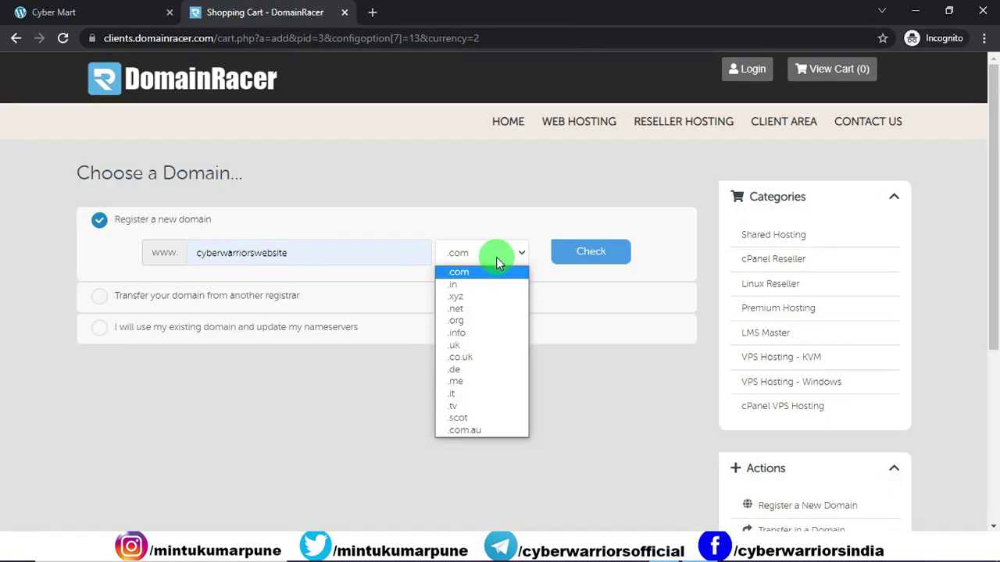
click(486, 290)
click(558, 259)
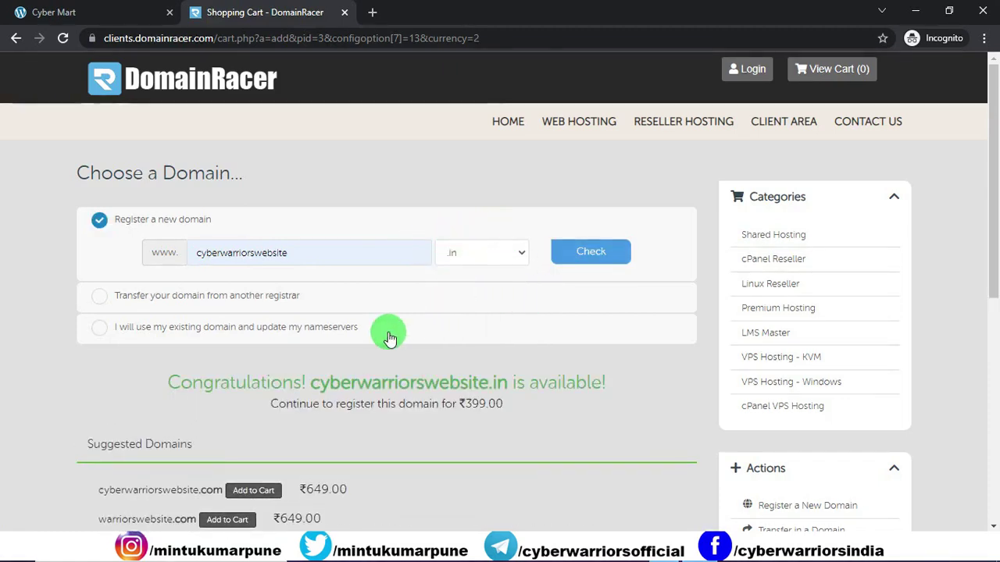
Continue with cyberwarriorswebsite.in through the plan and domain configuration pages to the cart
drag(507, 401, 316, 383)
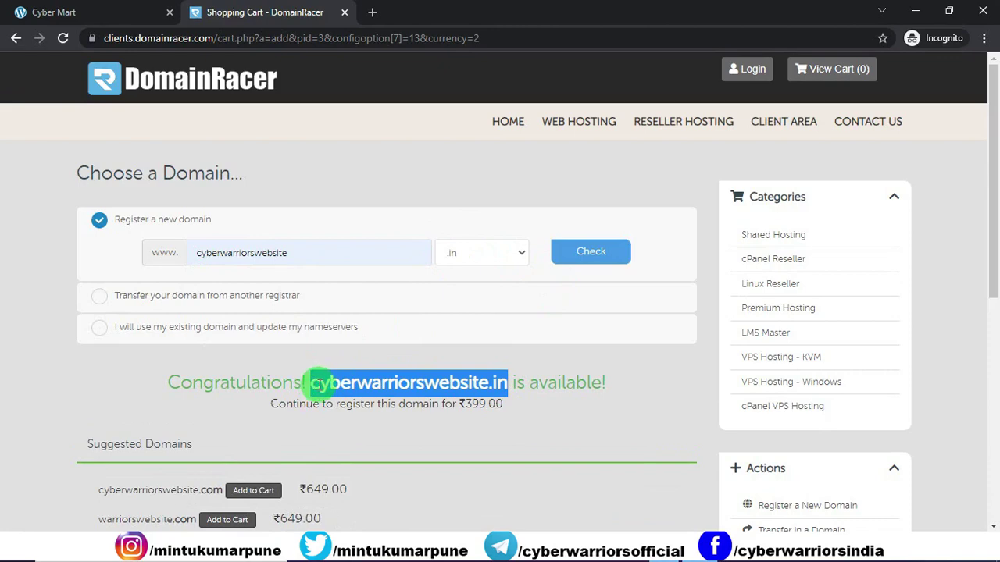
click(61, 295)
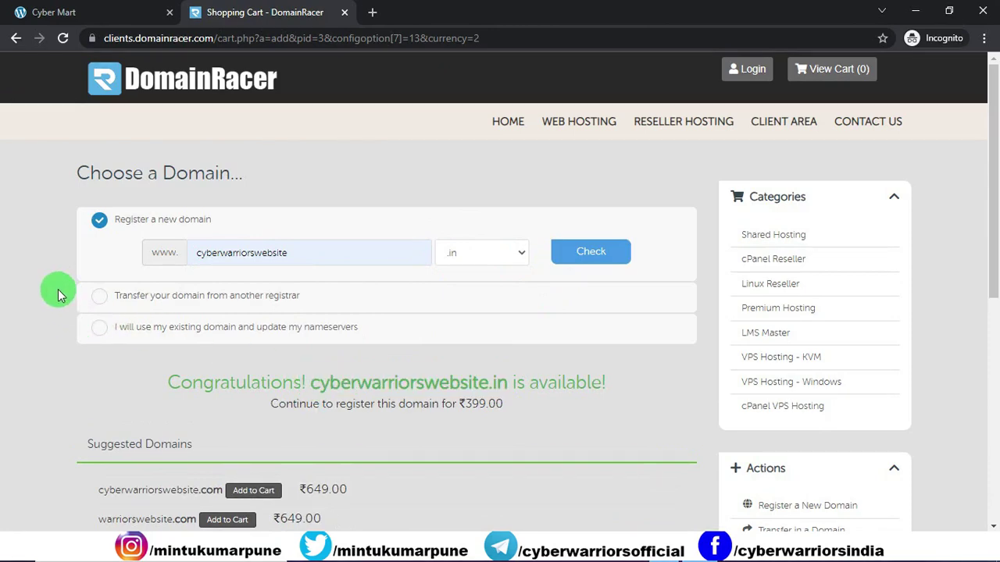
scroll(56, 291, down, 6)
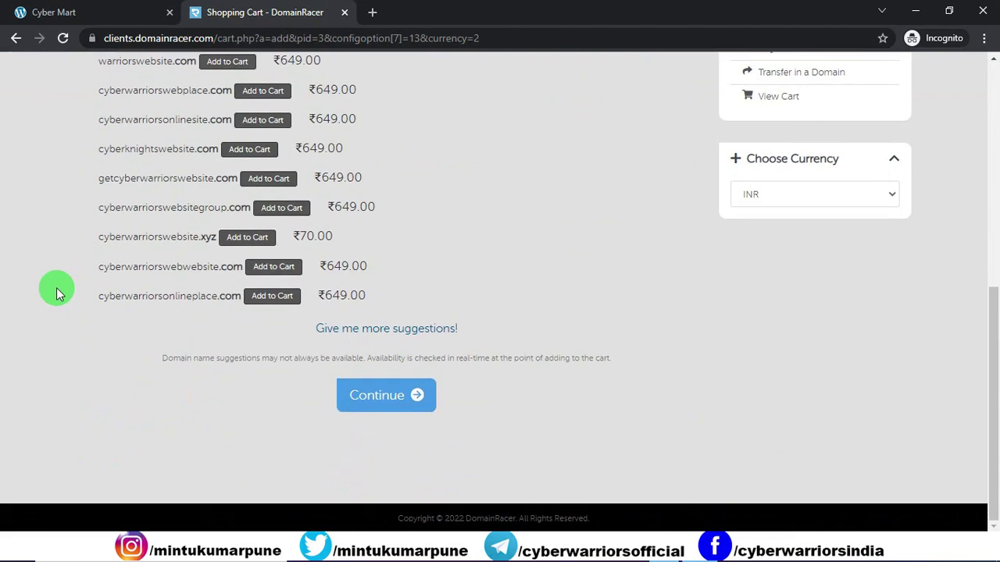
click(368, 404)
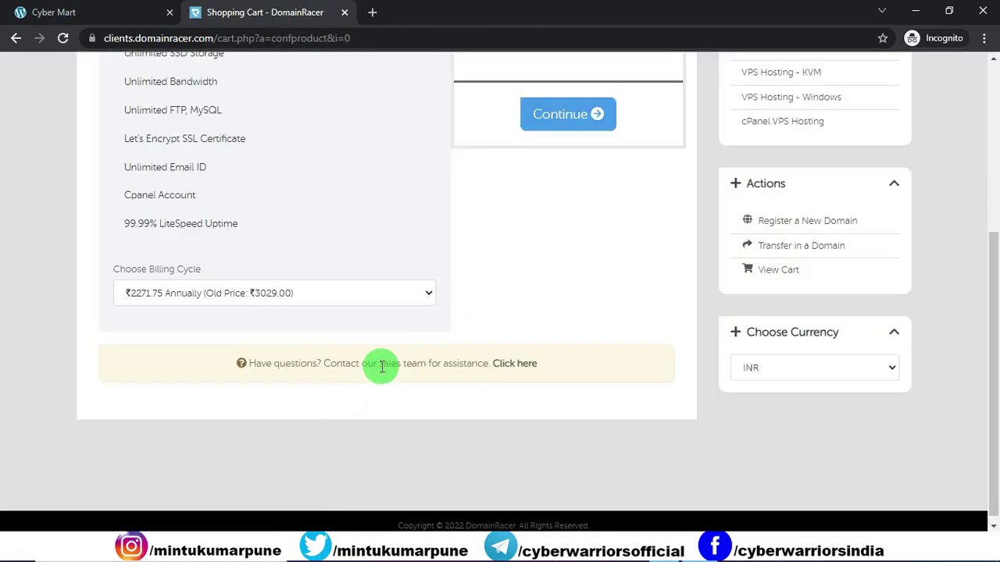
scroll(453, 371, up, 4)
click(582, 416)
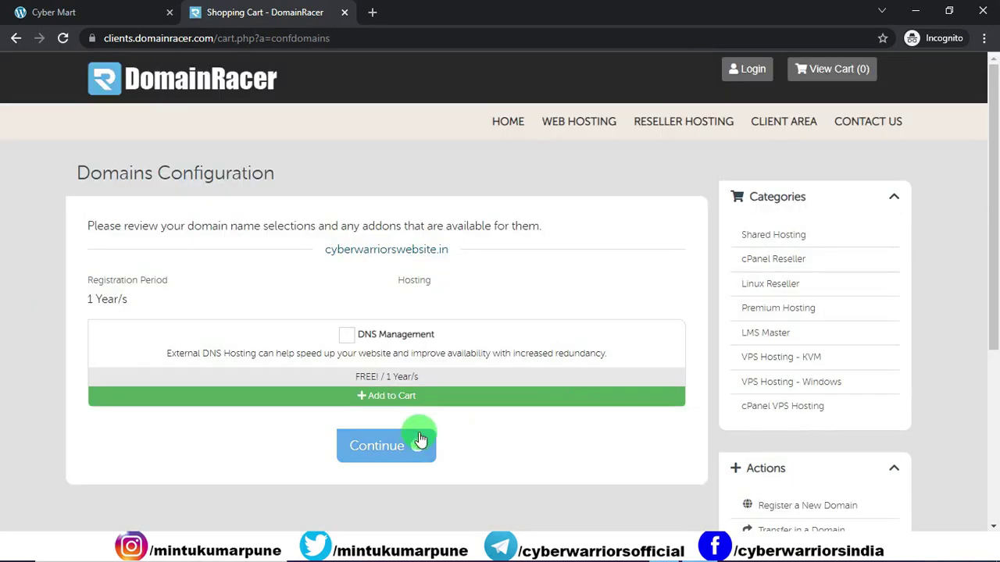
click(416, 442)
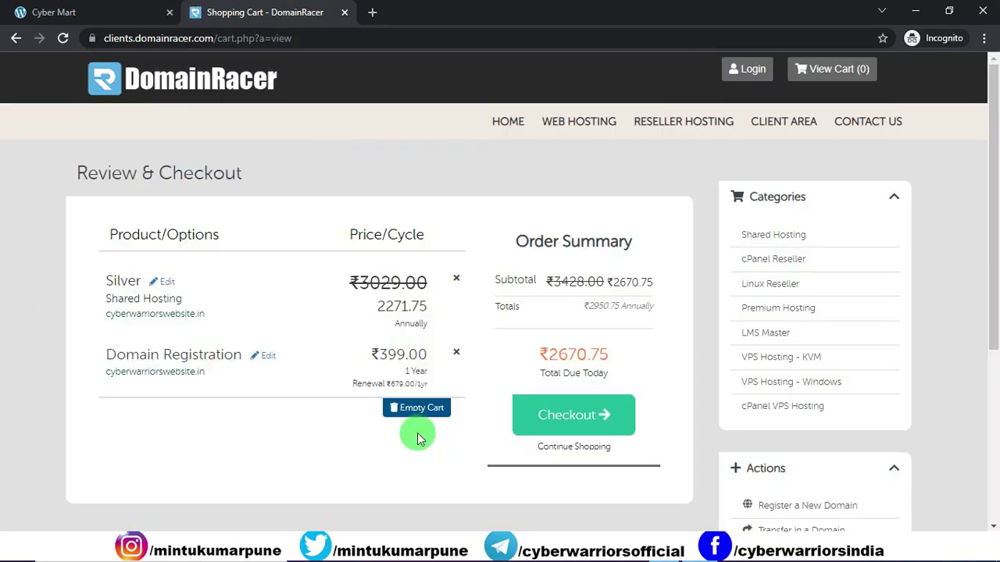
Look through the checkout form, then return to DomainRacer's homepage and its client area login
click(538, 414)
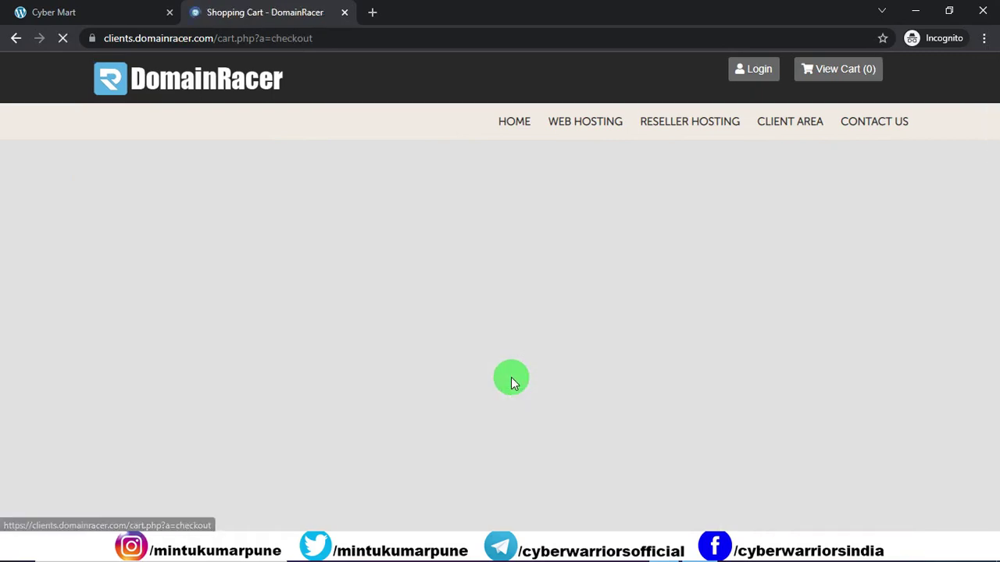
scroll(511, 377, down, 7)
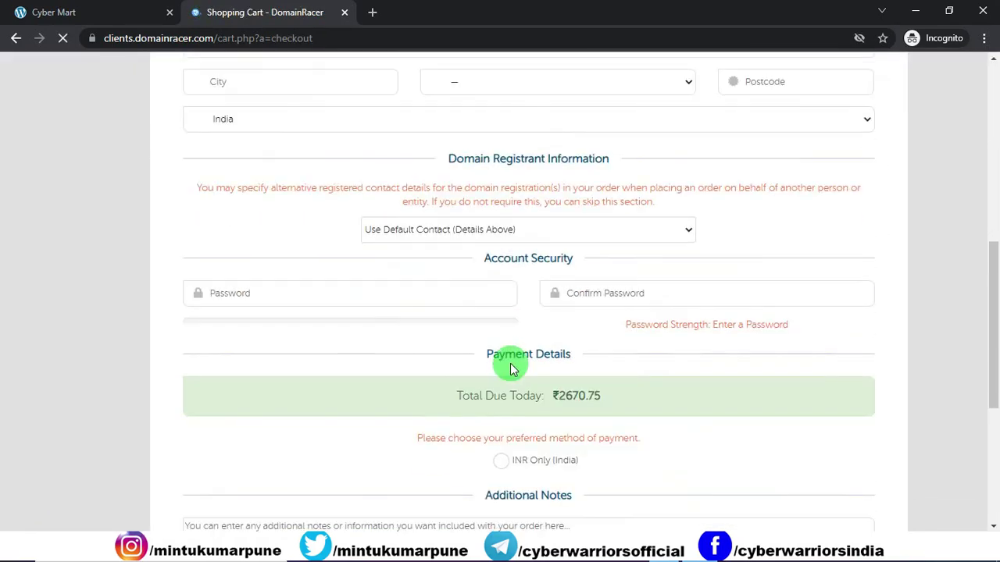
scroll(510, 363, down, 4)
scroll(424, 303, up, 5)
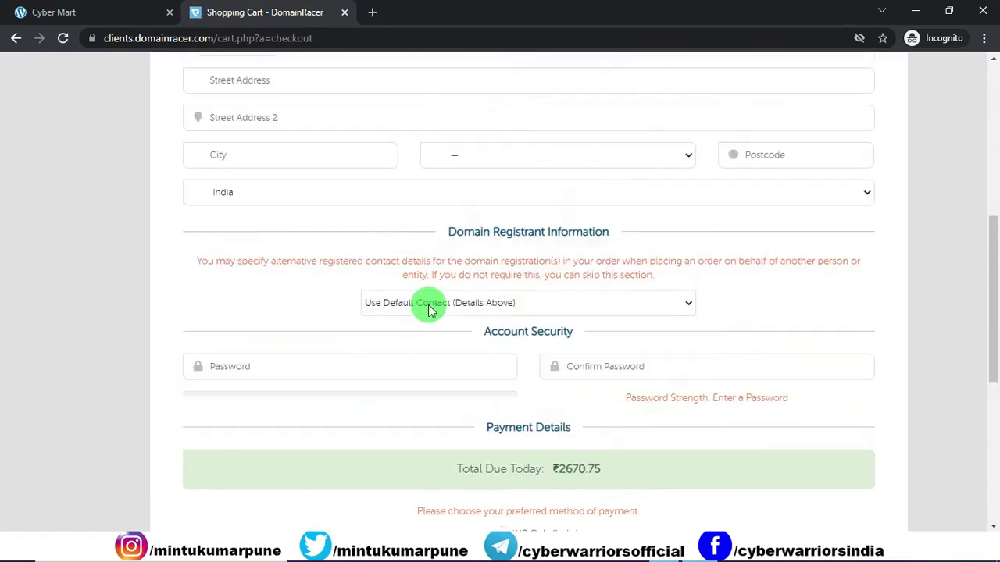
scroll(428, 305, up, 6)
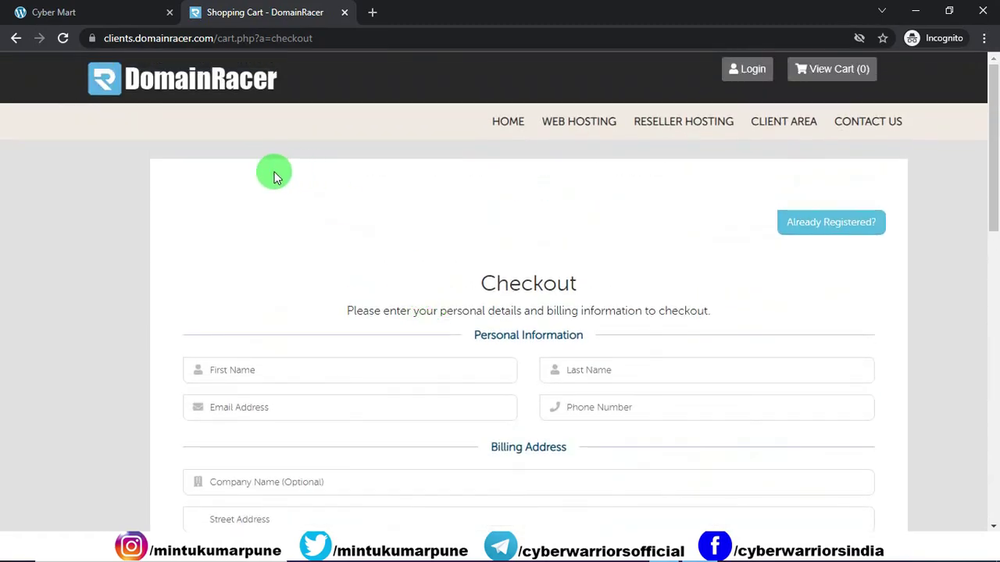
click(200, 82)
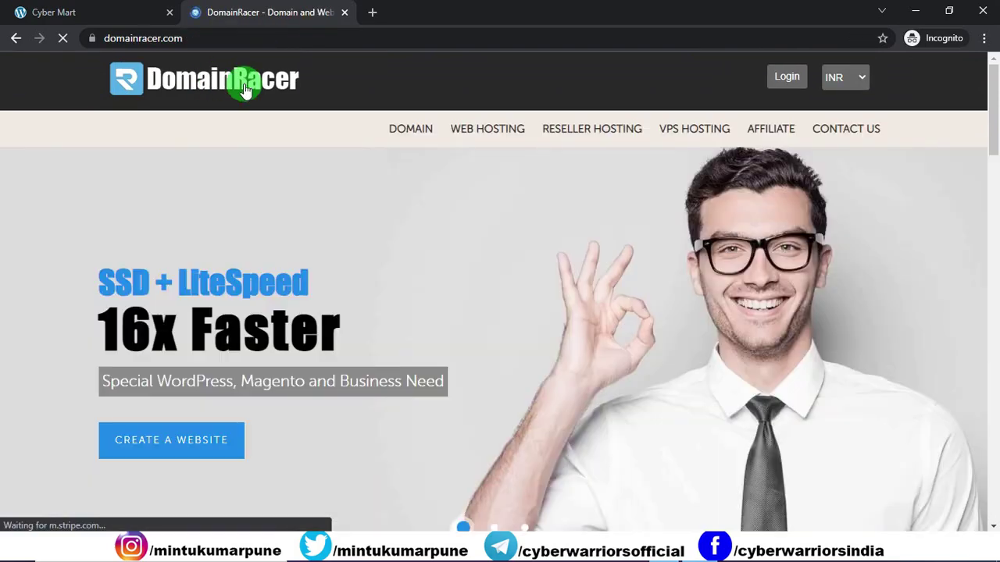
click(785, 75)
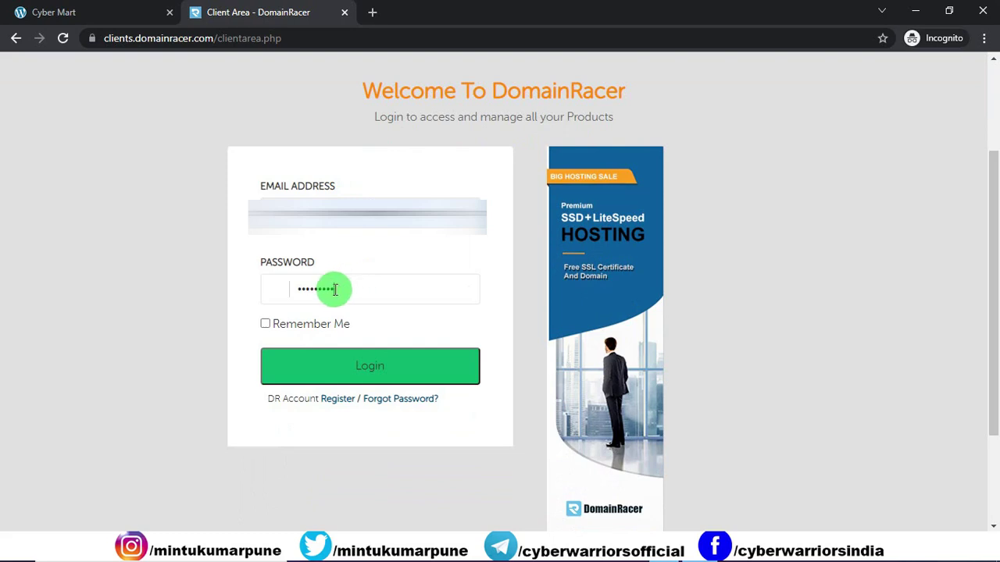
Log in to the DomainRacer client area with the account credentials and open Services
click(374, 367)
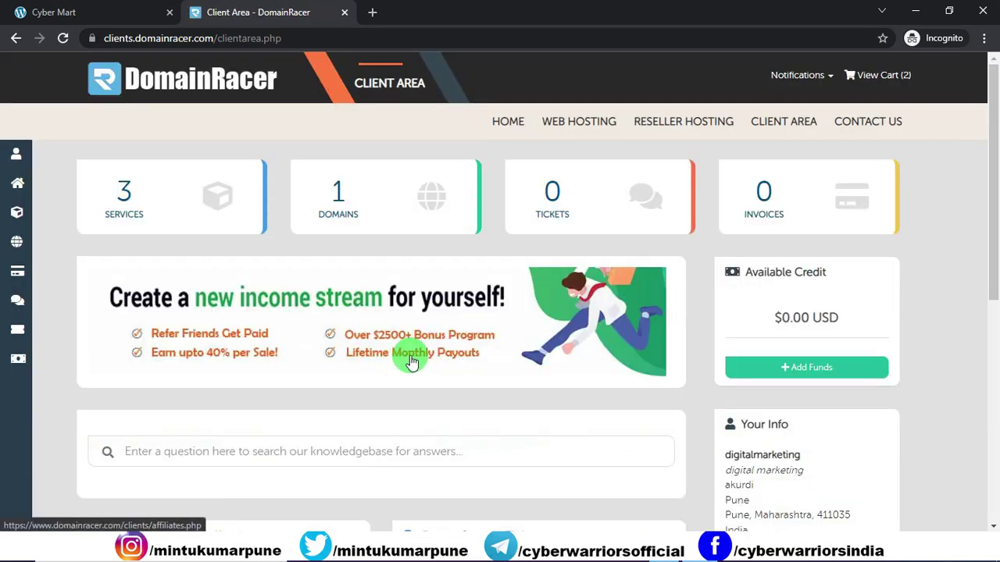
click(151, 164)
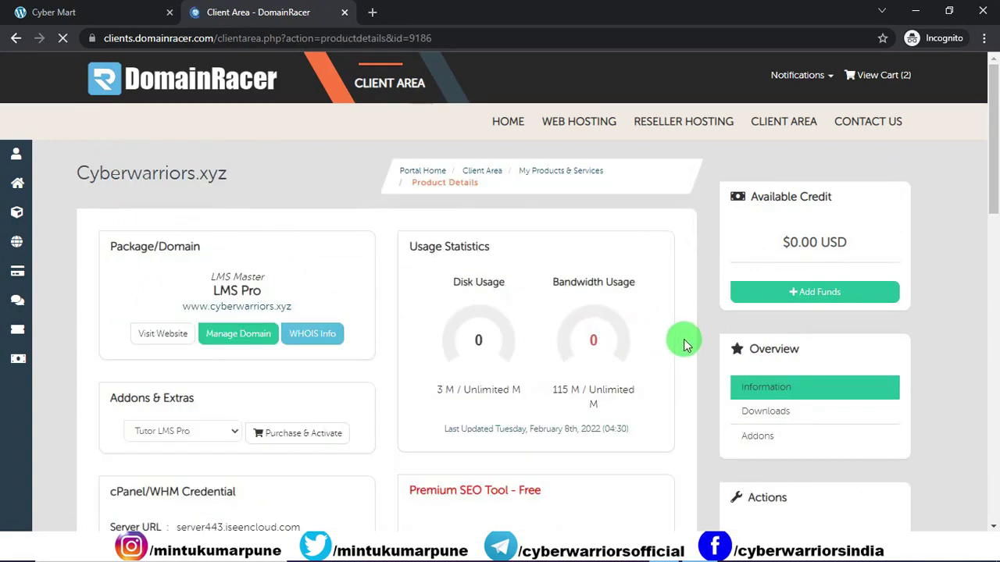
Launch cPanel for the cyberwarriors.xyz hosting account from its product details page
scroll(705, 337, down, 1)
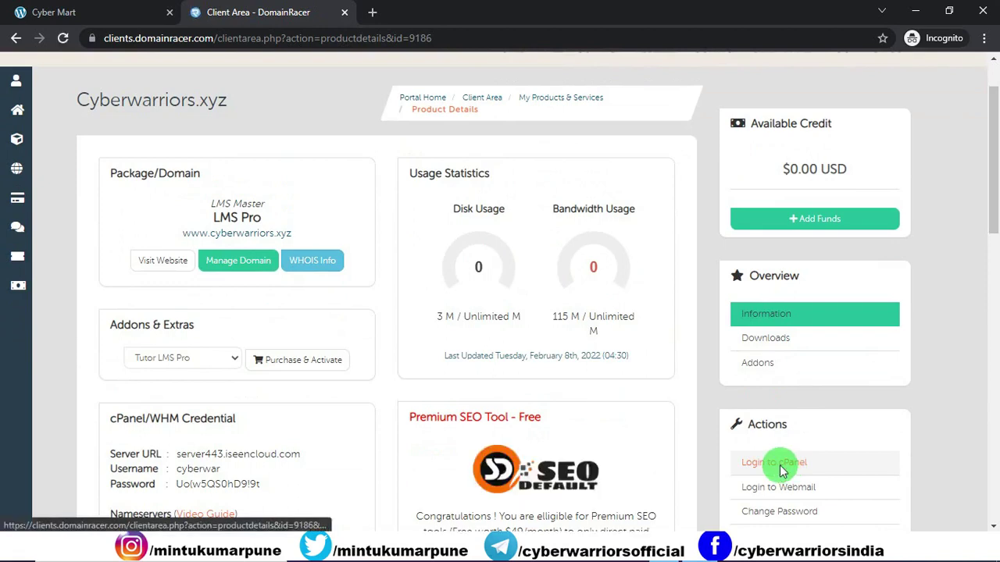
click(778, 463)
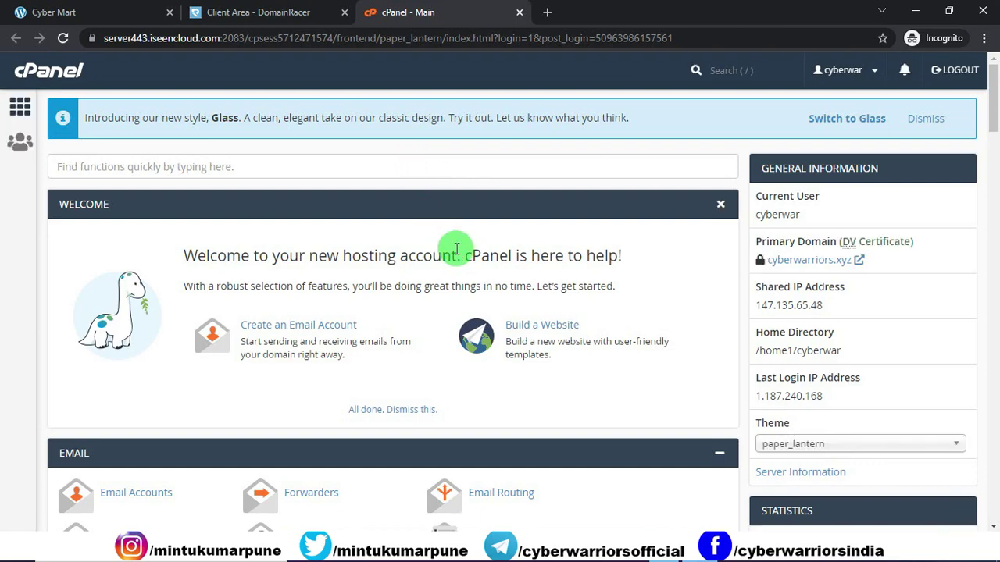
Find Softaculous Apps Installer on the cPanel dashboard and launch its WordPress installer
scroll(414, 257, down, 3)
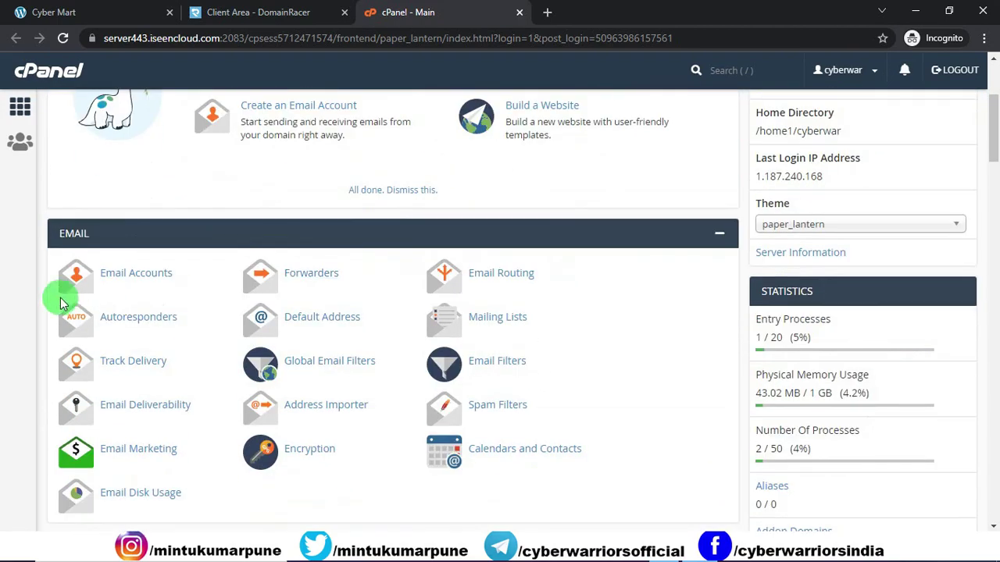
scroll(82, 308, down, 5)
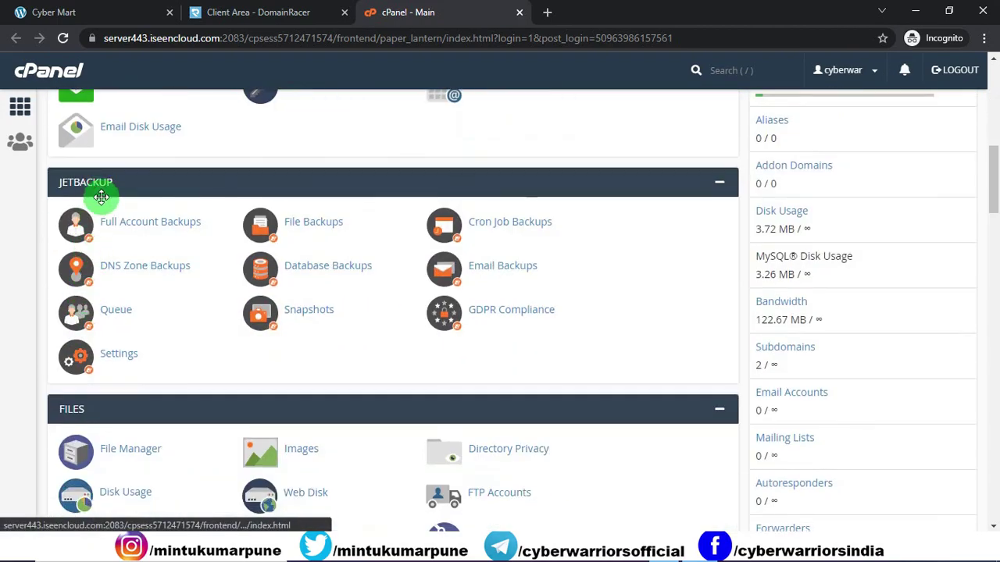
scroll(125, 250, down, 3)
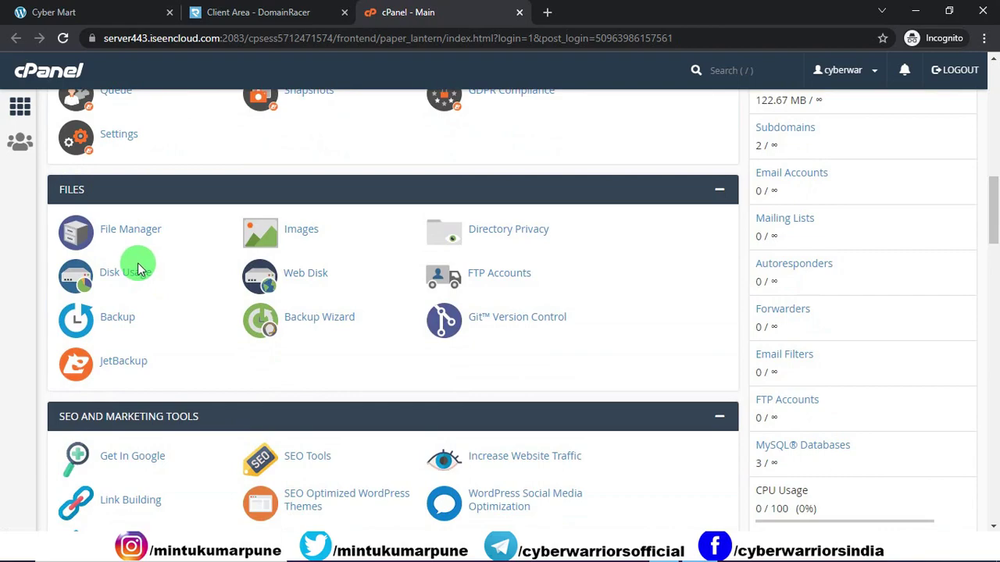
scroll(140, 270, down, 15)
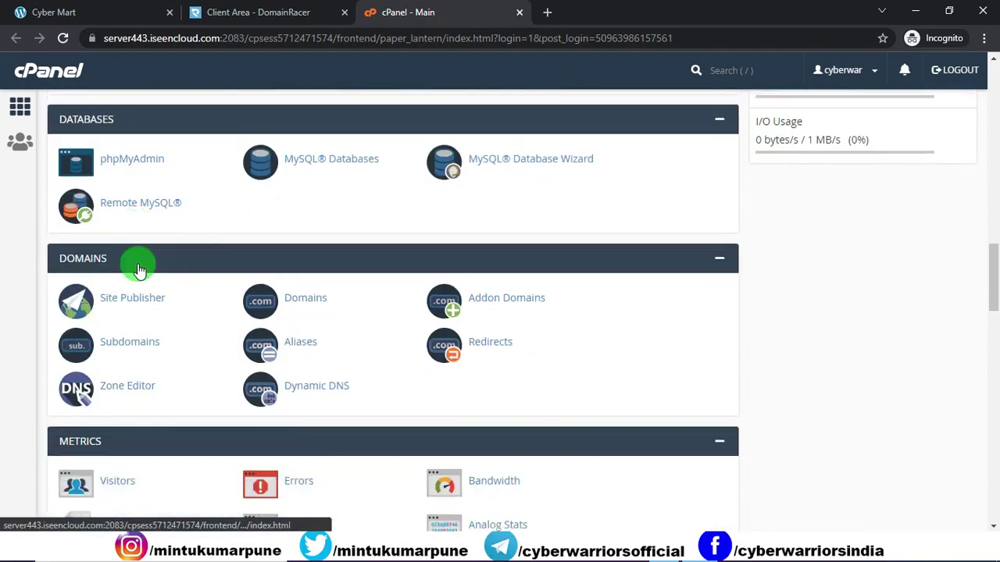
scroll(139, 269, down, 6)
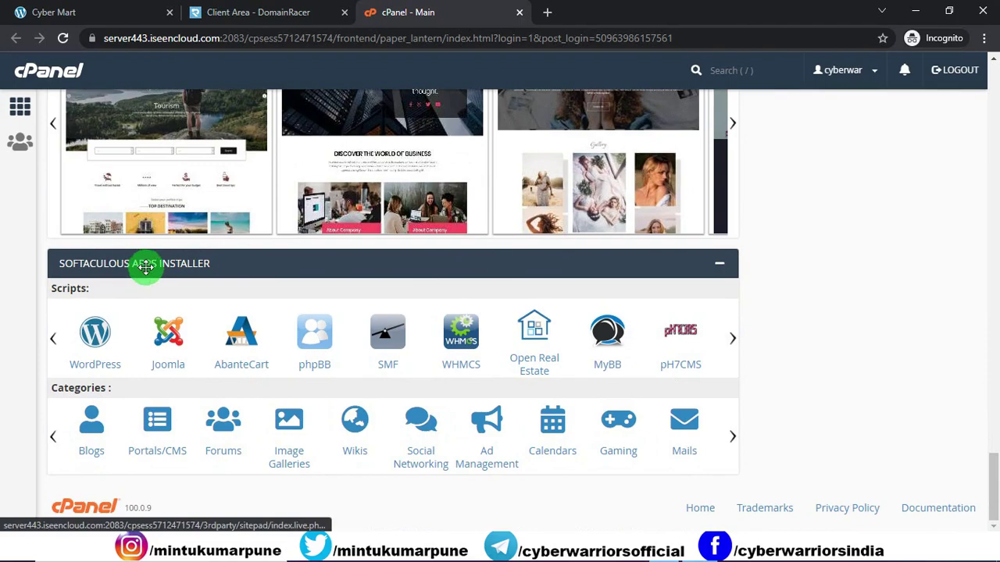
click(719, 264)
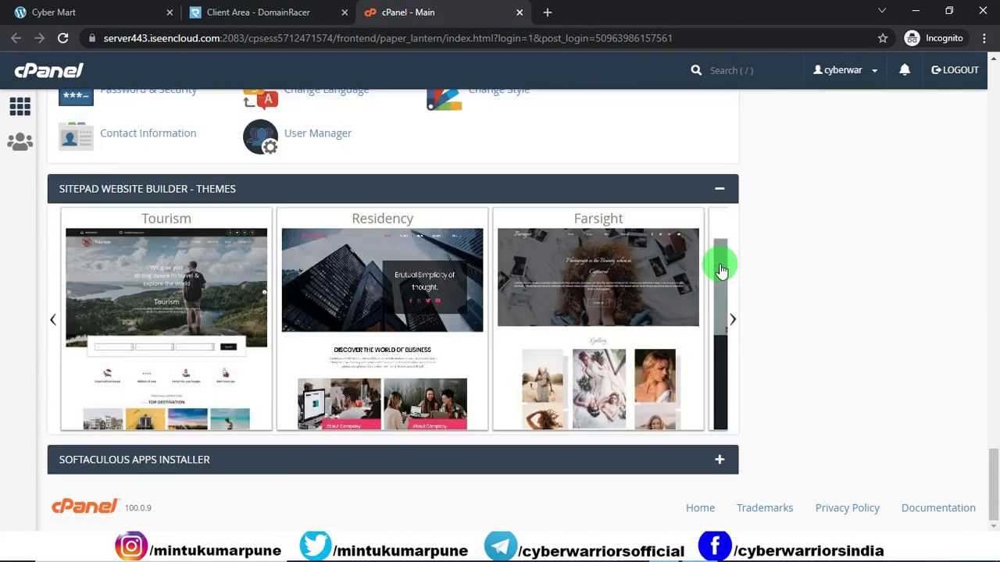
click(719, 459)
scroll(750, 390, down, 3)
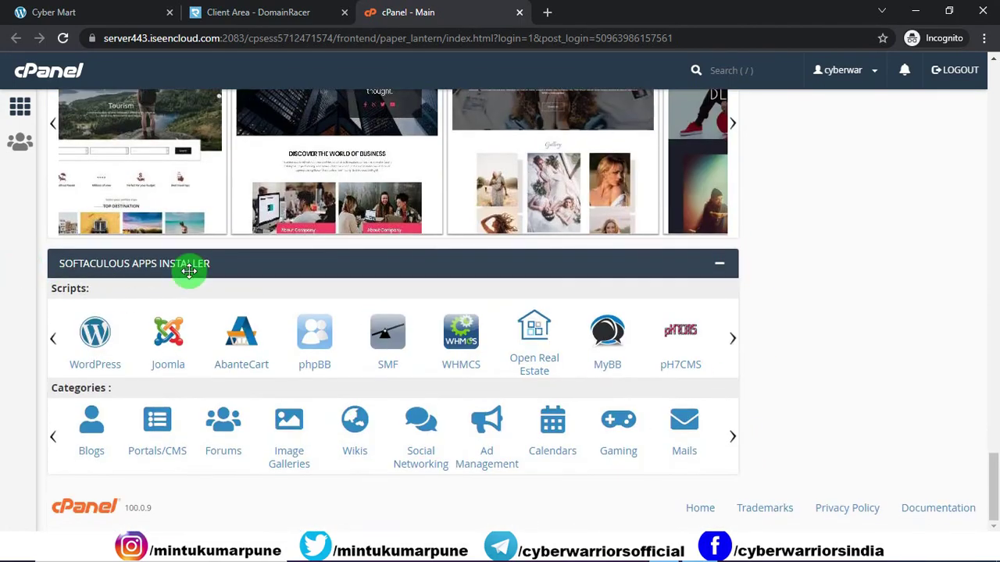
click(107, 338)
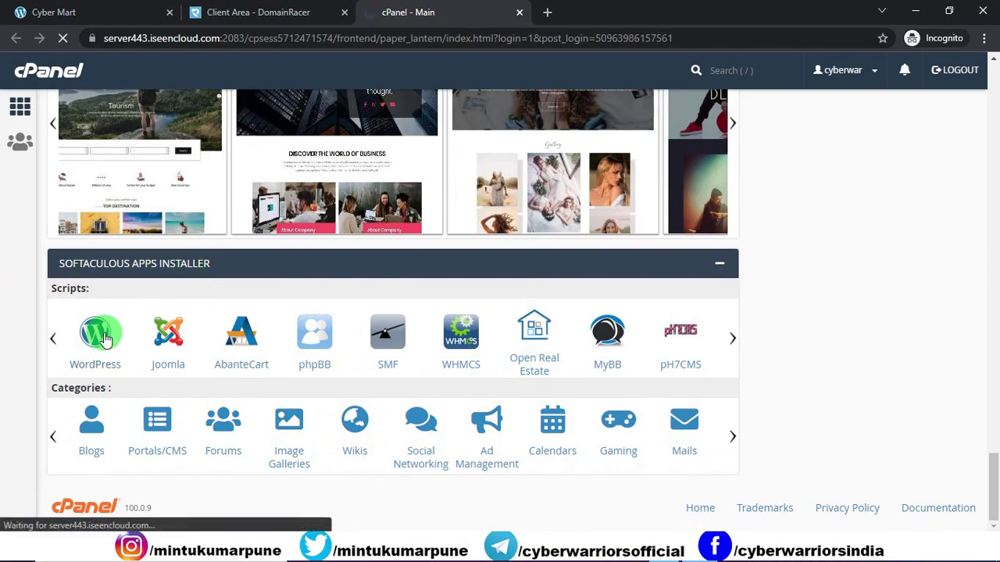
scroll(573, 290, down, 4)
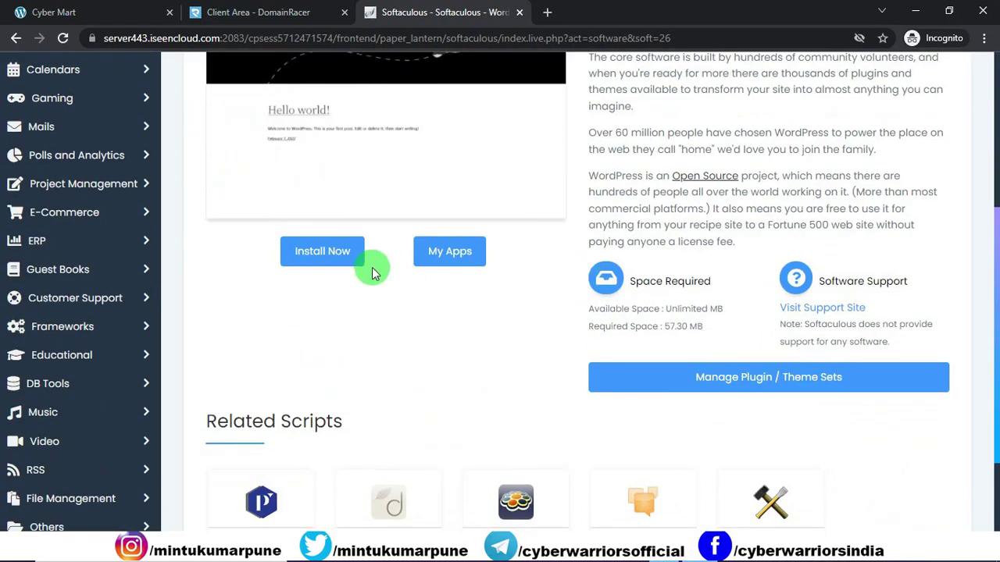
click(332, 253)
scroll(355, 264, up, 2)
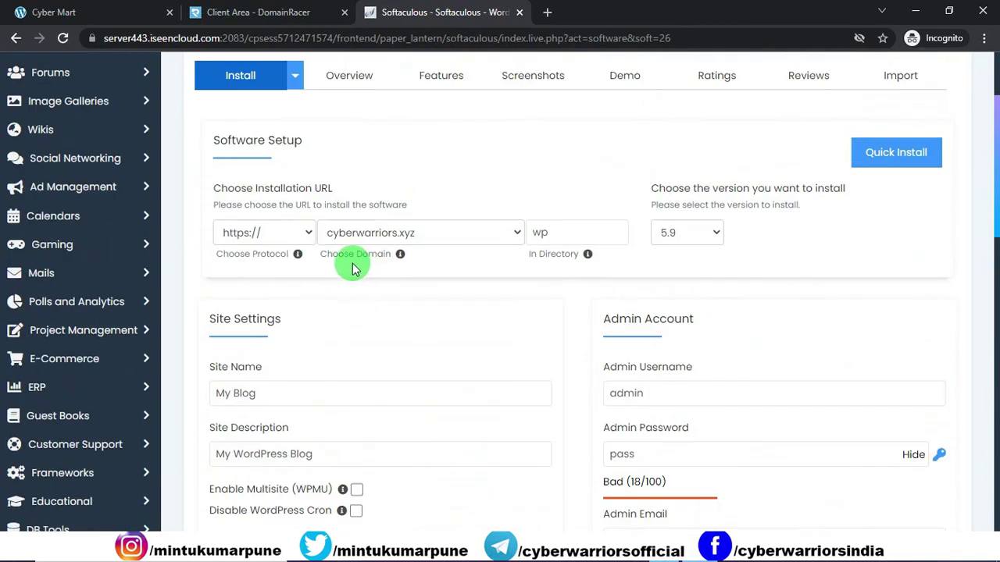
click(307, 234)
click(306, 233)
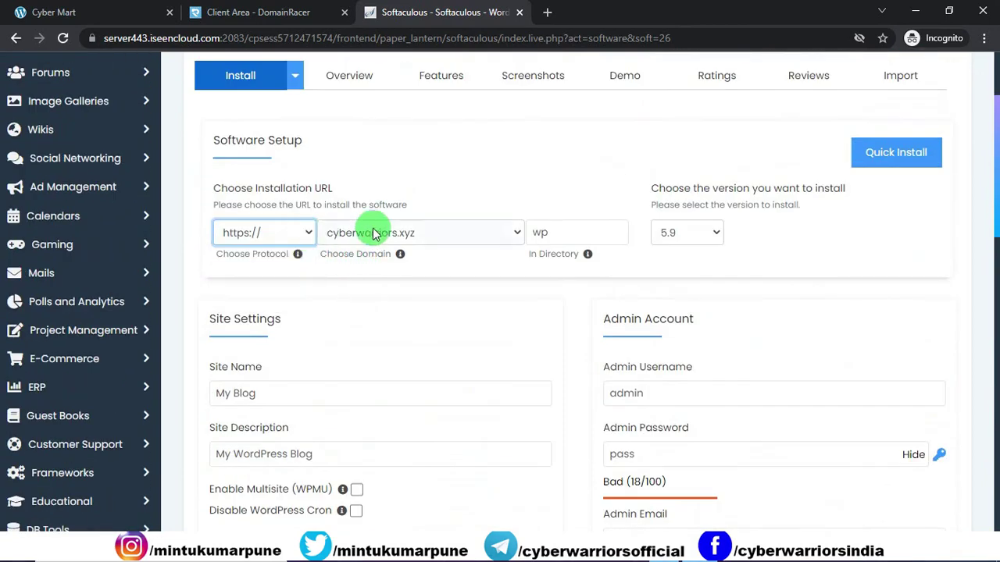
click(517, 230)
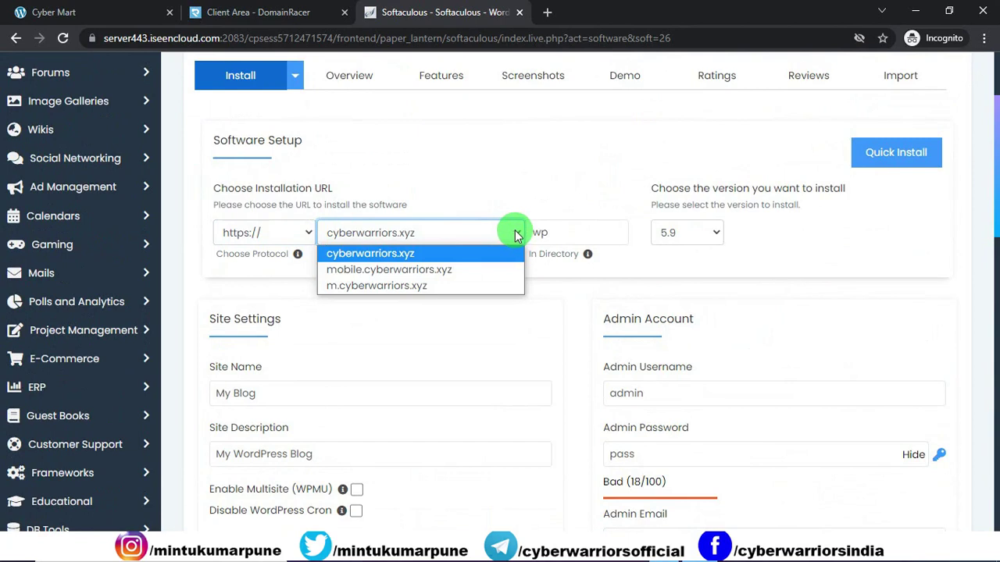
double_click(547, 232)
key(BackSpace)
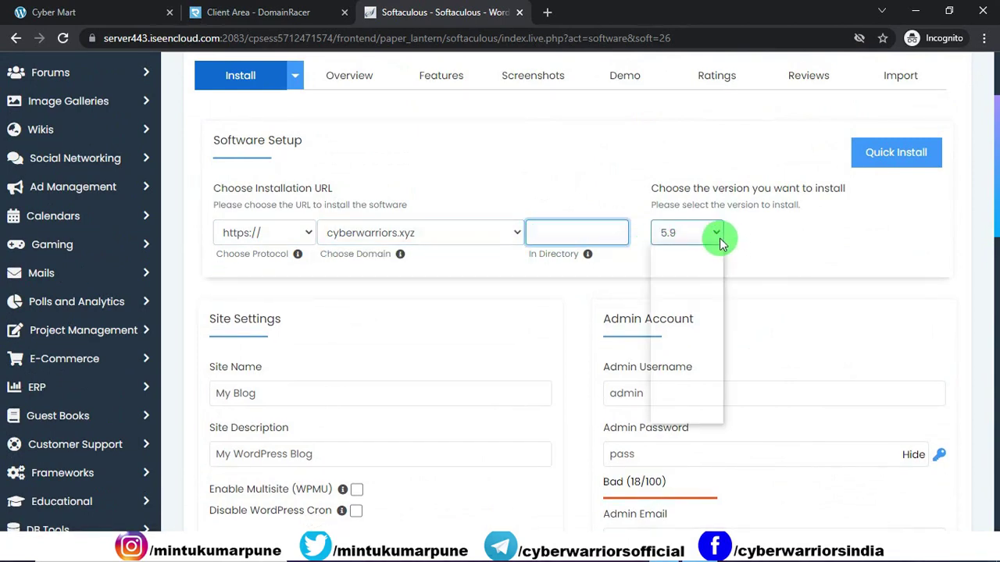
Keep WordPress version 5.9 and replace the admin password with a stronger one
click(718, 239)
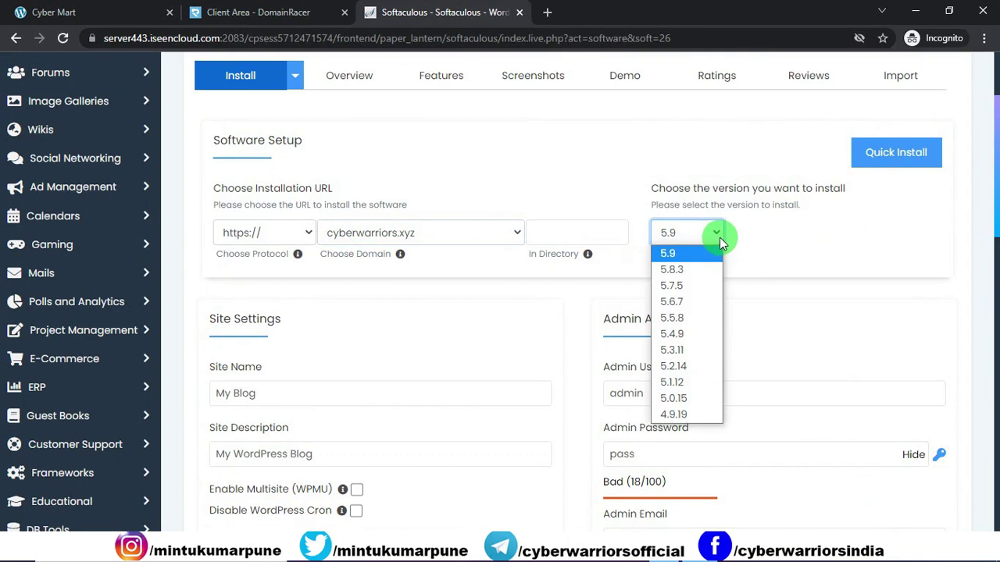
click(768, 244)
scroll(769, 248, down, 1)
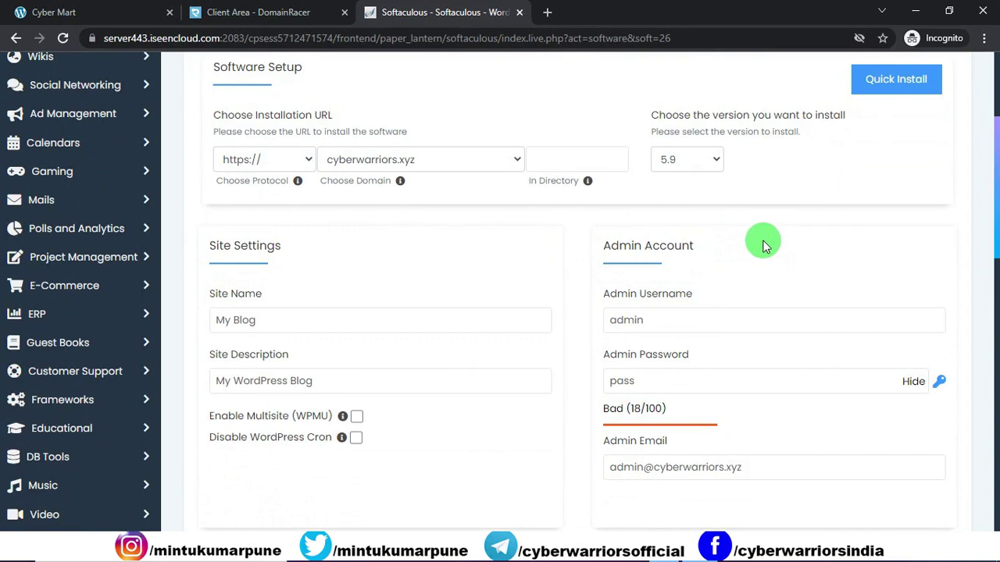
scroll(761, 242, down, 1)
click(670, 302)
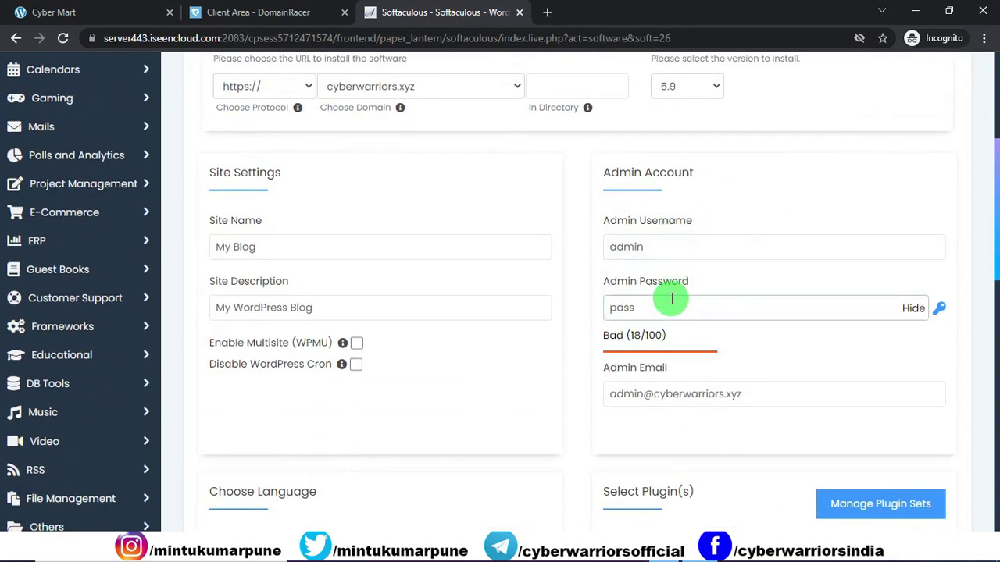
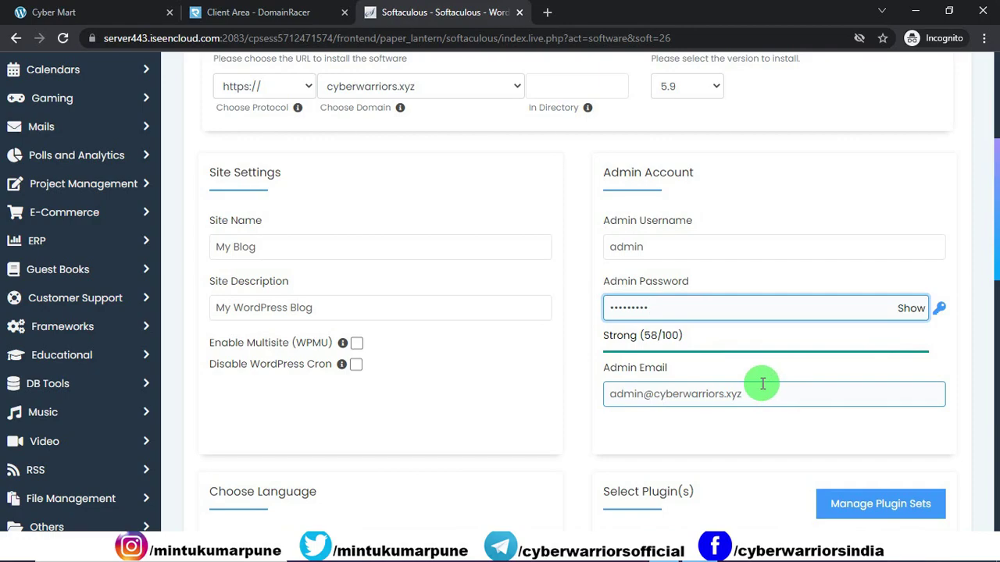
scroll(555, 328, down, 7)
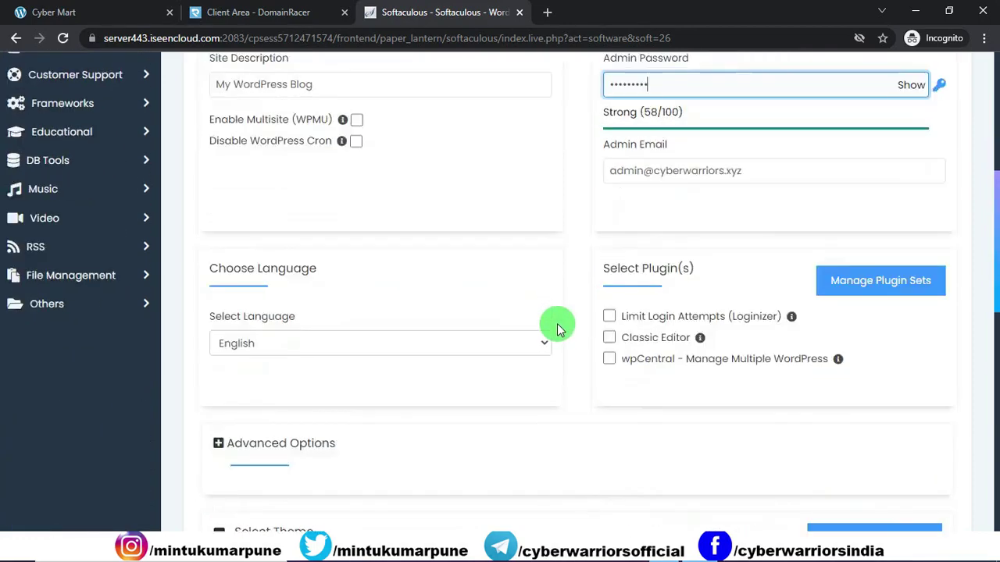
scroll(557, 330, down, 5)
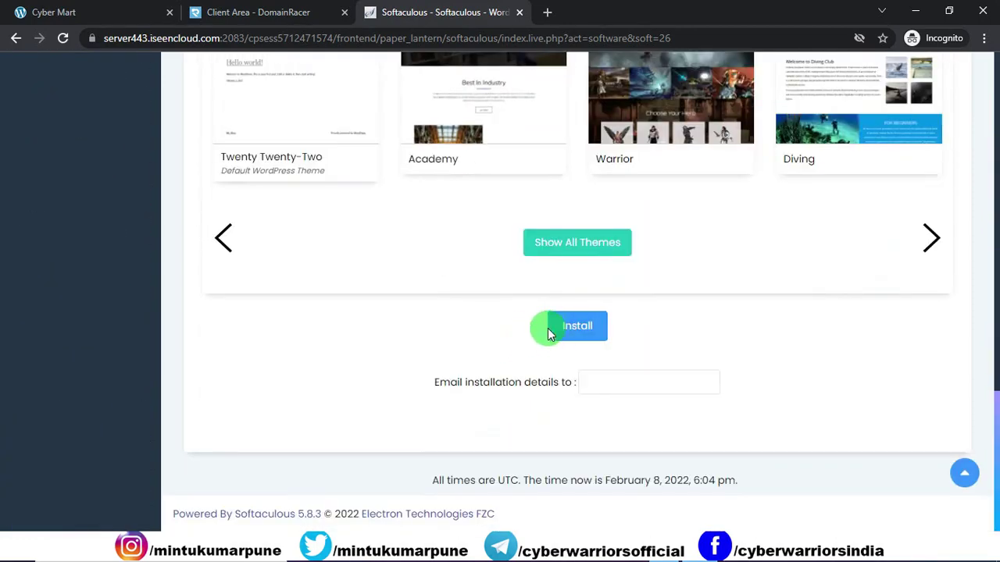
click(576, 326)
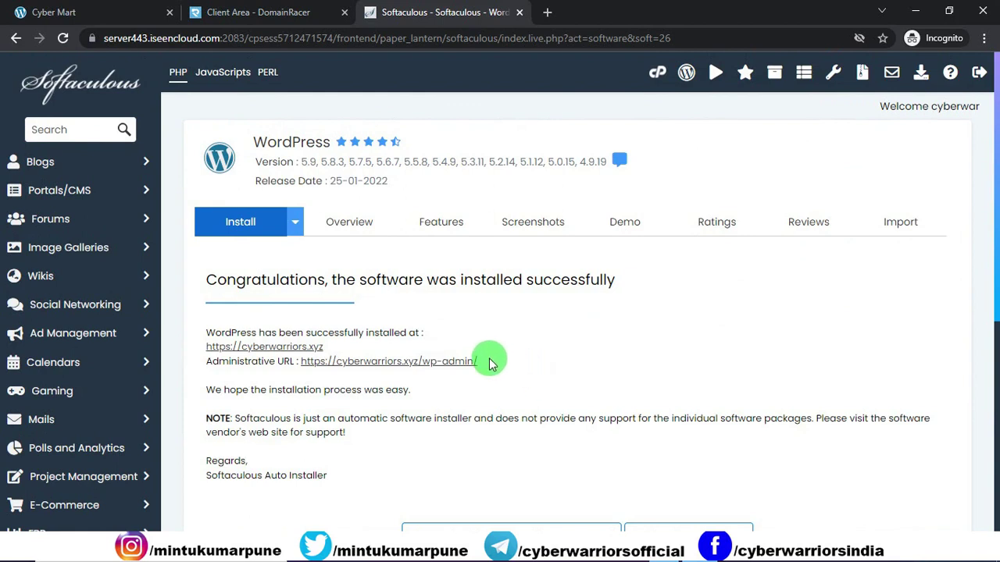
click(289, 347)
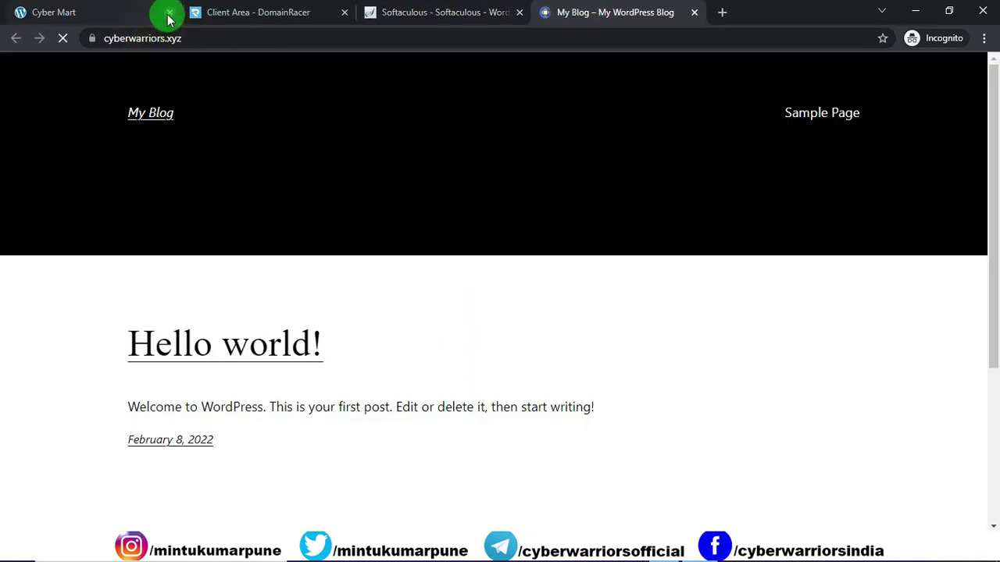
Close the Cyber Mart, Client Area and Softaculous tabs, then scroll through the My Blog page
click(169, 13)
click(167, 14)
click(167, 14)
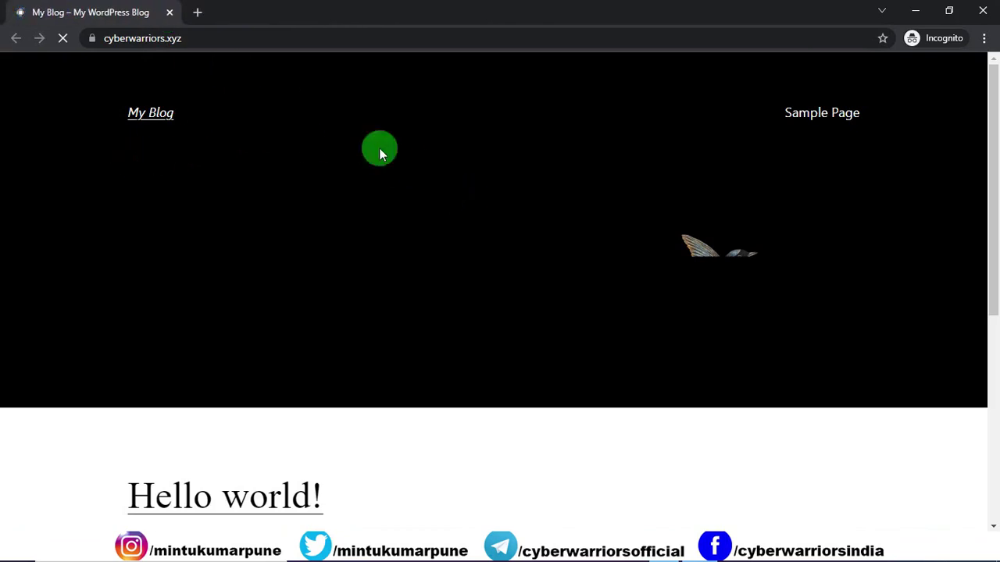
scroll(654, 273, down, 5)
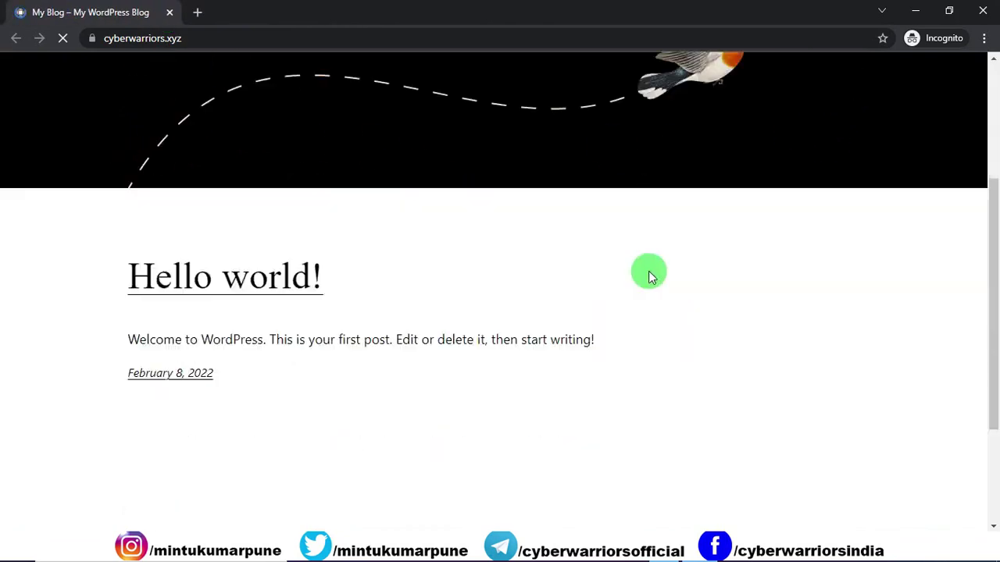
scroll(537, 218, up, 5)
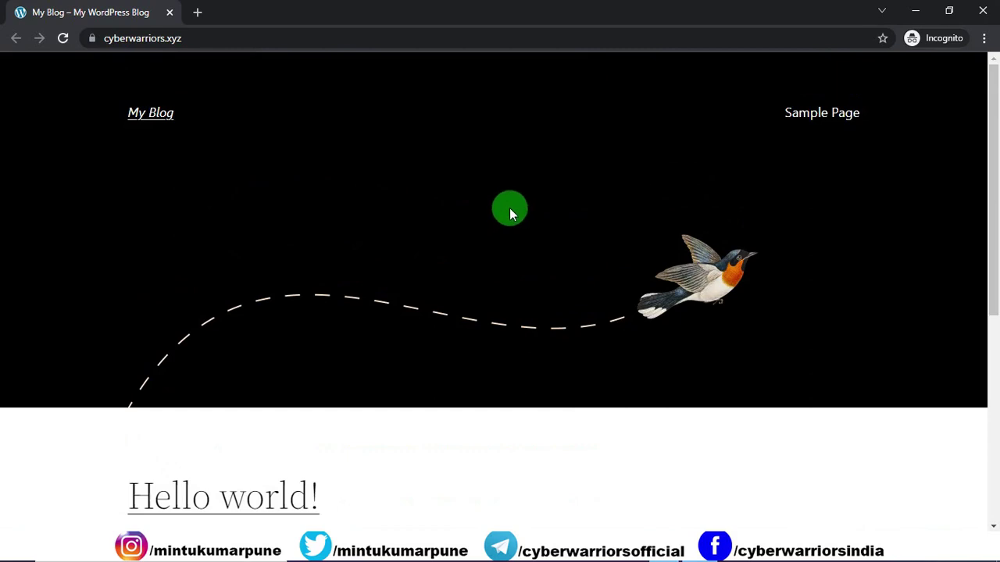
Go to cyberwarriors.xyz/wp-admin in a new tab and log in as admin
click(199, 15)
text(https://cyberwarriors.xyz)
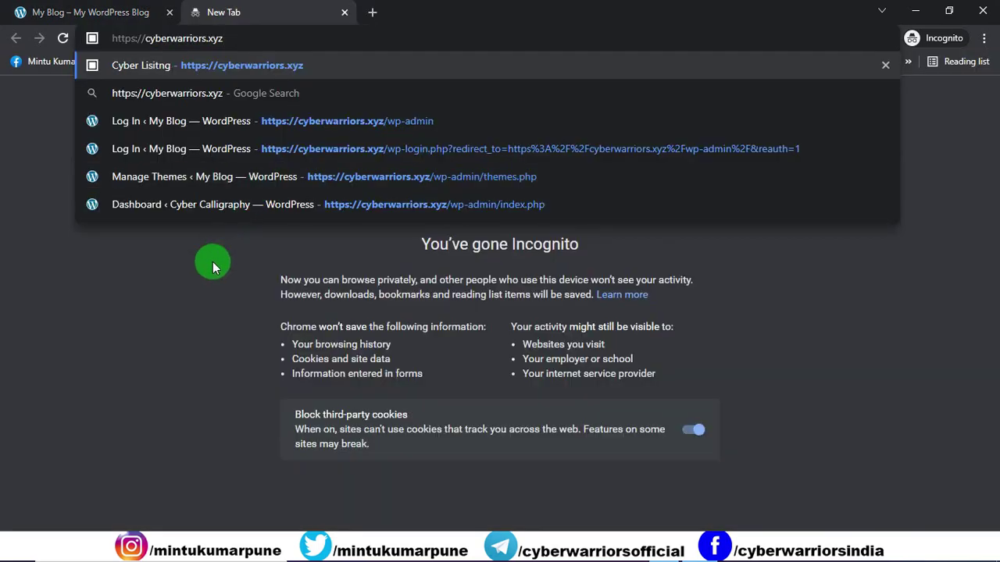
text(/)
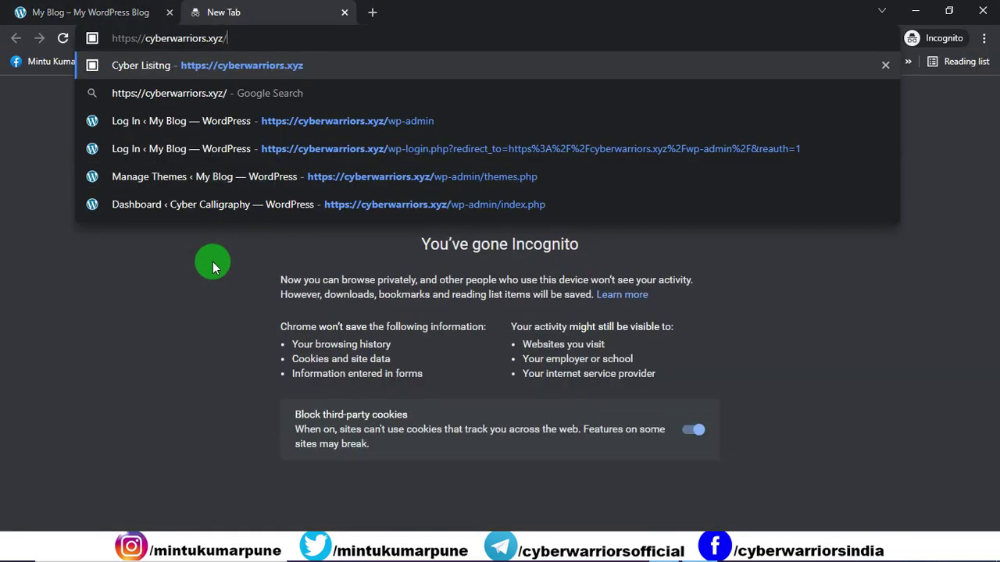
text(wp-admin)
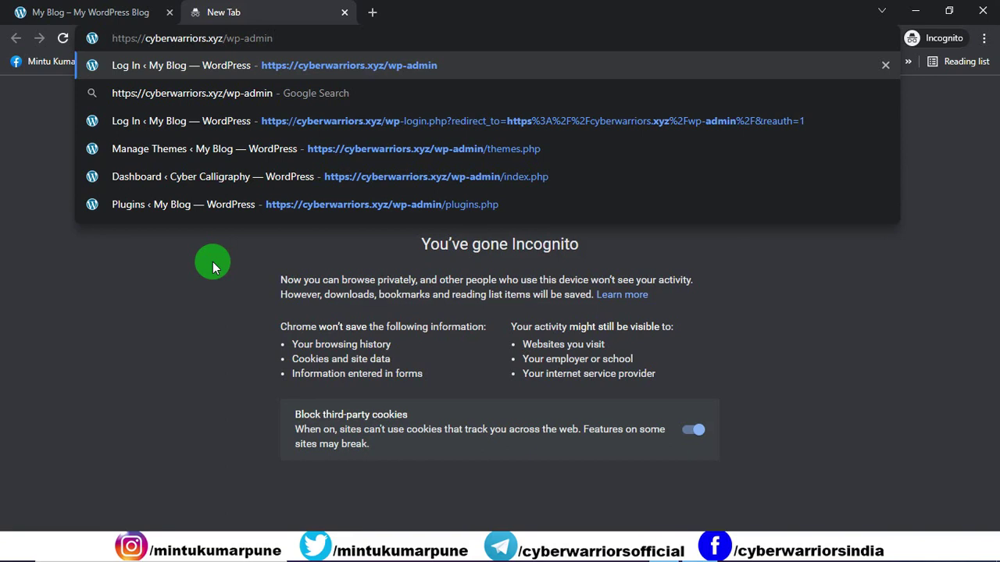
key(Return)
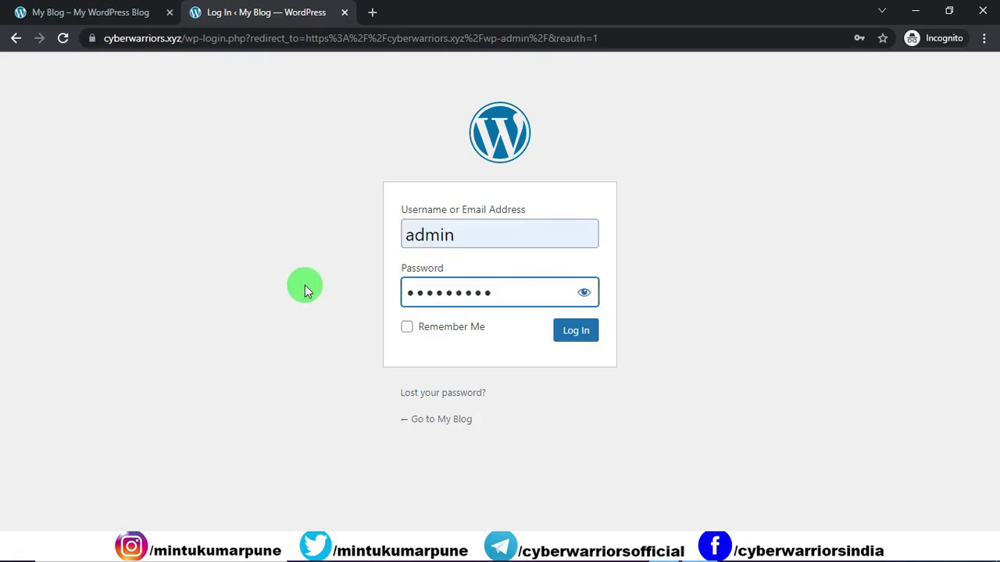
click(571, 332)
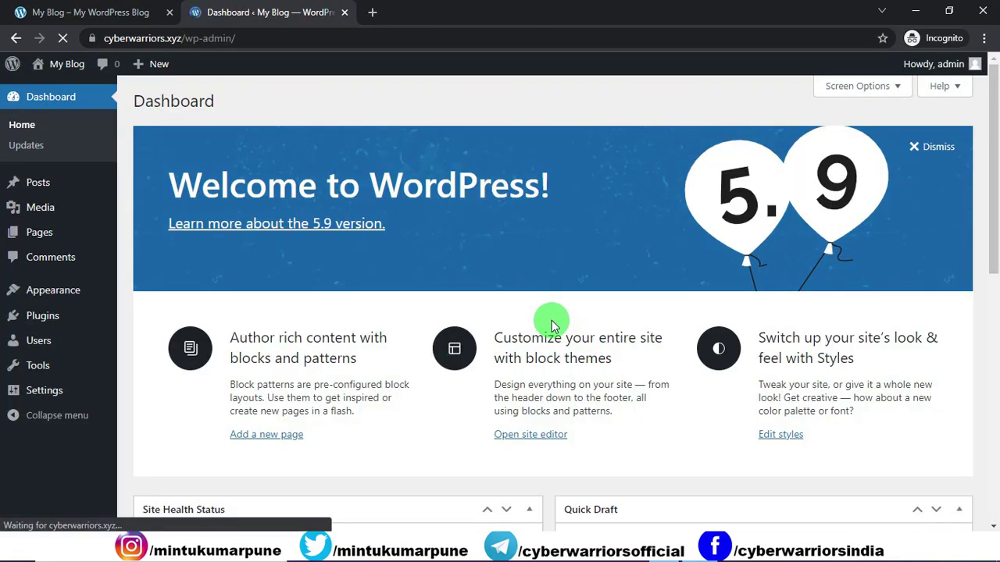
Dismiss the Welcome panel, reopen the site front page in a fresh tab, then return to Dashboard
click(928, 146)
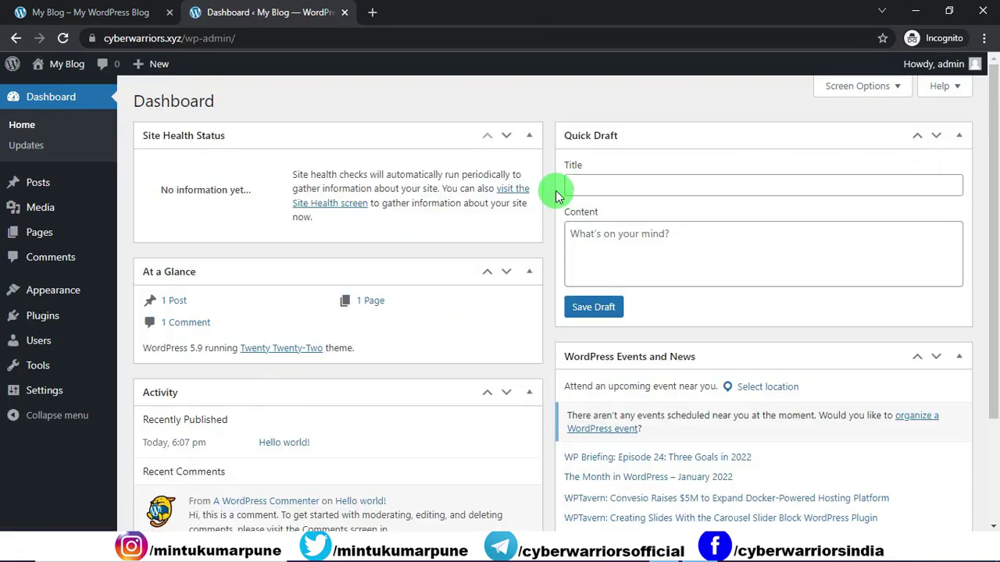
mouse_move(59, 66)
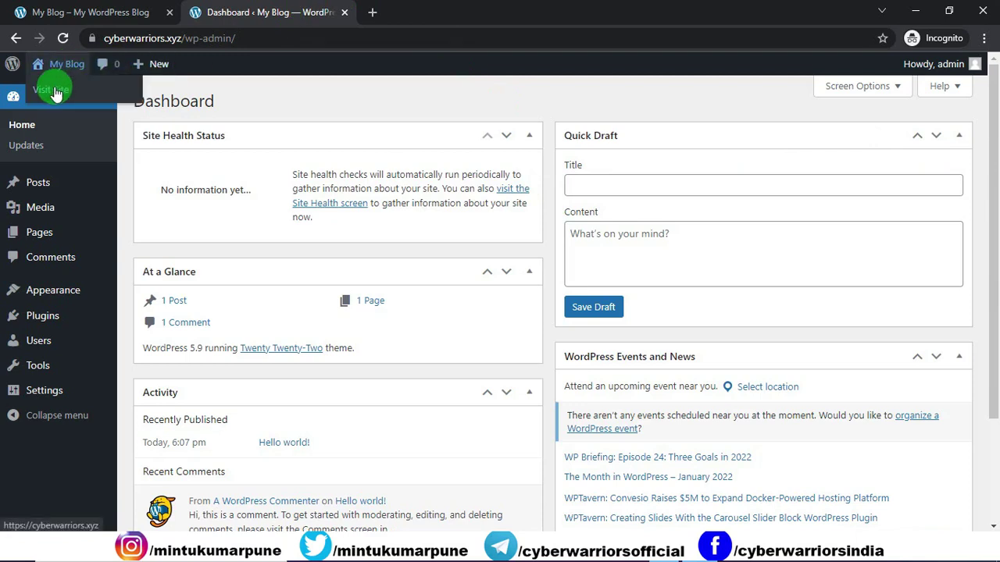
right_click(56, 91)
click(82, 98)
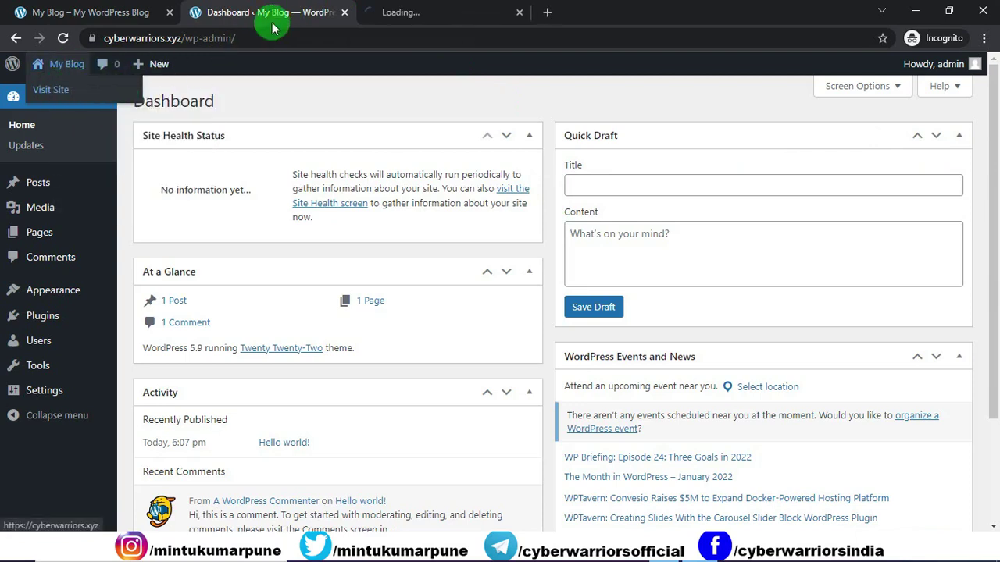
click(169, 13)
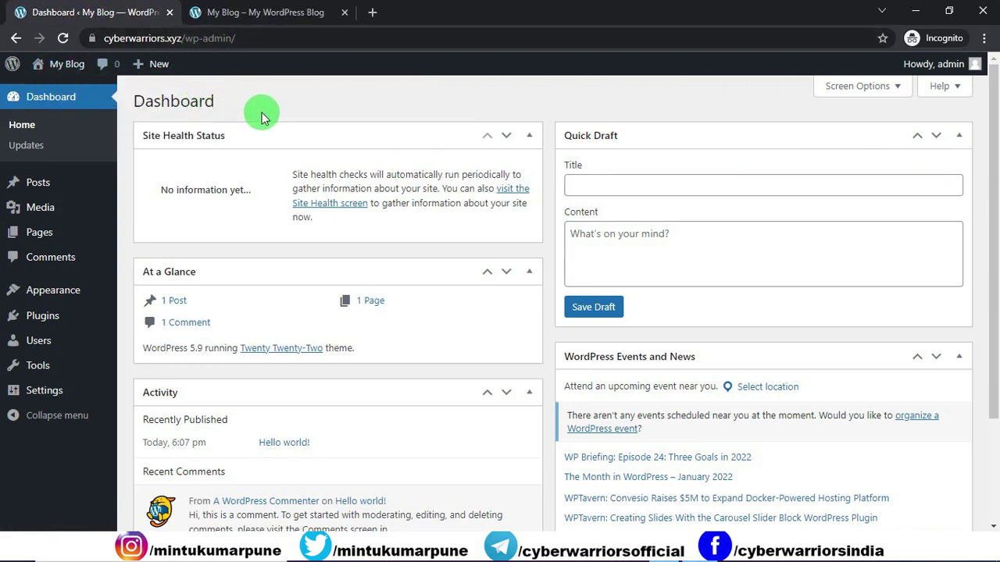
click(254, 12)
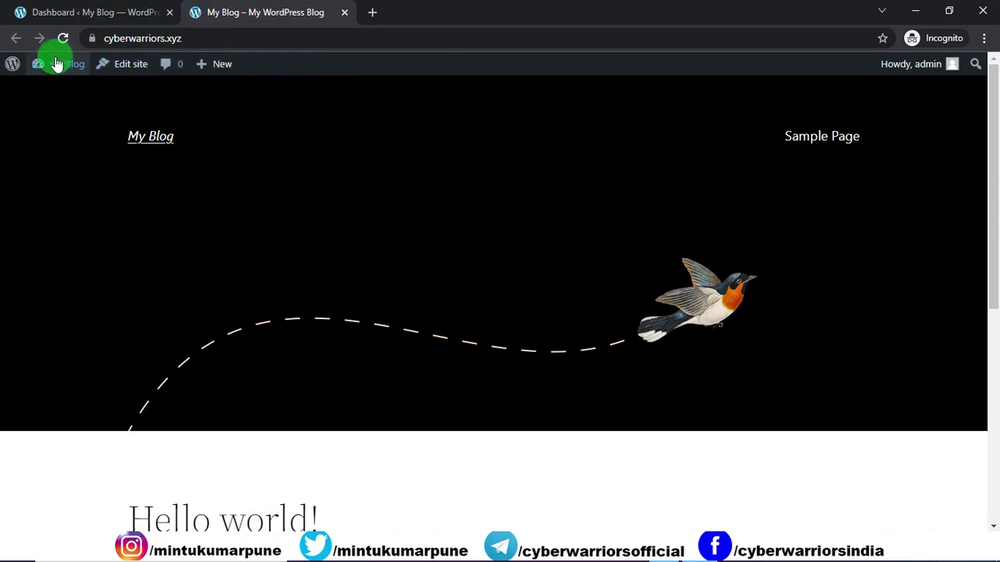
mouse_move(223, 70)
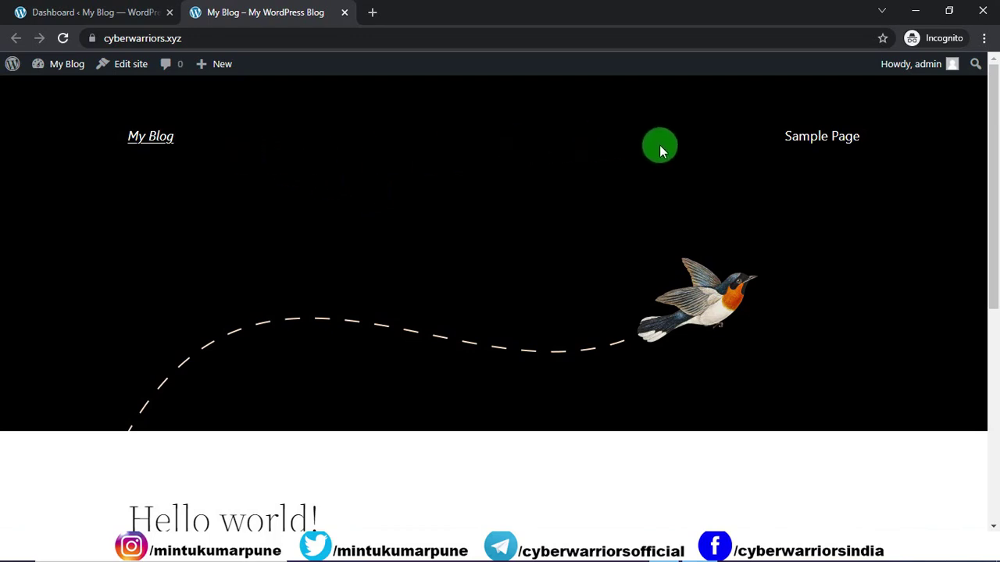
click(106, 9)
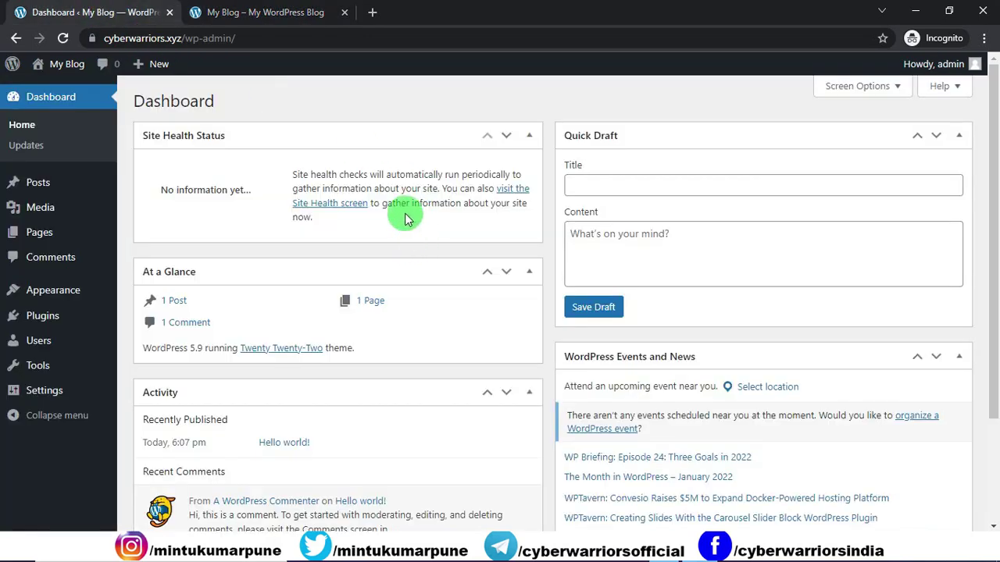
From Appearance > Themes > Add New, search the theme directory for 'open mart'
mouse_move(60, 299)
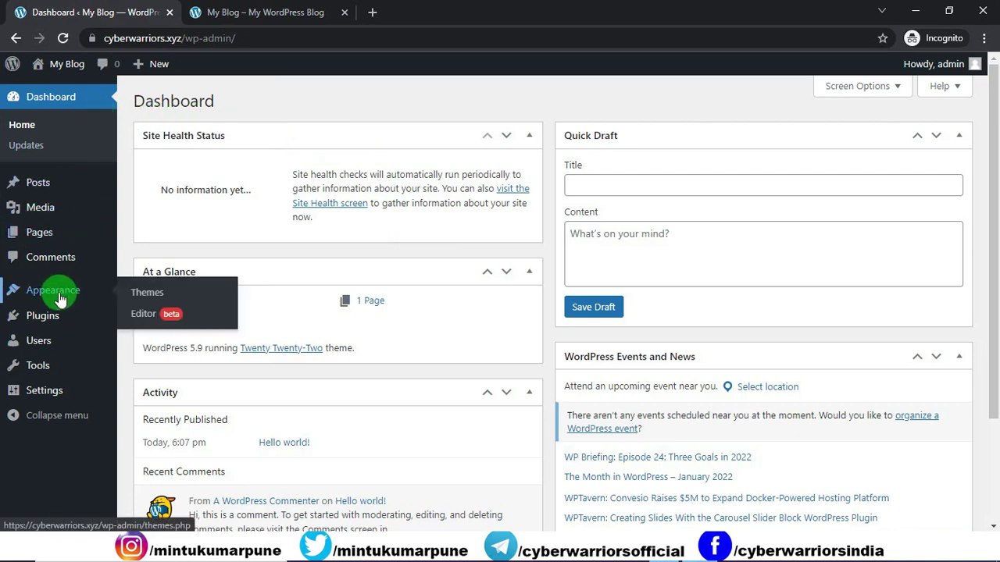
click(146, 294)
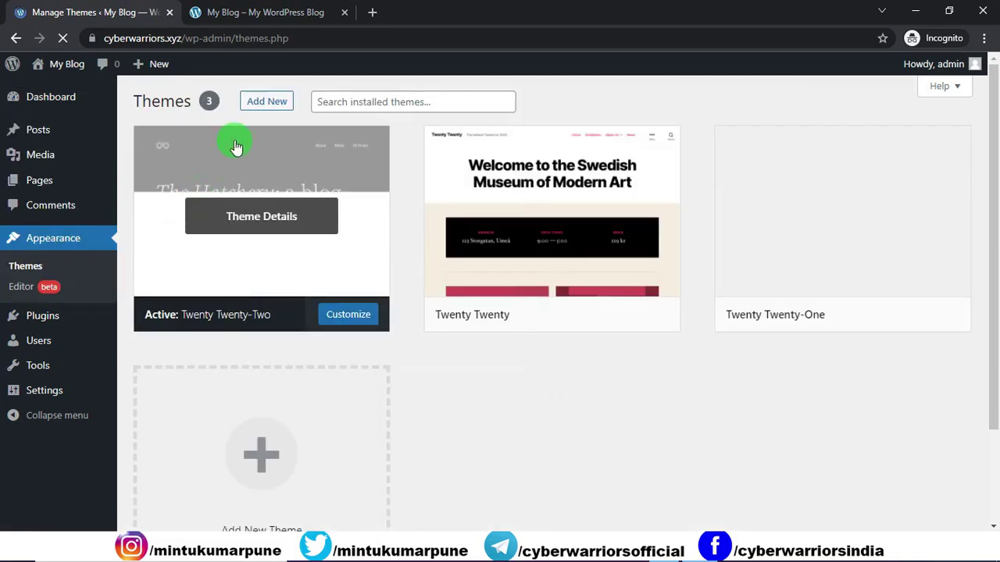
click(265, 103)
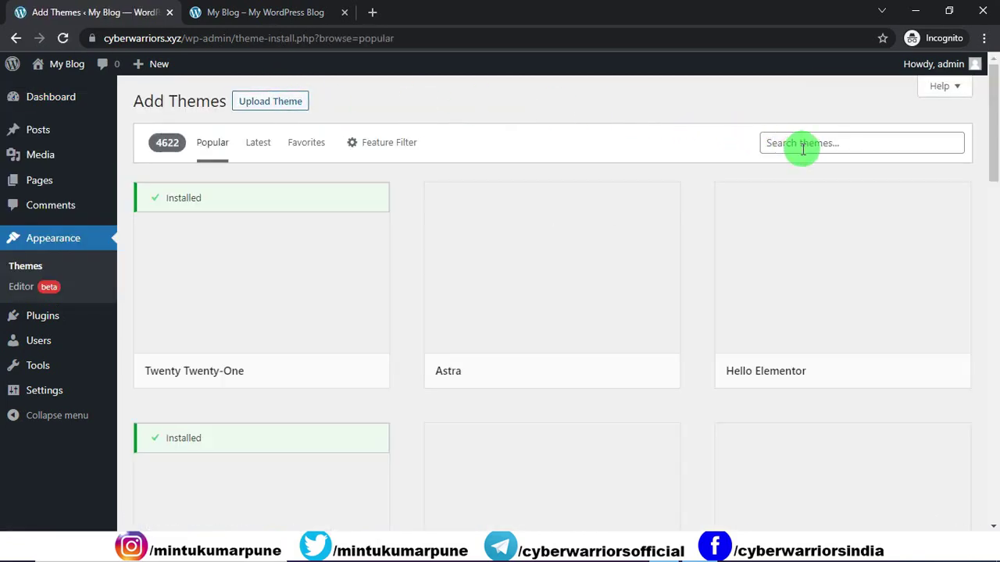
click(797, 142)
text(open mart)
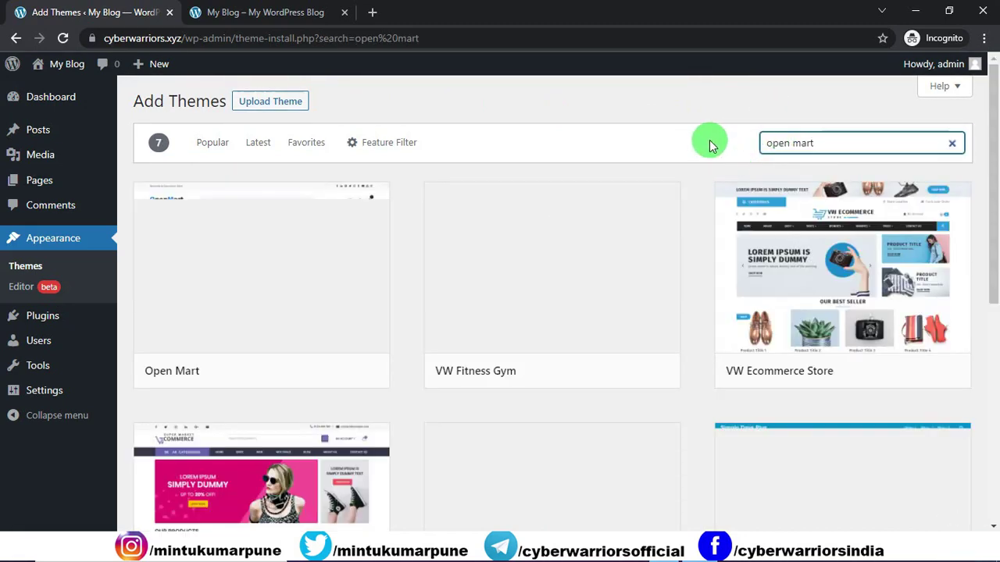
Install the Open Mart theme from the search results and activate it
mouse_move(167, 214)
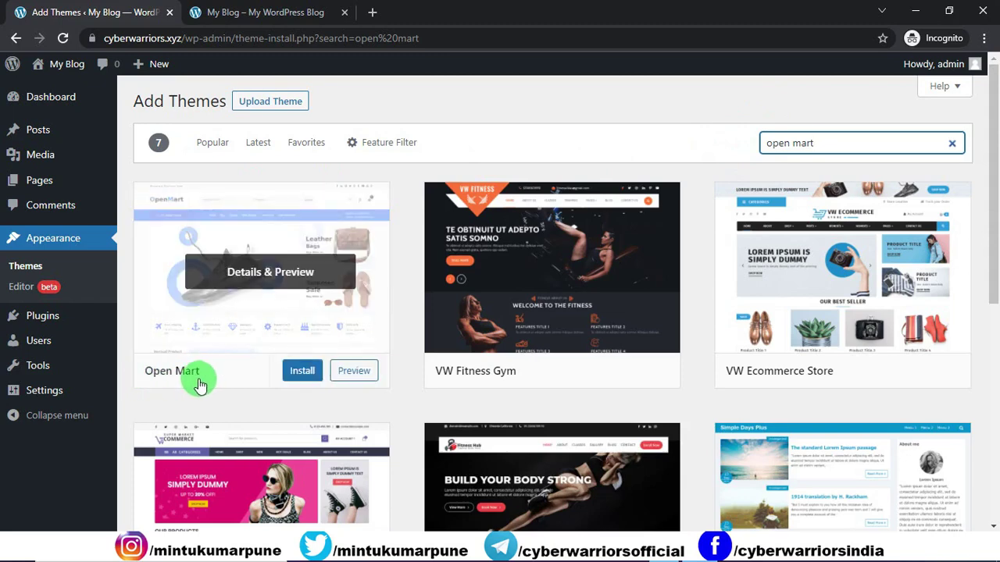
click(300, 372)
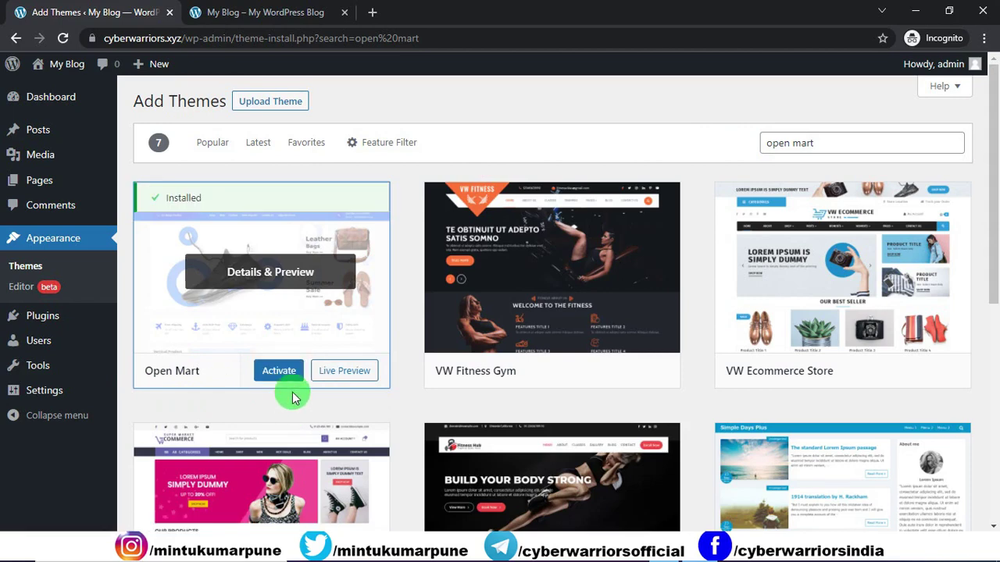
click(286, 379)
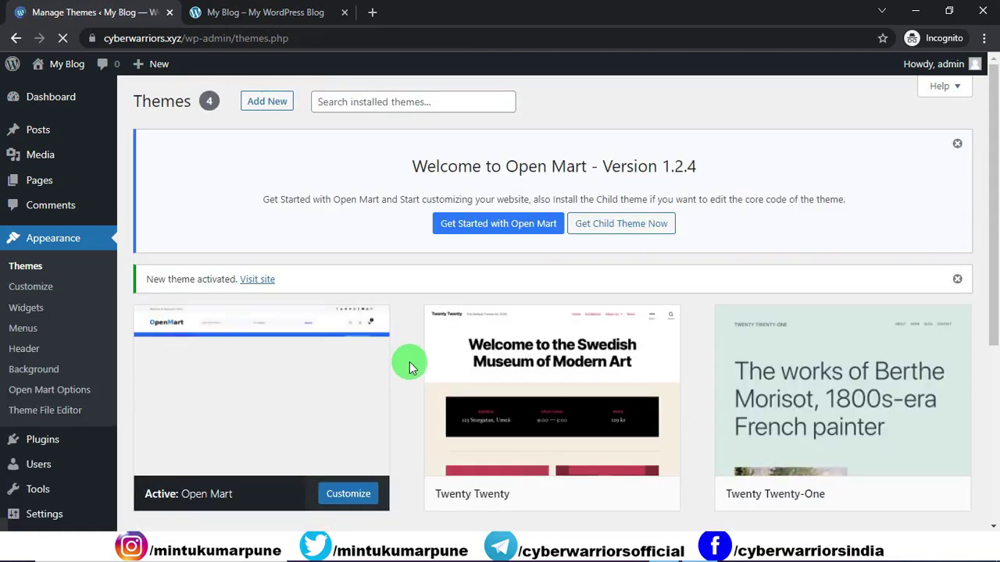
Delete the Twenty Twenty and Twenty Twenty-Two default themes
scroll(339, 296, down, 1)
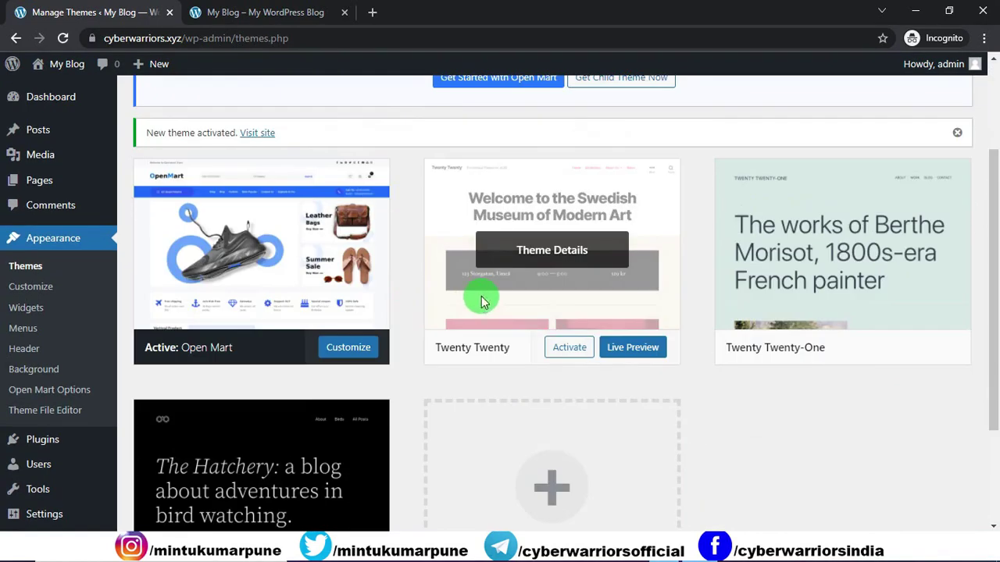
click(482, 303)
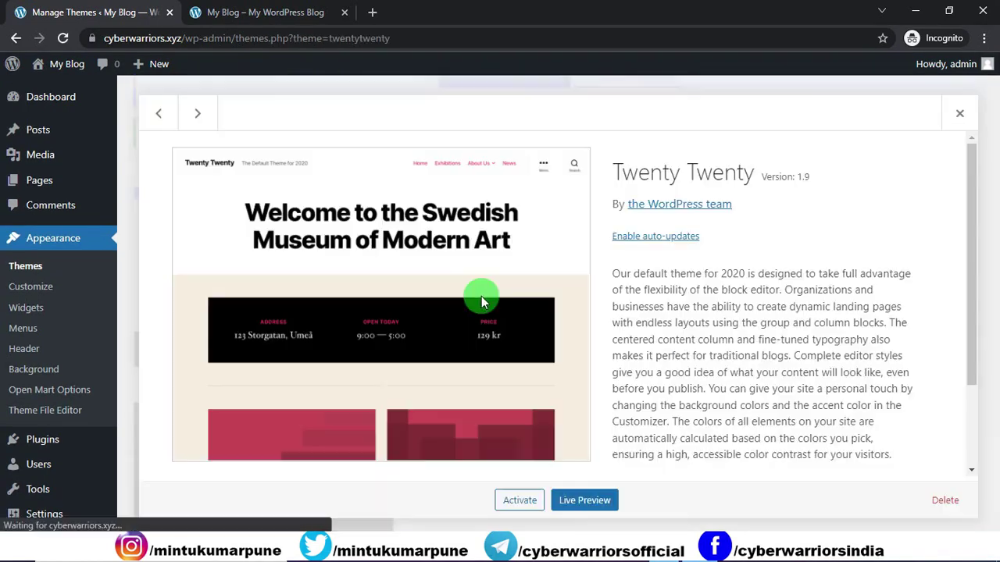
click(936, 499)
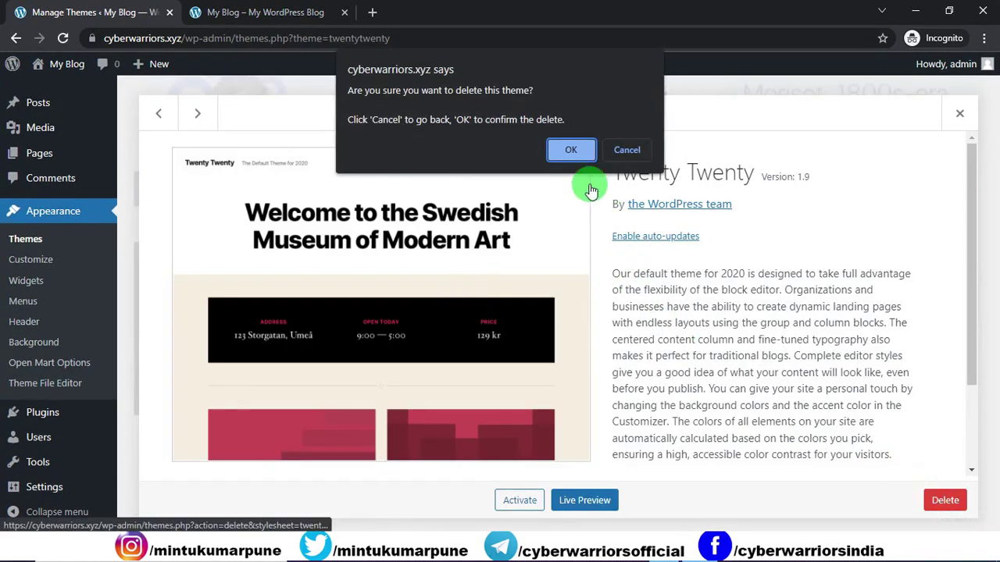
click(576, 148)
click(937, 500)
click(571, 149)
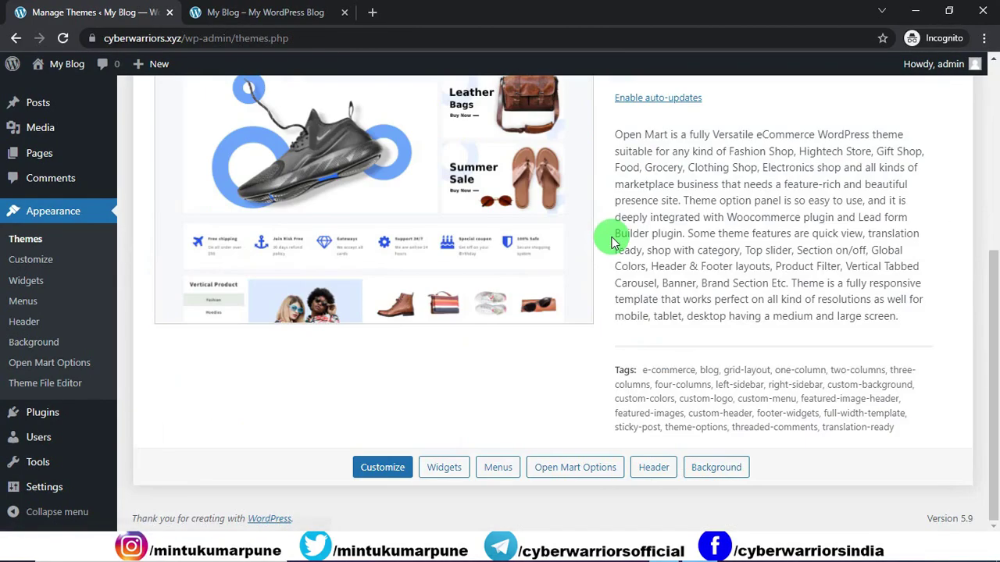
Reload the site's front page to see the Open Mart styling, then return to the themes page
scroll(573, 292, up, 1)
scroll(572, 291, up, 1)
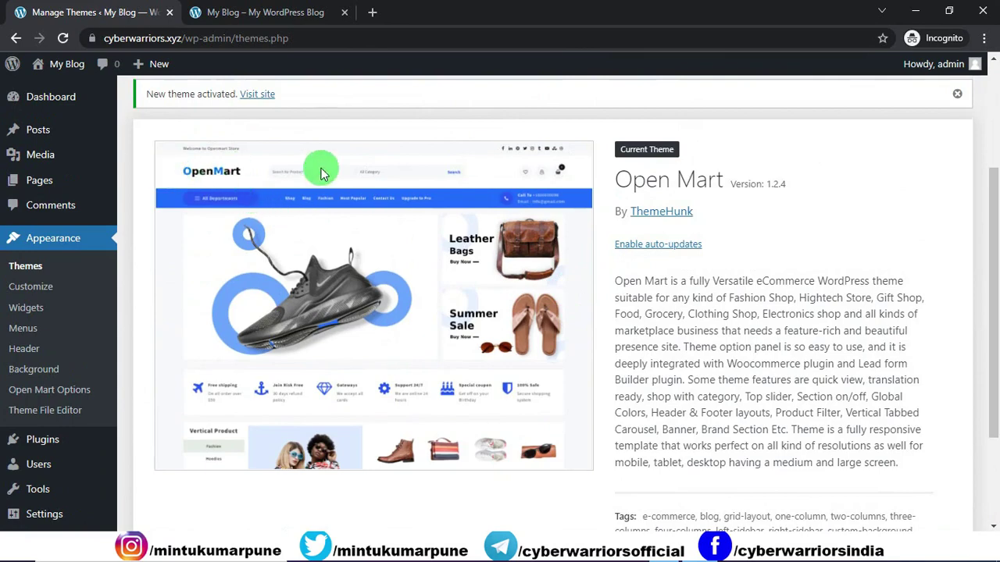
scroll(595, 281, down, 2)
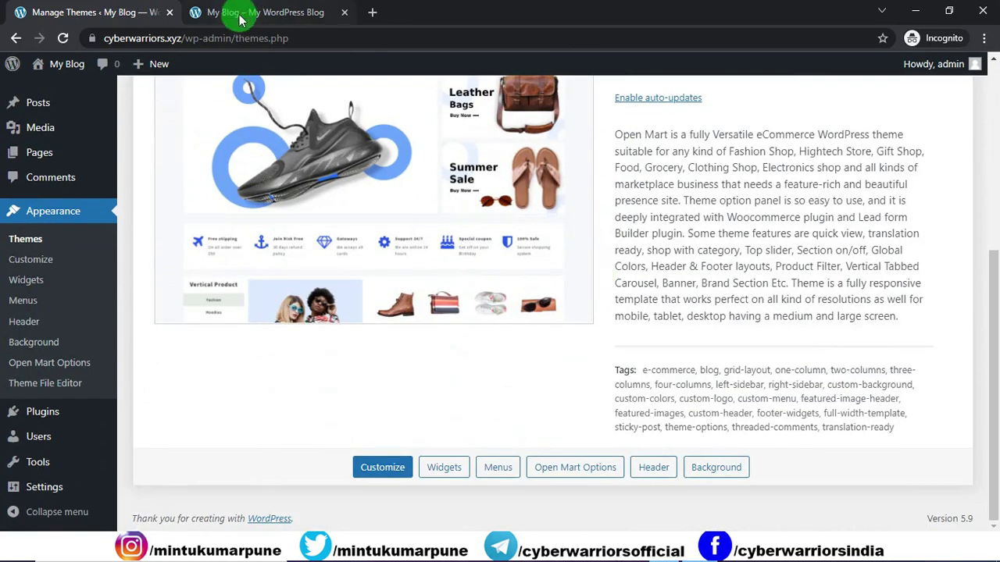
click(246, 12)
click(64, 39)
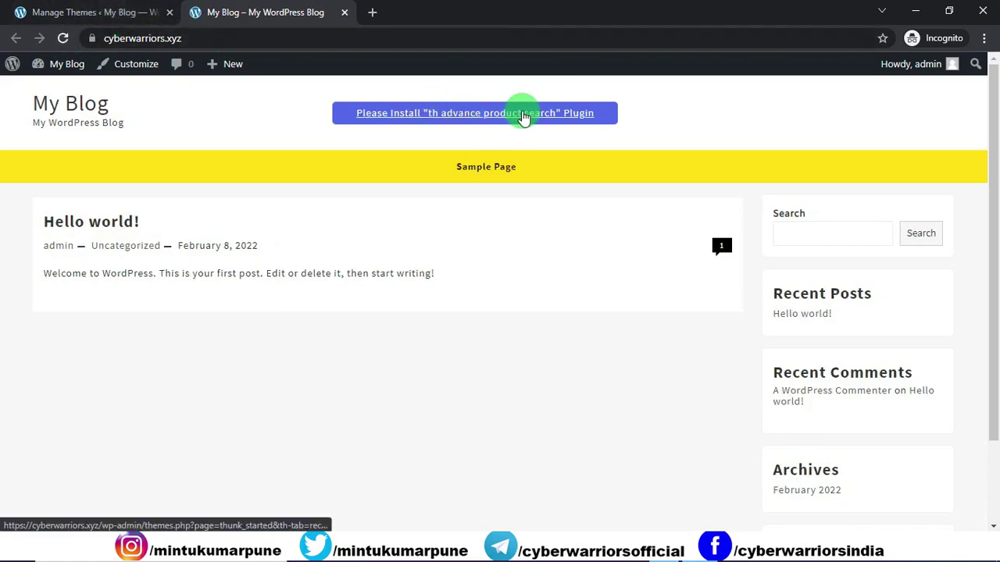
click(125, 19)
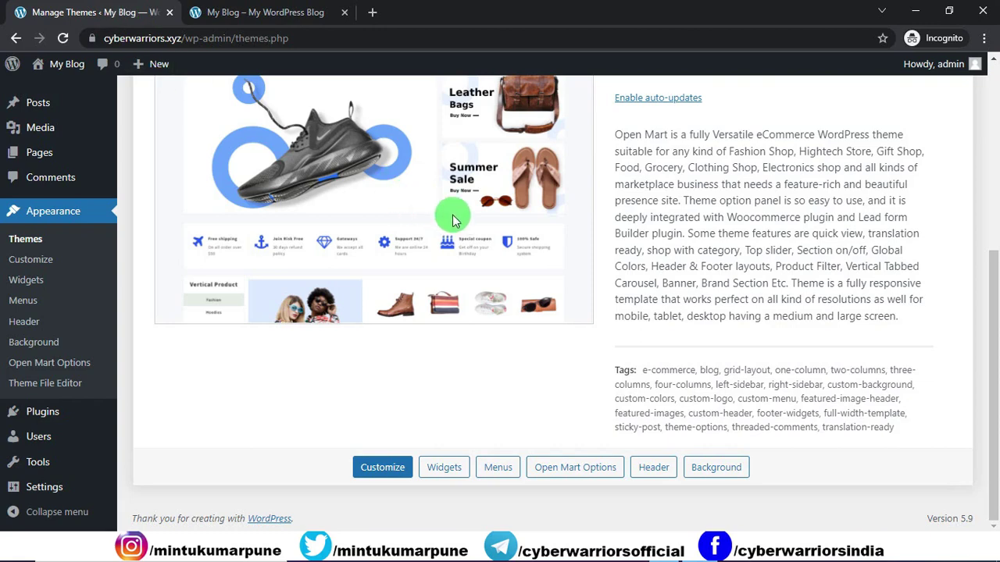
scroll(446, 223, up, 5)
scroll(485, 226, up, 1)
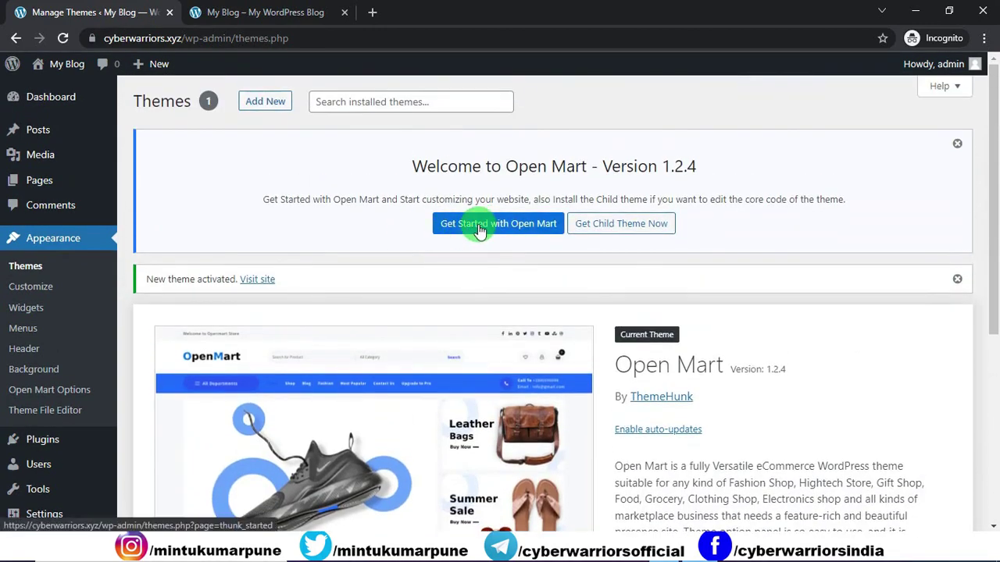
From Open Mart's Recommended Plugin list, install Hunk Companion and TH Advance Product Search
click(479, 227)
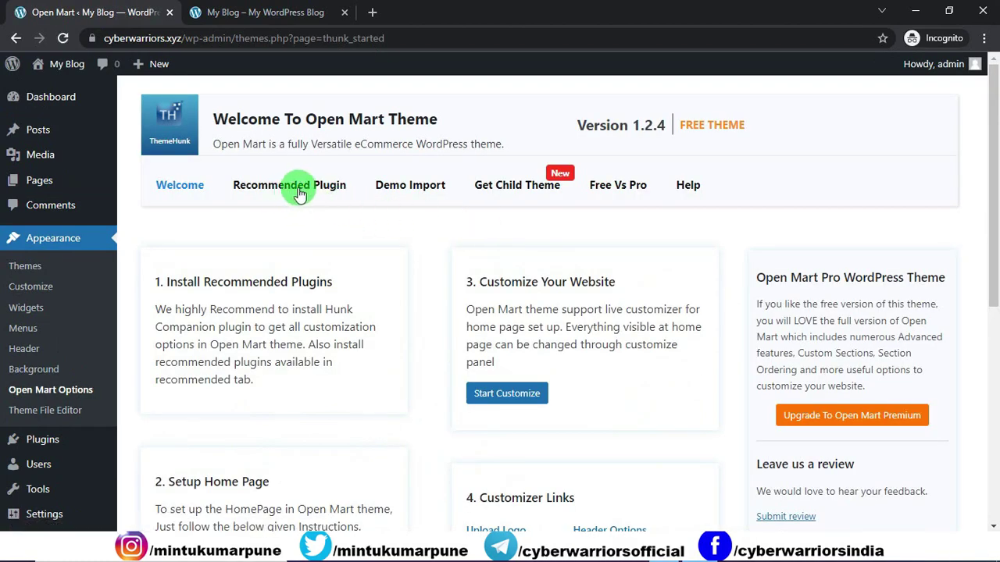
click(295, 188)
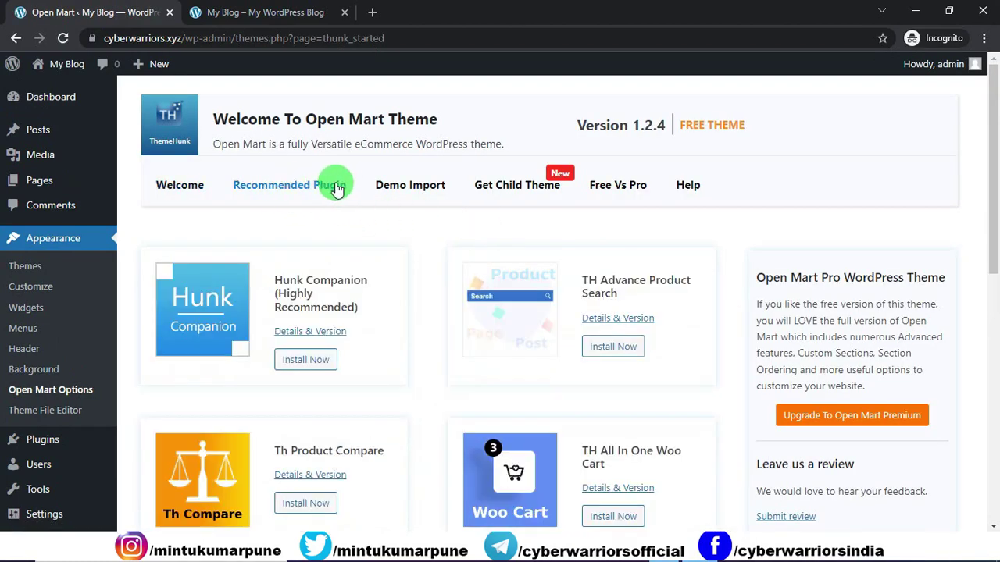
scroll(335, 188, down, 2)
scroll(334, 199, up, 1)
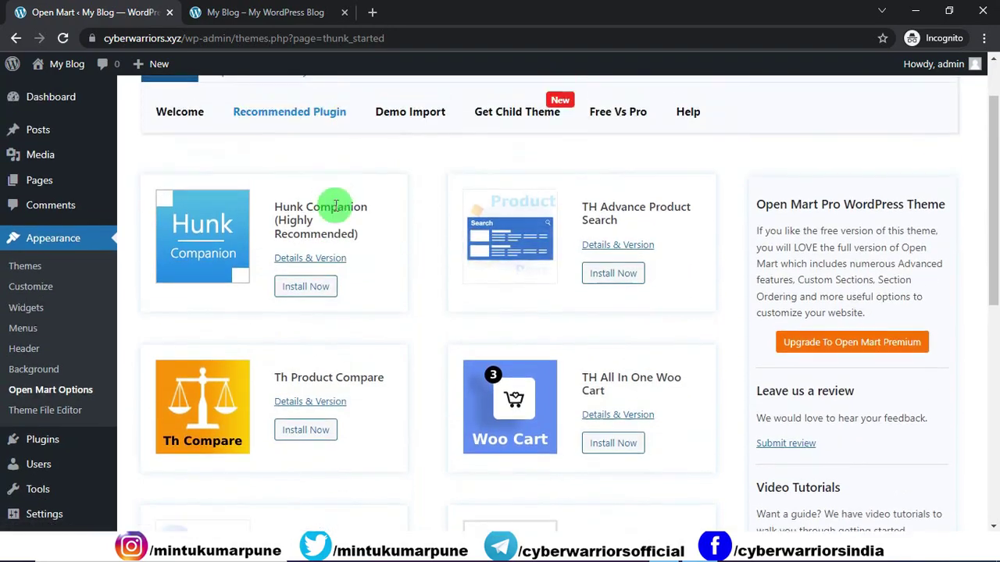
click(306, 289)
click(630, 281)
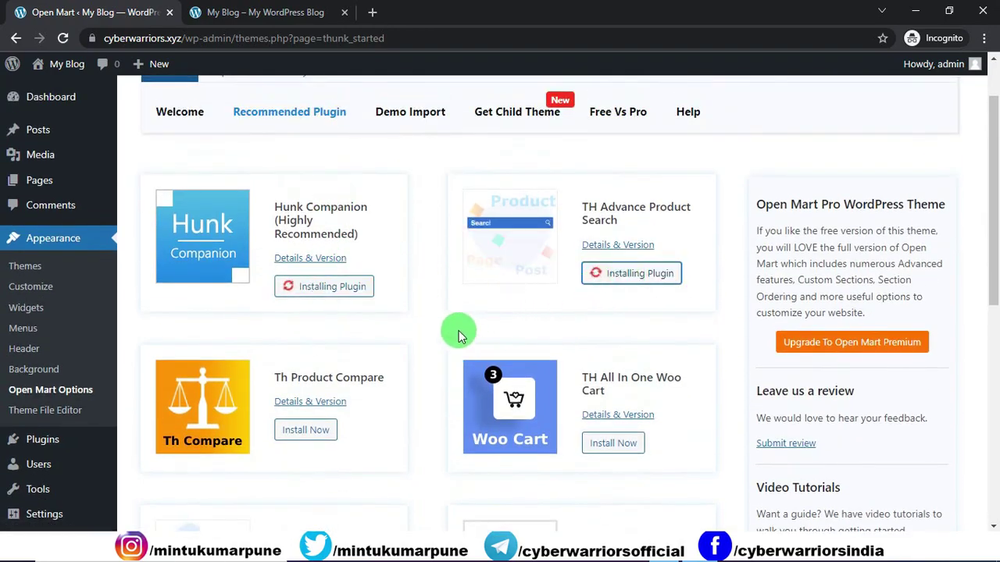
scroll(459, 336, down, 4)
scroll(458, 324, up, 5)
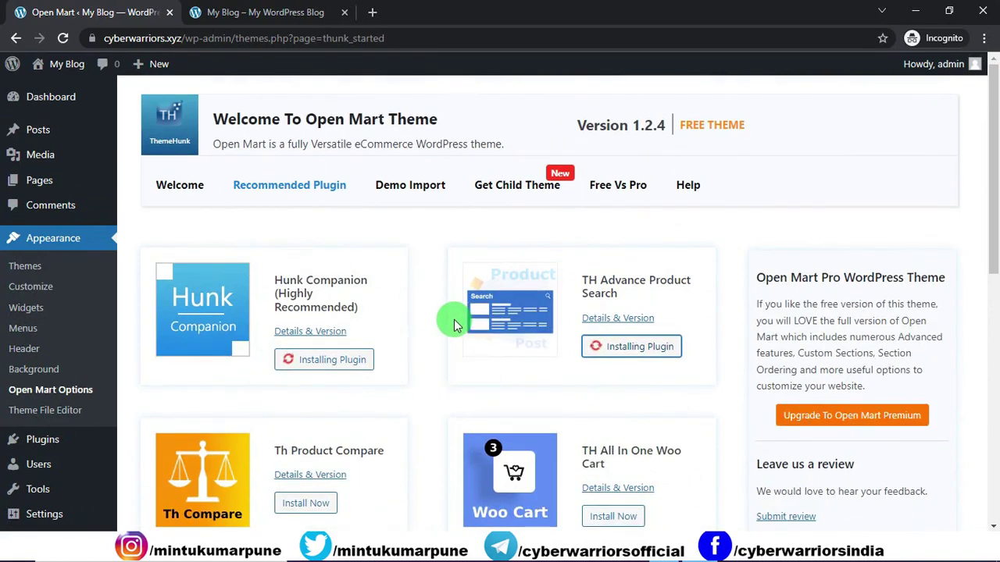
scroll(440, 308, down, 8)
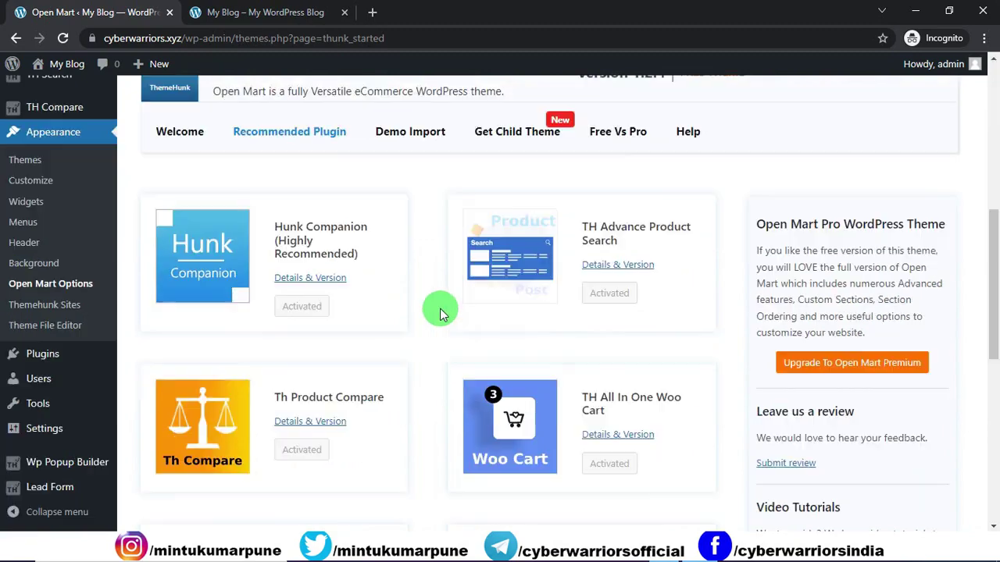
scroll(440, 309, up, 10)
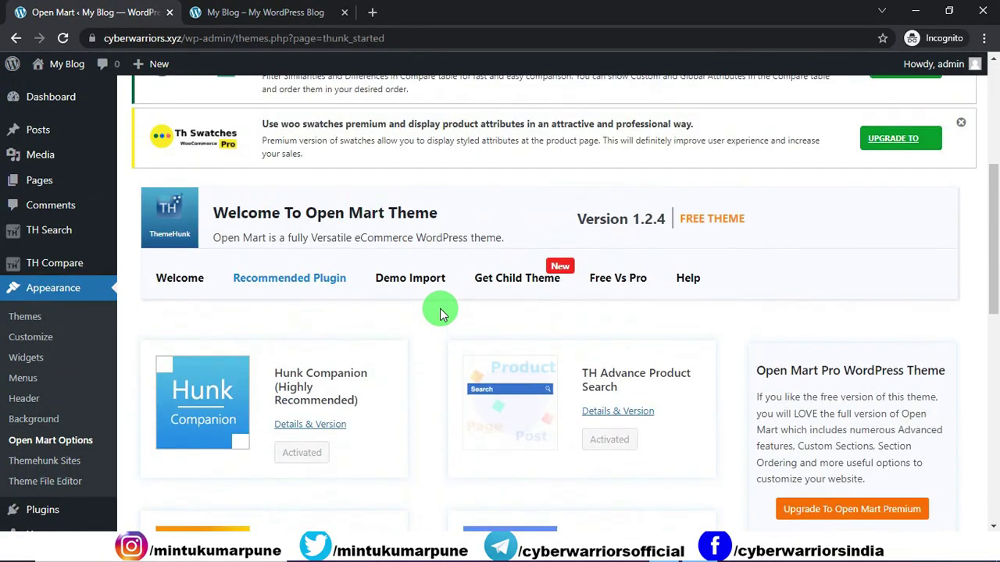
Install the One Click Demo Import plugin from Open Mart's Demo Import section
click(413, 279)
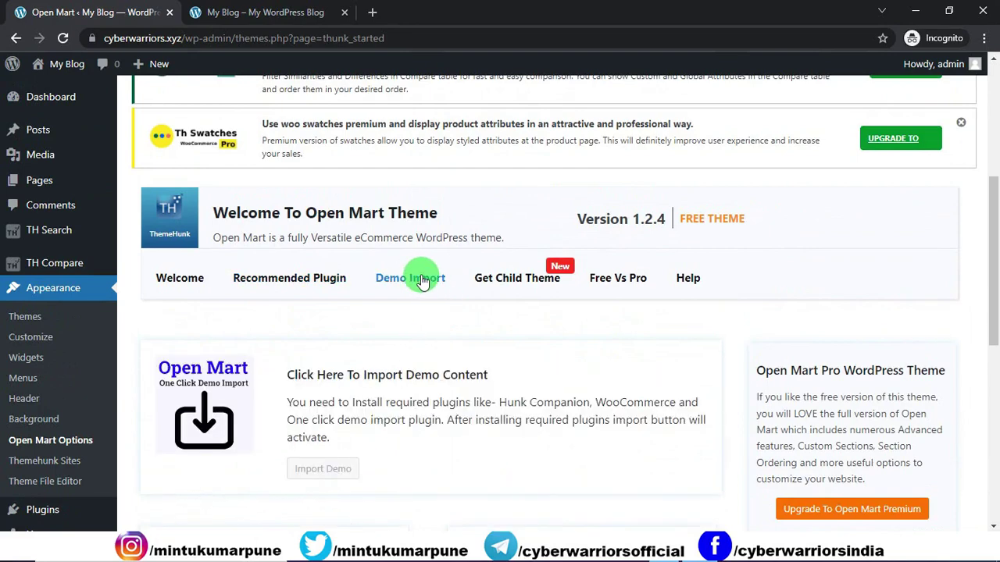
scroll(411, 281, down, 4)
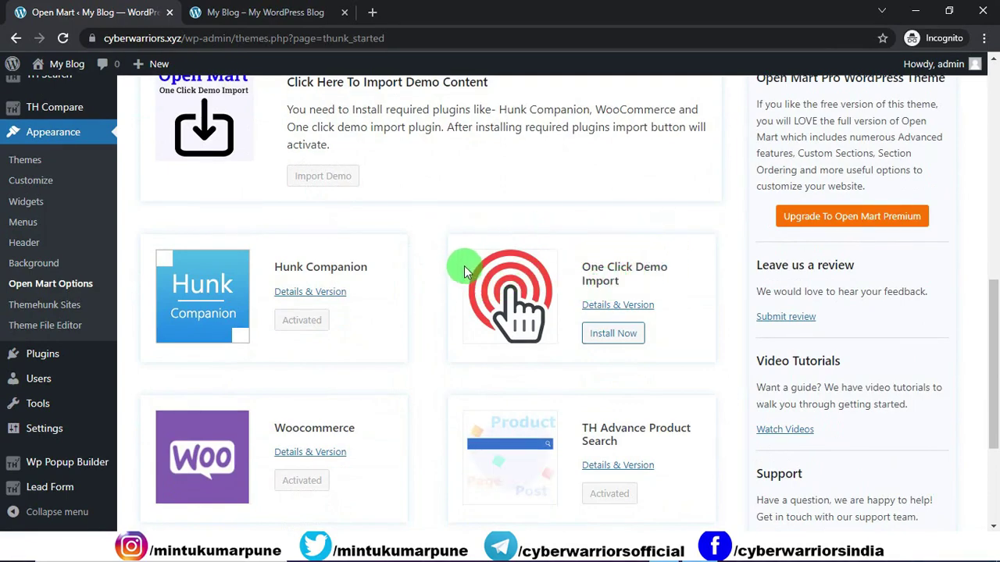
click(613, 336)
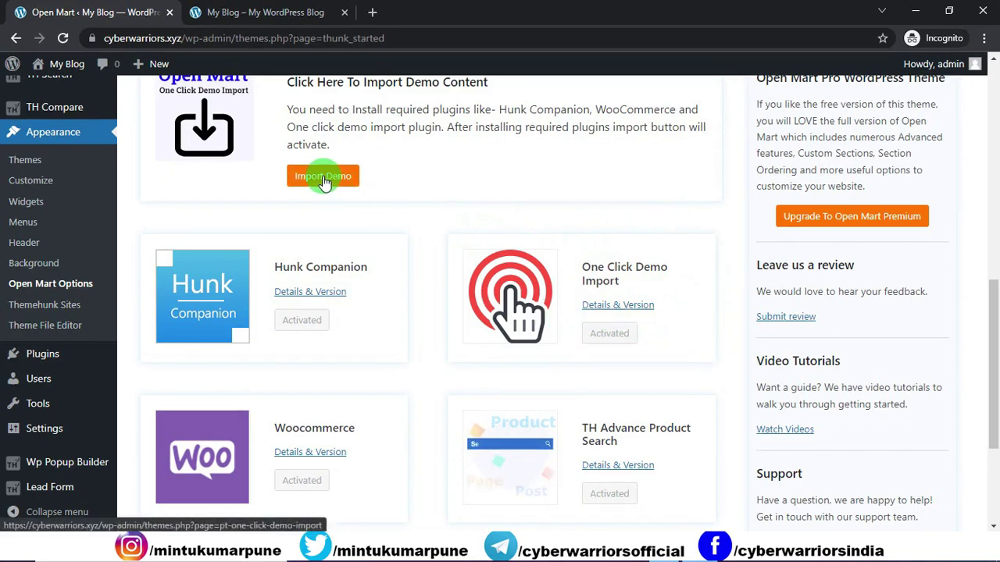
drag(622, 282, 580, 274)
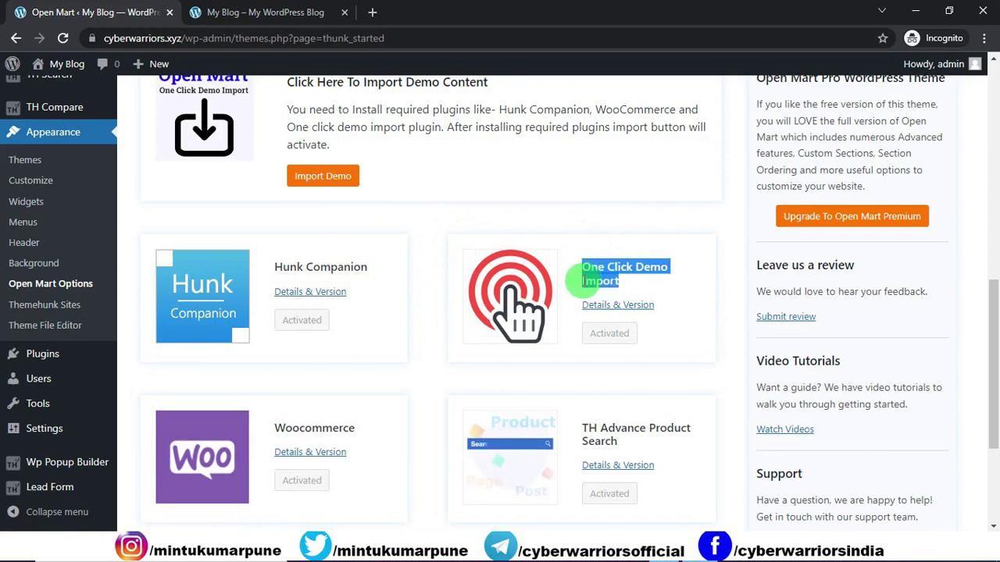
Check the plugin in a new Plugins > Add New tab, then close it and return to Open Mart options
click(43, 363)
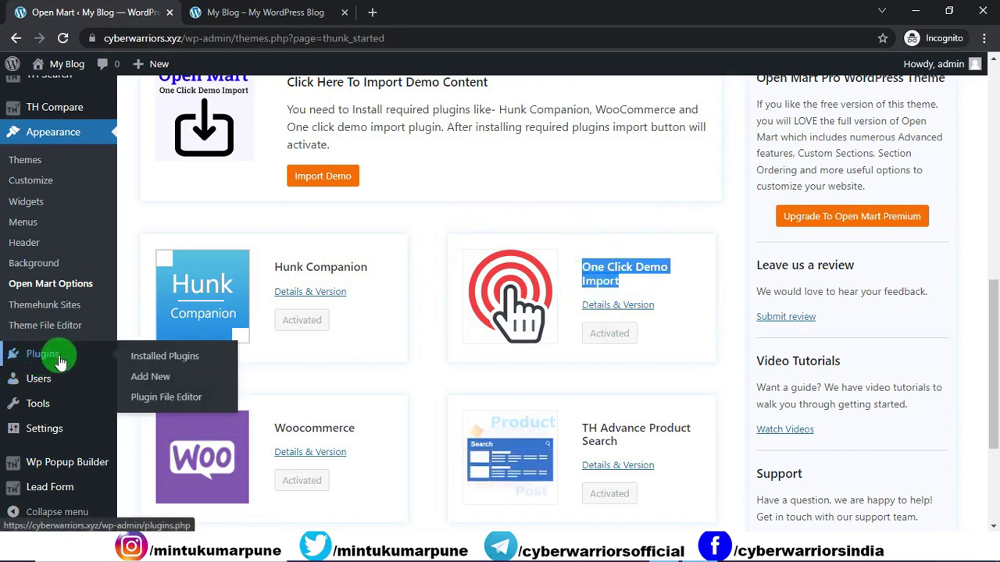
right_click(143, 377)
click(162, 386)
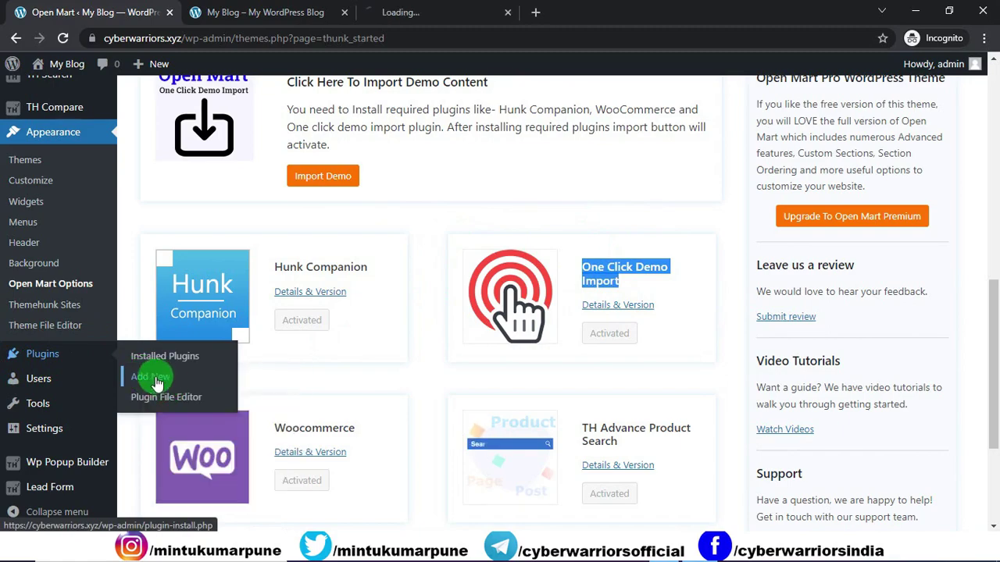
click(438, 14)
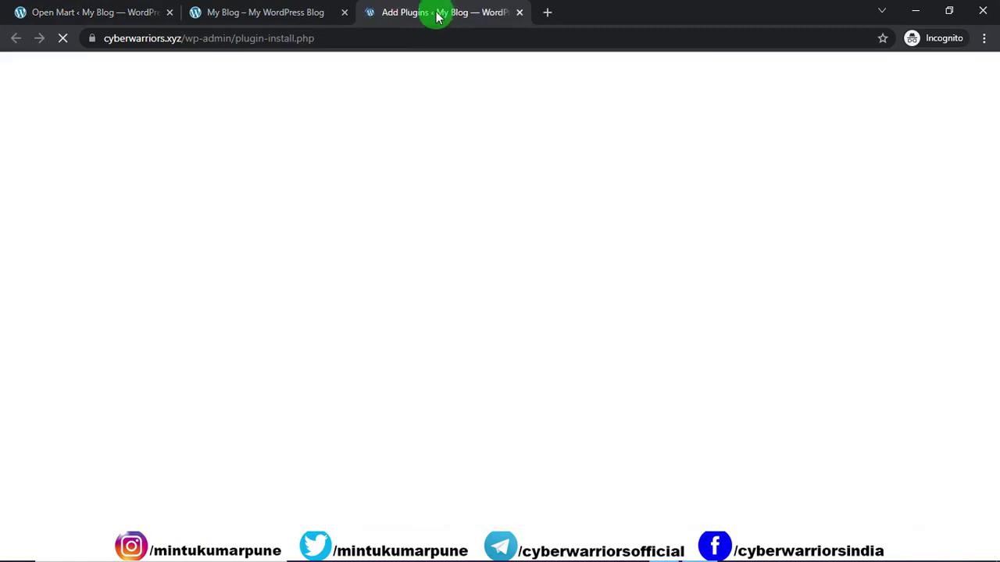
scroll(823, 292, down, 5)
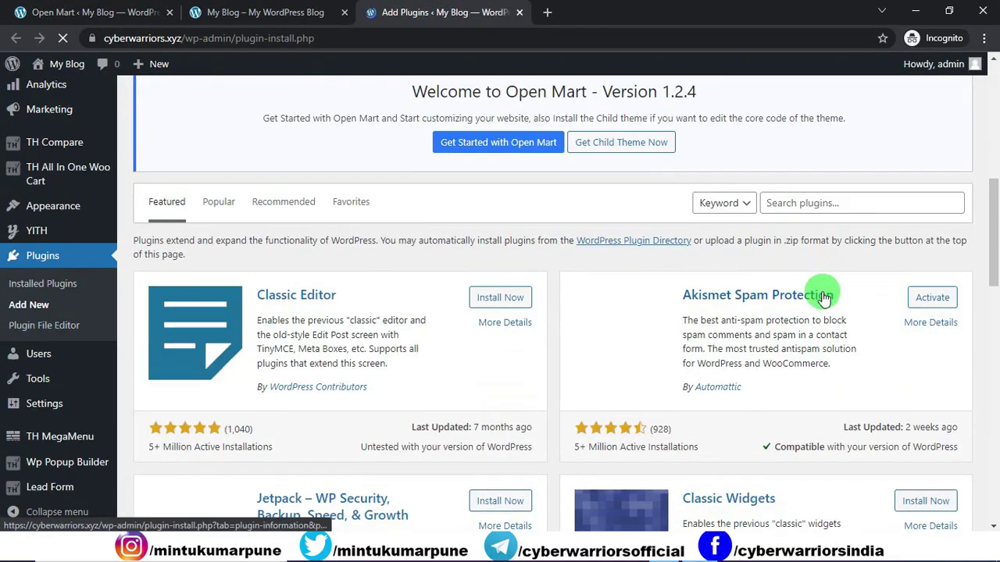
click(838, 201)
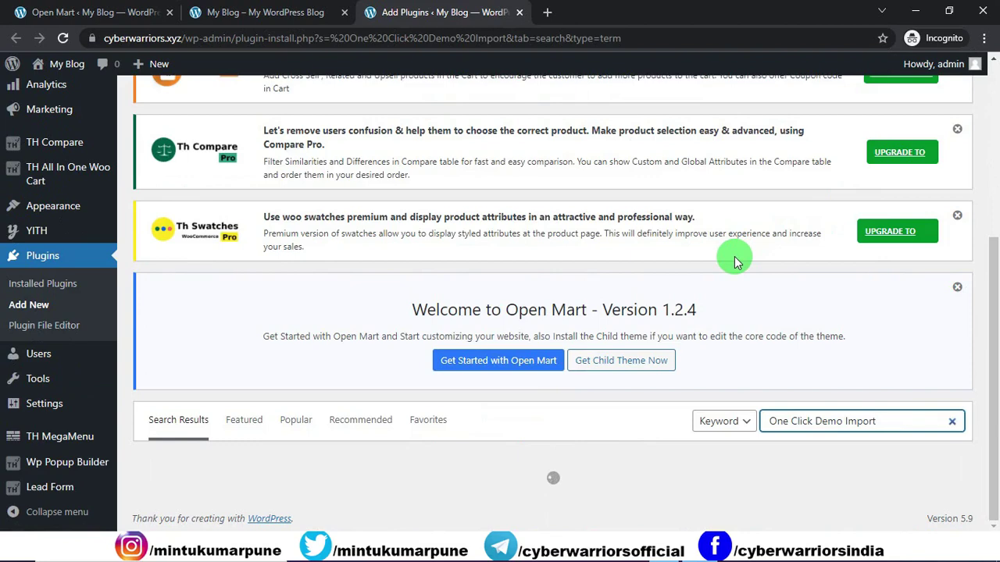
scroll(469, 235, down, 4)
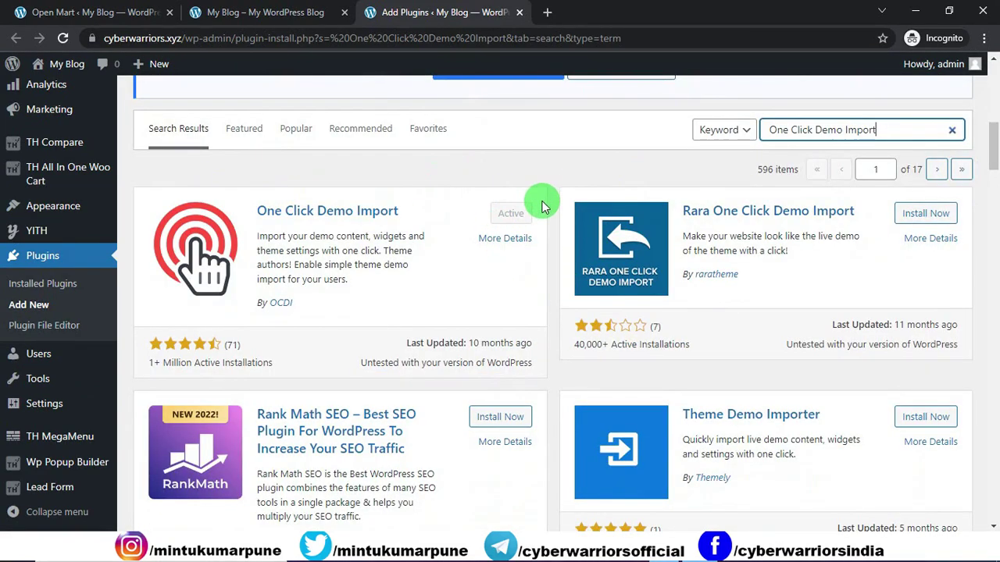
click(518, 12)
click(104, 12)
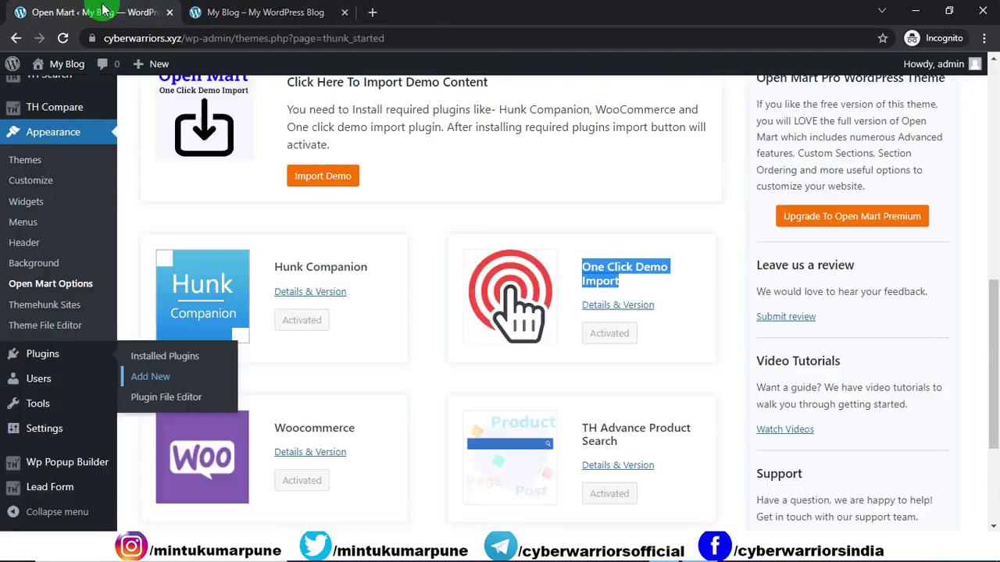
scroll(463, 263, up, 2)
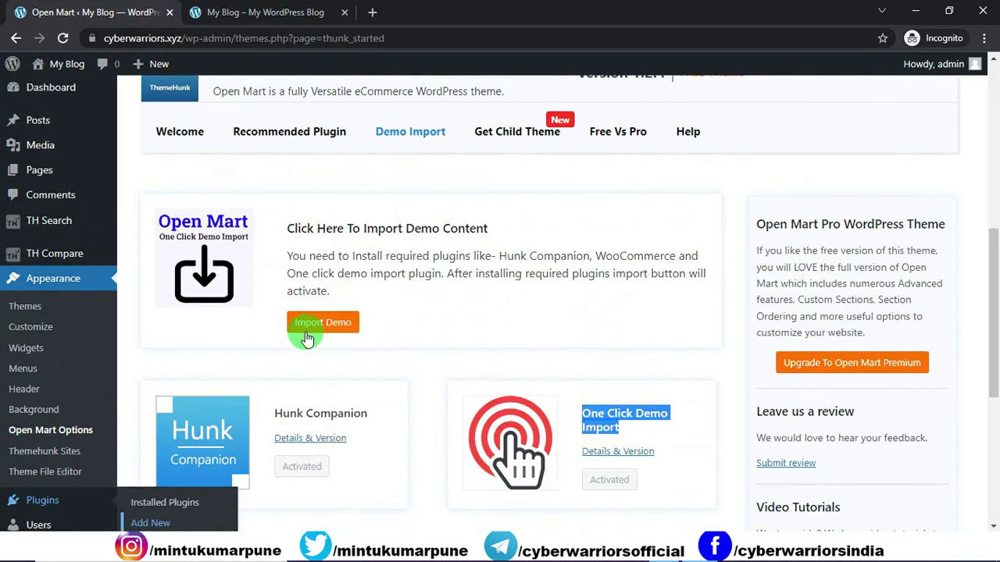
Import the OpenMart demo with Continue & Import, then switch to the site tab
click(323, 325)
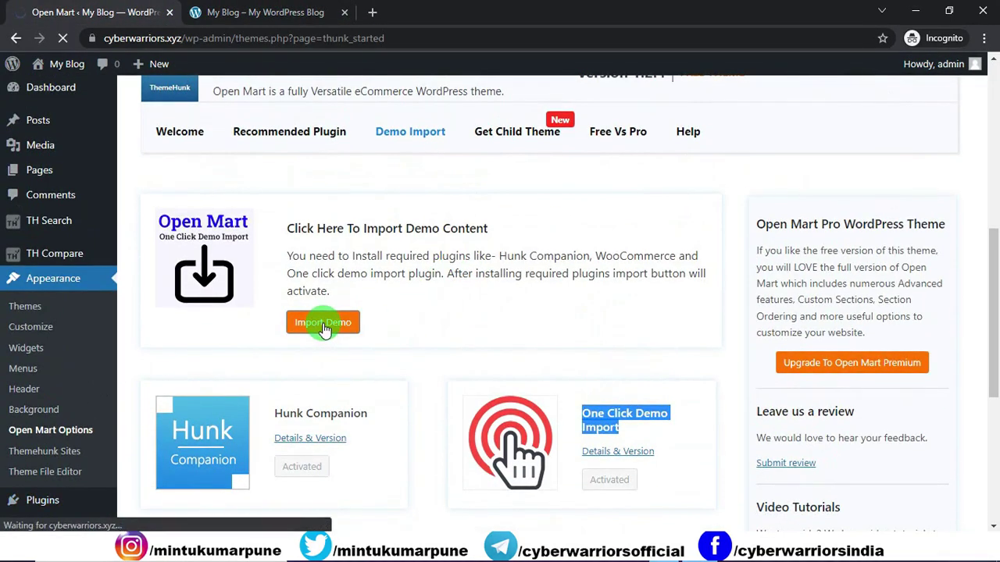
scroll(336, 325, down, 7)
scroll(337, 328, up, 3)
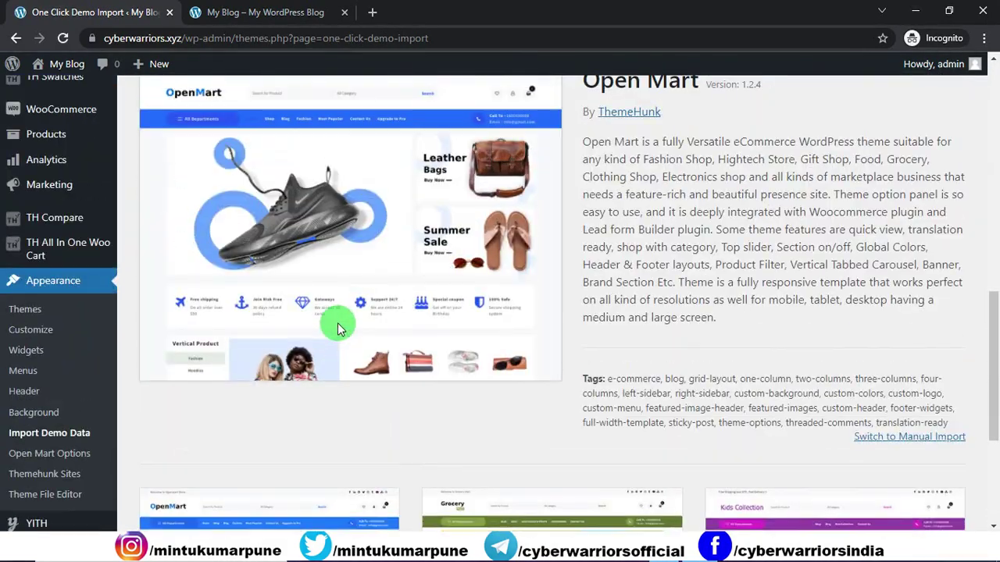
scroll(338, 328, down, 3)
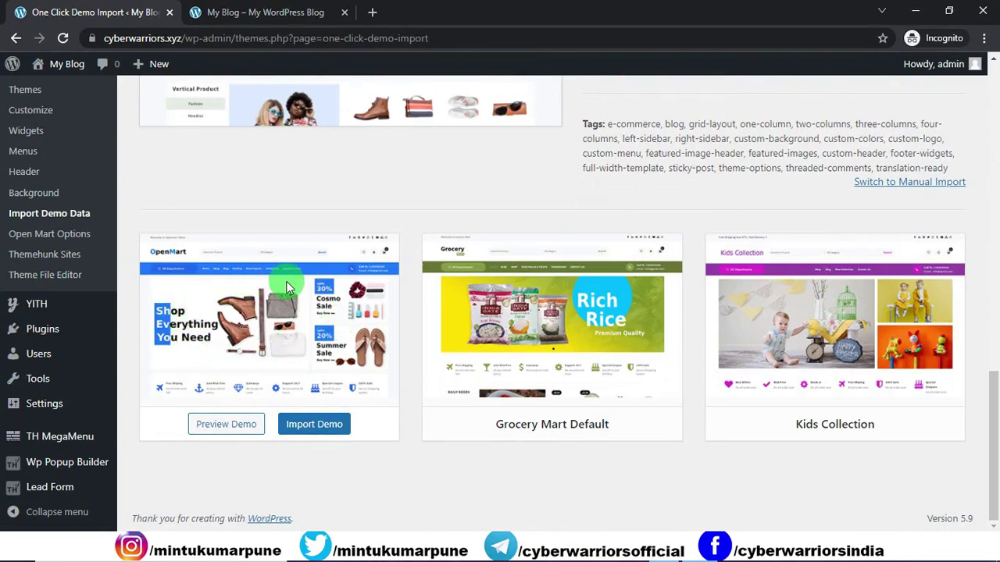
click(323, 432)
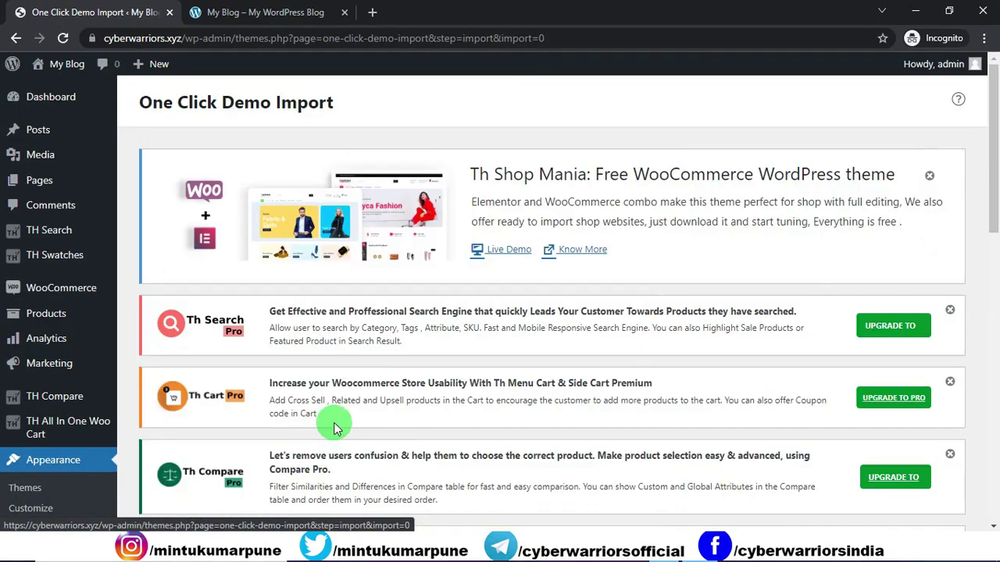
scroll(367, 406, down, 2)
scroll(383, 398, down, 5)
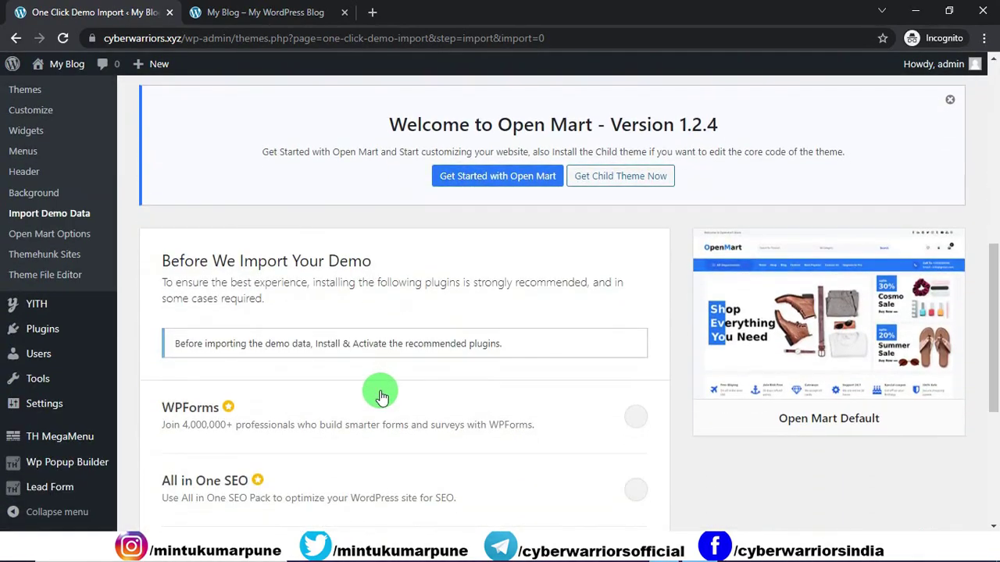
scroll(380, 396, down, 4)
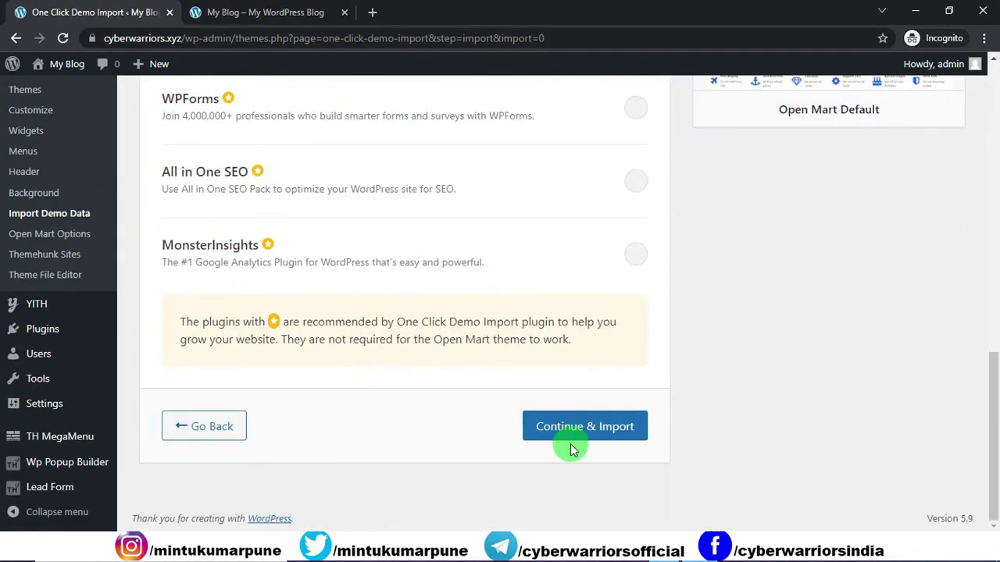
click(572, 437)
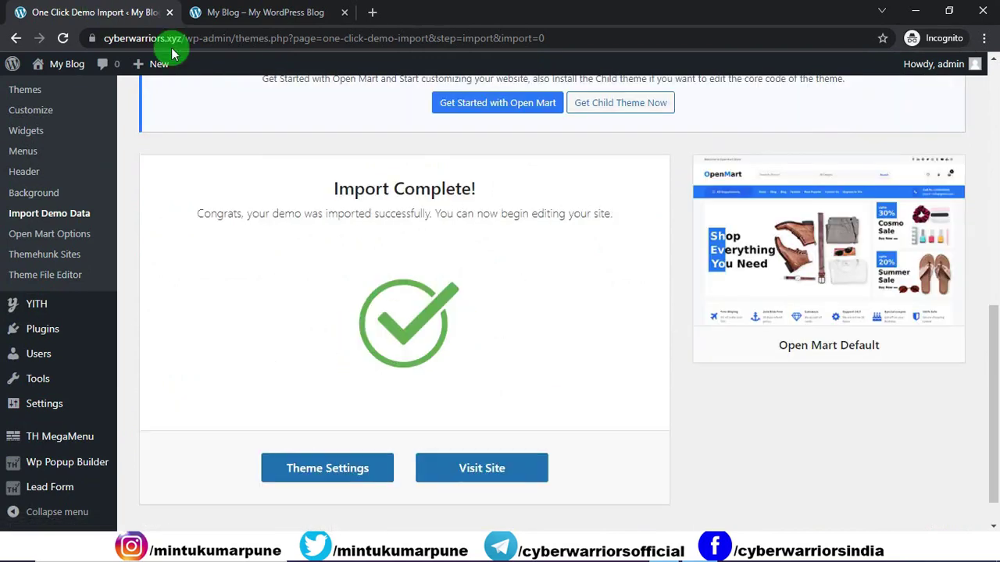
click(246, 19)
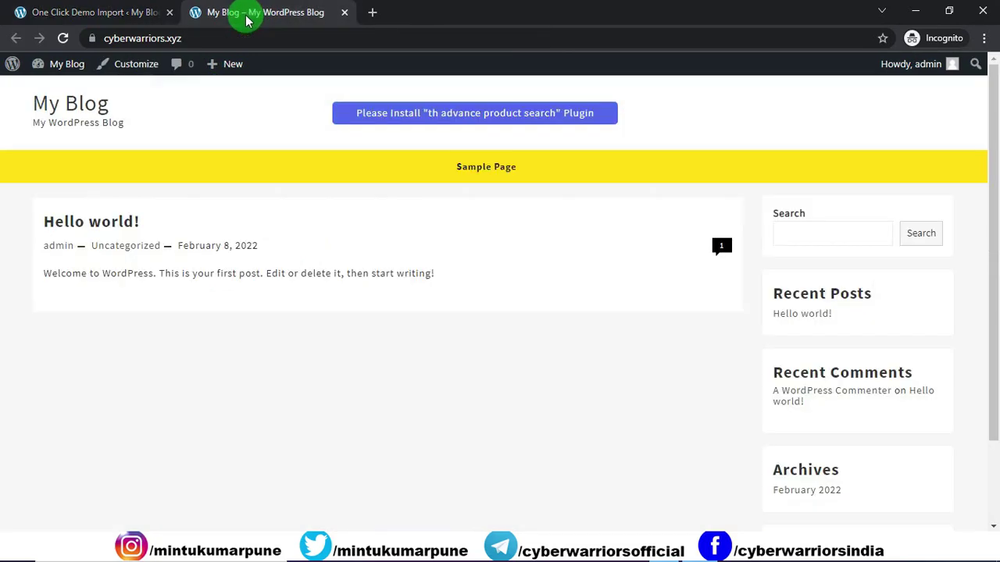
Reload the front page, scroll through the OpenMart storefront's banners and products, then return to the top
click(65, 39)
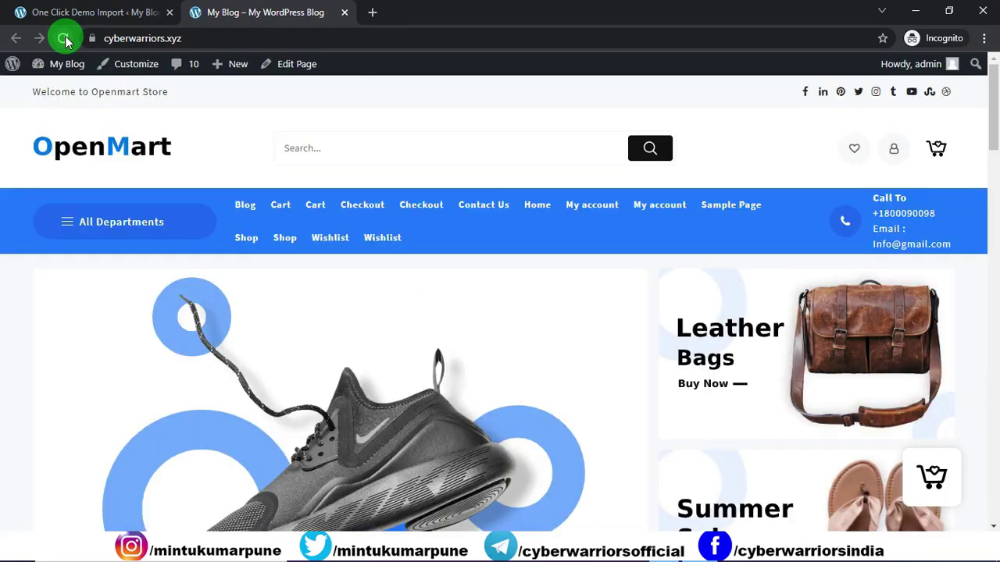
scroll(409, 208, down, 1)
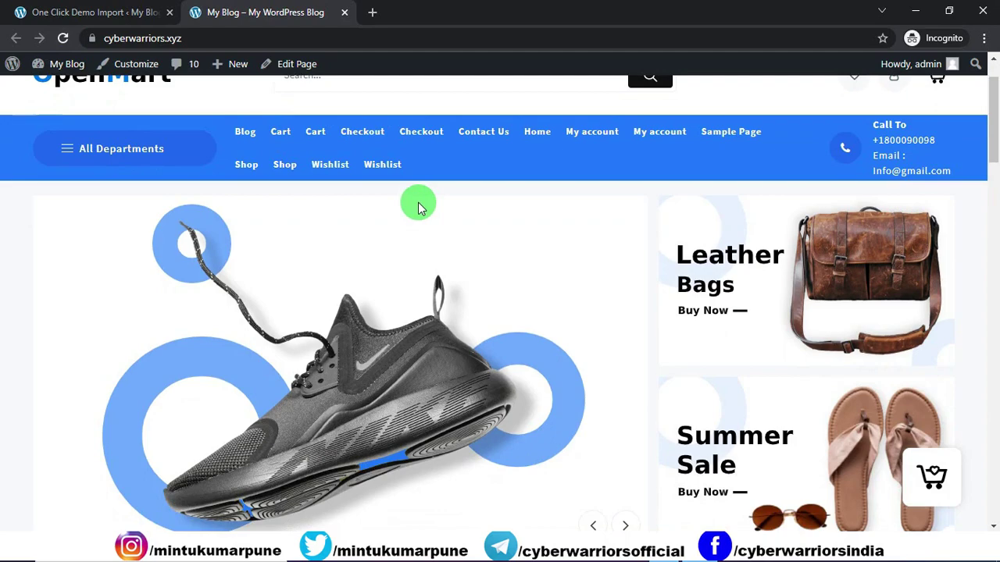
scroll(618, 174, down, 3)
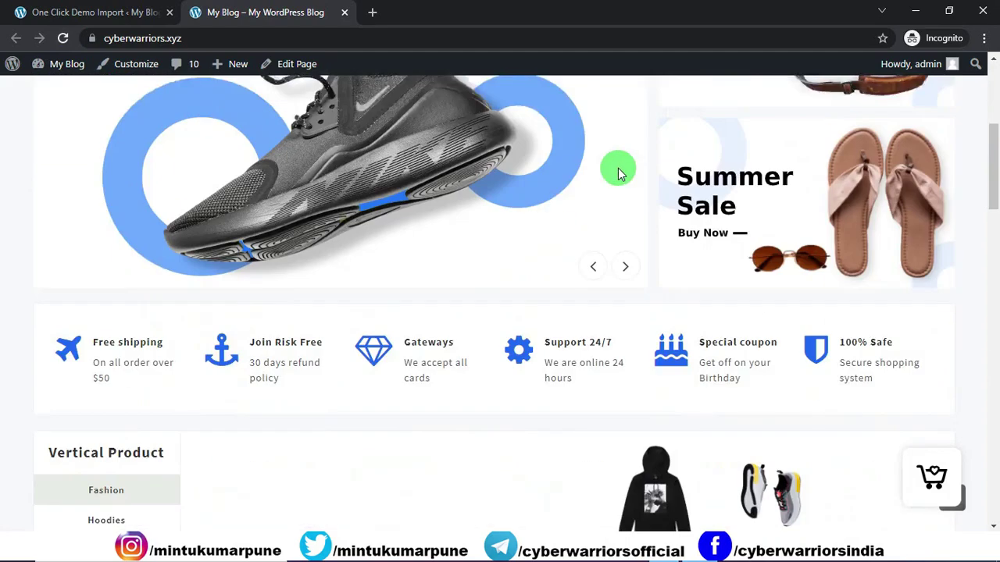
scroll(536, 210, down, 8)
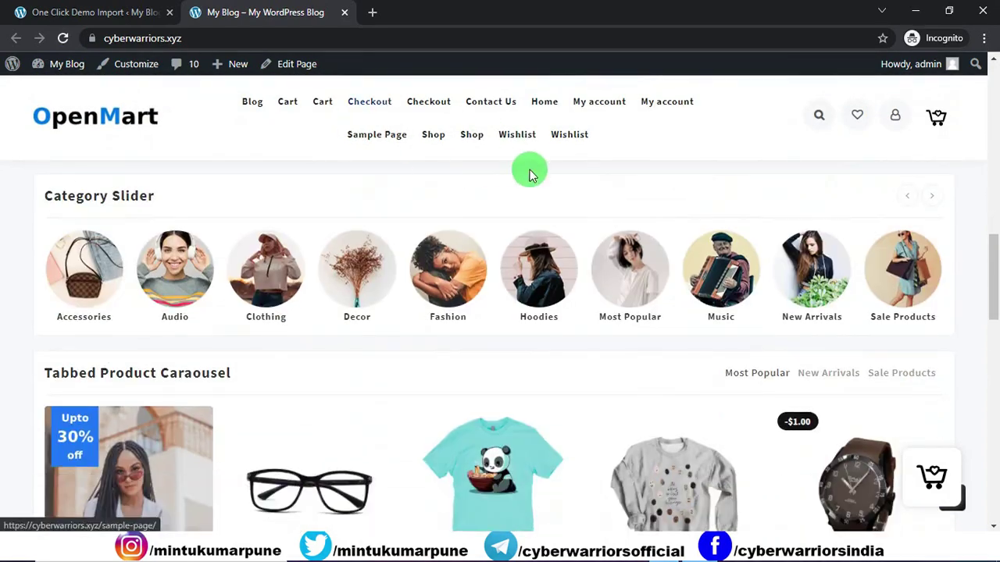
scroll(528, 195, down, 15)
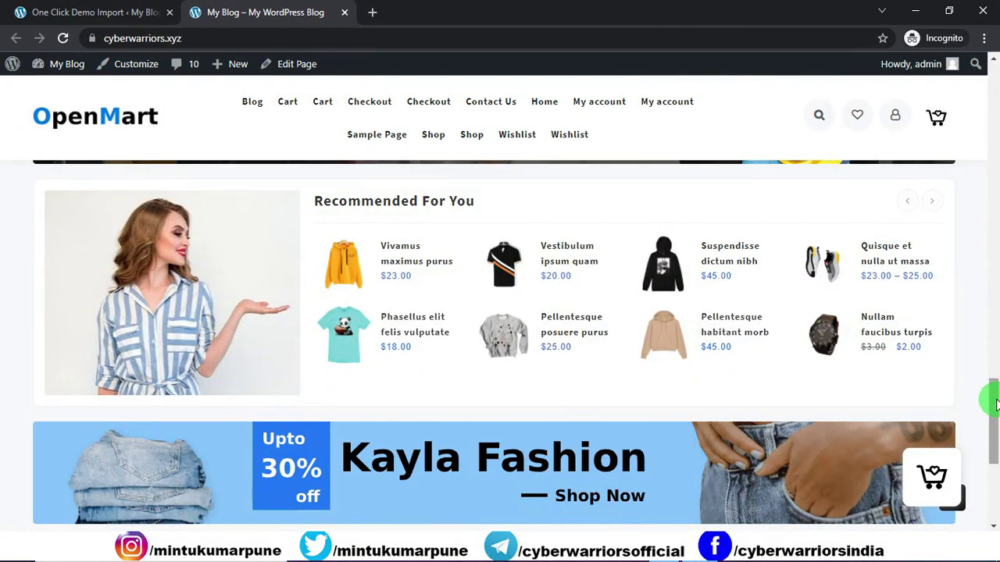
drag(996, 403, 982, 92)
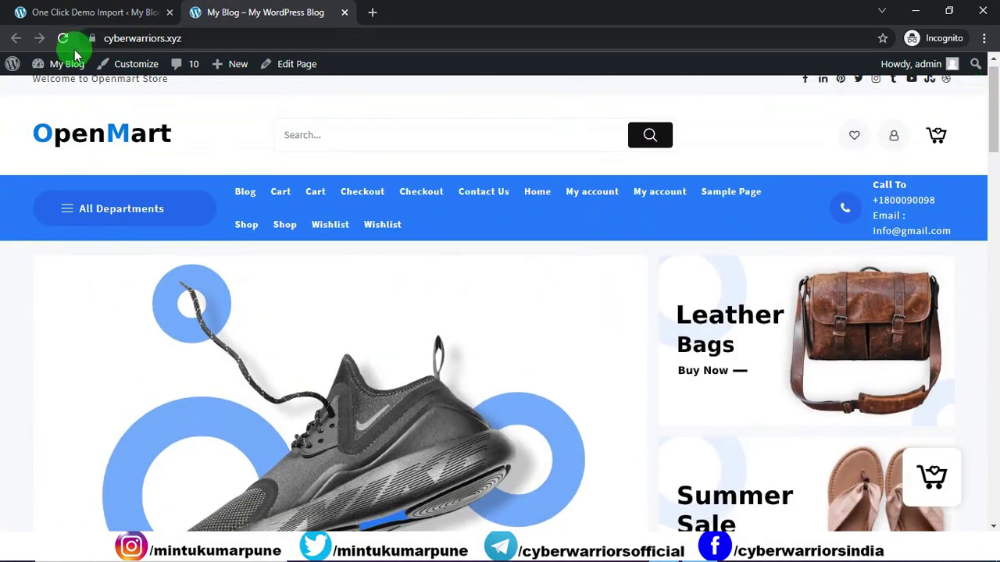
Return to the admin Dashboard and launch Appearance > Customize, viewing the storefront while it loads
click(65, 11)
scroll(94, 134, up, 5)
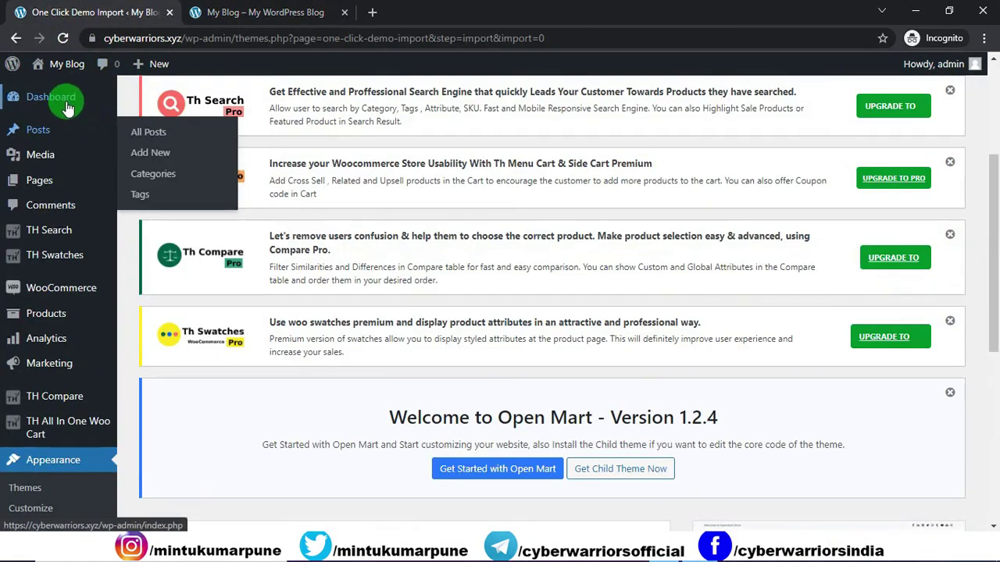
click(41, 96)
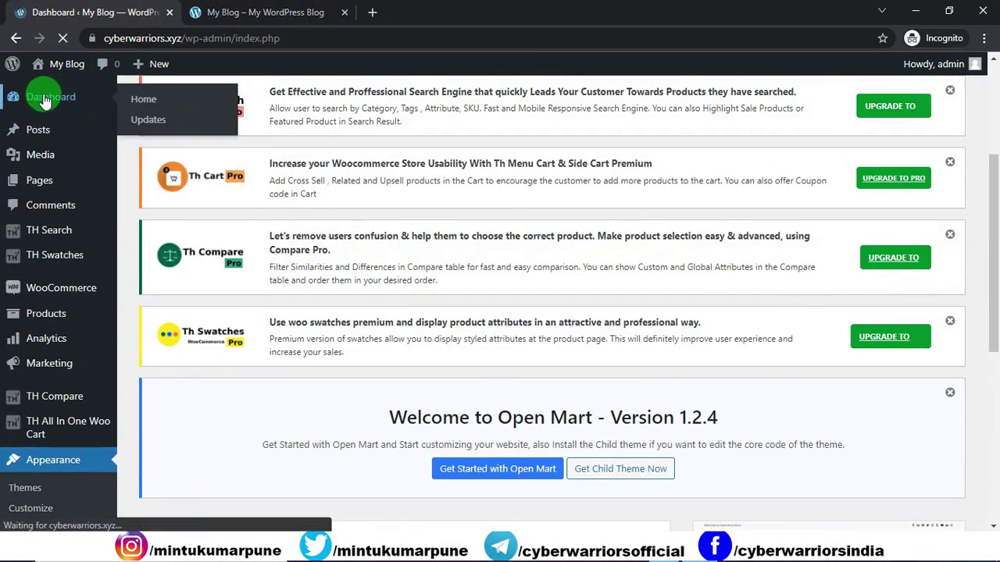
key(ctrl+Tab)
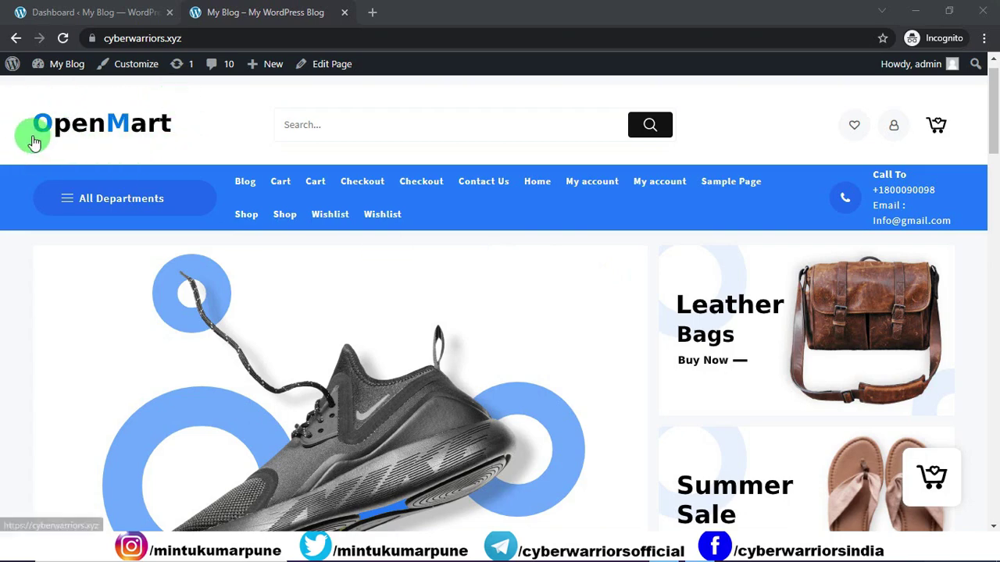
click(95, 15)
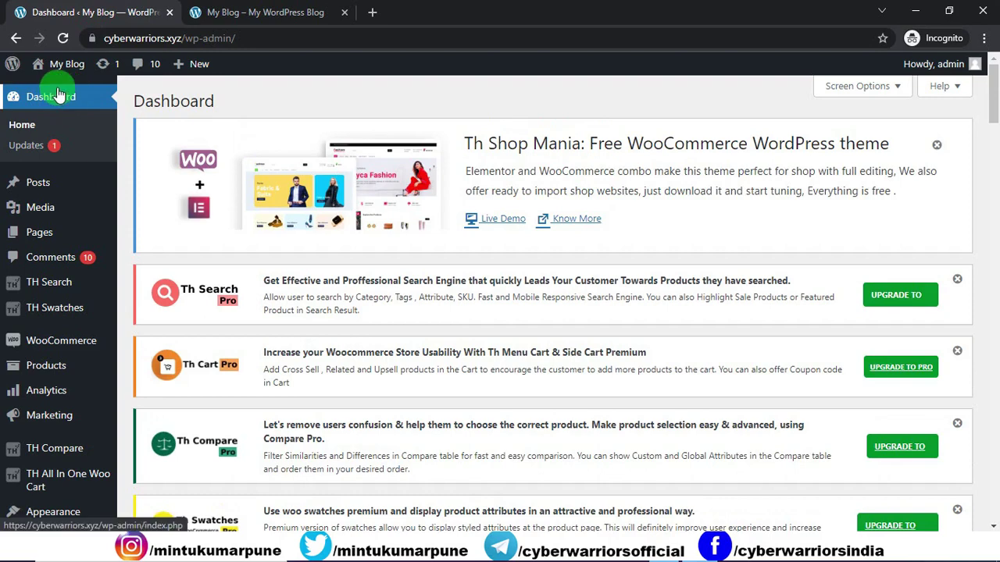
scroll(59, 457, down, 1)
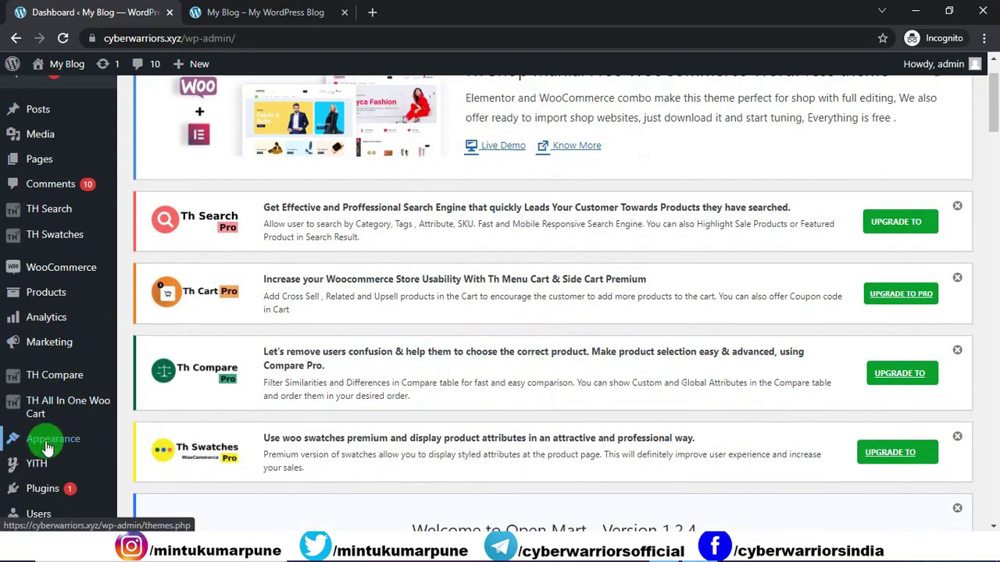
mouse_move(54, 448)
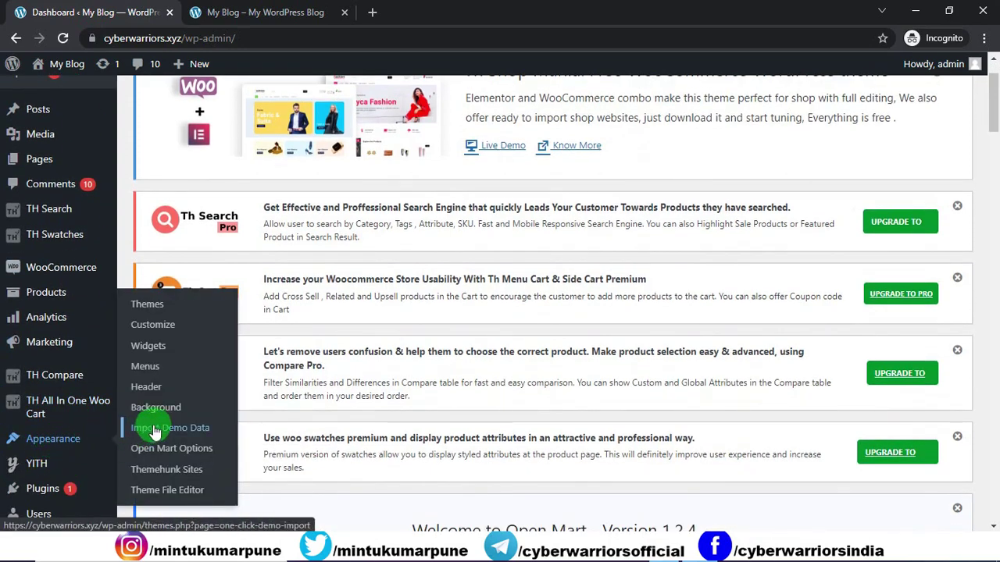
click(157, 328)
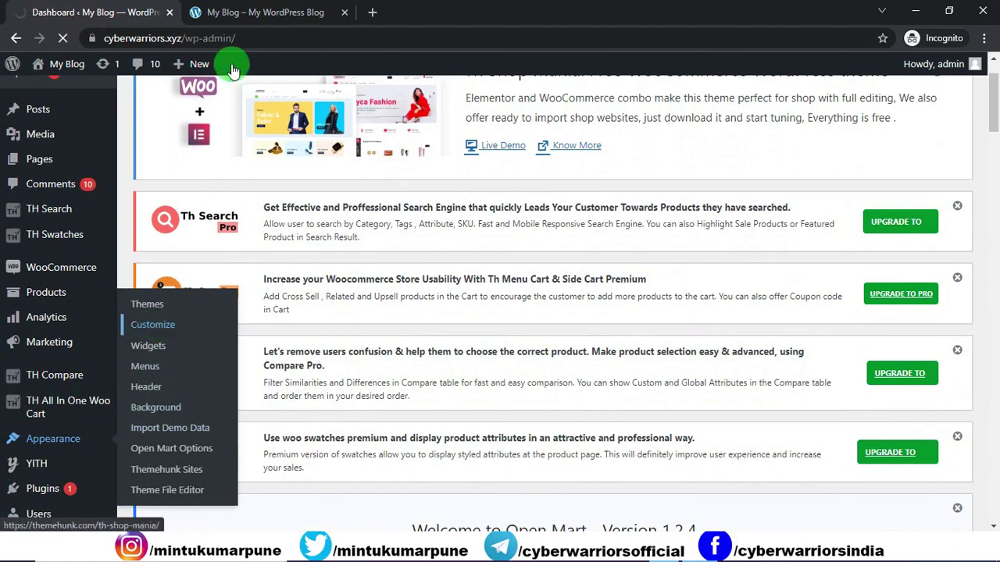
click(226, 12)
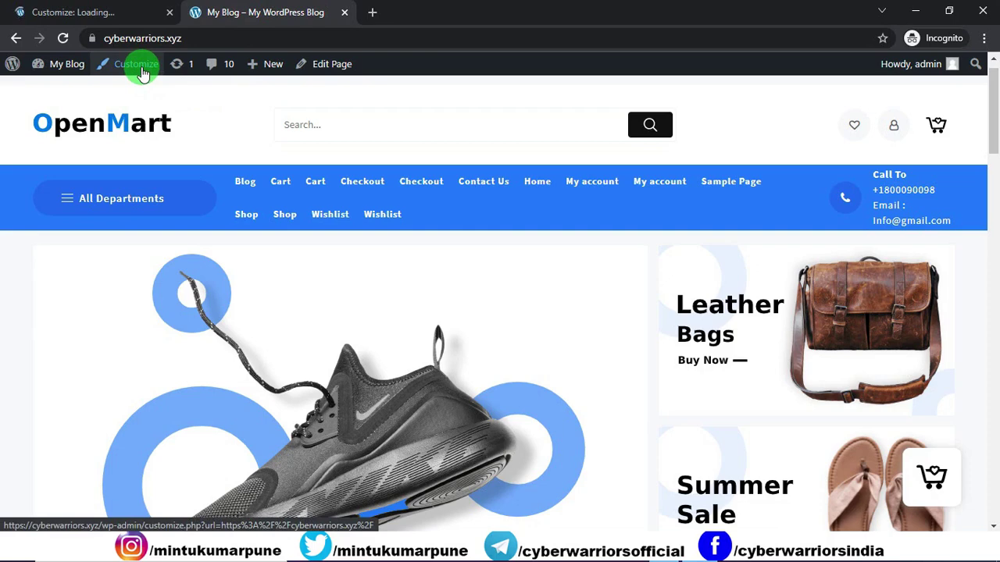
In the Customizer, toggle Hide Controls off and on, then open Site Identity via the logo's pencil icon
key(ctrl+1)
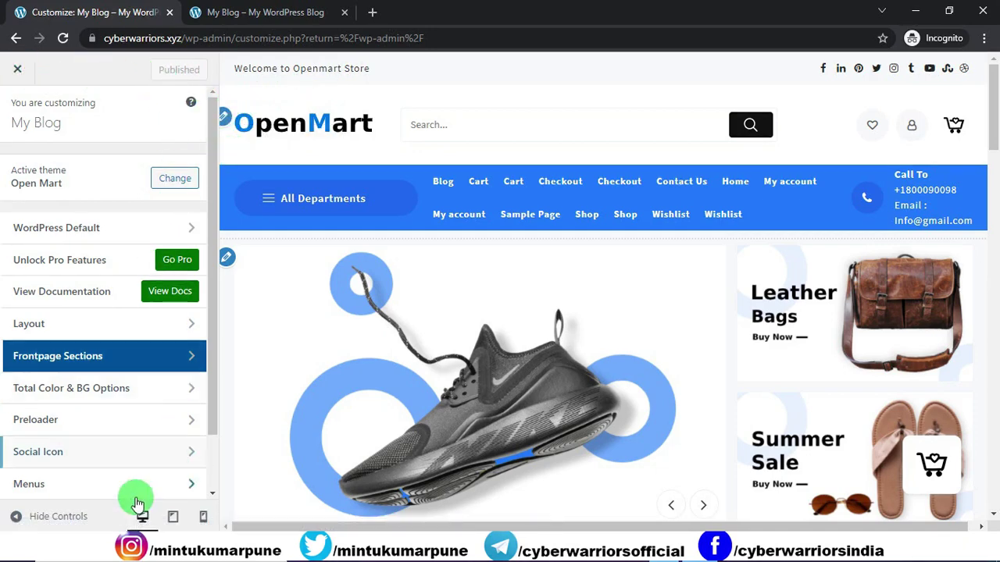
click(17, 519)
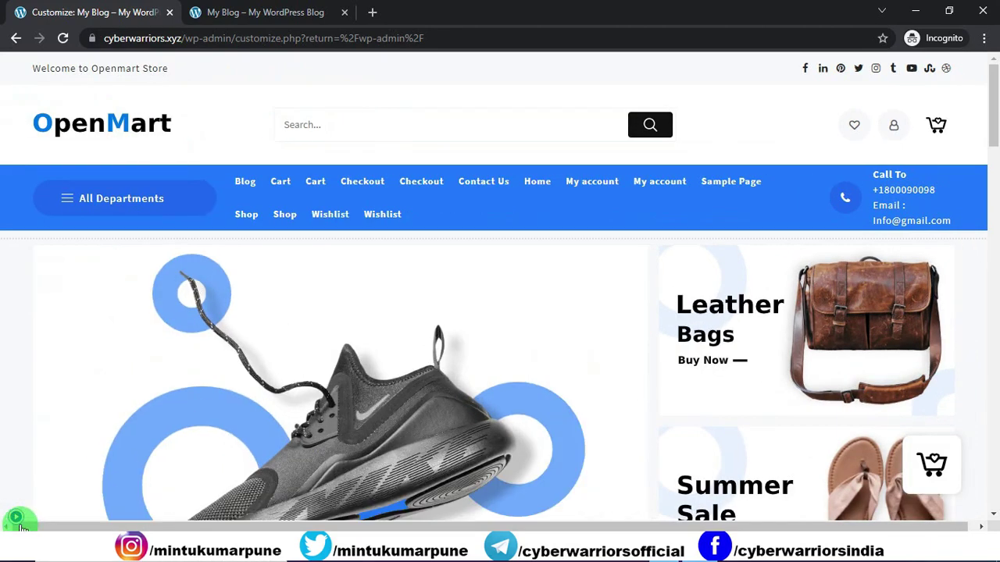
click(17, 519)
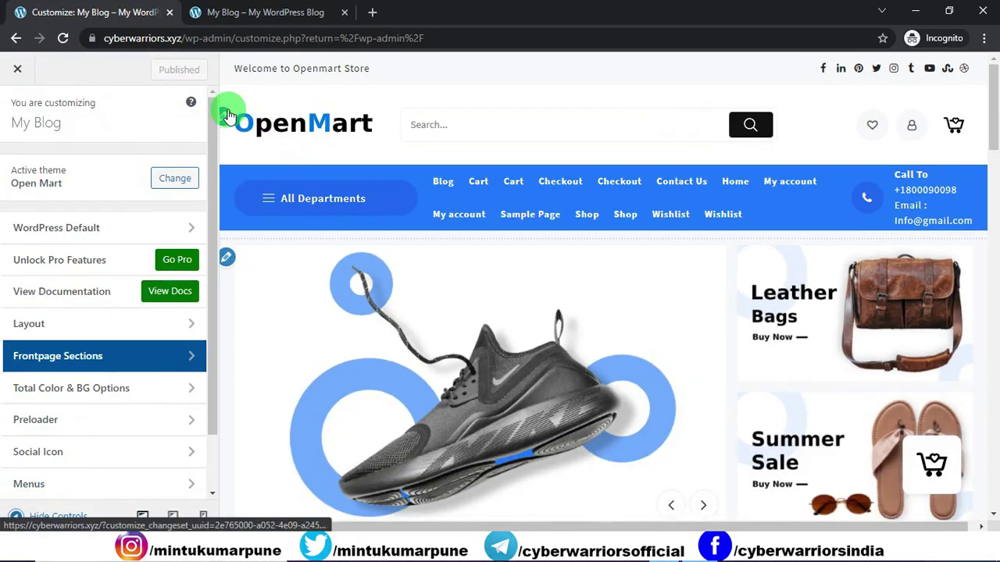
click(225, 119)
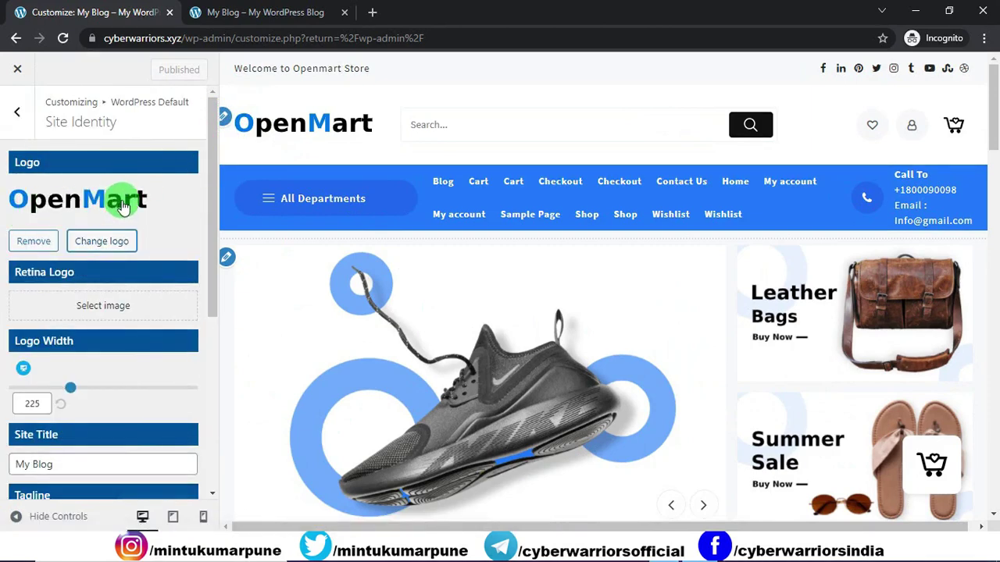
Change the logo by browsing the Media Library, then open the file picker to upload a new logo
click(109, 244)
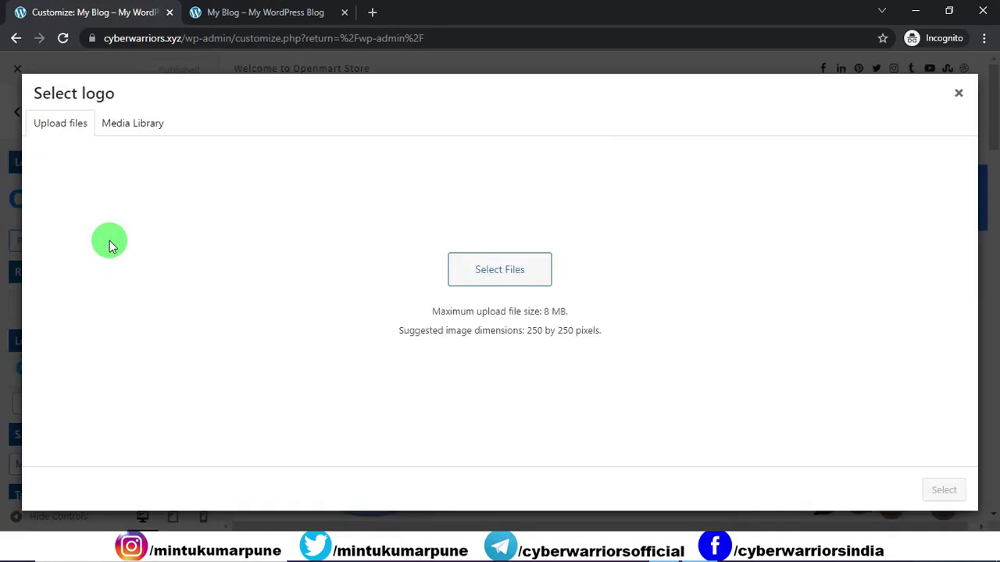
click(141, 131)
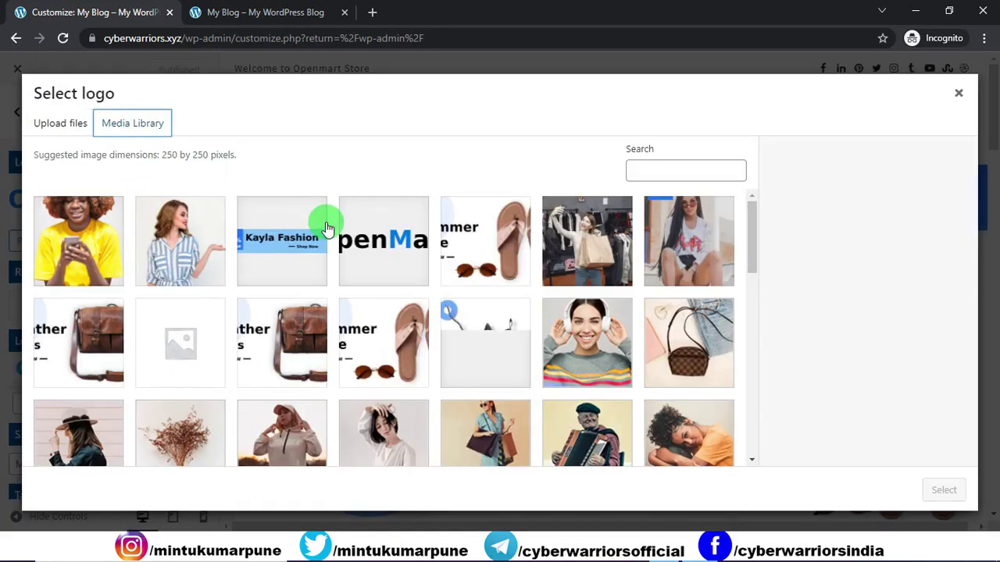
click(492, 250)
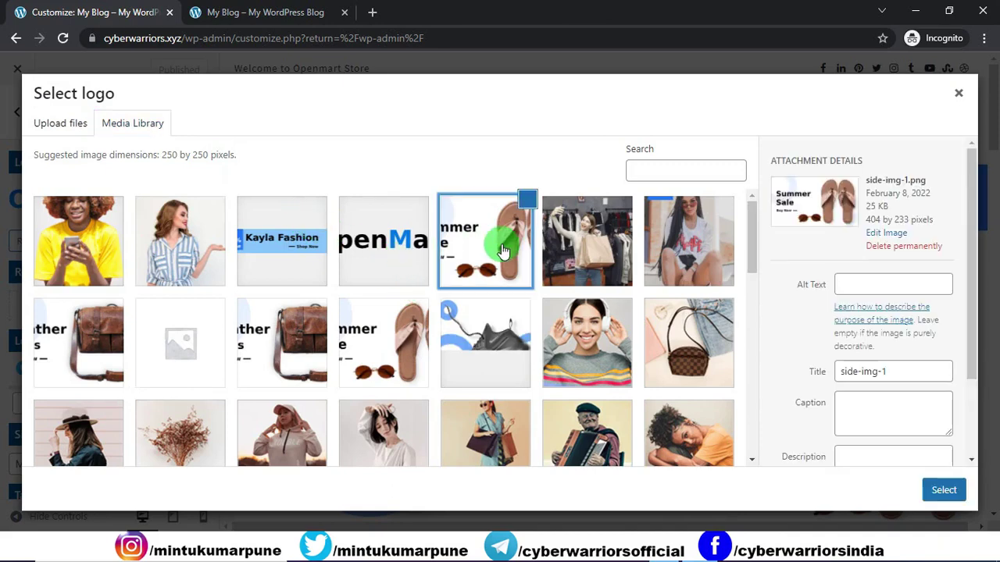
scroll(480, 264, down, 5)
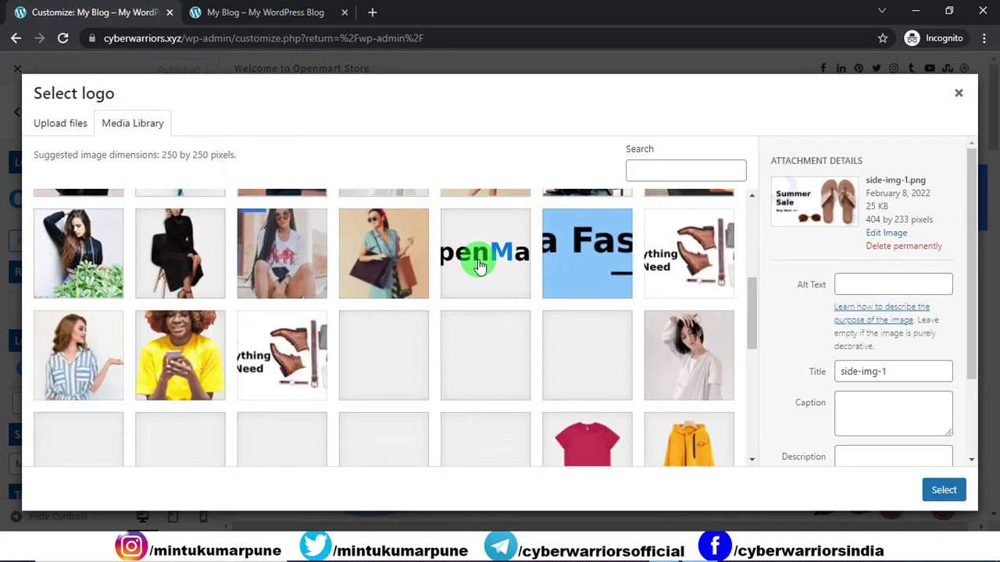
click(480, 265)
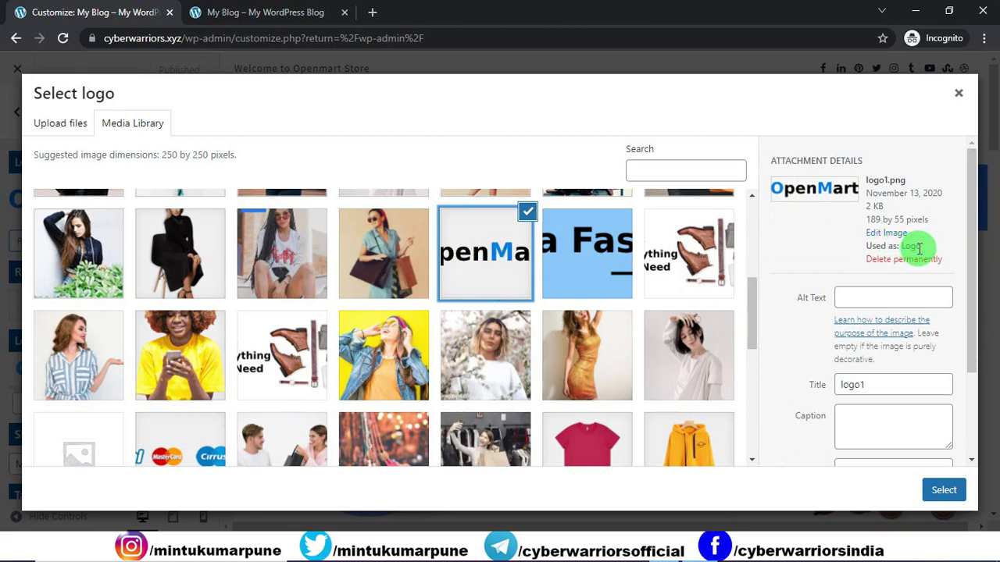
click(869, 233)
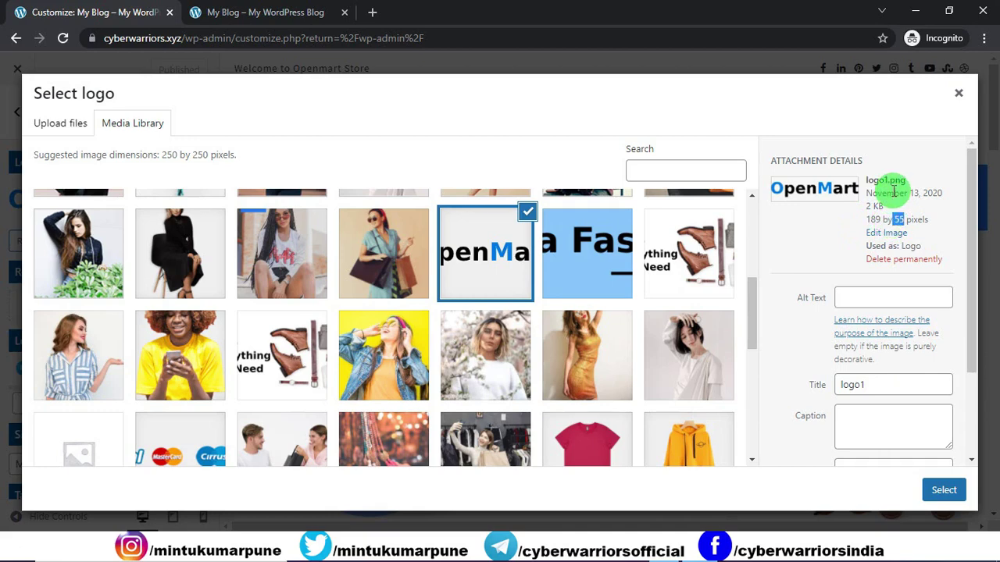
scroll(515, 227, down, 3)
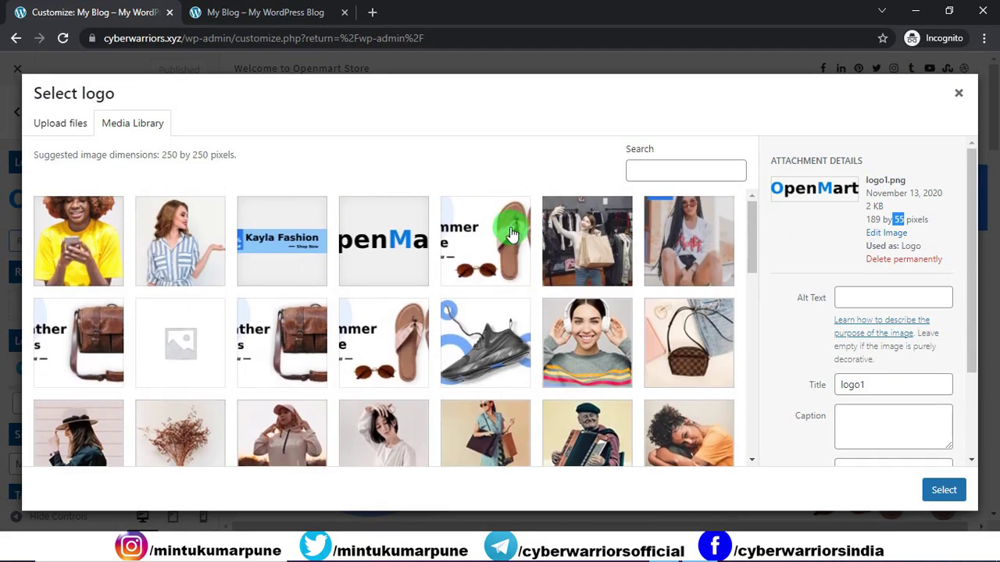
click(67, 126)
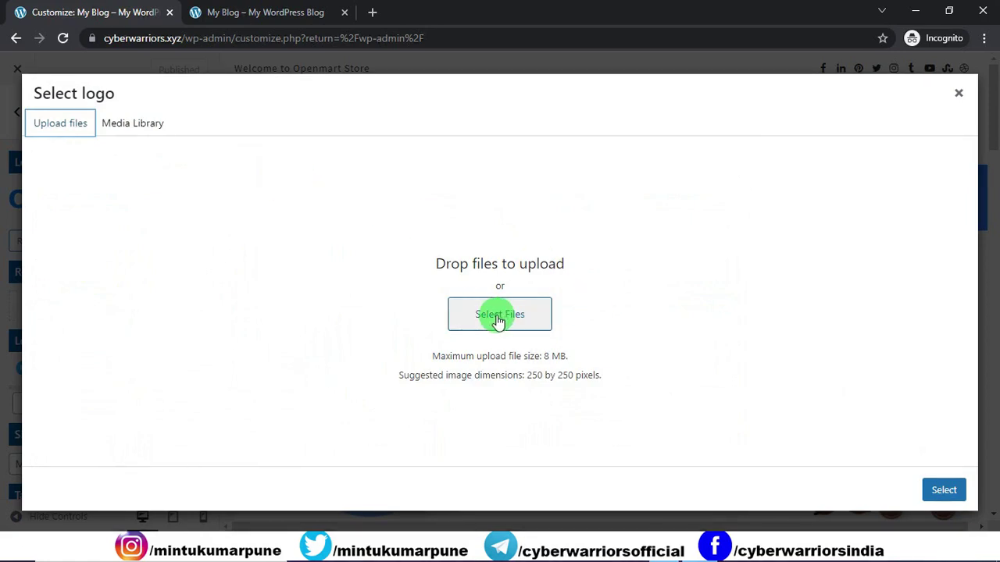
click(660, 552)
Select logo.png in File Explorer and drop it into the logo upload dialog
click(439, 242)
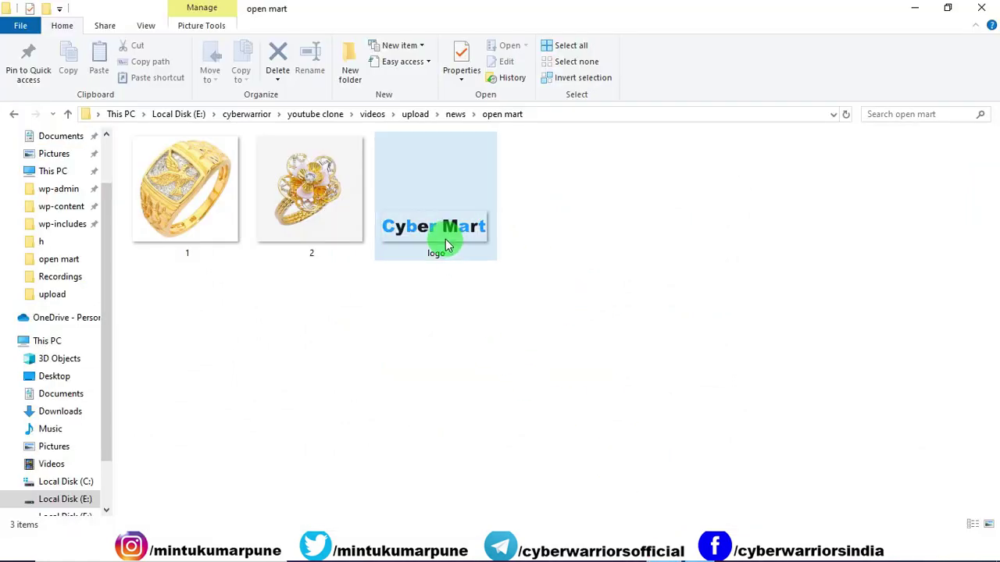
drag(434, 228, 532, 301)
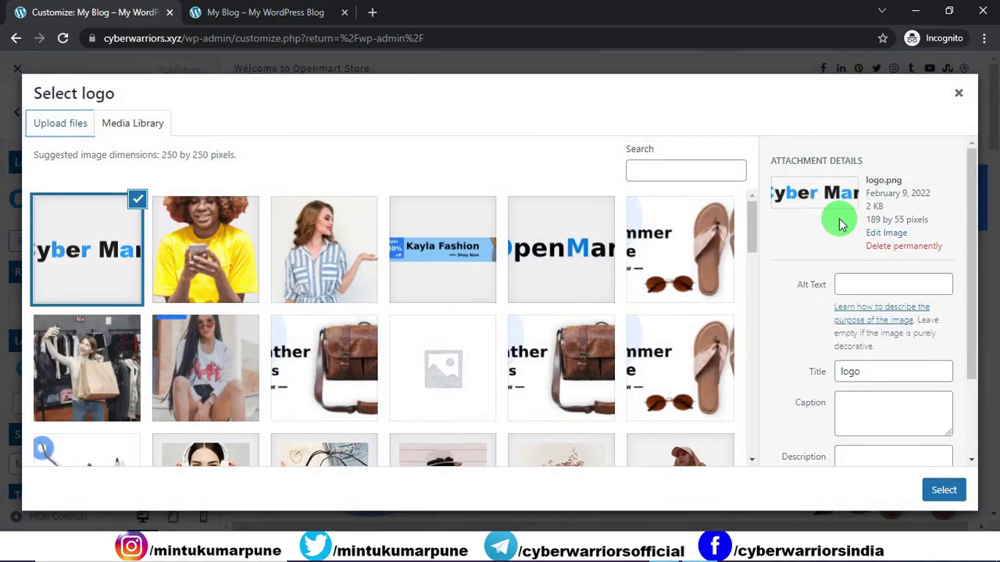
Use logo.png uncropped as the site logo, publish, and reload the live storefront
click(938, 488)
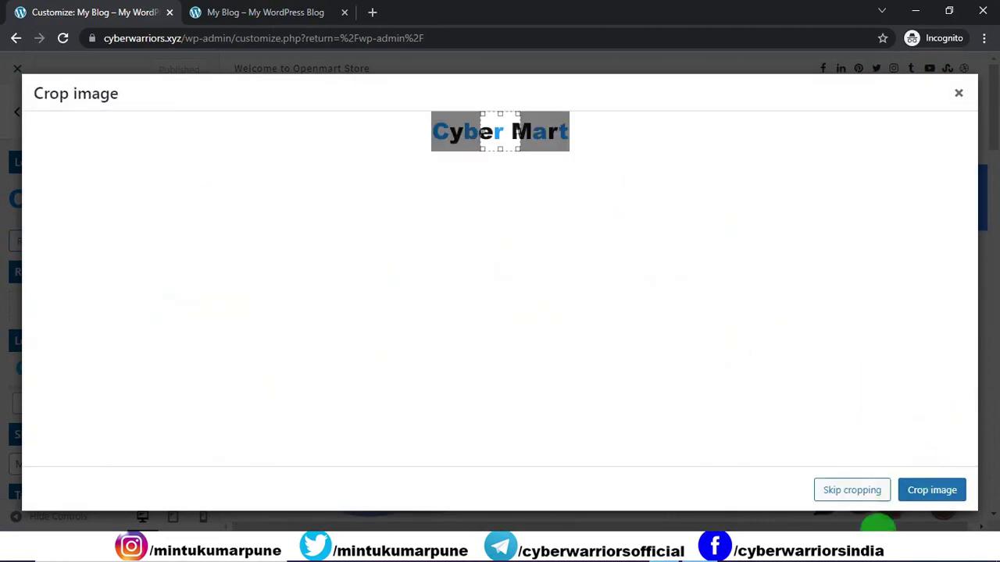
click(853, 490)
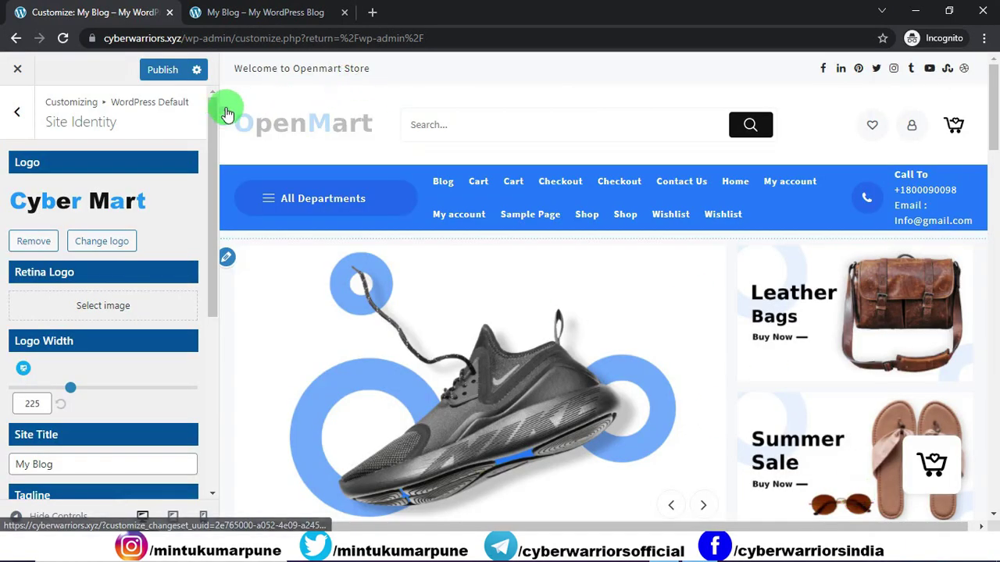
click(162, 76)
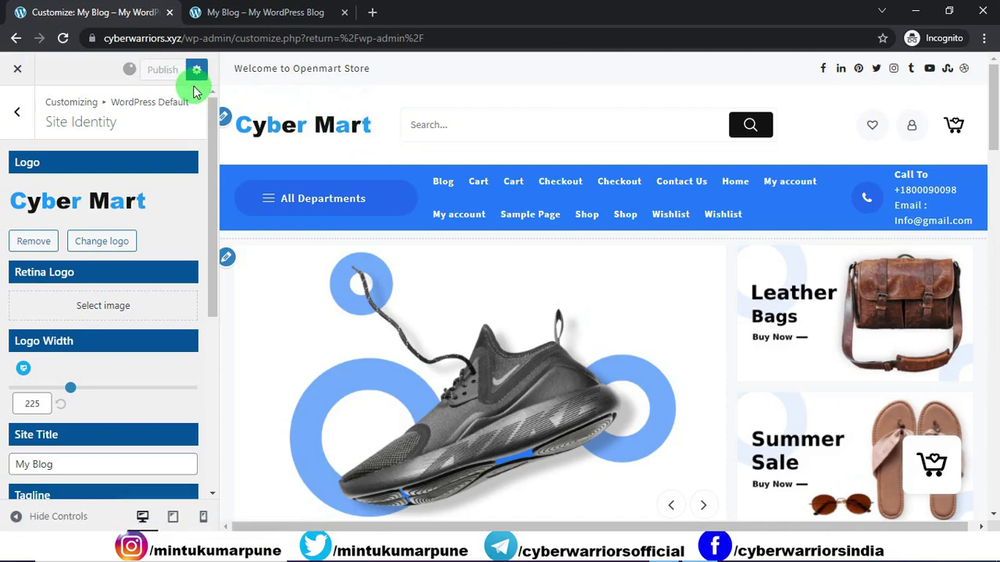
click(257, 16)
click(64, 38)
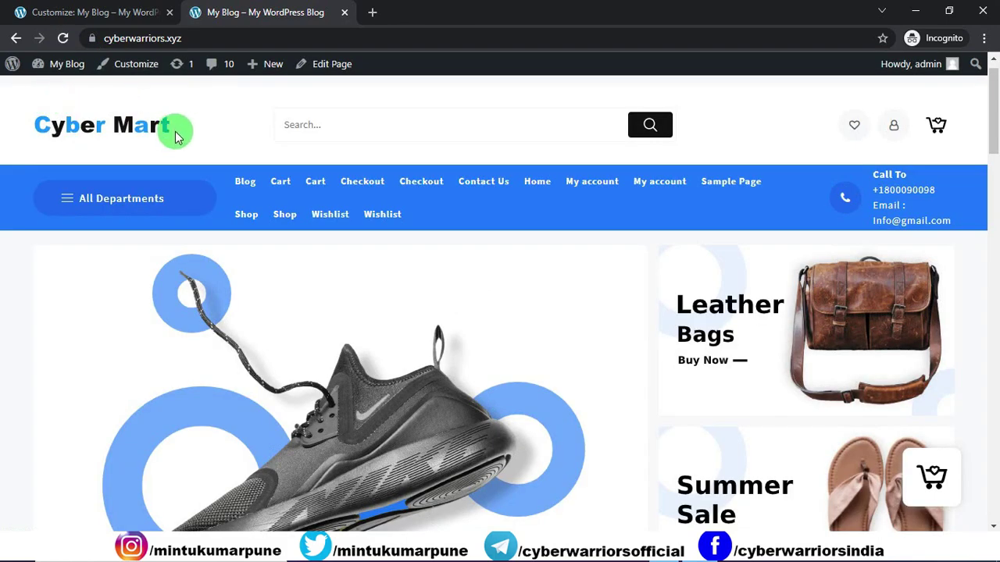
In Site Identity, set the Logo Width slider to 189 and publish
click(136, 14)
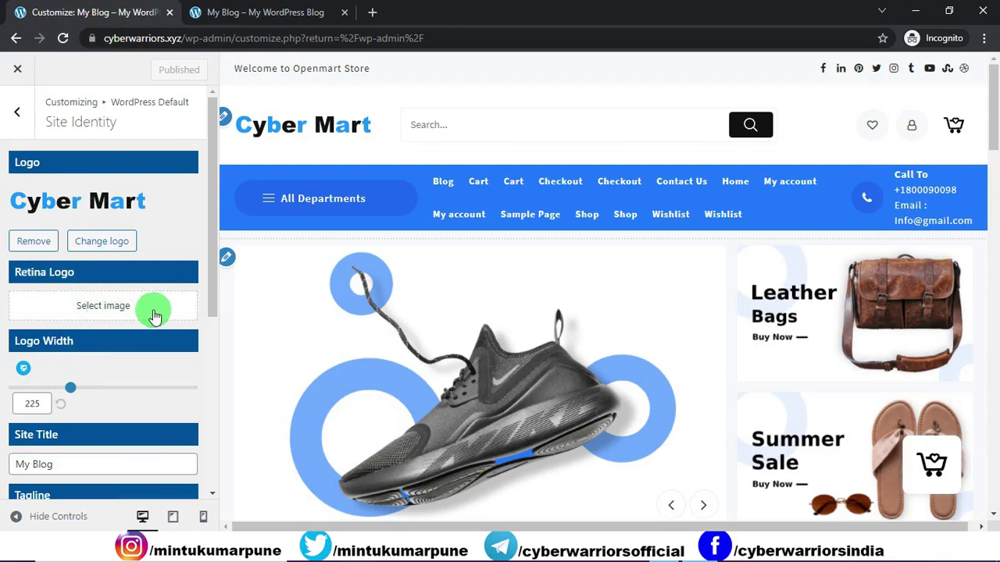
scroll(152, 311, down, 3)
scroll(152, 309, up, 2)
drag(139, 309, 61, 323)
click(165, 68)
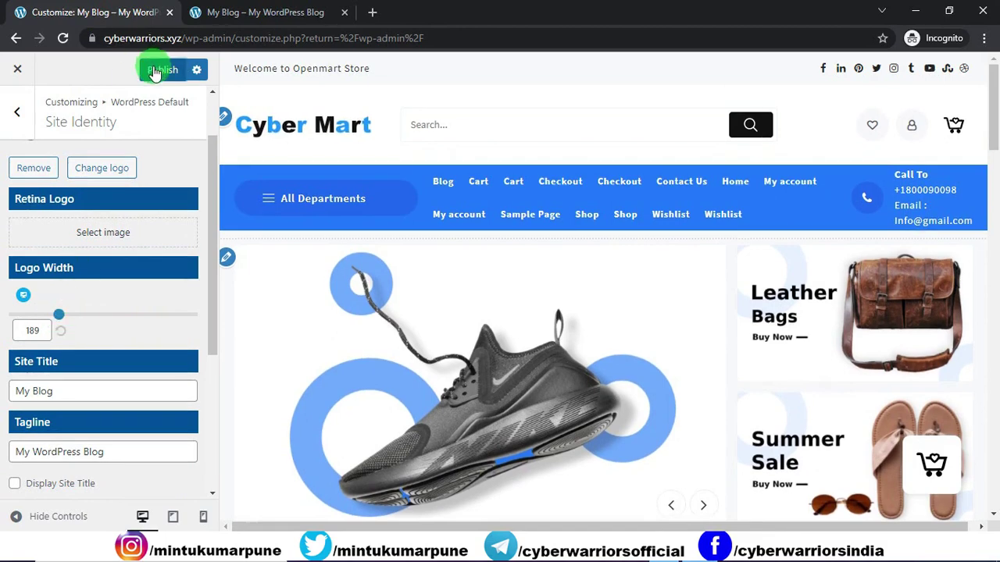
Compare the resized Cyber Mart logo on the live store with the Customizer preview
scroll(135, 304, down, 1)
click(232, 15)
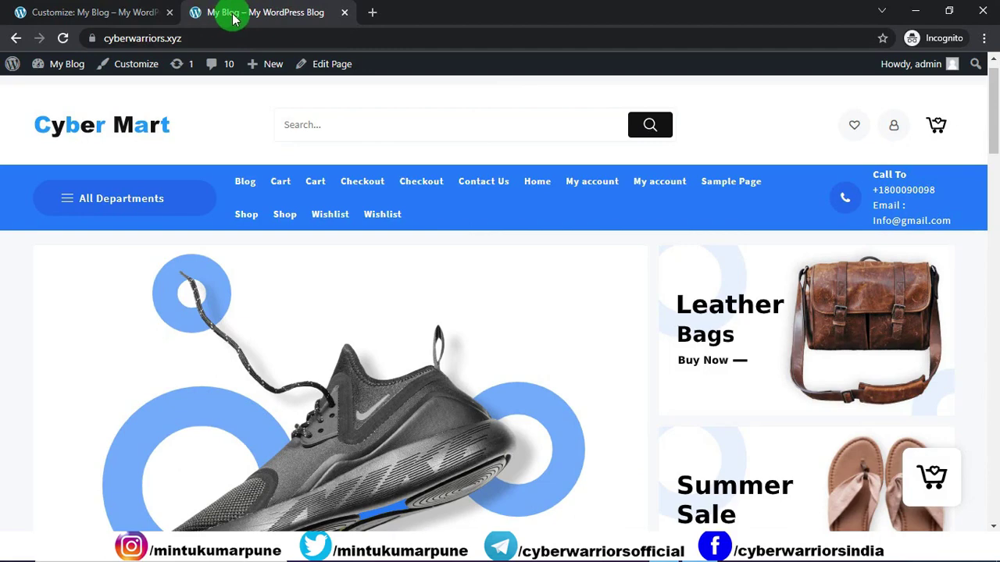
click(136, 19)
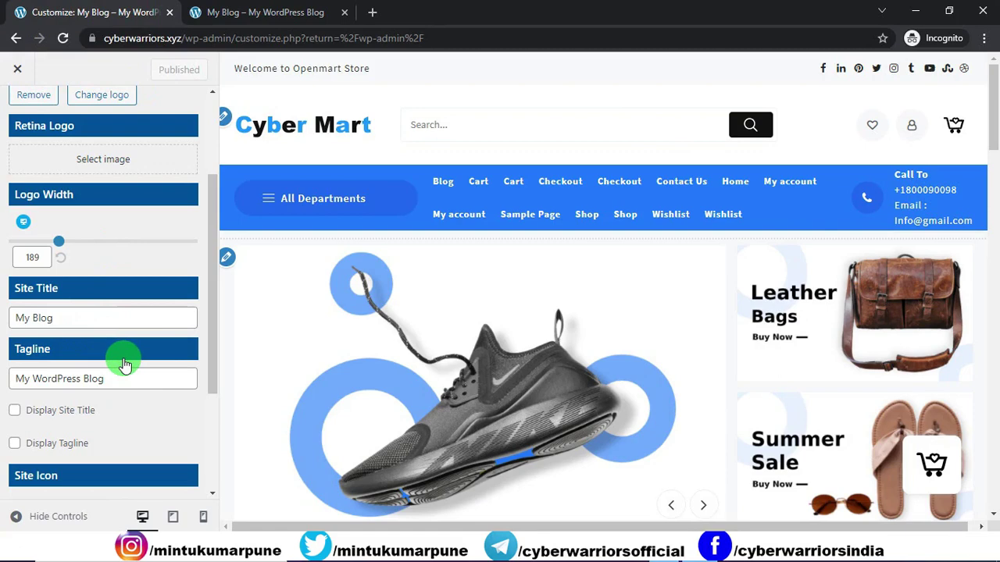
click(276, 18)
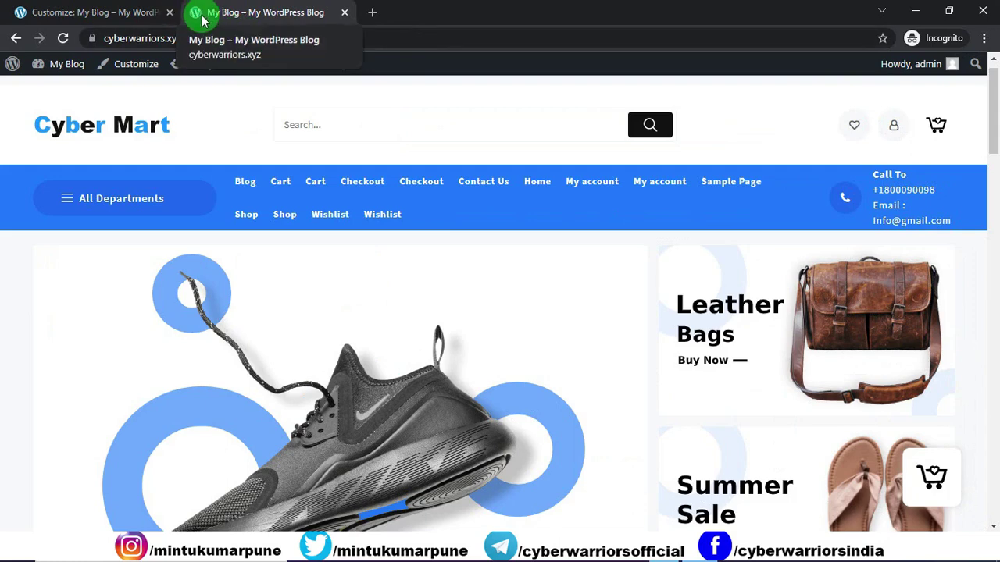
click(144, 12)
scroll(94, 214, down, 3)
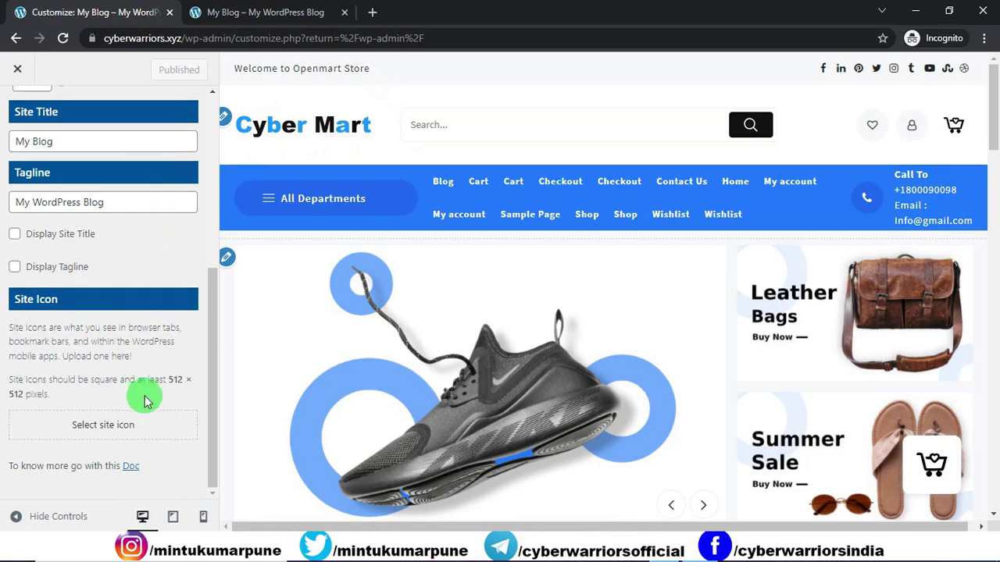
Choose logo.png as the Site Icon, skipping the cropping step
click(119, 422)
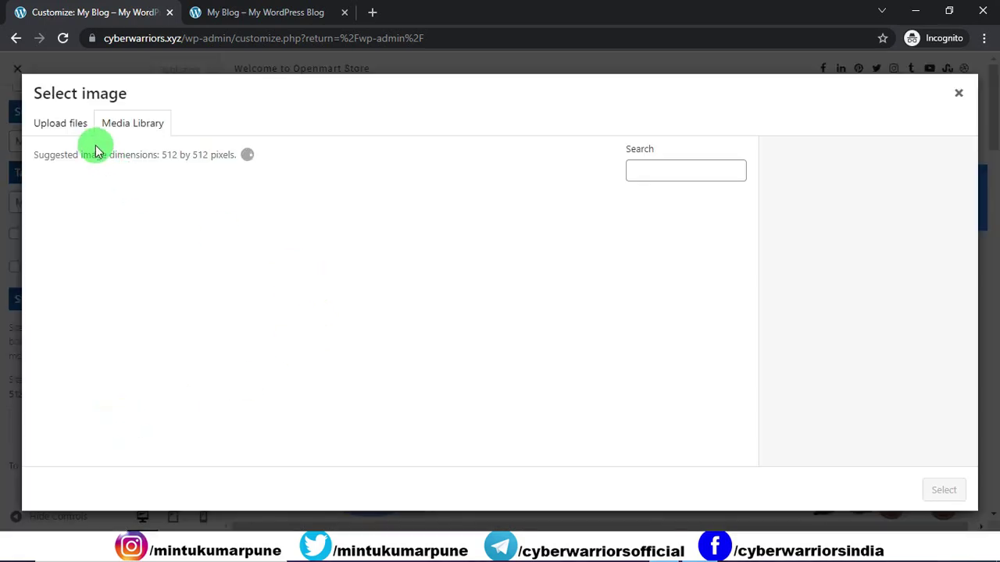
click(80, 219)
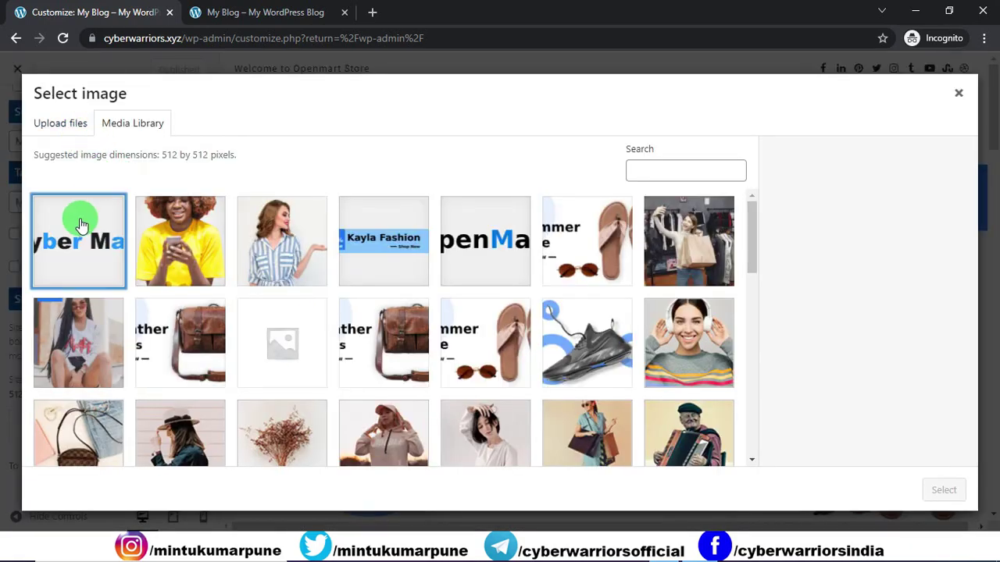
click(945, 490)
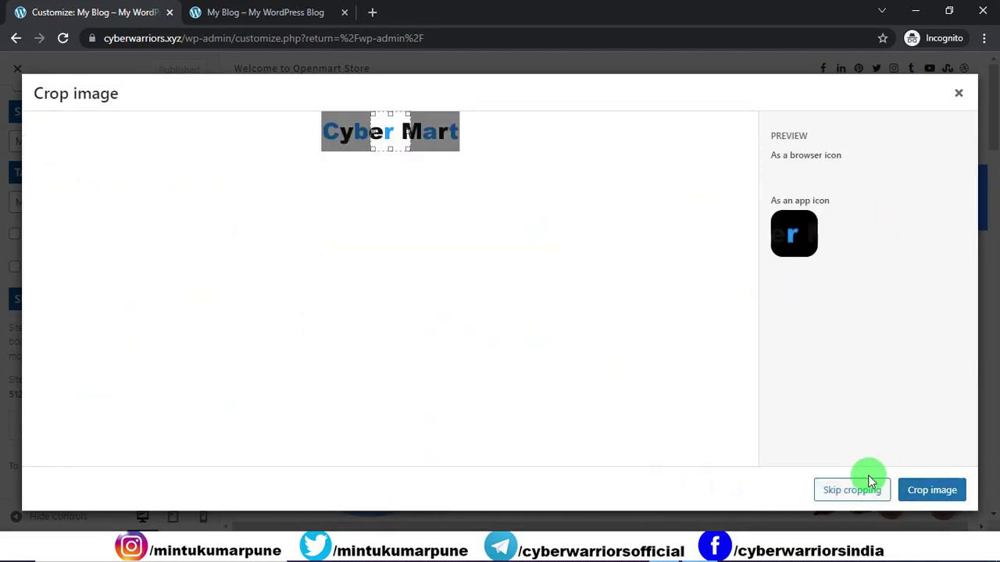
drag(389, 138, 338, 133)
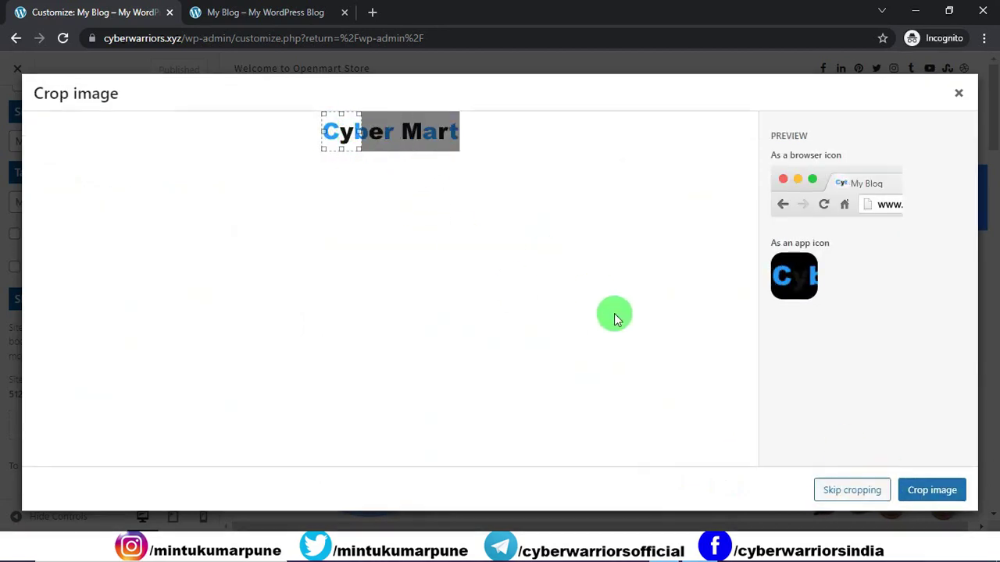
click(852, 490)
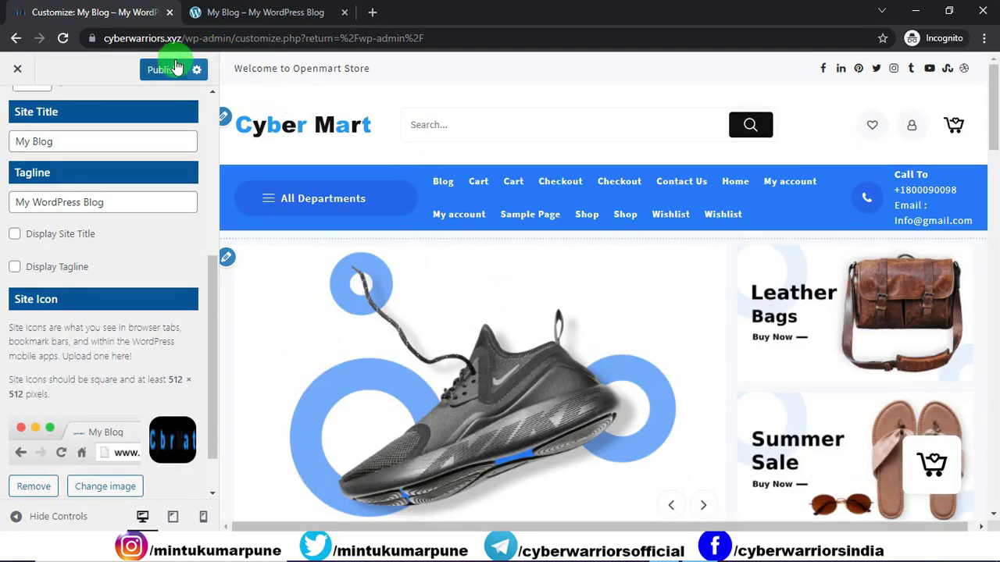
Reload the live store to check the new favicon, then go back to the Customizer
click(211, 16)
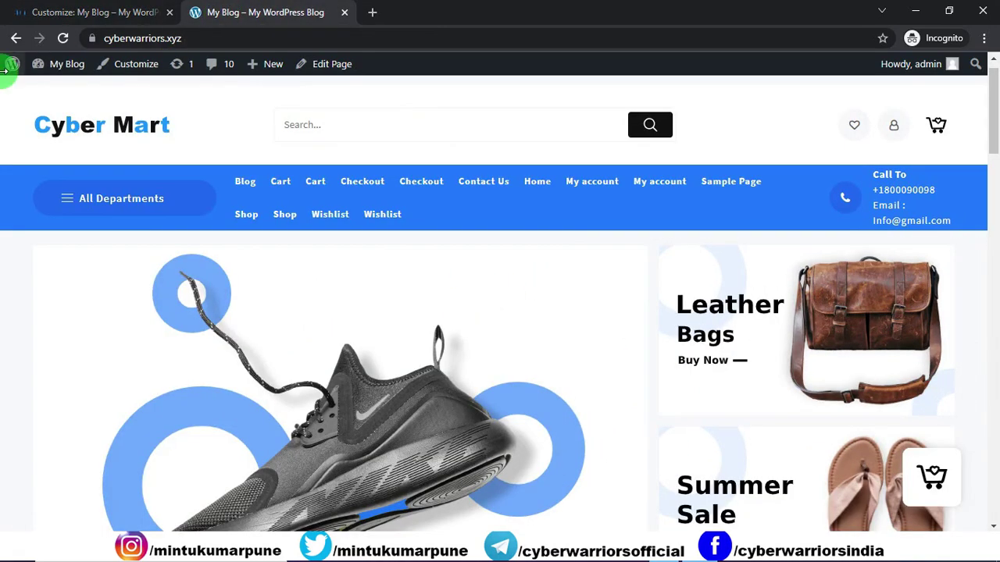
click(62, 43)
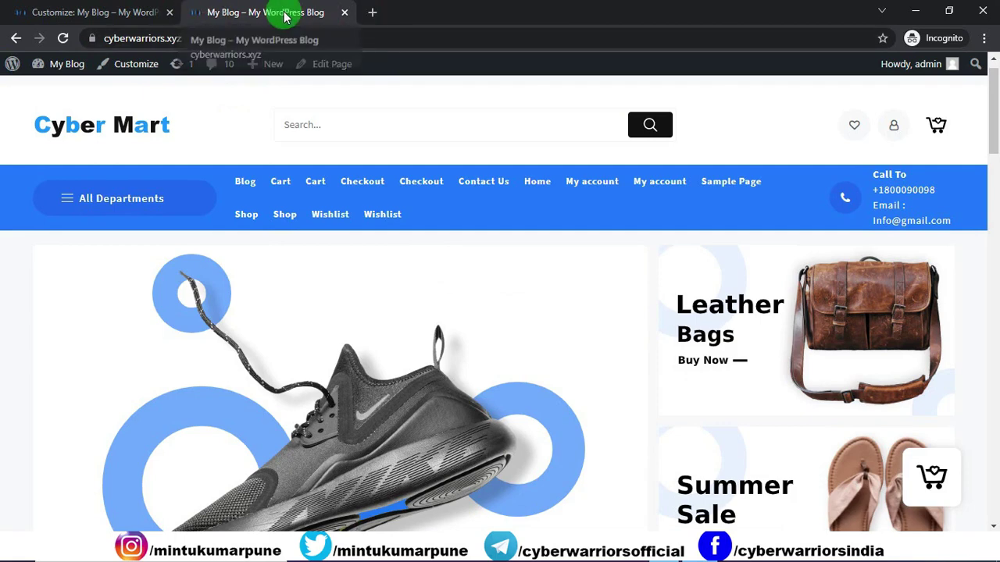
key(alt+Tab)
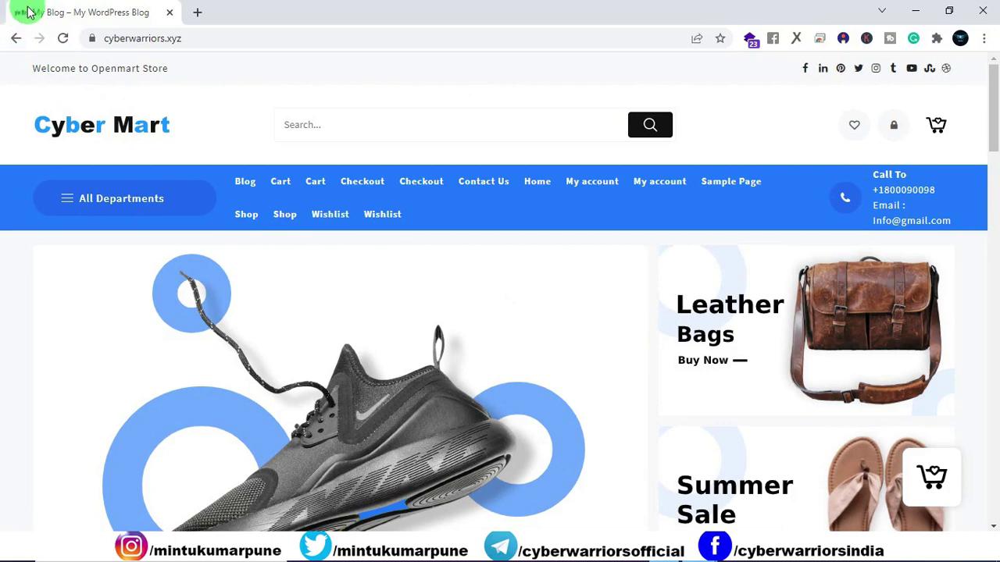
click(985, 16)
click(217, 117)
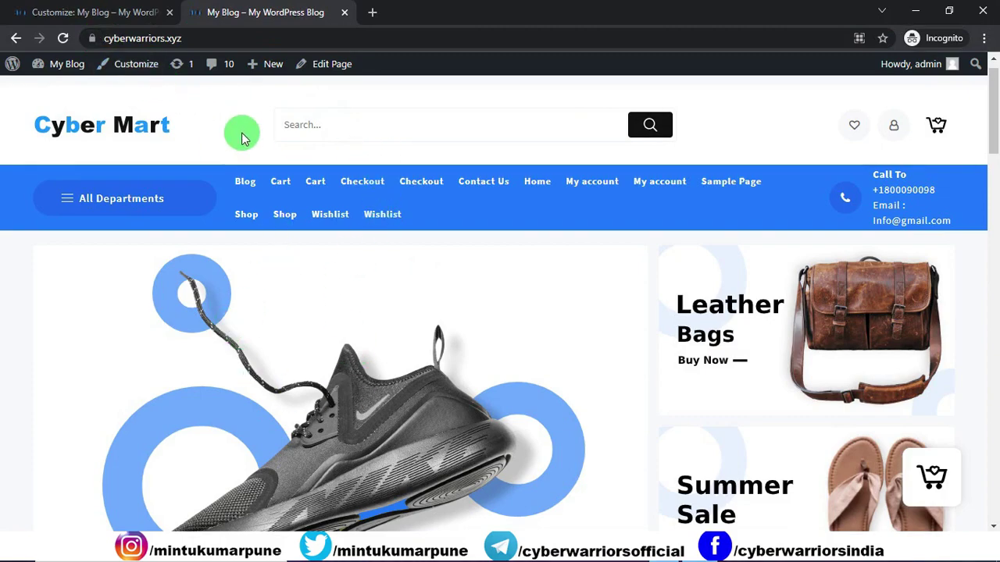
scroll(308, 289, down, 2)
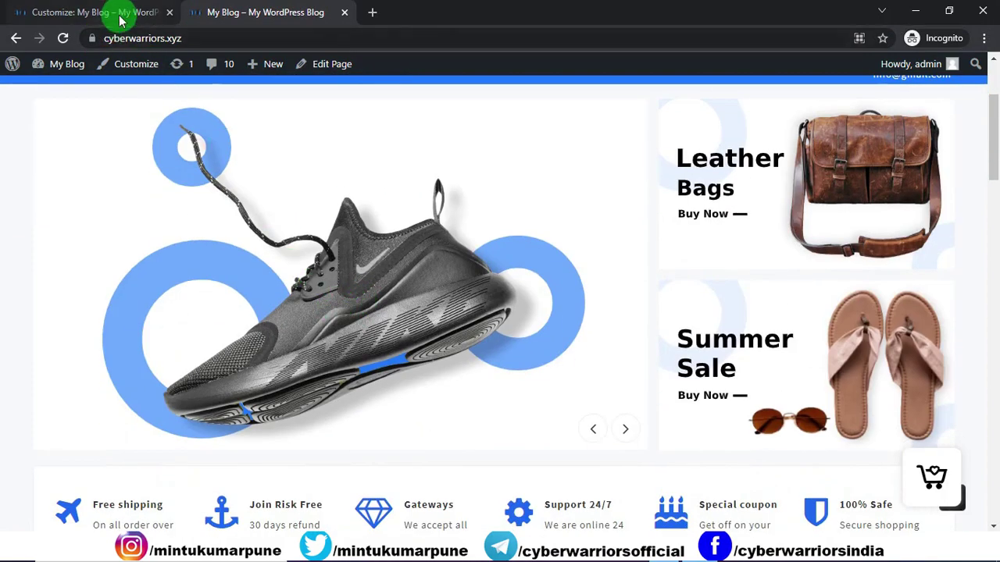
click(133, 16)
scroll(451, 234, down, 2)
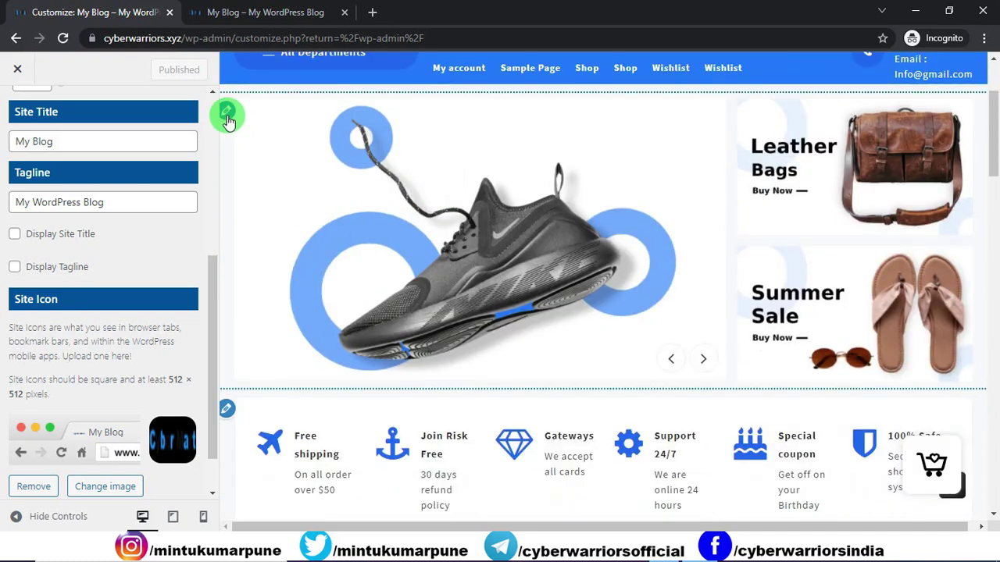
Glance at the top slider's banner image options, then open the Highlight features row settings
click(226, 116)
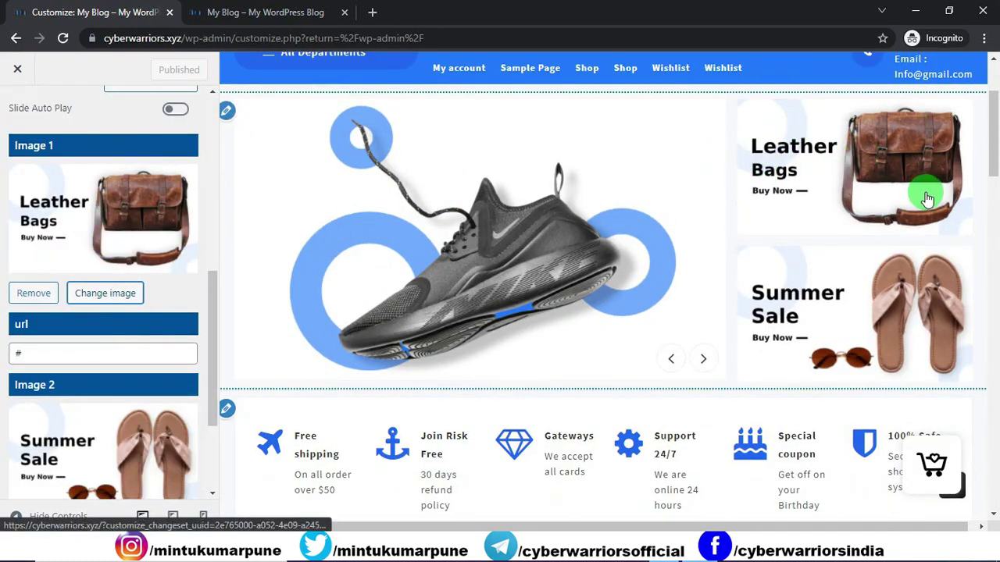
scroll(718, 166, up, 2)
scroll(156, 290, down, 1)
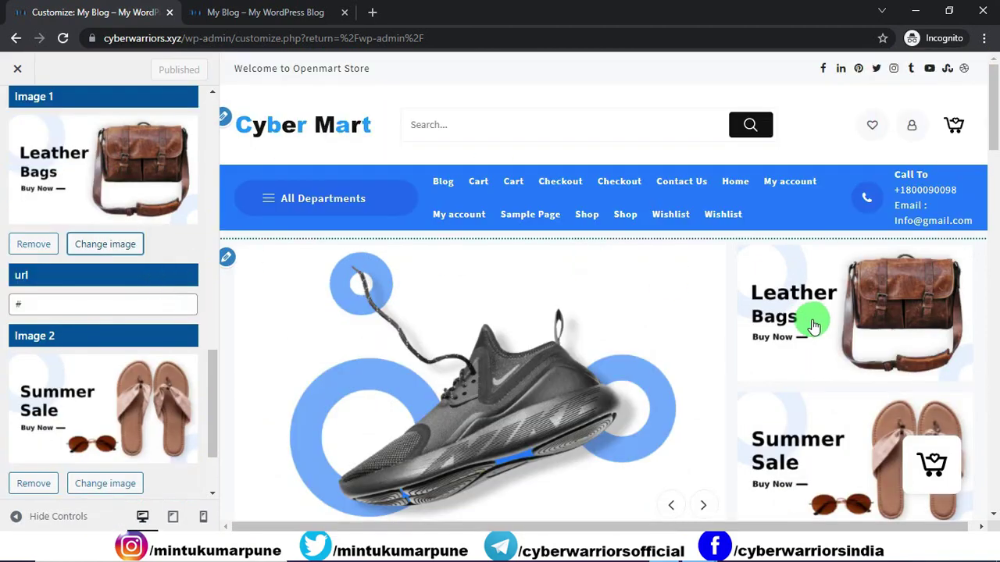
click(99, 243)
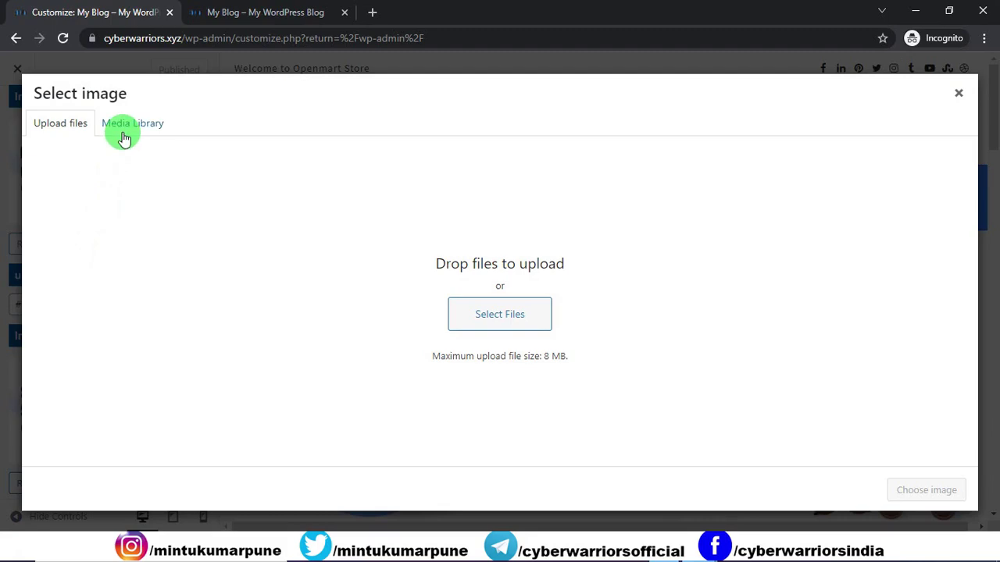
click(958, 93)
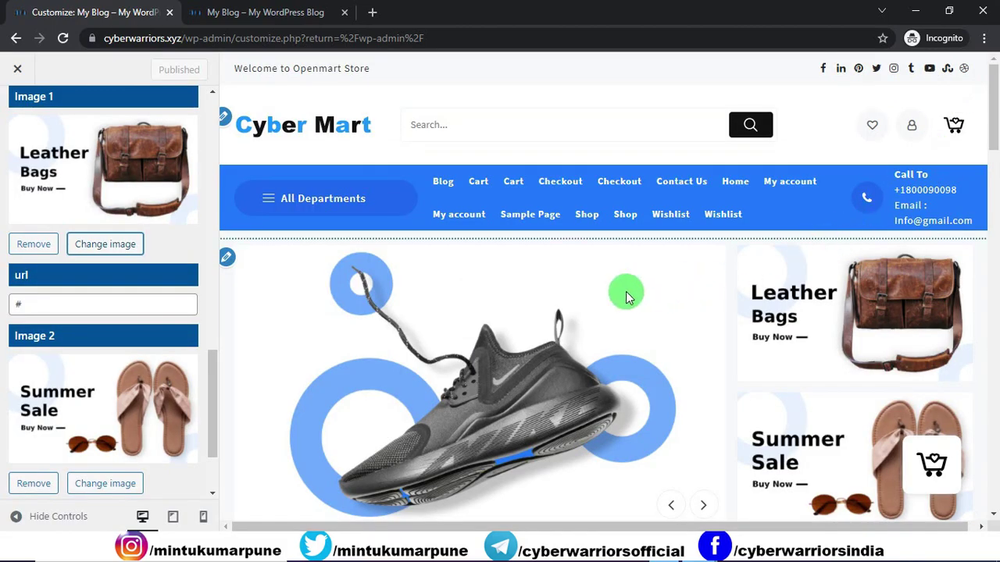
scroll(476, 237, down, 5)
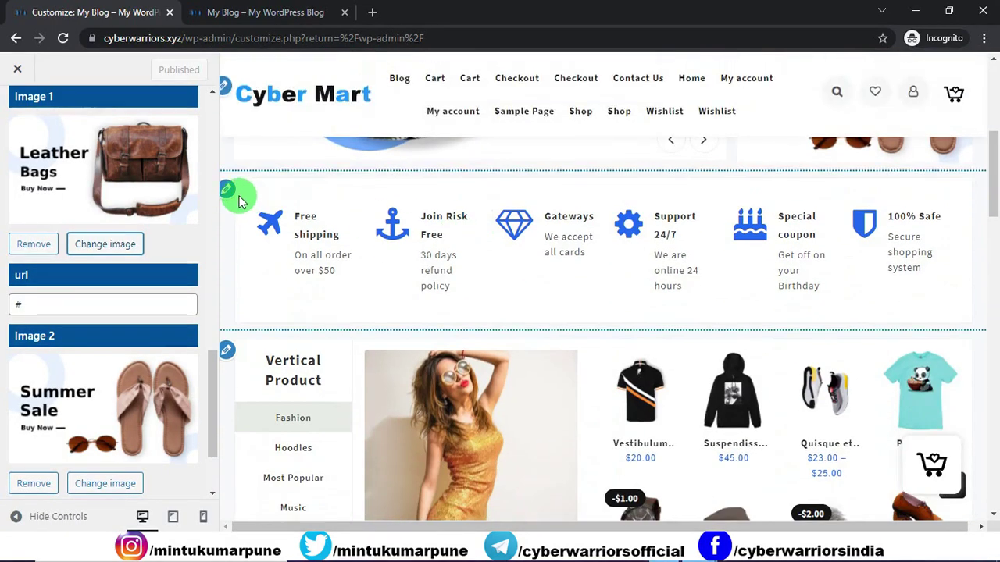
click(226, 190)
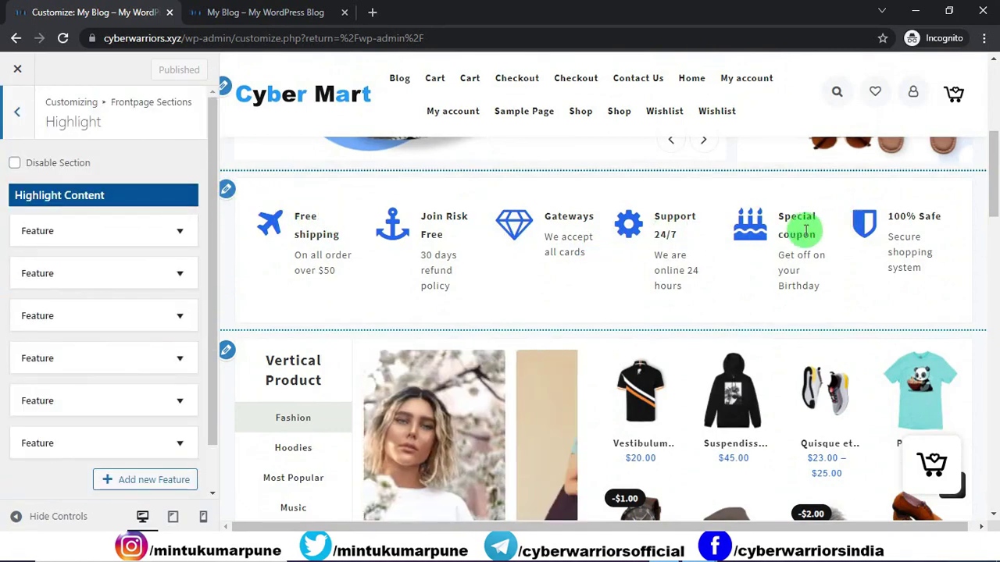
Change the first Highlight feature's title from 'Free shipping' to '100% shipping' and publish
click(182, 238)
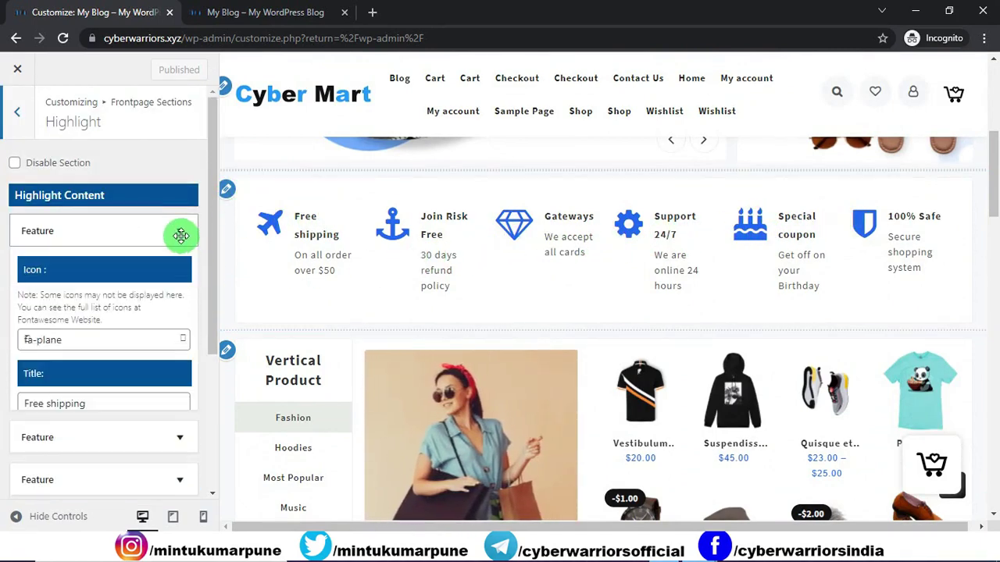
scroll(175, 253, down, 1)
click(47, 267)
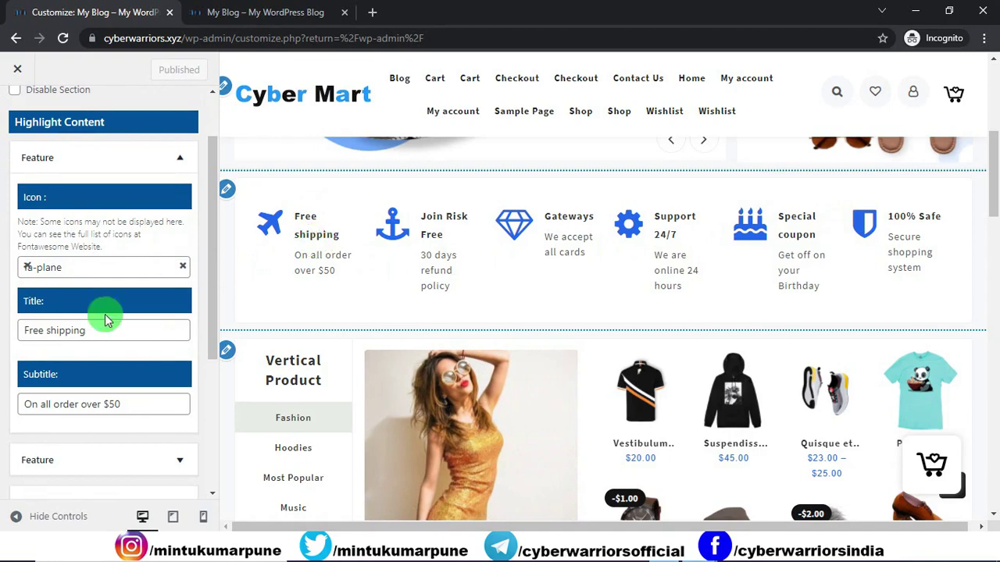
drag(99, 329, 4, 330)
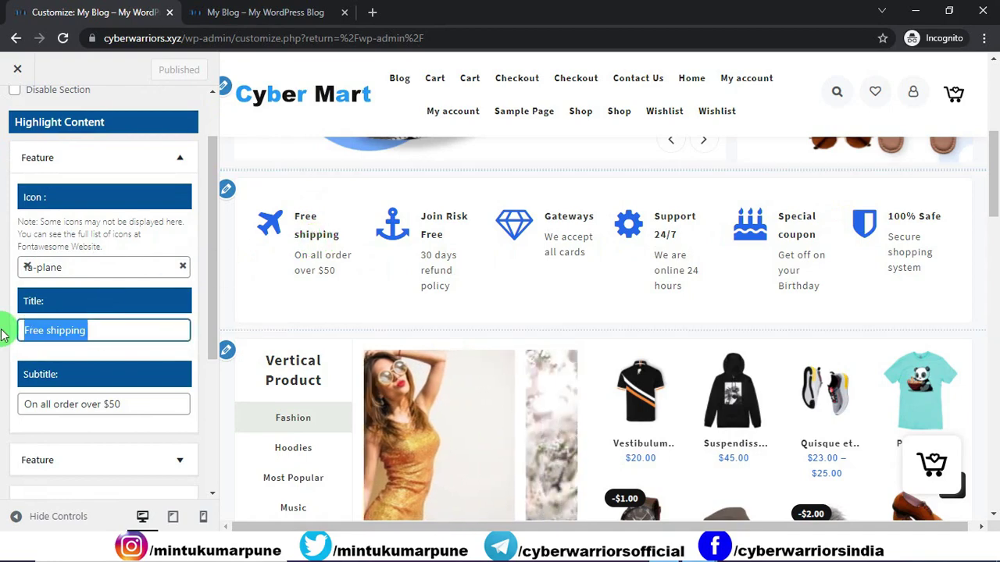
key(Left)
key(ctrl+Right)
key(BackSpace)
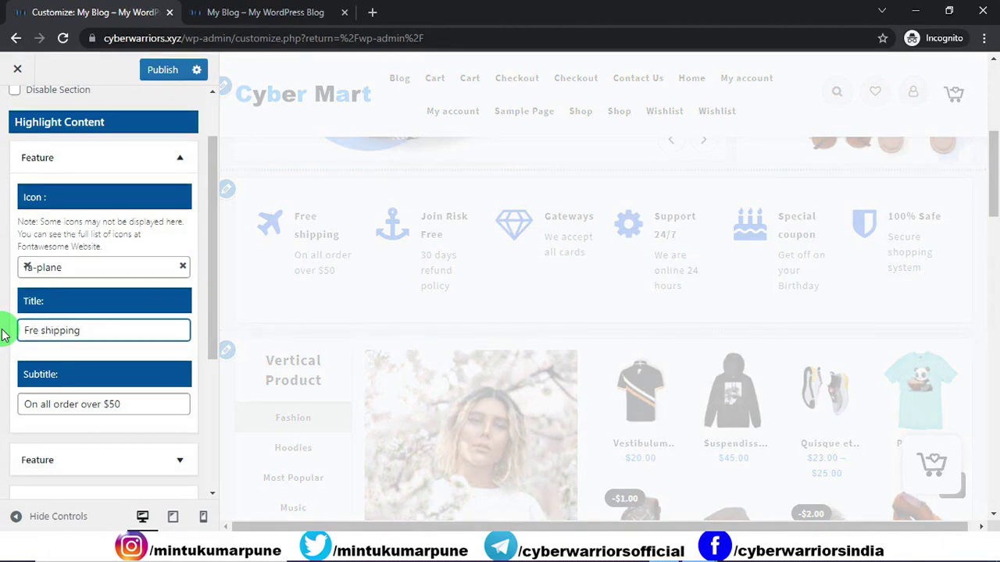
text(100%)
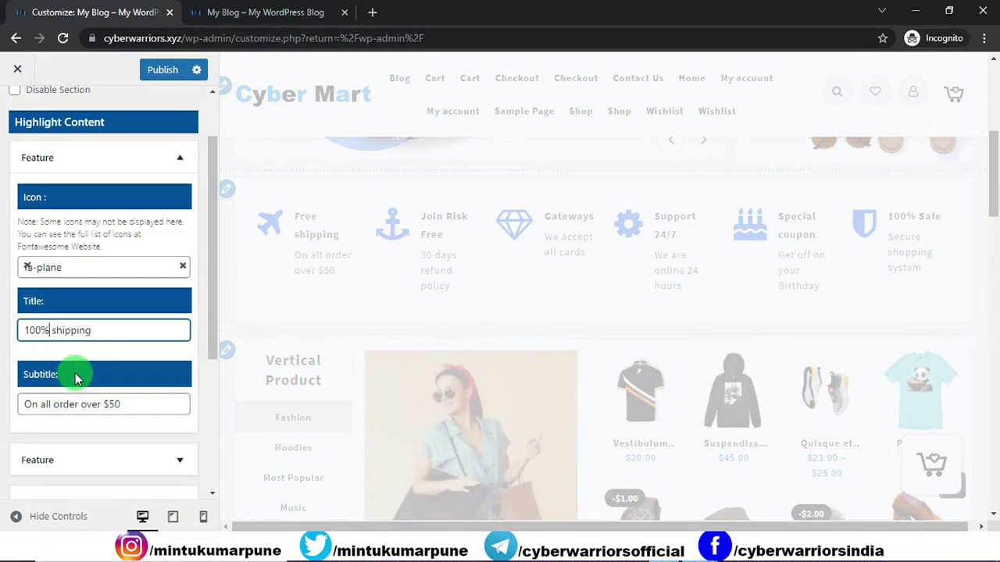
click(160, 70)
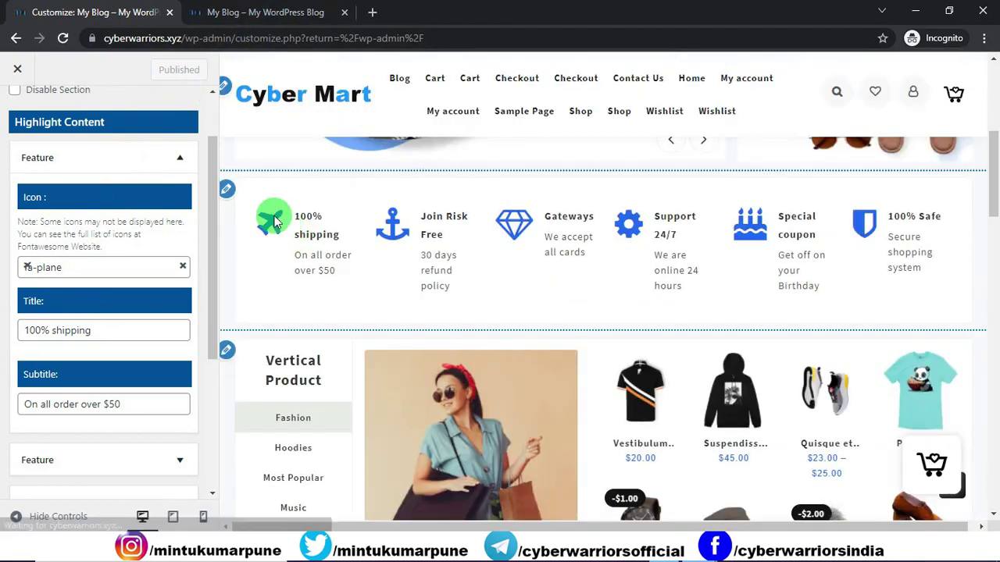
Check the new '100% shipping' heading on the live site
click(263, 14)
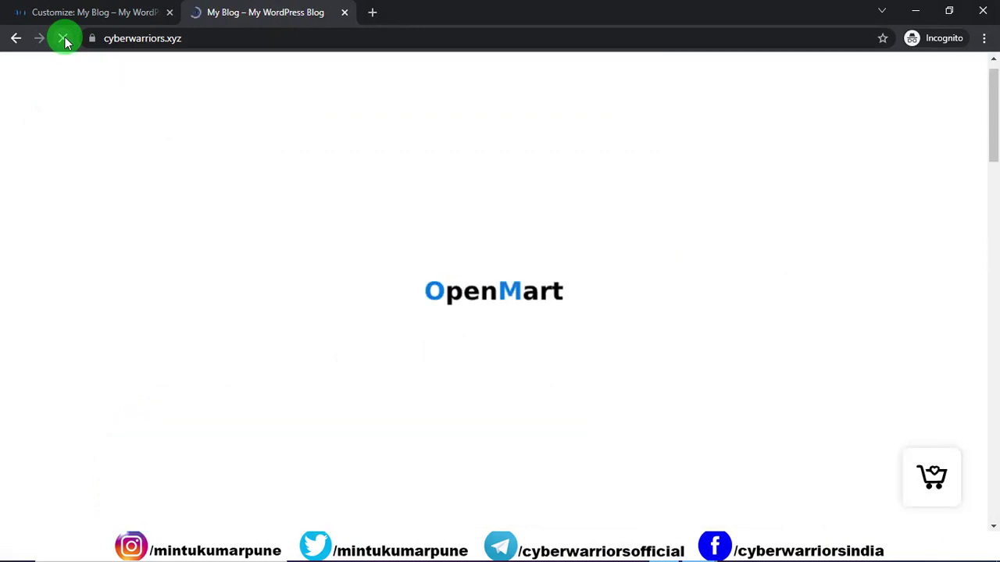
scroll(458, 294, down, 6)
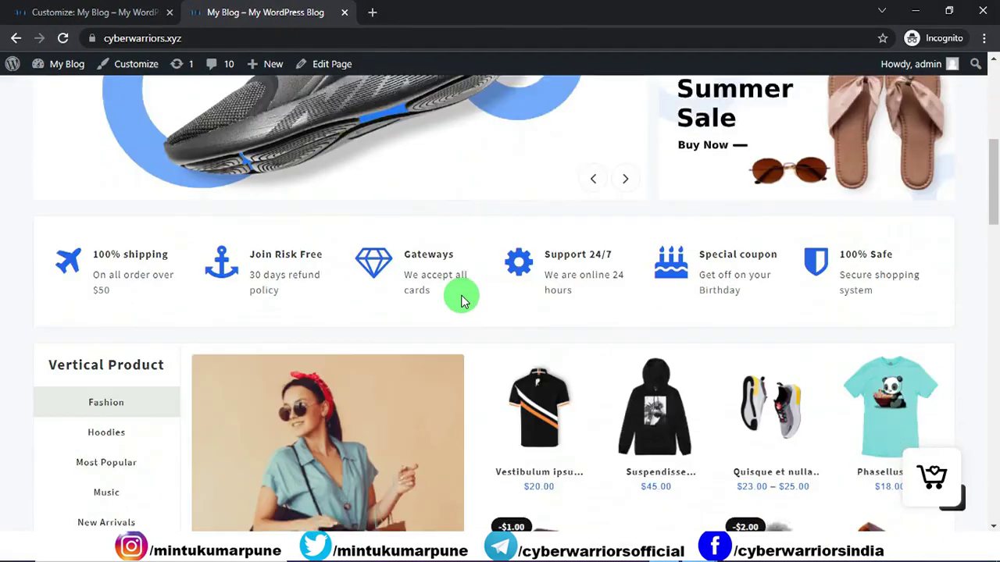
drag(85, 211, 121, 209)
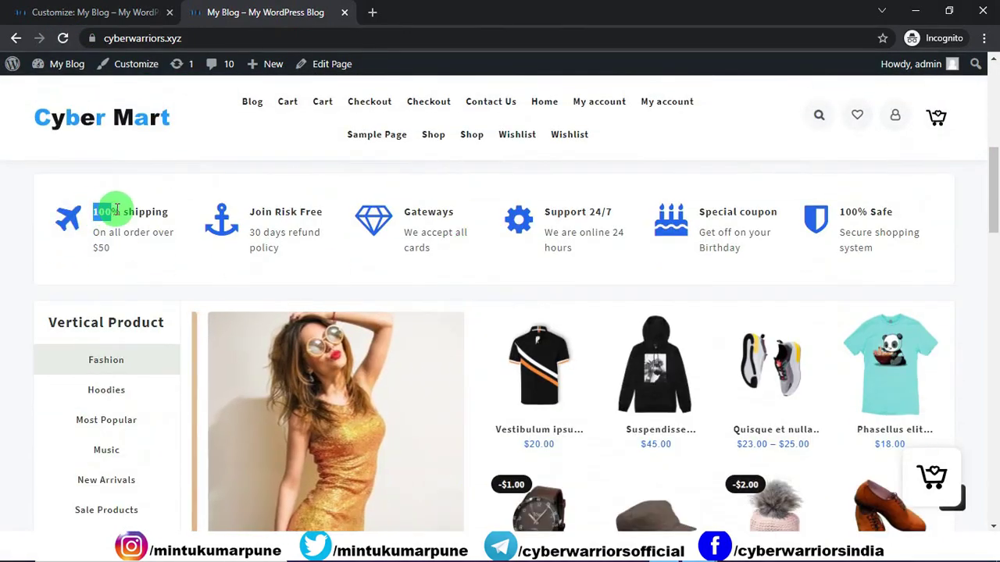
Replace the first feature's plane icon with the fa-dollar icon and publish
click(131, 22)
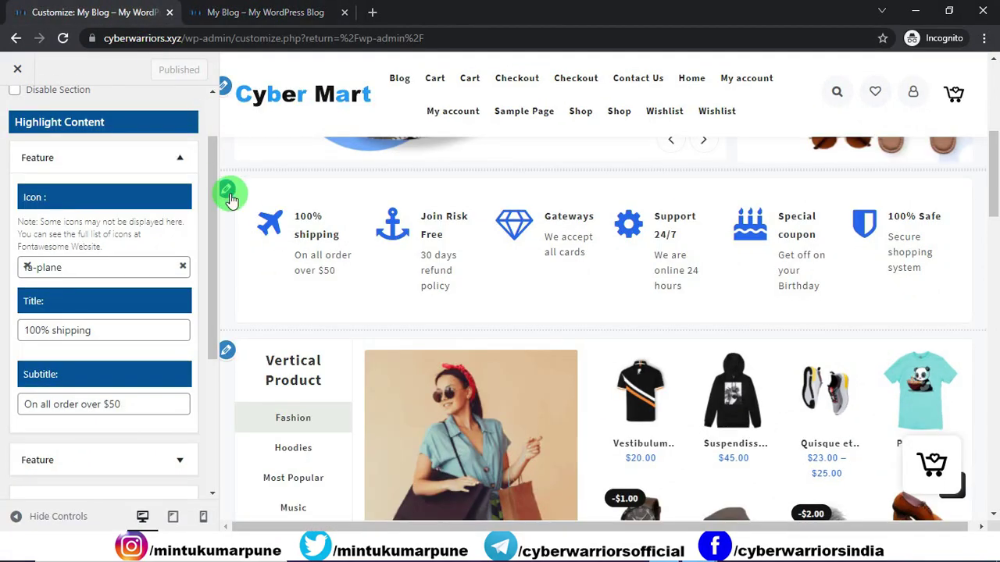
click(132, 266)
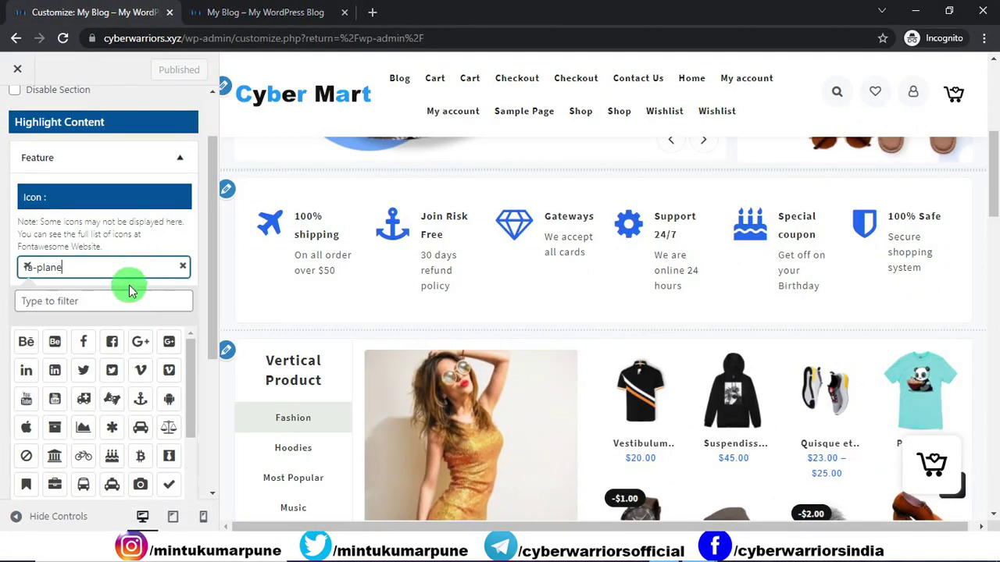
scroll(121, 371, down, 3)
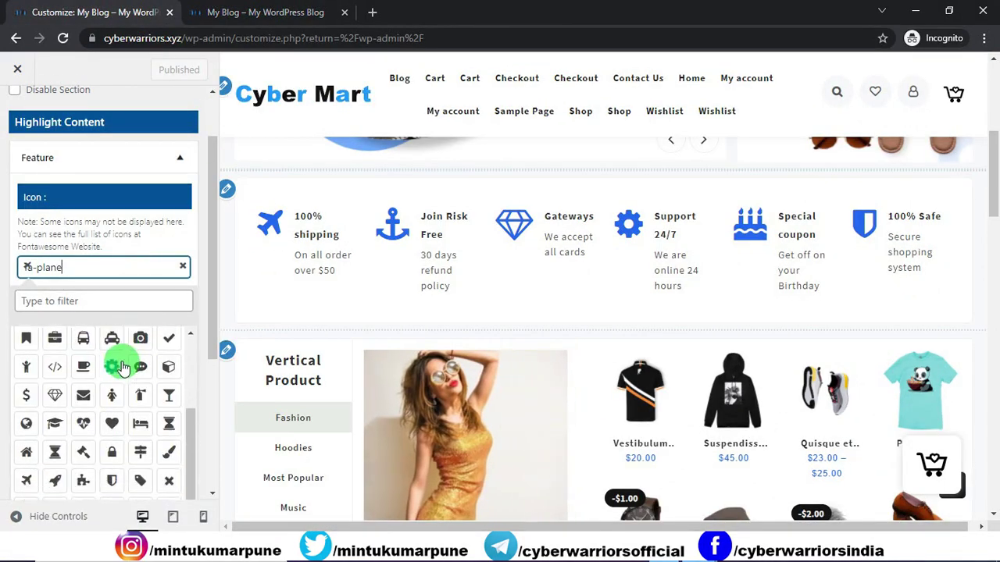
click(28, 394)
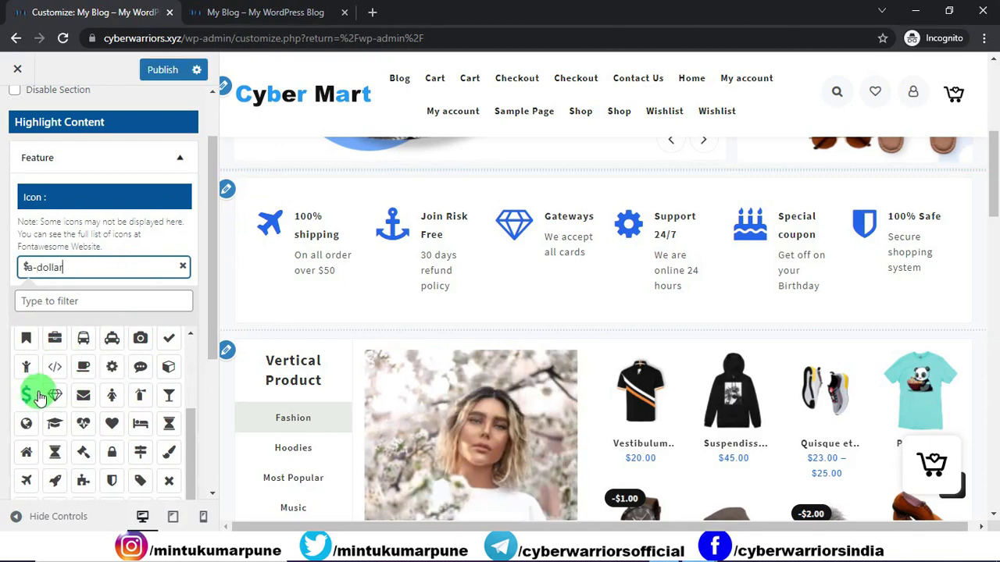
click(164, 70)
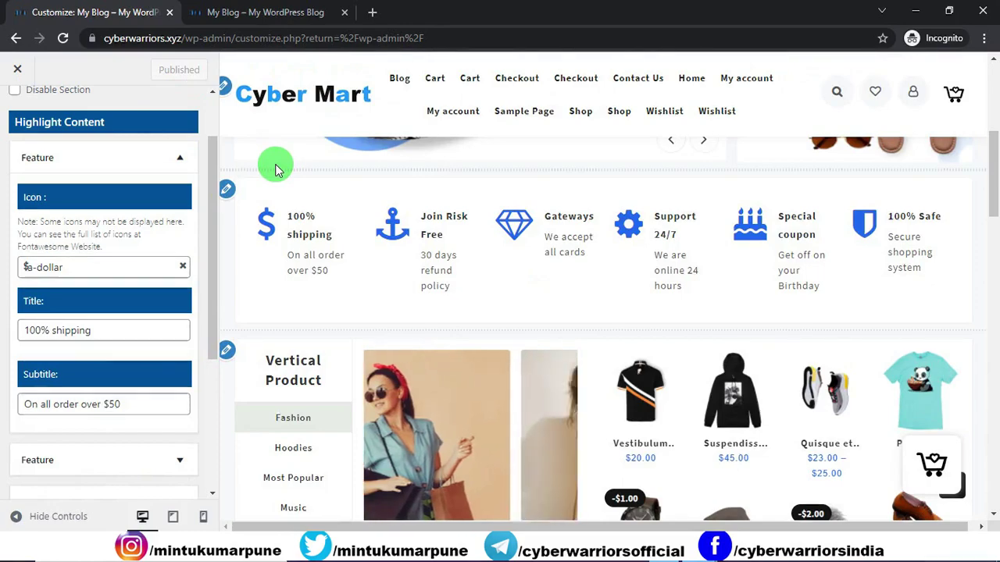
Retitle the footer widget 'More About Store' to 'About Store'
scroll(394, 354, down, 3)
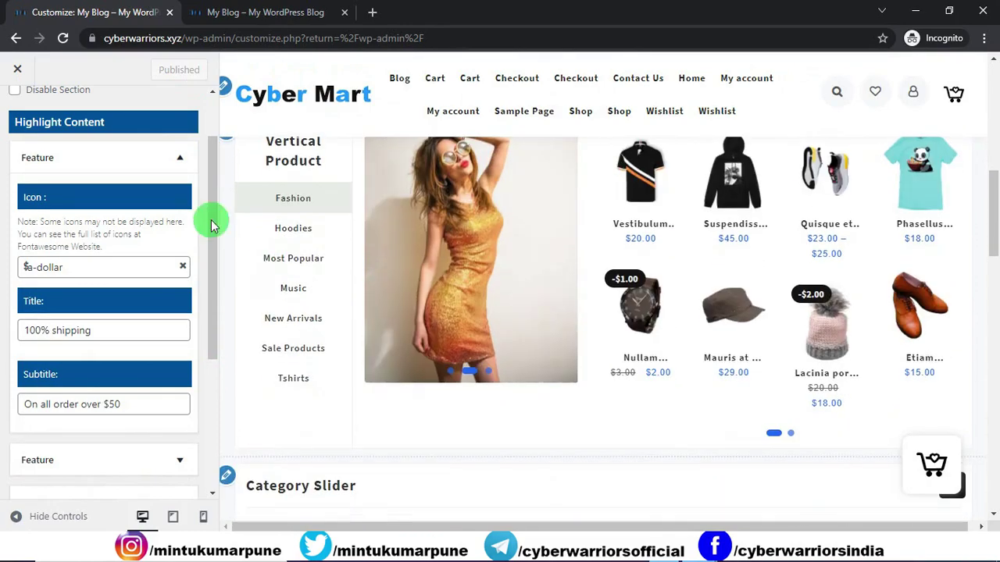
scroll(446, 317, down, 10)
scroll(447, 318, down, 10)
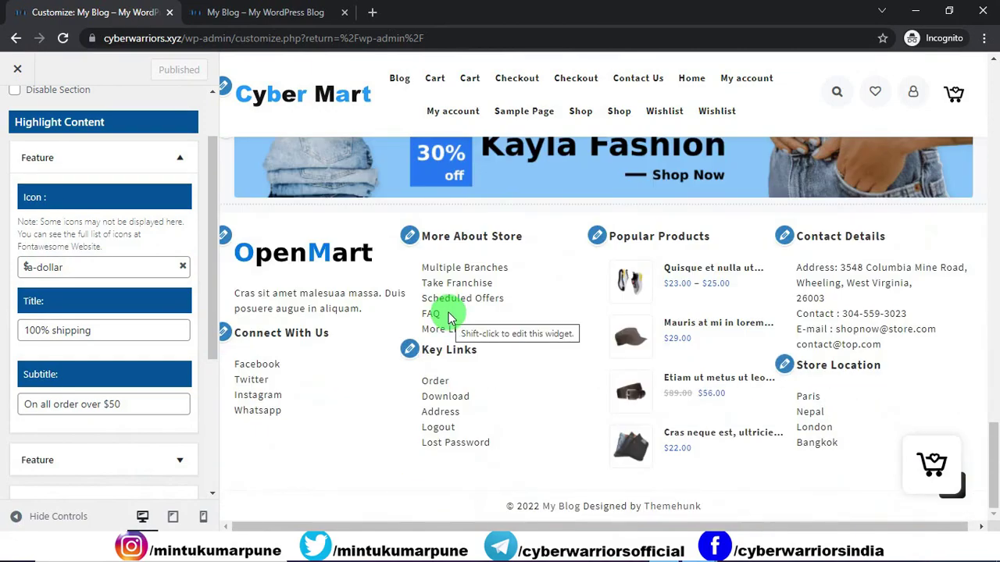
click(410, 236)
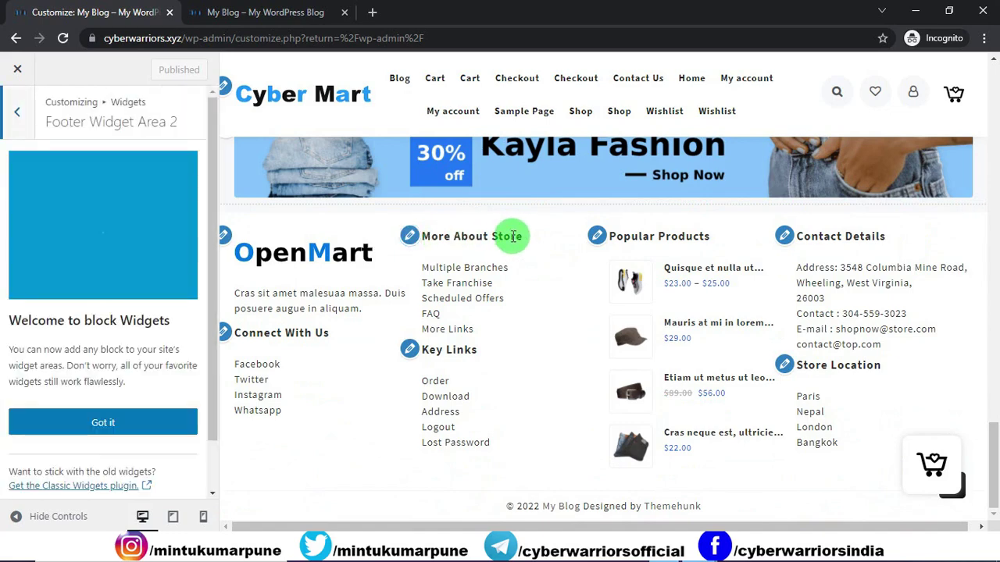
click(103, 423)
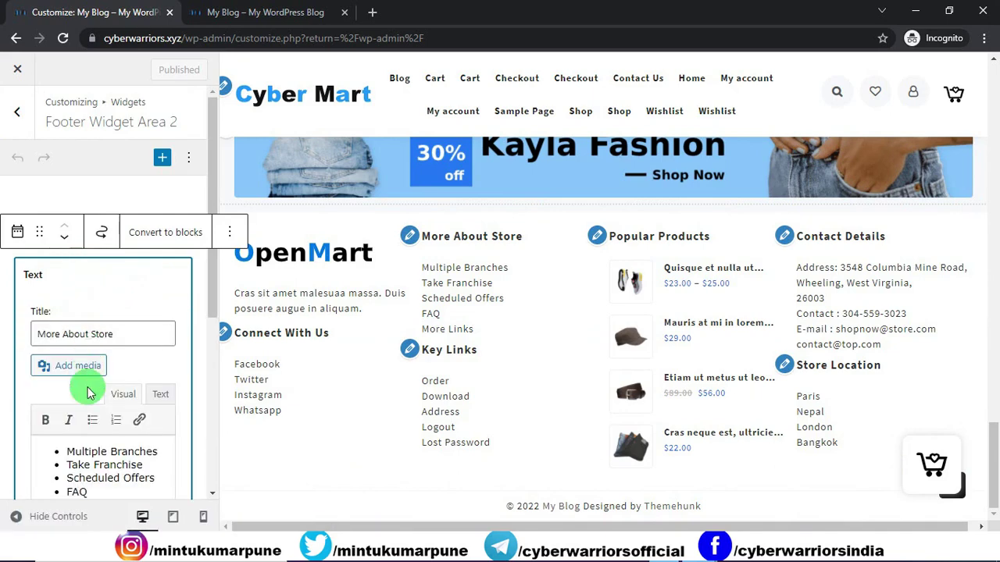
drag(60, 334, 21, 336)
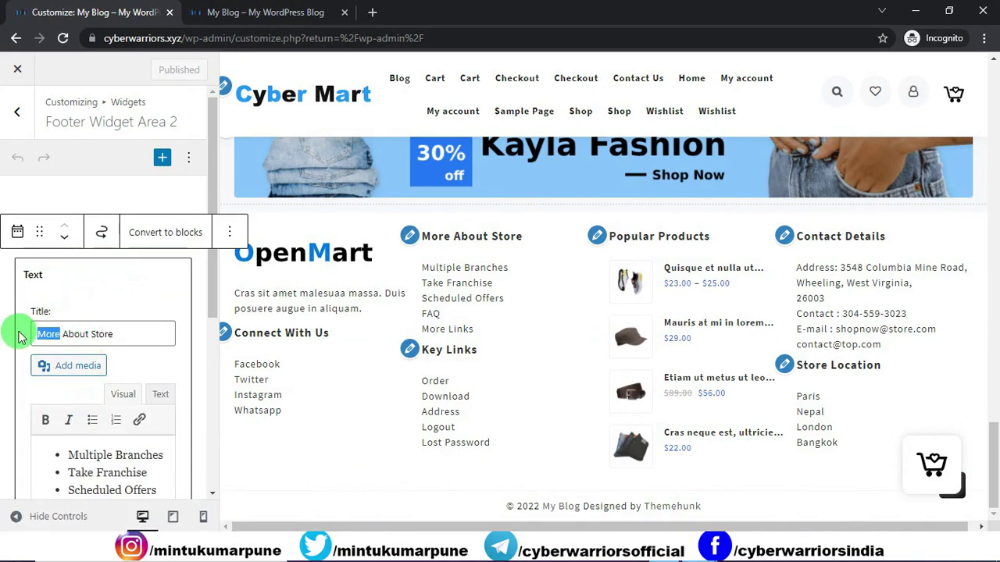
key(BackSpace)
key(Delete)
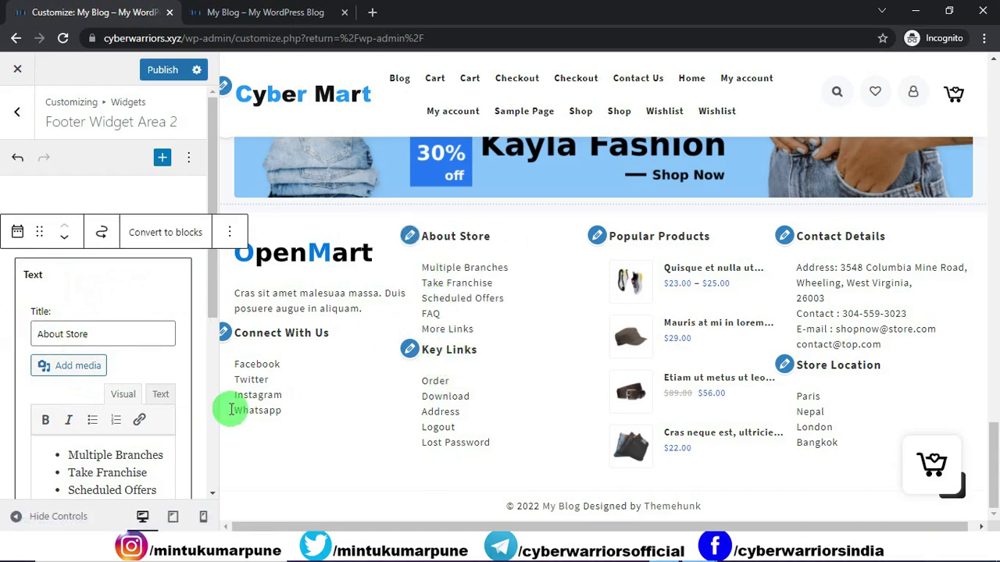
Open the OpenMart logo footer widget for editing
scroll(136, 414, down, 2)
scroll(136, 414, down, 2)
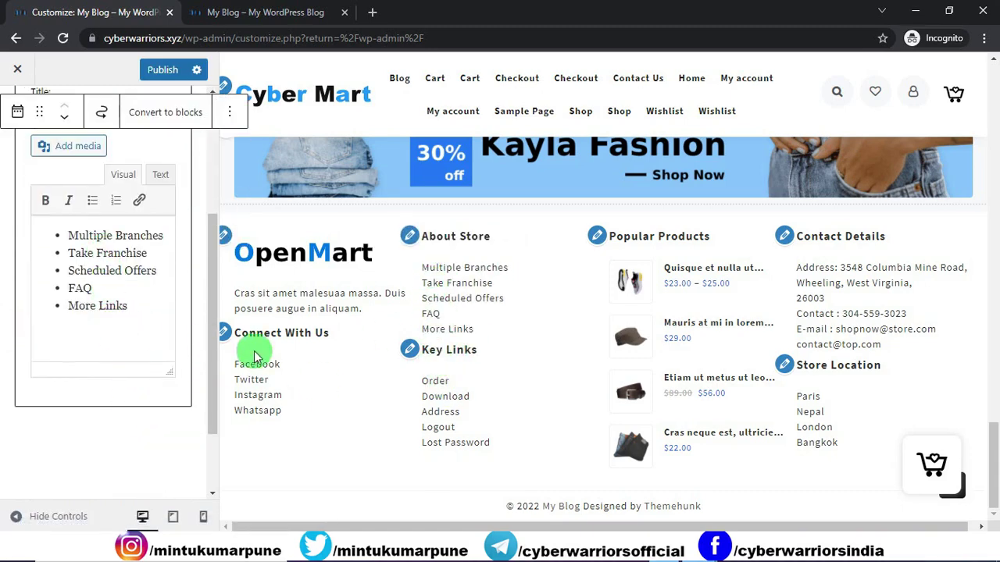
click(226, 239)
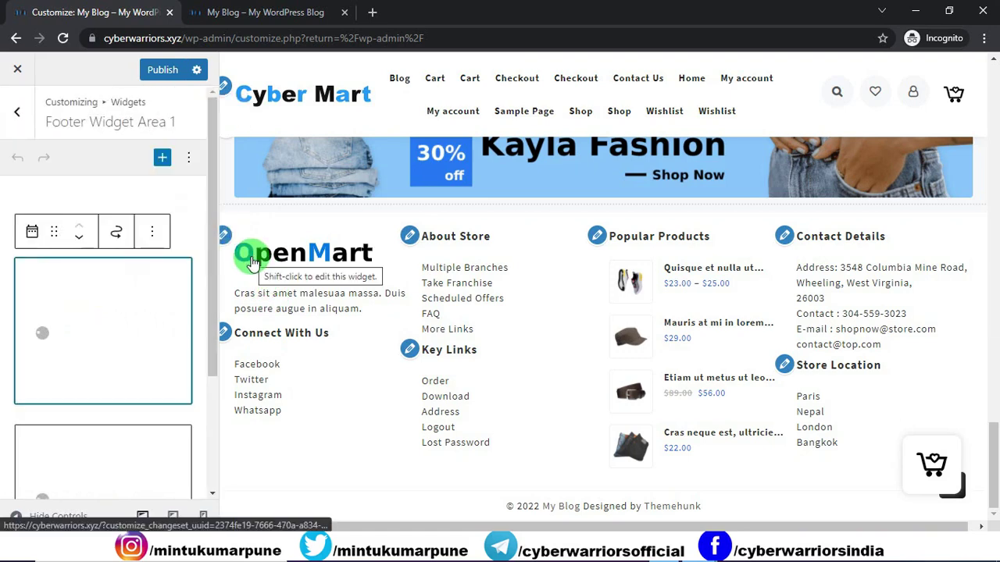
Set the footer widget's Member Image to the Cyber Mart logo from the Media Library and publish
scroll(146, 375, down, 3)
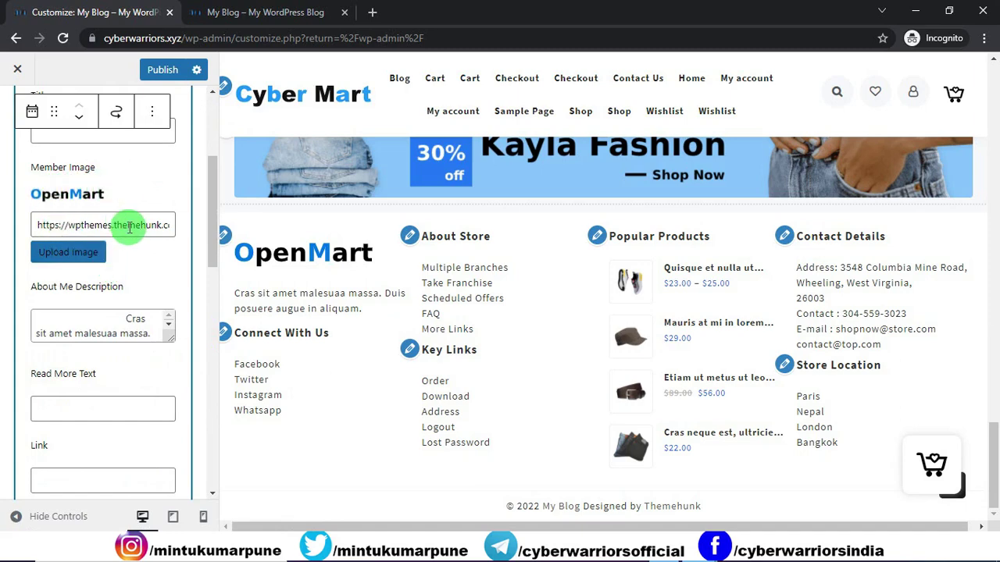
scroll(129, 227, down, 3)
scroll(129, 261, up, 3)
click(82, 248)
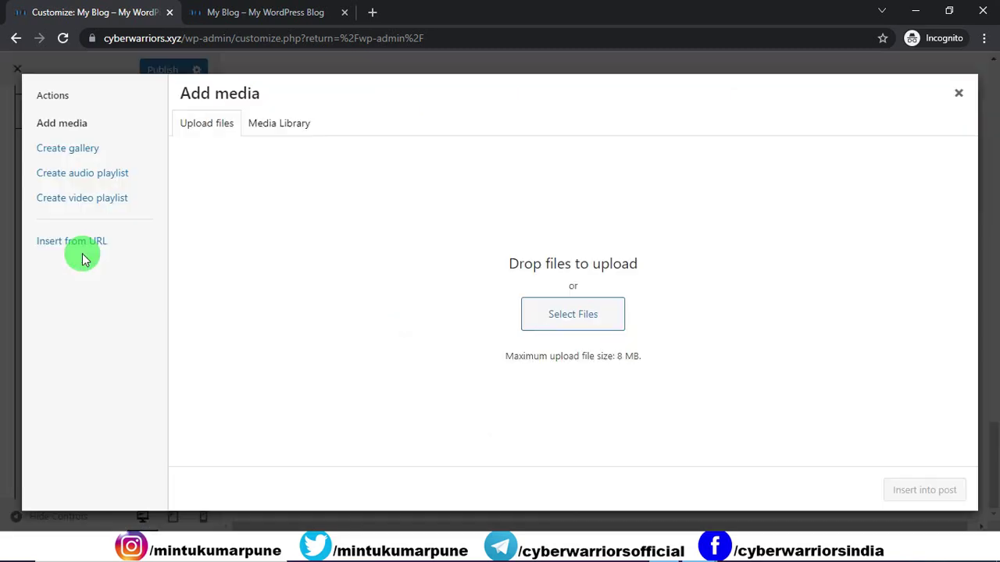
click(277, 126)
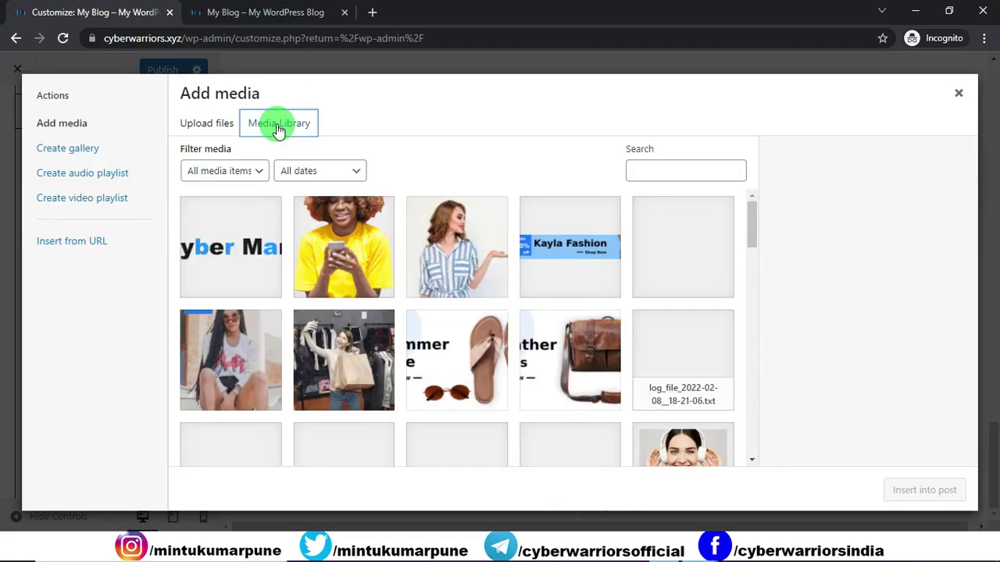
click(237, 246)
click(908, 492)
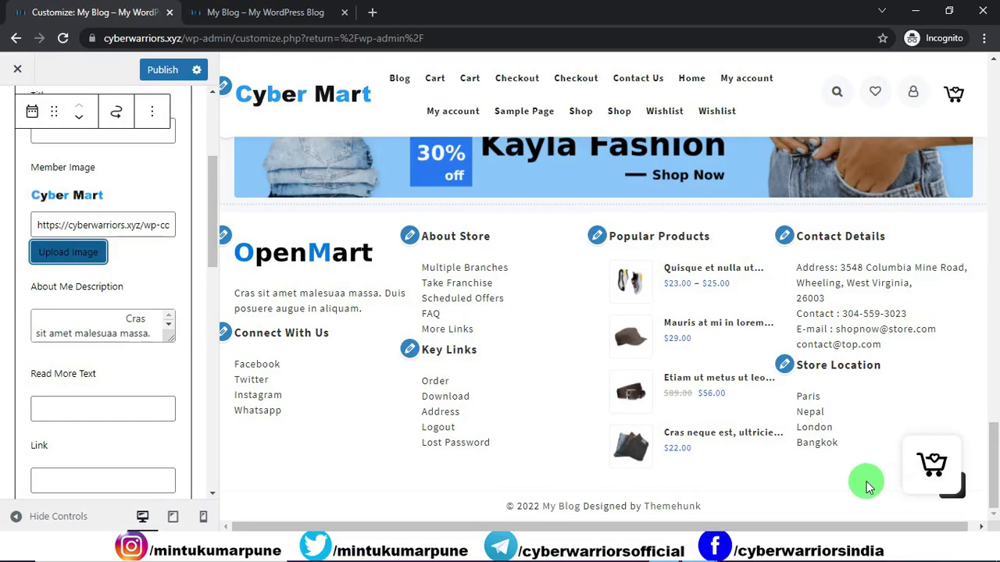
scroll(336, 317, up, 10)
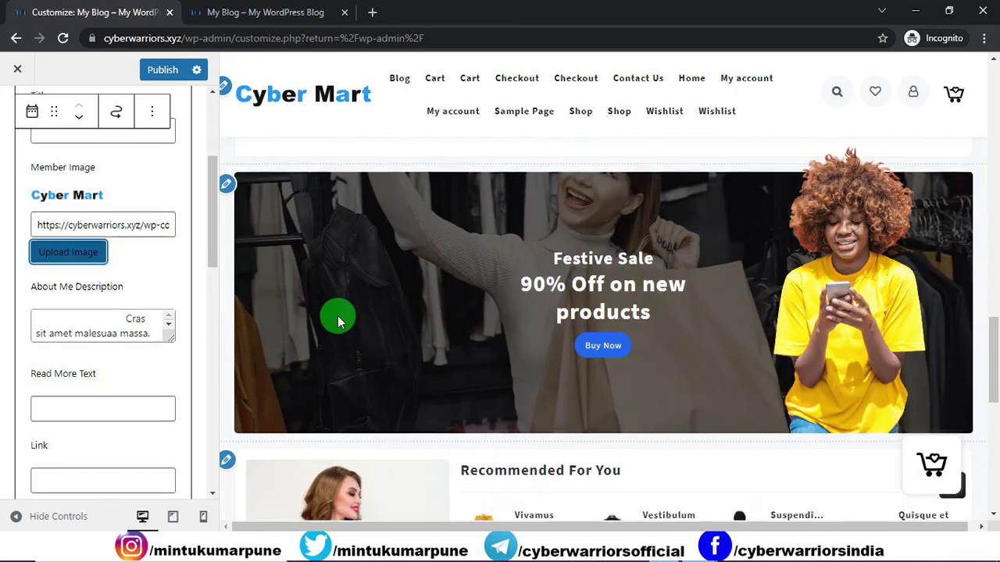
click(163, 78)
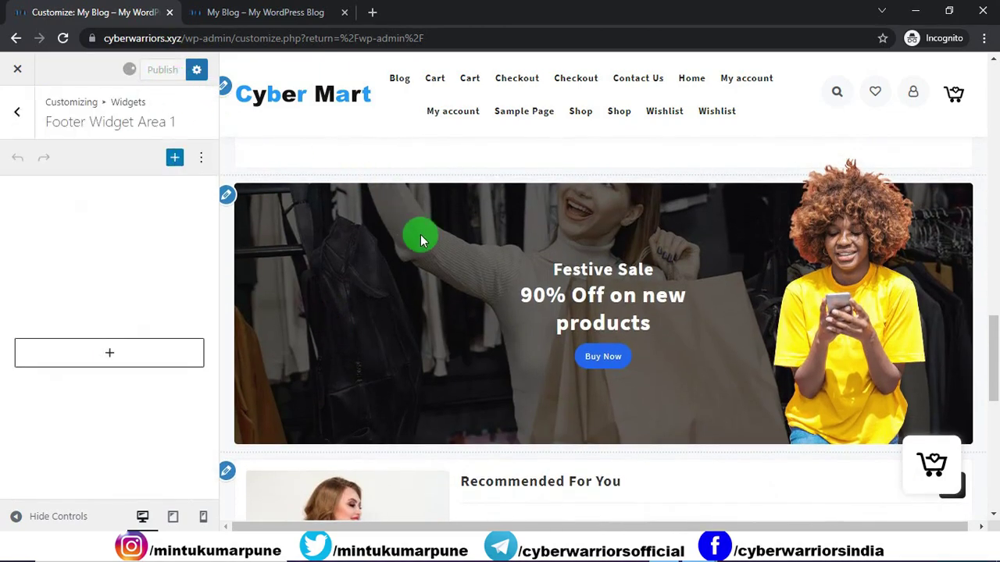
Switch to the 'My Blog – My WordPress Blog' tab and return to the top of the live Cyber Mart storefront
scroll(420, 239, up, 15)
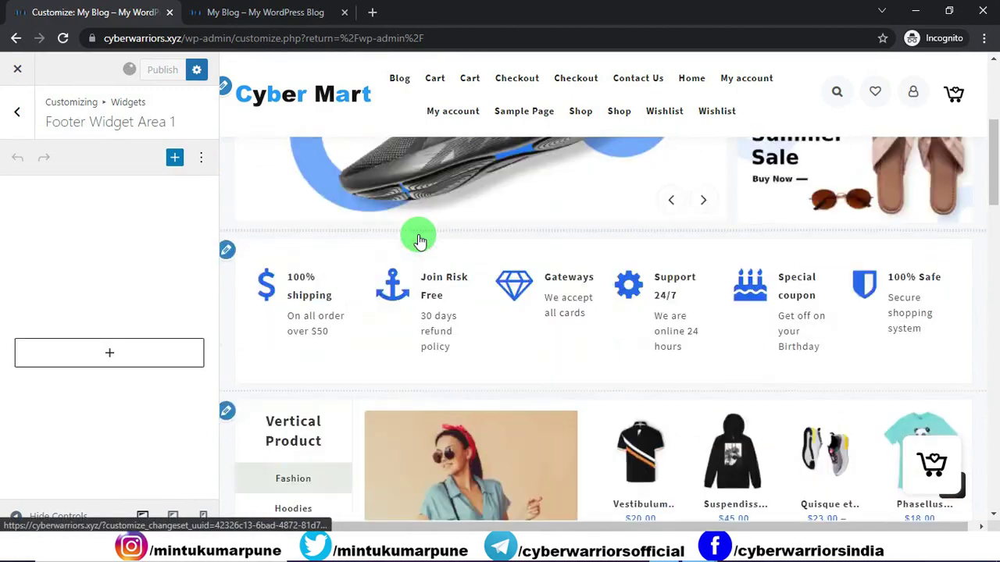
scroll(418, 237, up, 5)
click(250, 15)
scroll(459, 225, up, 5)
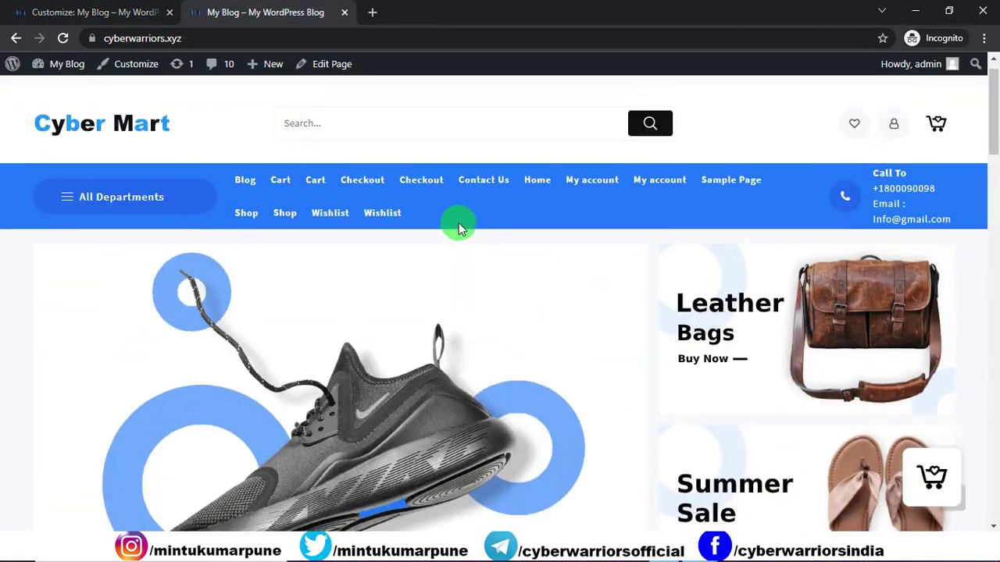
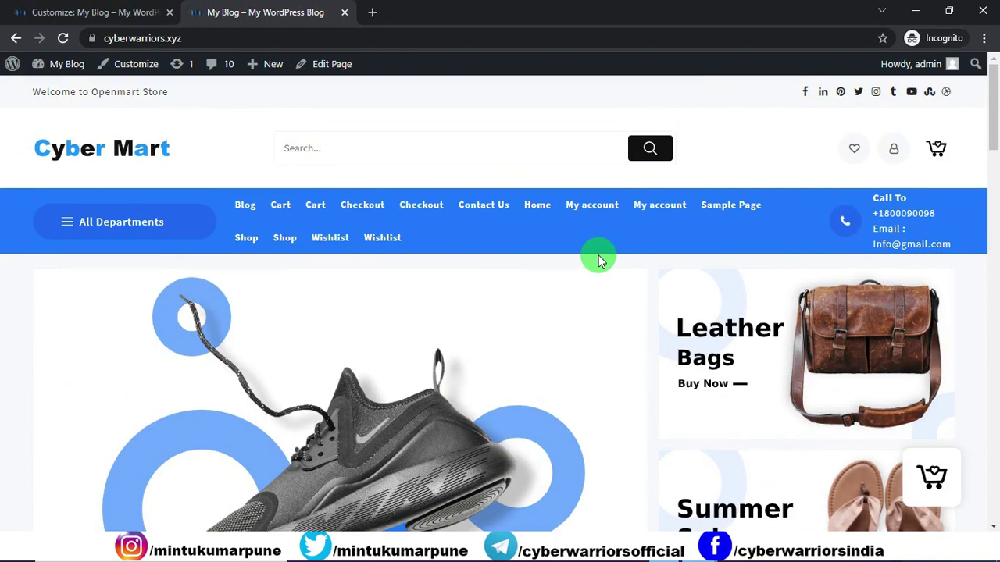
Publish the pending Customizer changes and exit the Customizer
click(87, 19)
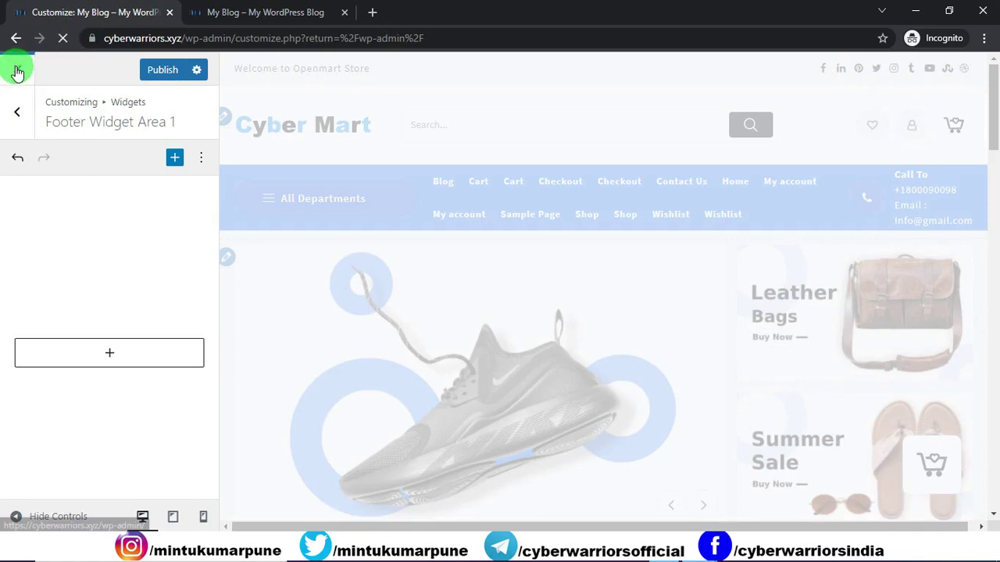
click(149, 72)
click(17, 69)
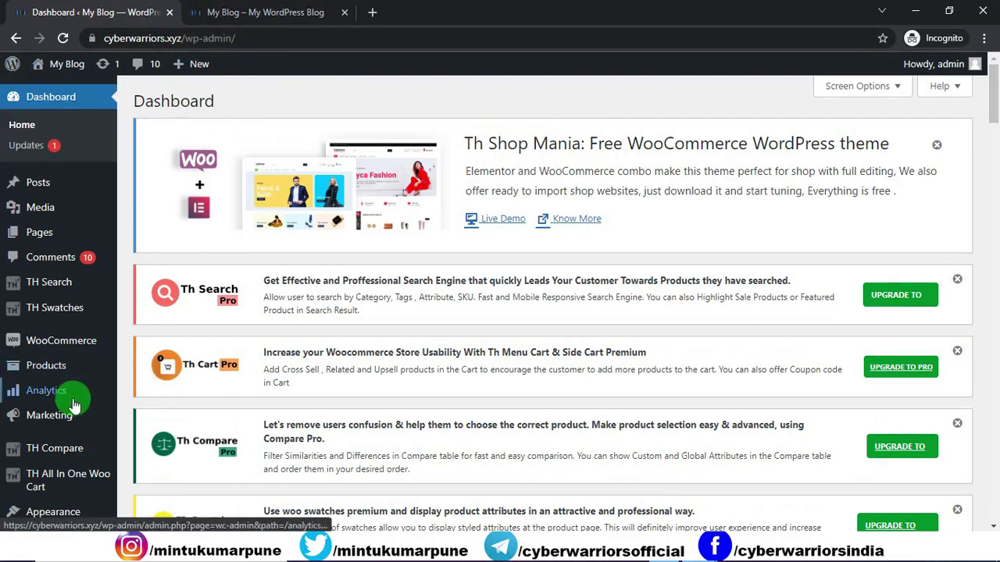
Go to Appearance > Menus showing the end points menu and dismiss the theme and plugin promo notices
mouse_move(53, 519)
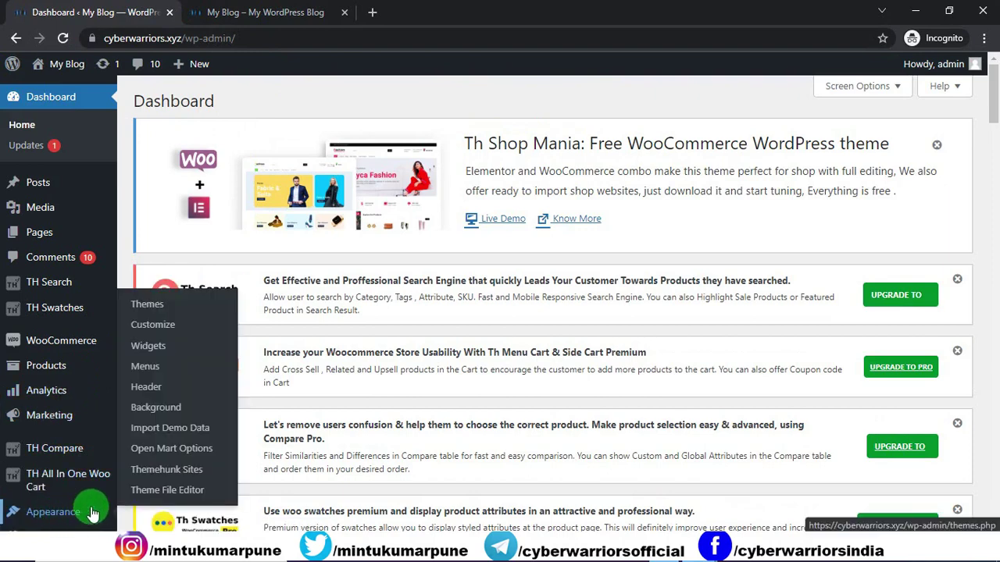
click(146, 367)
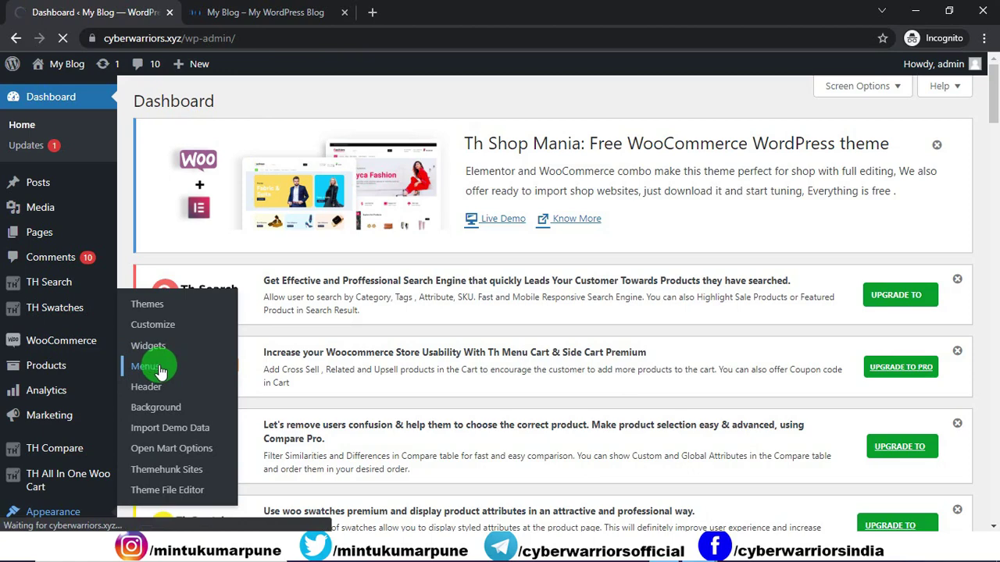
click(937, 144)
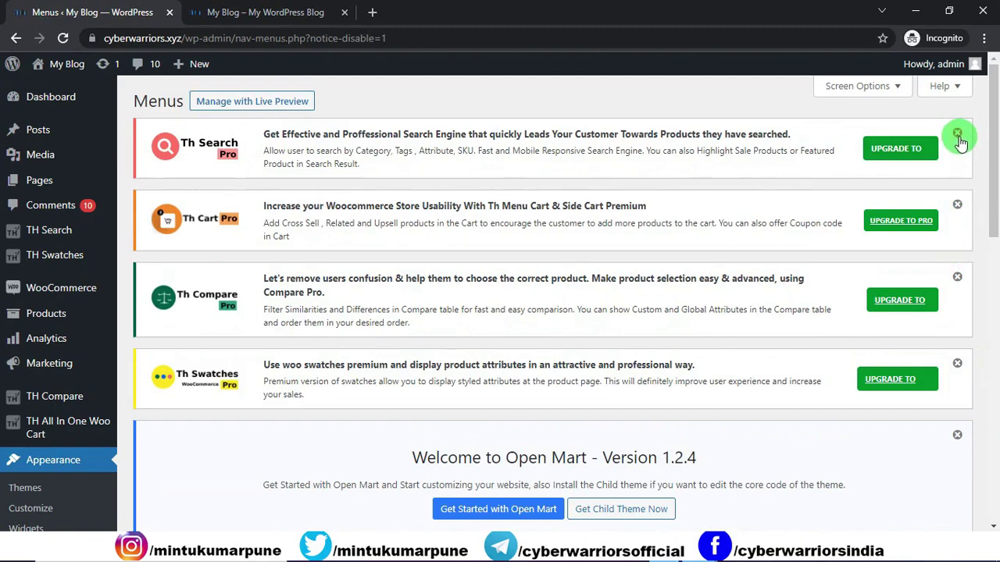
click(959, 135)
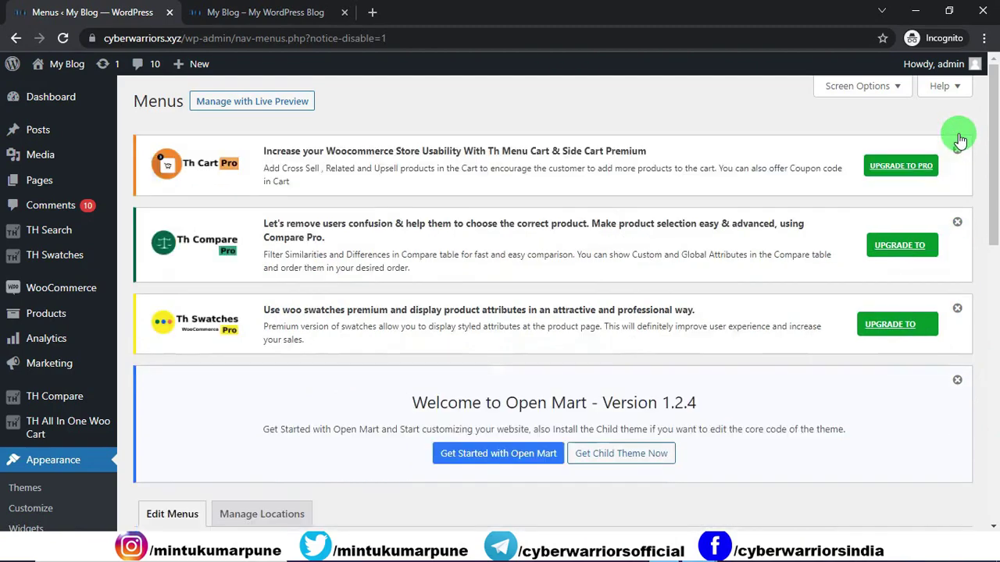
click(958, 135)
click(958, 135)
click(958, 135)
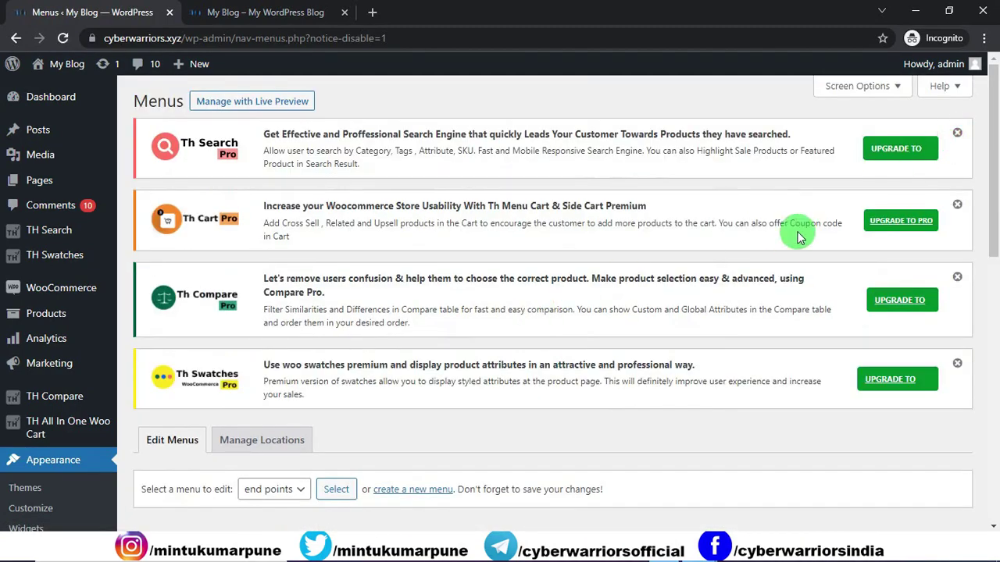
scroll(698, 234, down, 5)
scroll(688, 242, up, 1)
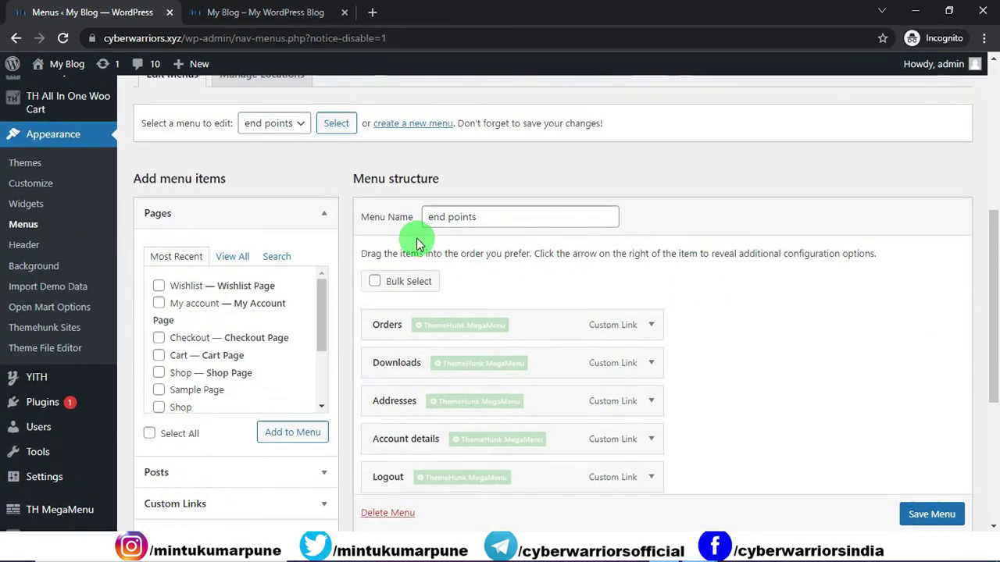
Check the available menus and the Cyber Mart header's duplicated links, then begin a new menu
click(300, 133)
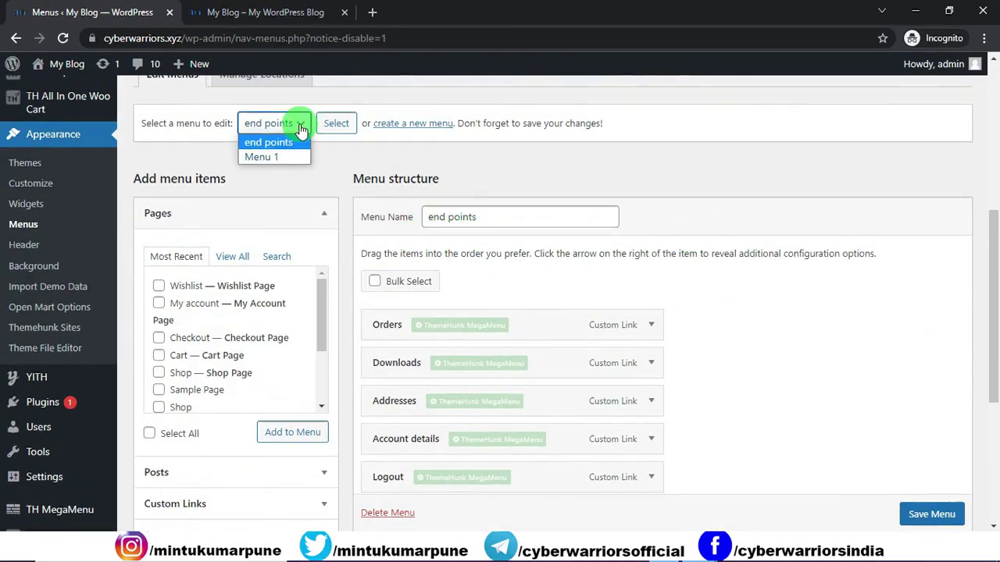
click(330, 163)
click(311, 14)
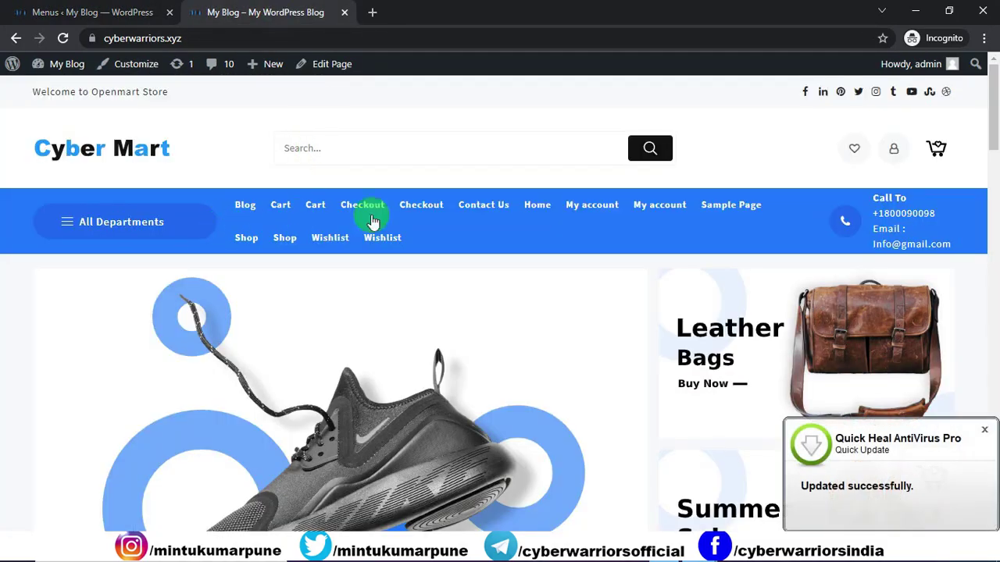
scroll(542, 225, down, 10)
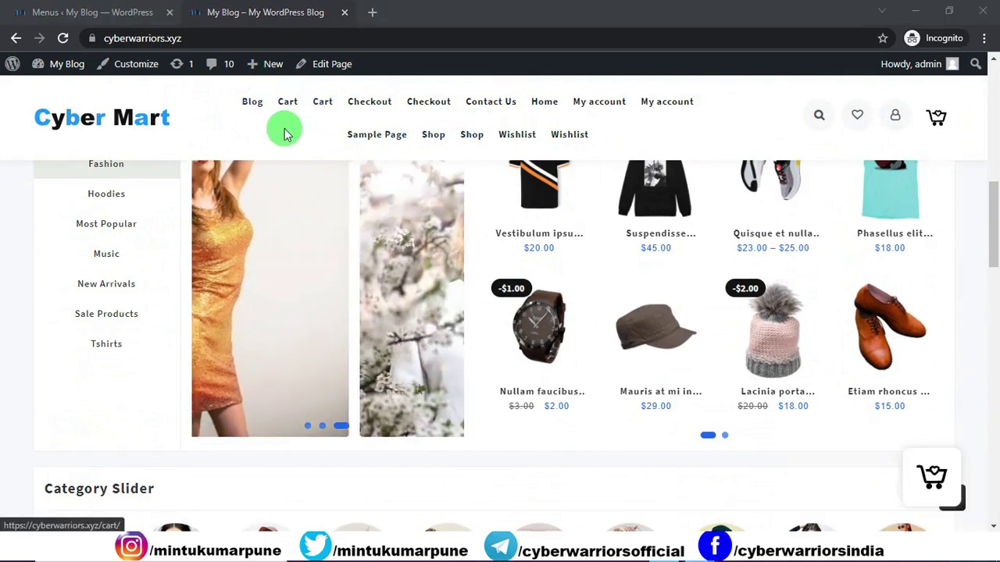
click(144, 24)
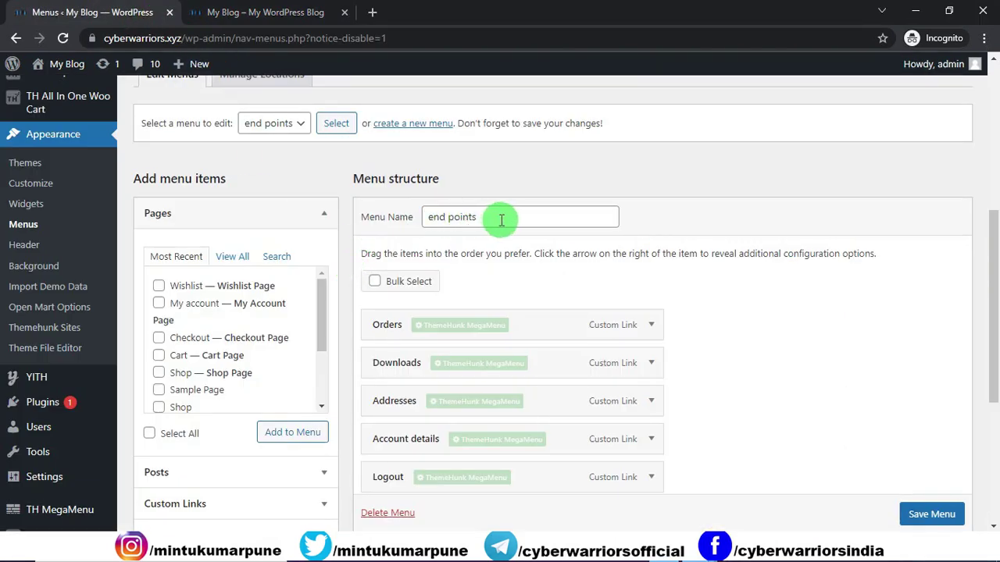
drag(500, 216, 424, 217)
click(403, 125)
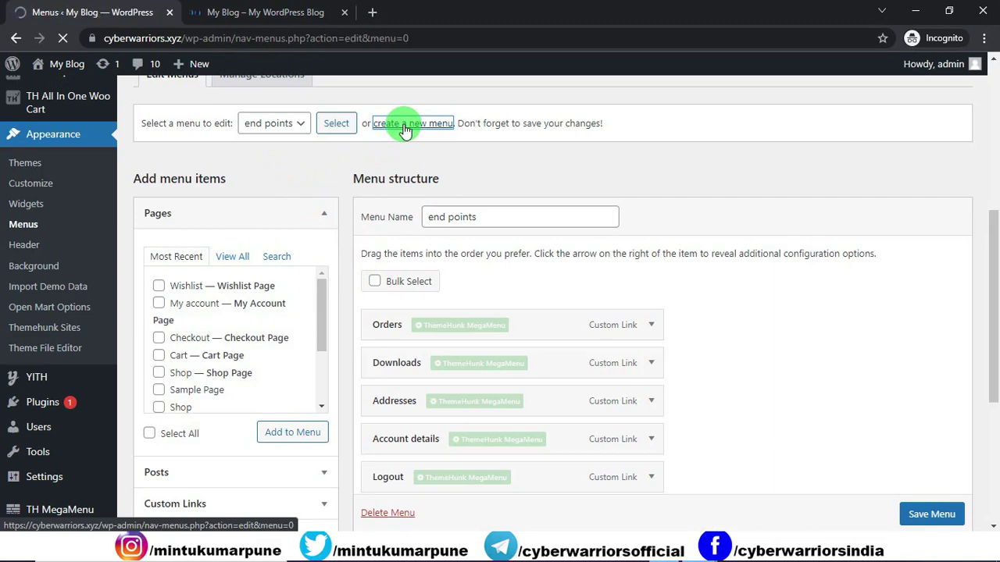
Name the new menu 'main menu' and assign it to the Main display location
scroll(496, 304, down, 5)
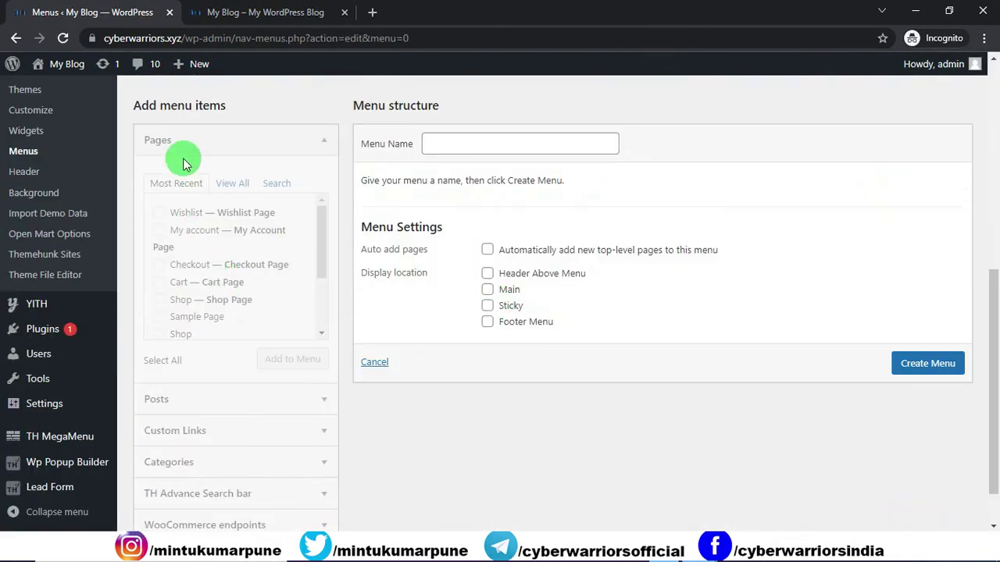
click(448, 143)
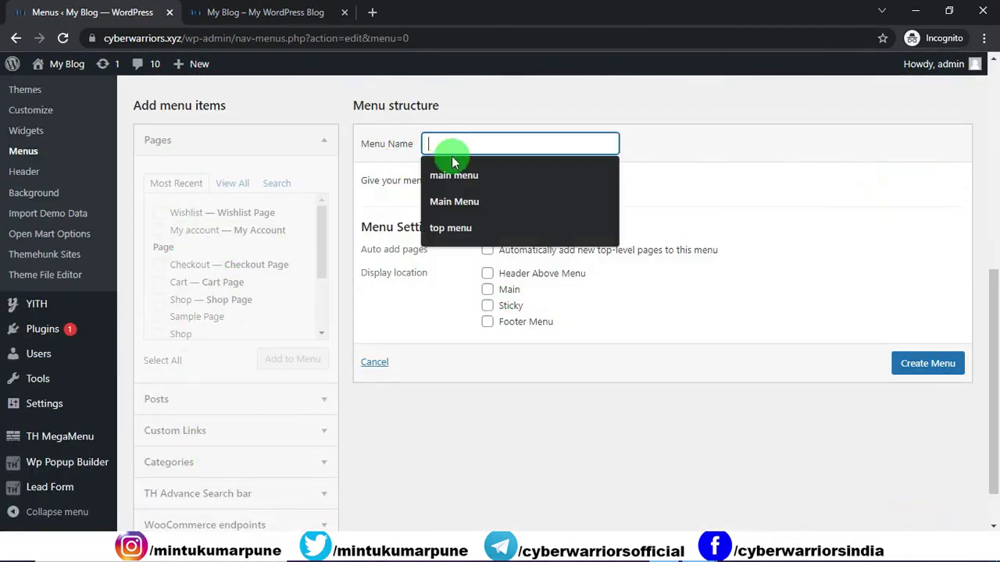
click(456, 176)
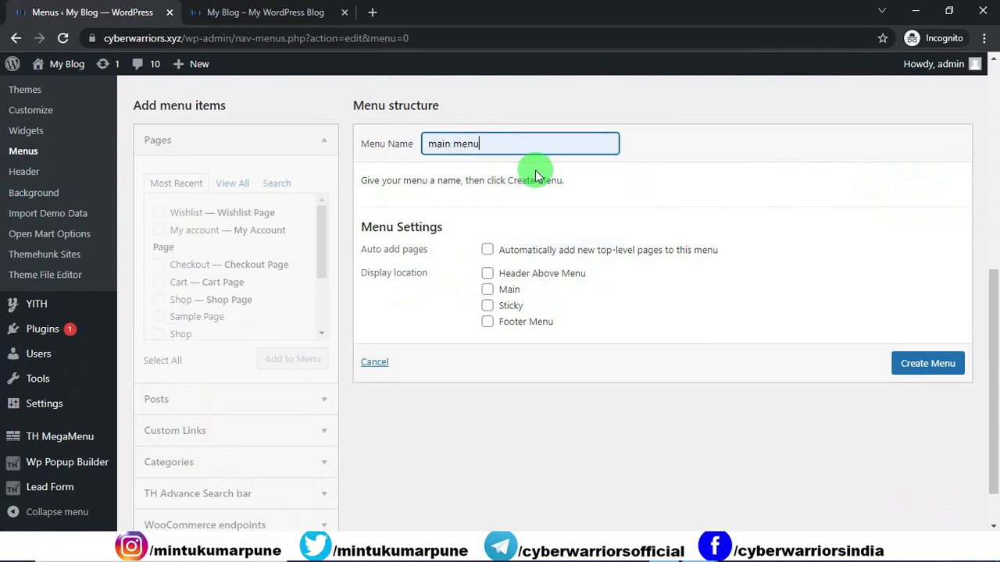
click(488, 293)
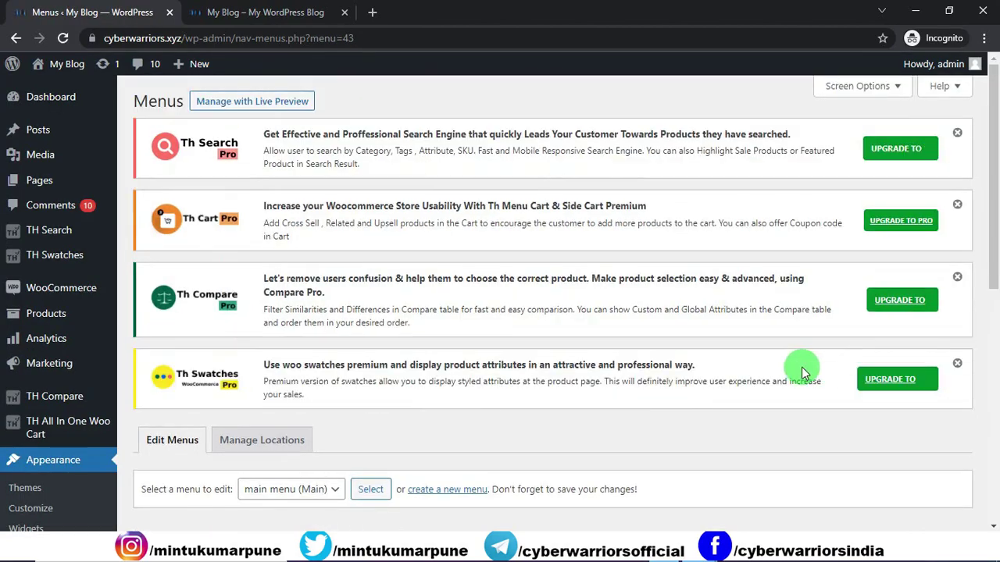
Reload the Cyber Mart storefront to confirm its header bar is now empty of links
scroll(705, 323, down, 5)
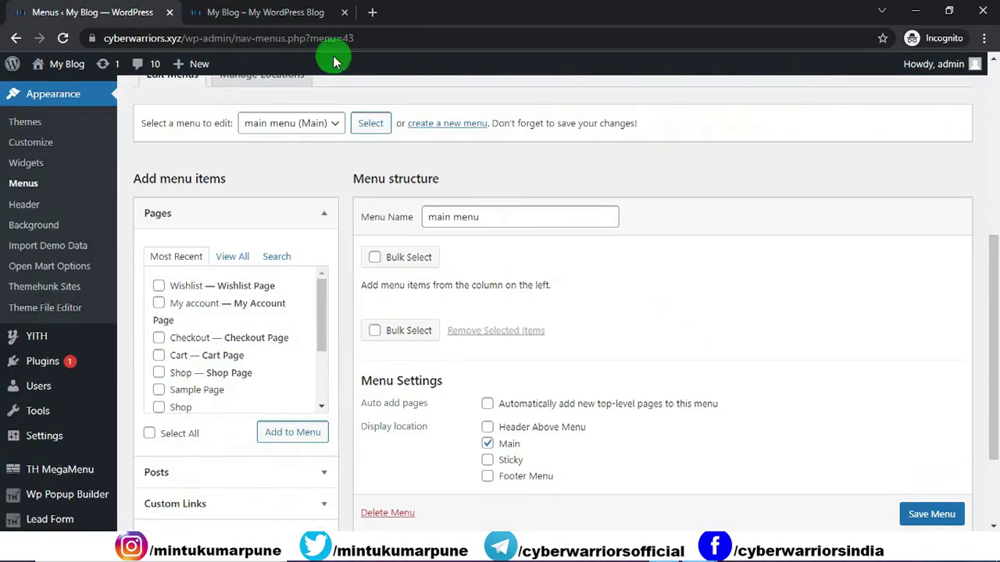
click(242, 14)
scroll(338, 180, up, 5)
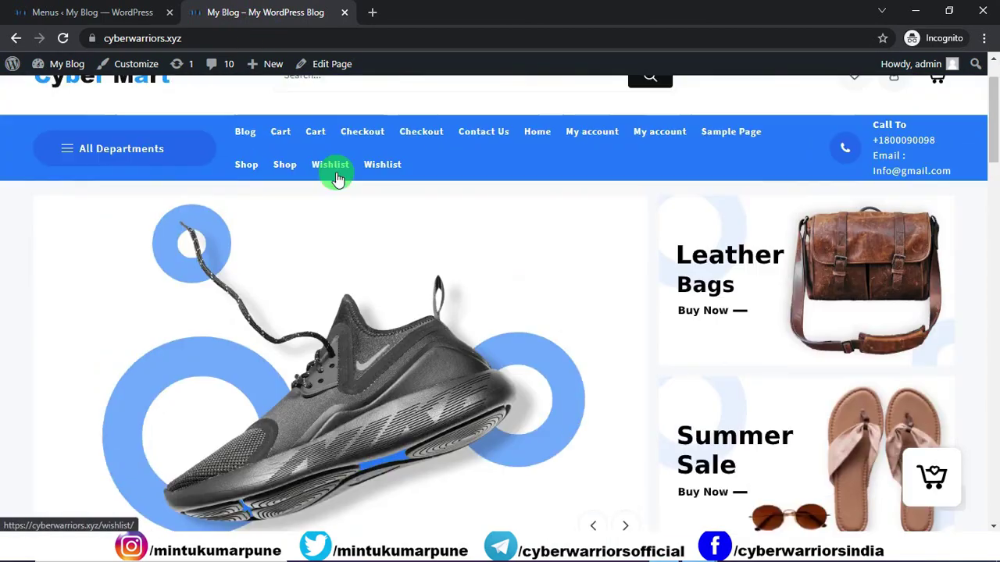
click(67, 43)
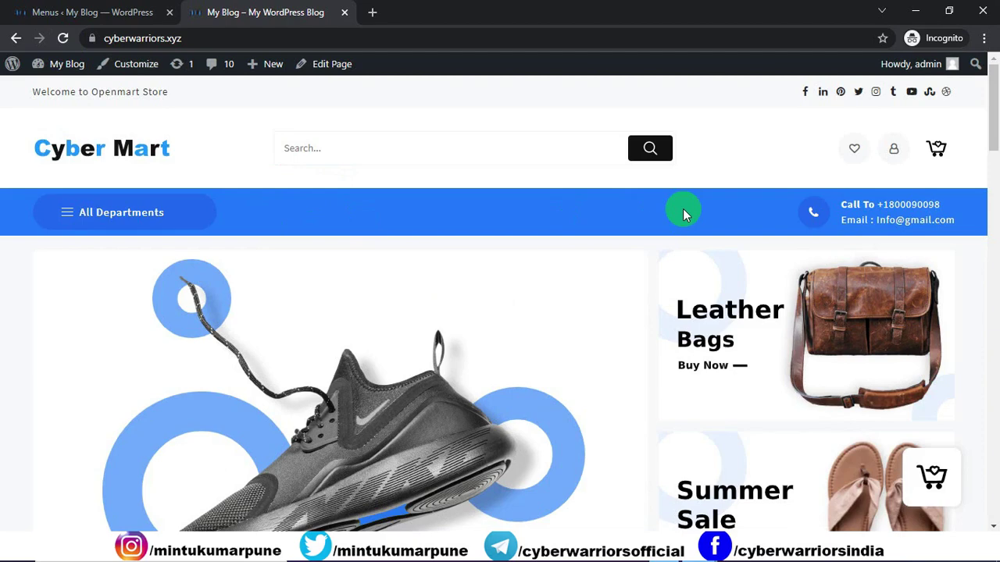
click(125, 12)
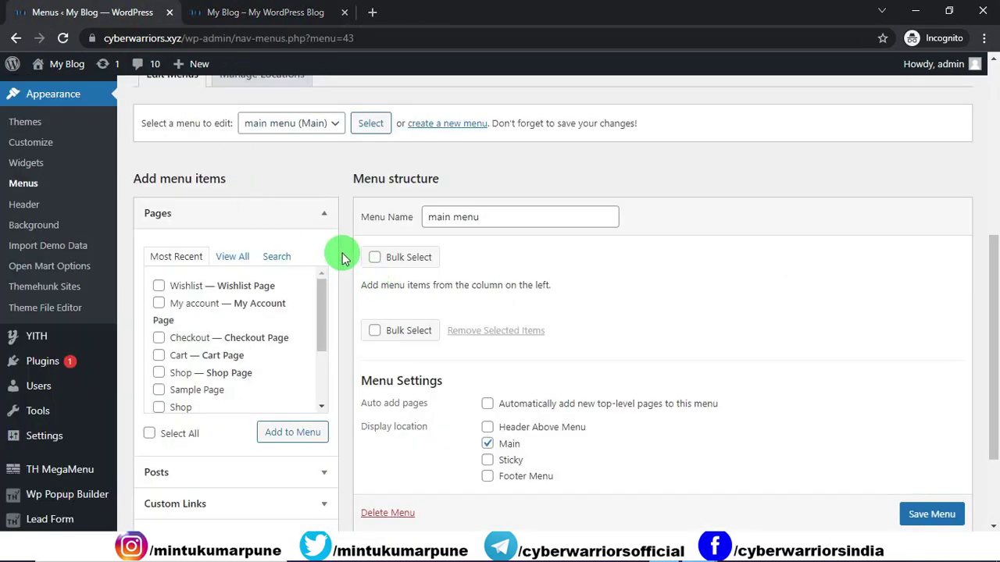
From all pages, add Home, Cart, Checkout, Contact Us, My account, Shop and Wishlist to main menu
scroll(341, 262, down, 1)
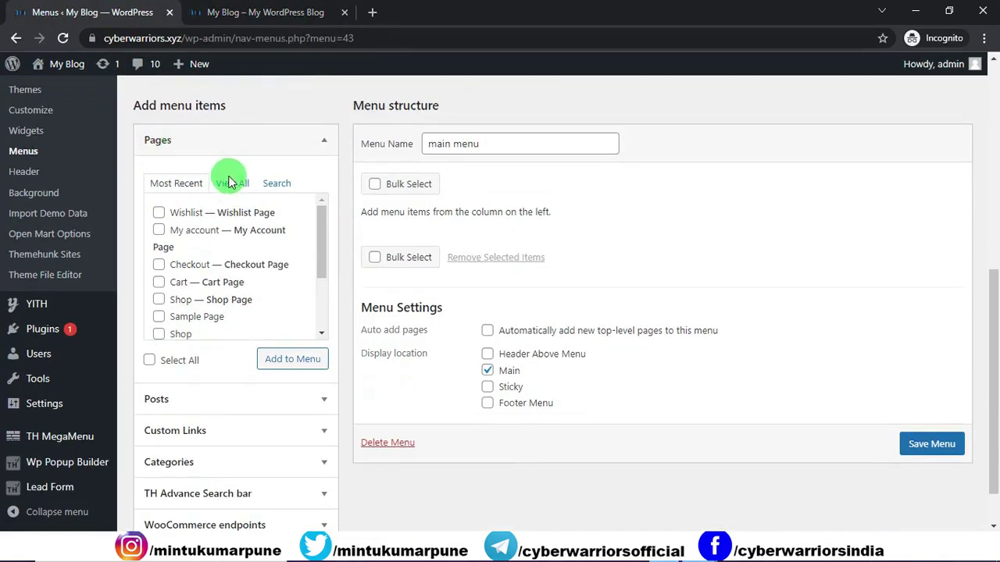
click(235, 183)
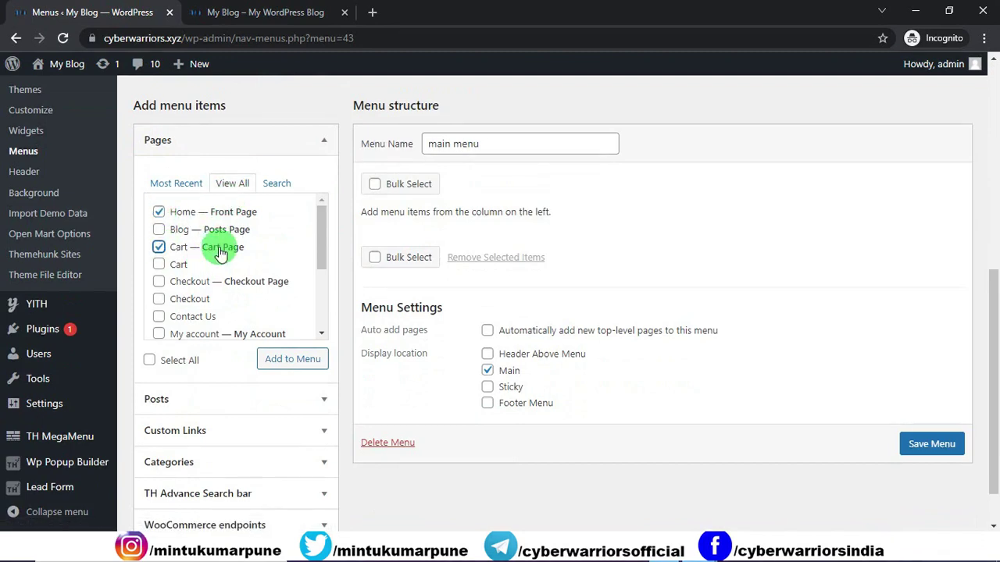
click(159, 283)
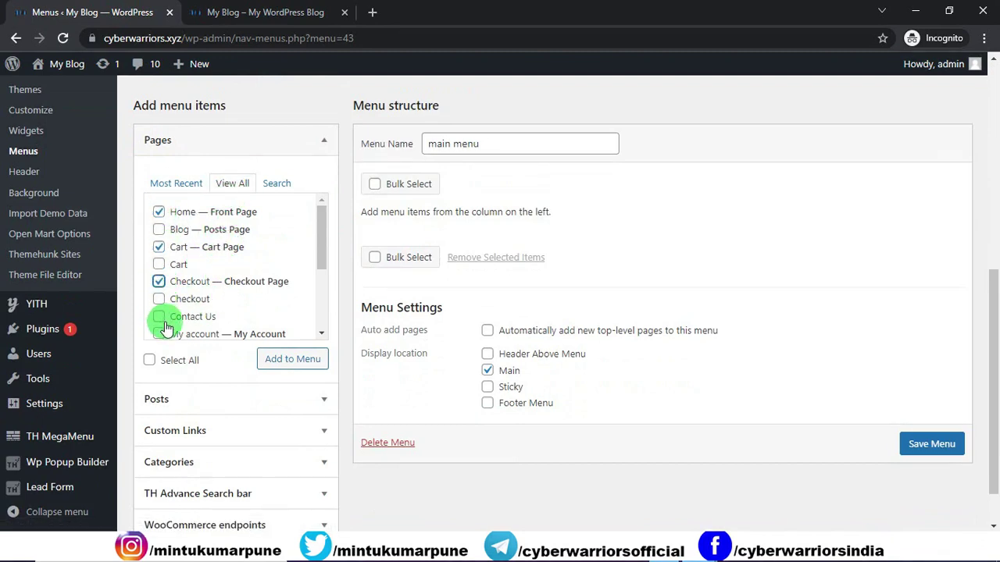
click(159, 317)
scroll(164, 281, down, 1)
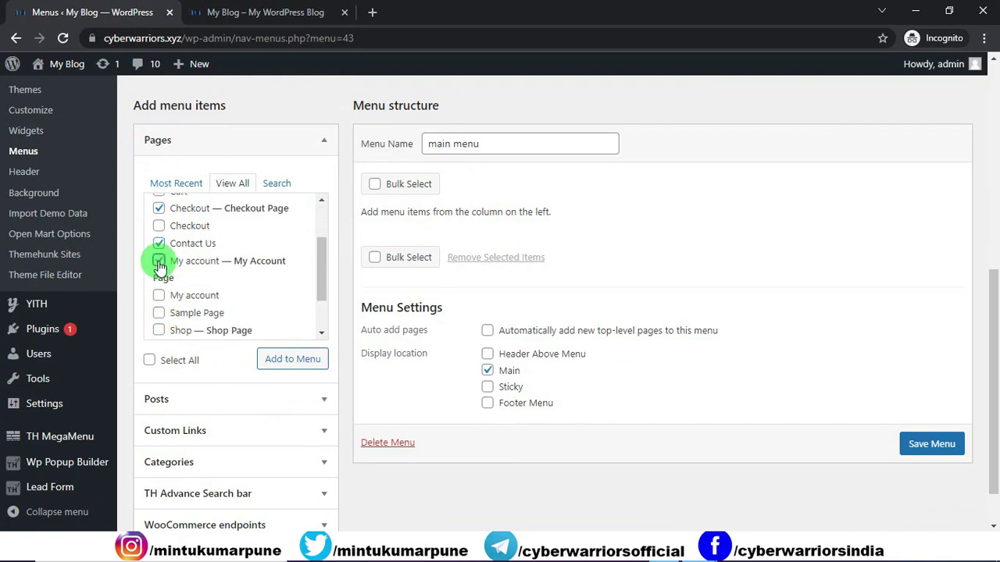
scroll(160, 268, down, 1)
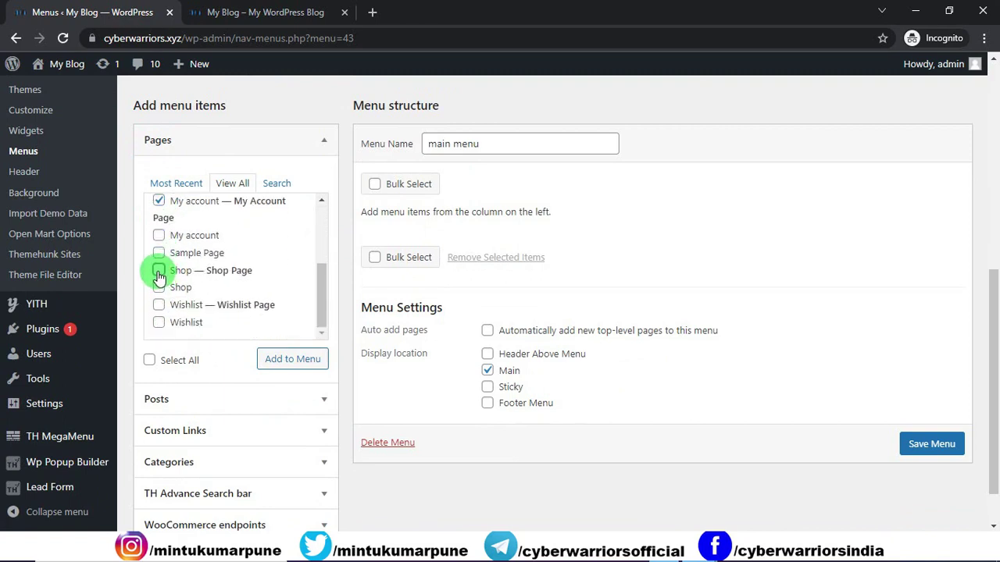
click(161, 307)
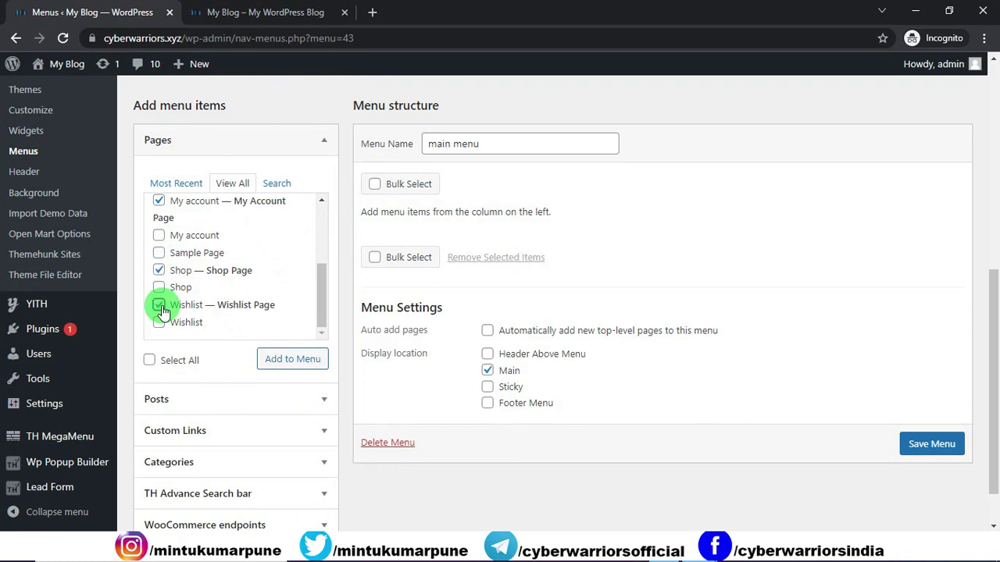
scroll(161, 308, down, 1)
click(293, 302)
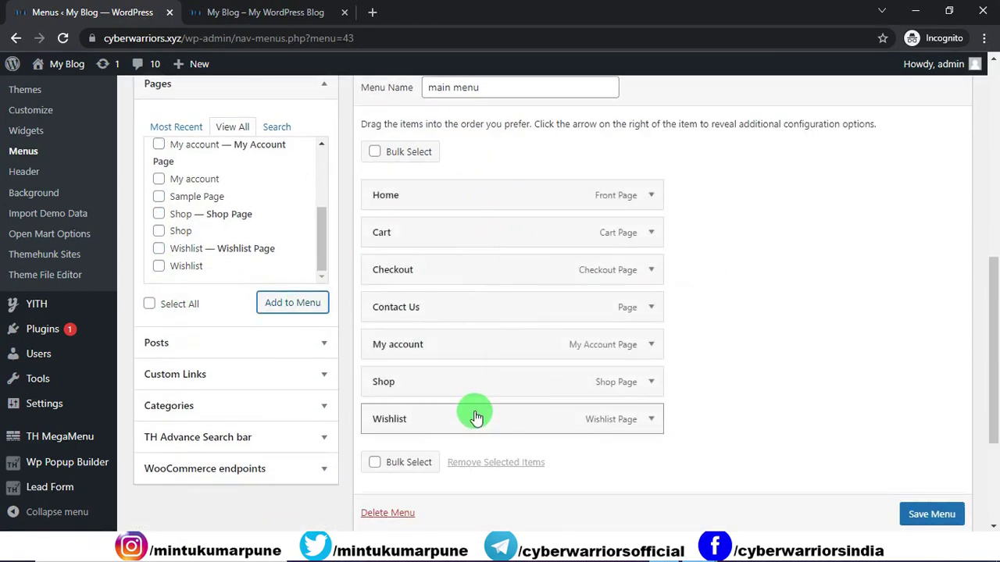
Move Contact Us to the bottom and Shop, Wishlist, My account up under Home, then save
scroll(282, 372, down, 3)
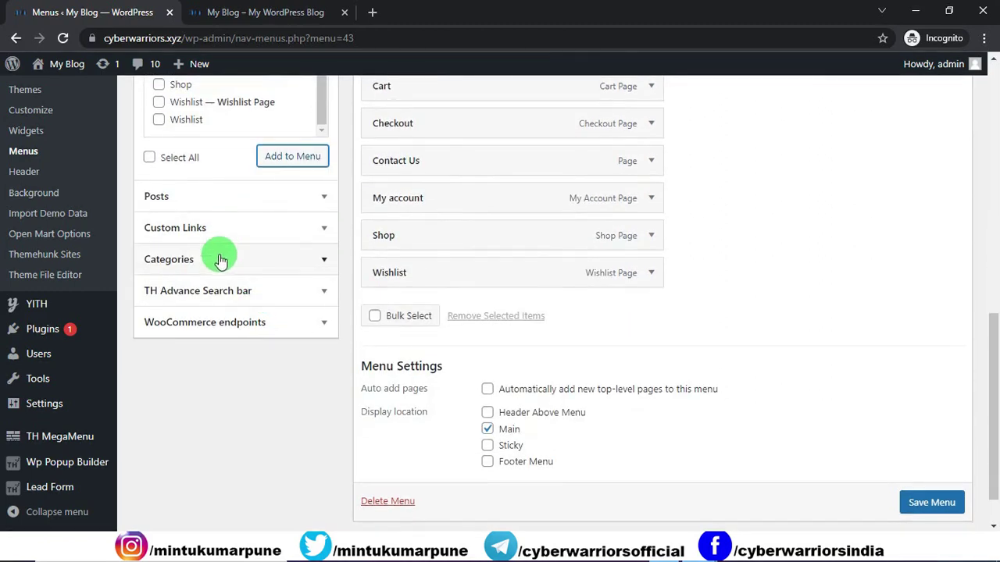
click(219, 259)
scroll(220, 259, up, 3)
click(228, 222)
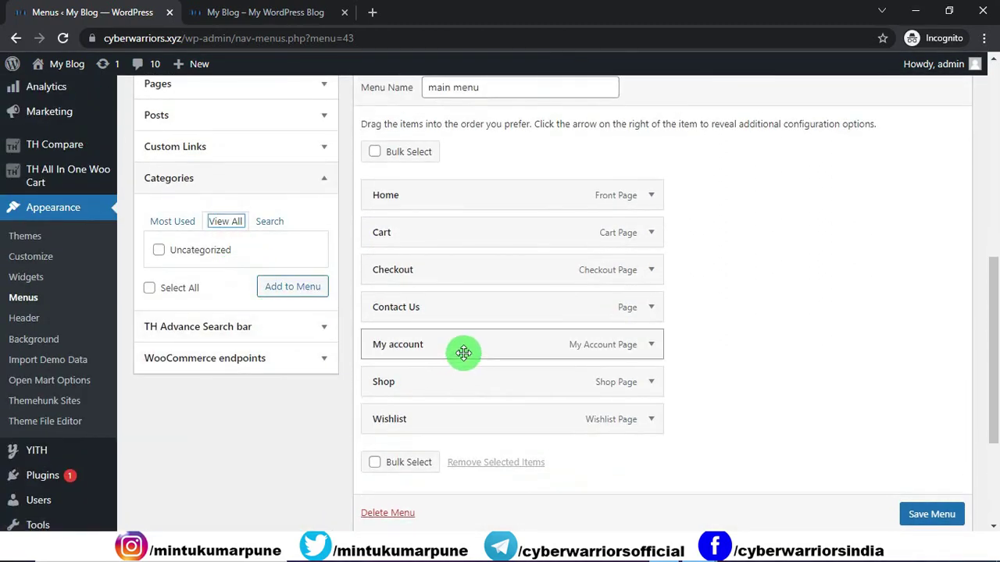
drag(401, 310, 400, 422)
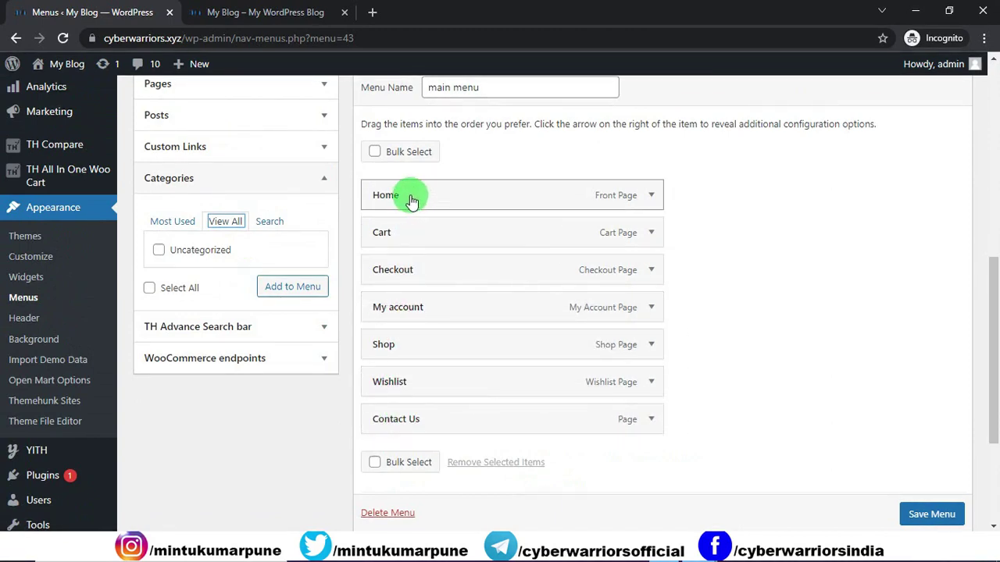
drag(384, 349, 385, 231)
drag(382, 351, 402, 283)
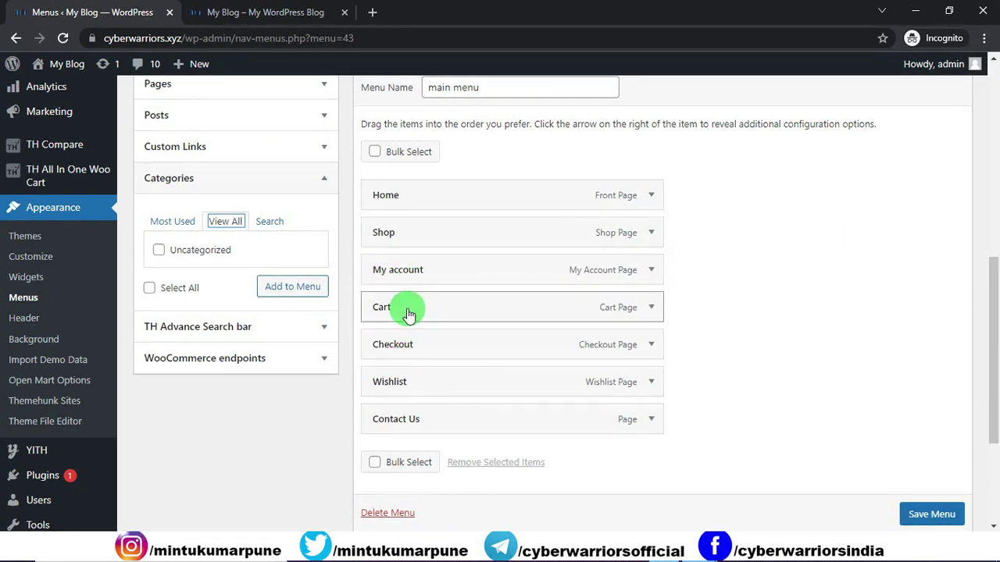
drag(406, 388, 401, 286)
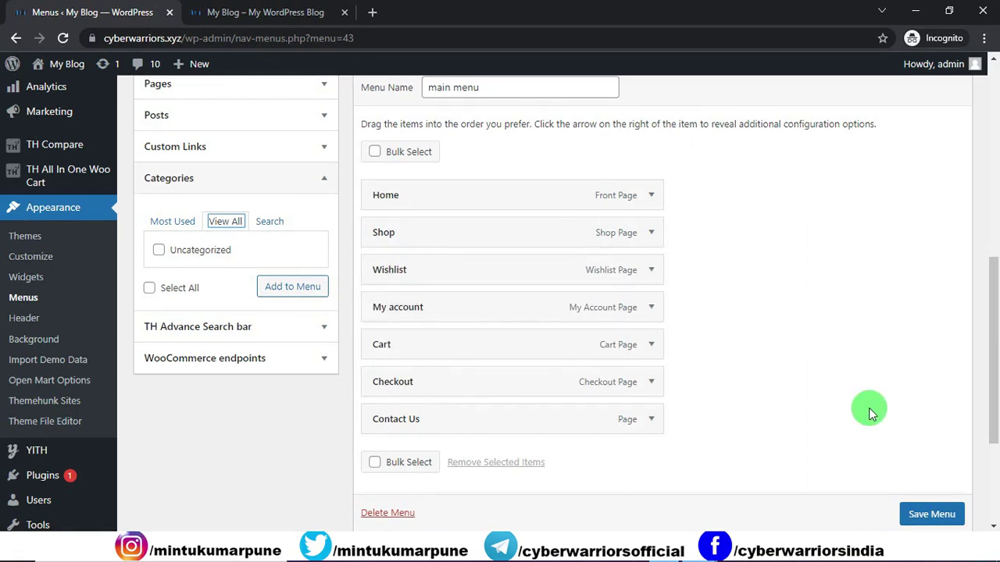
scroll(868, 408, down, 3)
click(921, 510)
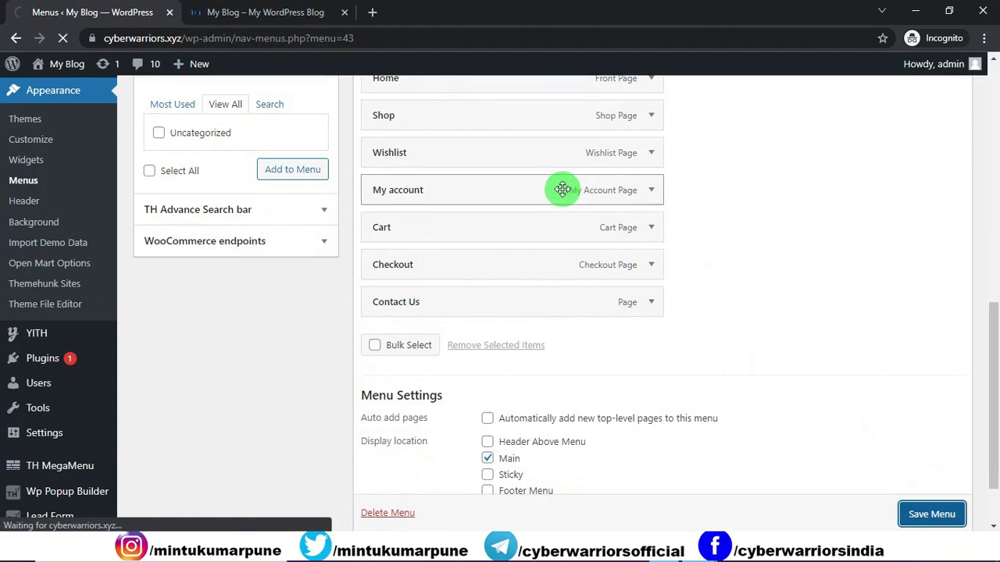
click(285, 14)
click(64, 38)
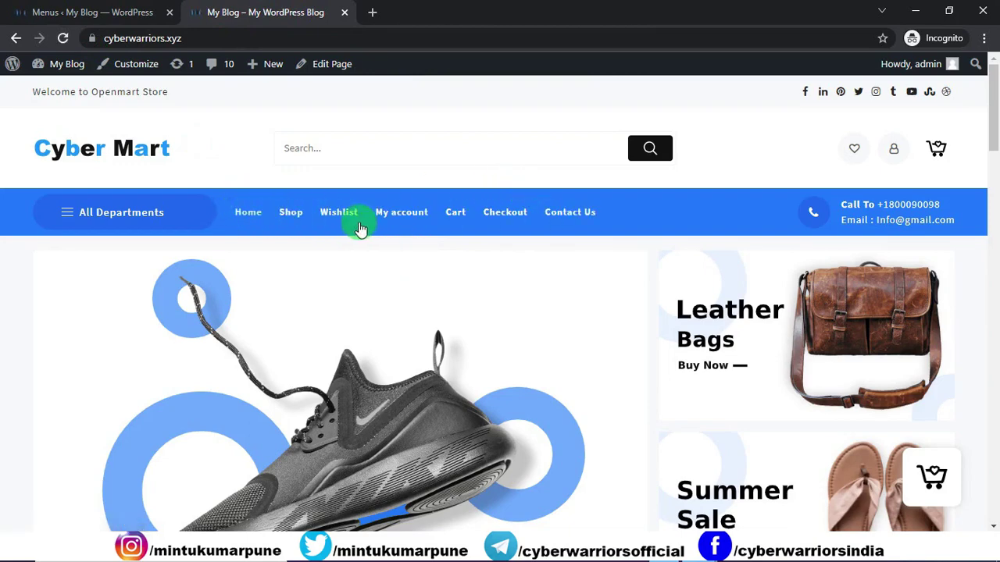
click(290, 217)
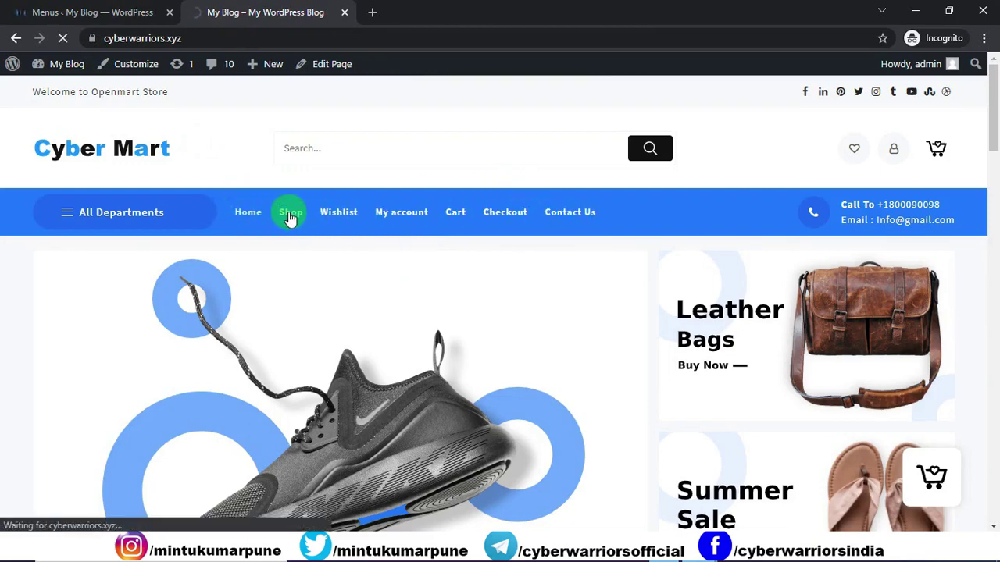
scroll(392, 249, down, 10)
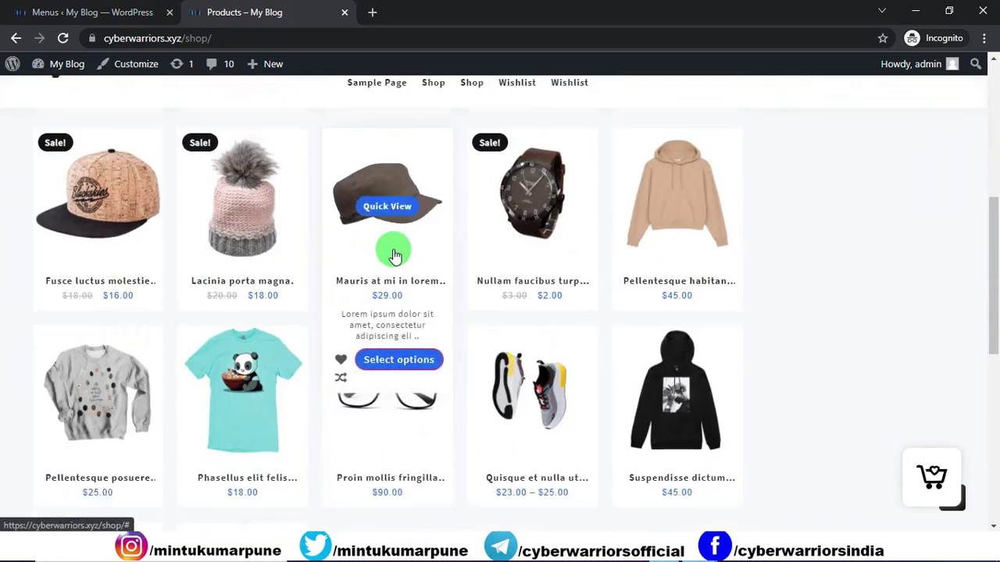
scroll(393, 251, up, 3)
scroll(393, 250, up, 7)
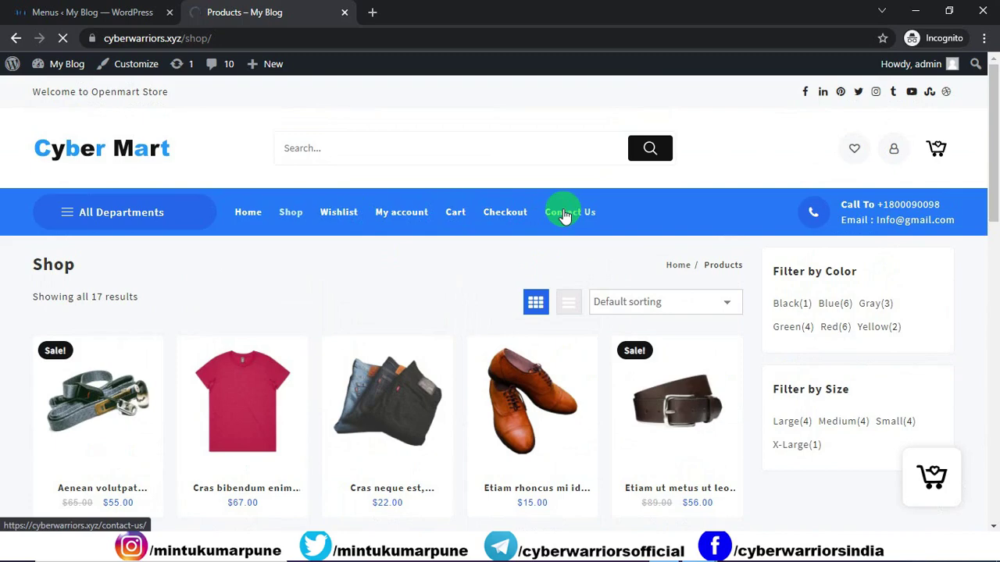
scroll(543, 235, down, 5)
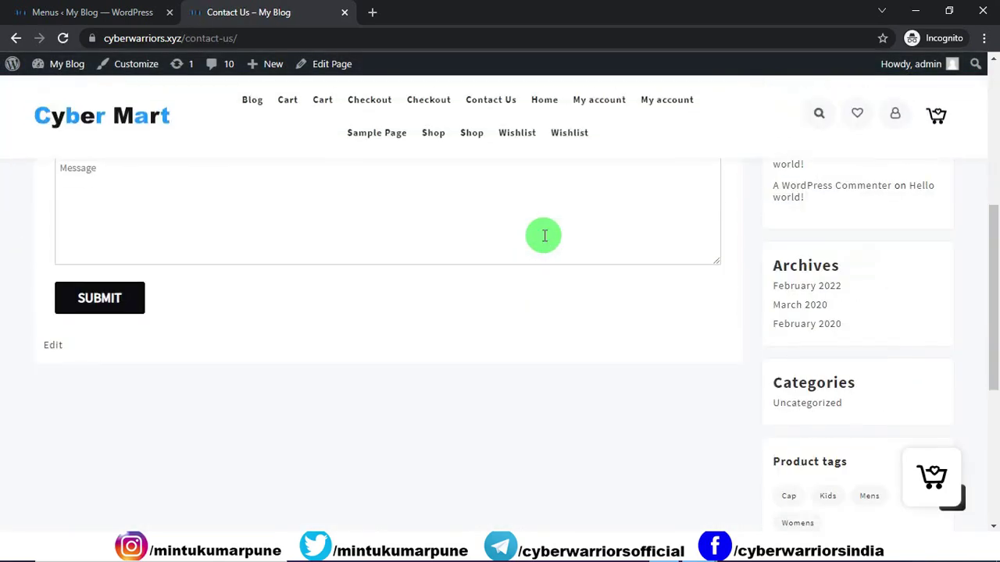
scroll(543, 235, up, 2)
scroll(545, 236, up, 3)
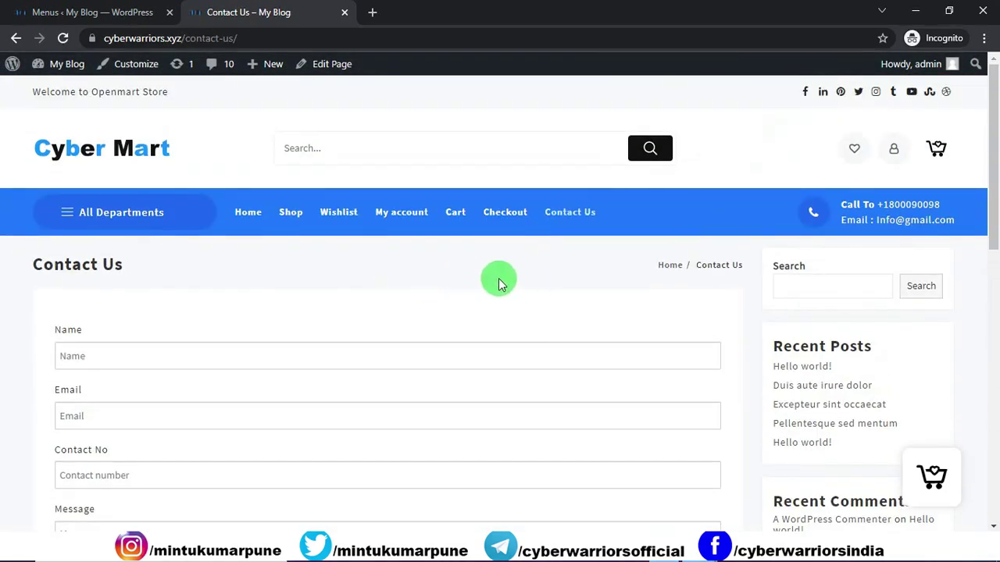
click(248, 211)
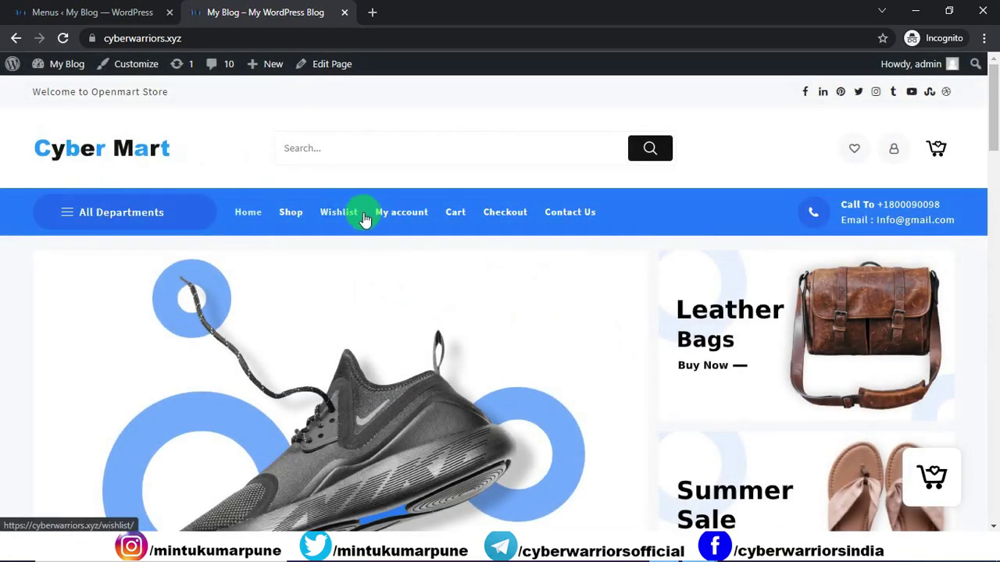
click(121, 22)
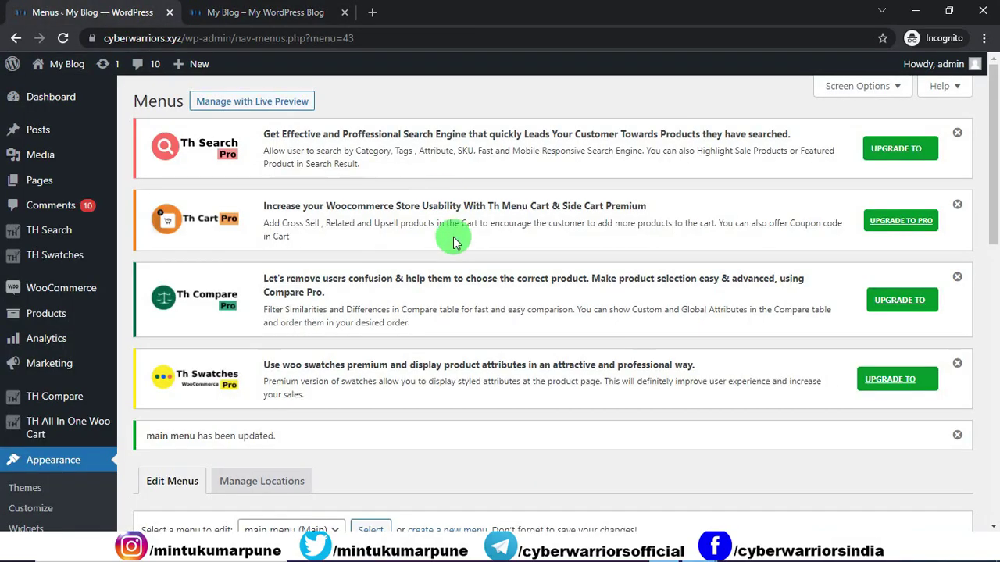
scroll(441, 250, down, 3)
scroll(390, 156, down, 1)
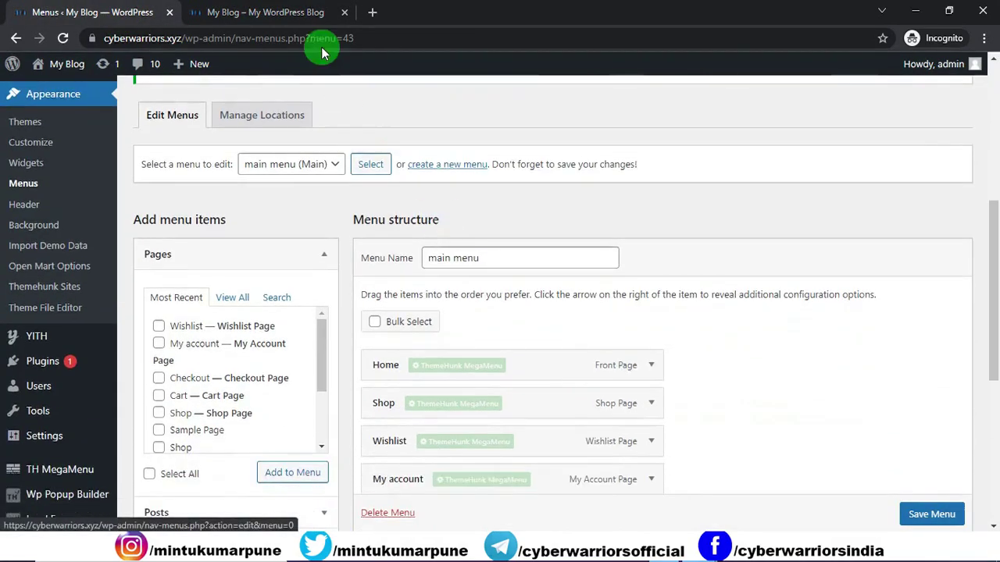
click(262, 12)
scroll(481, 230, down, 8)
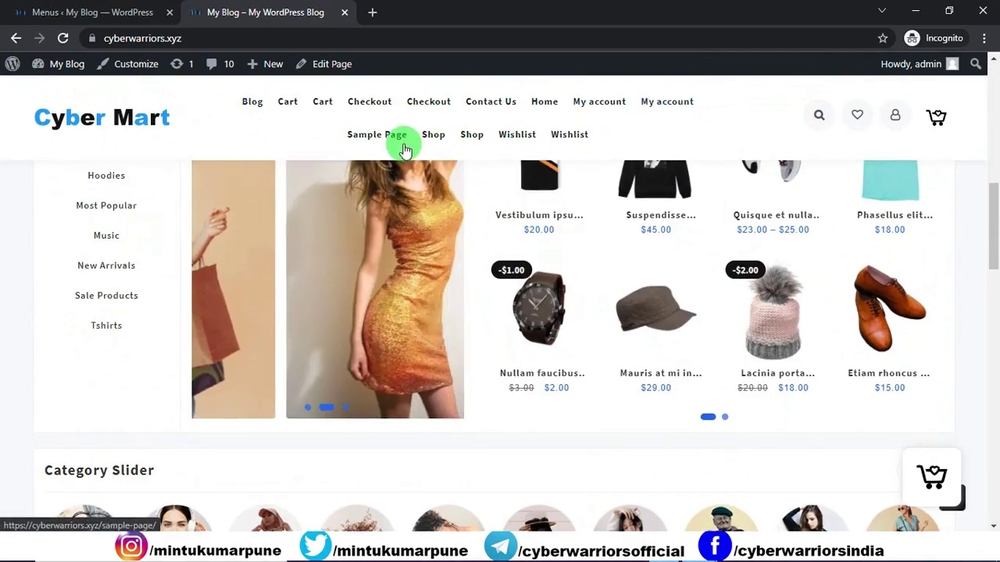
scroll(462, 240, up, 3)
scroll(461, 243, up, 10)
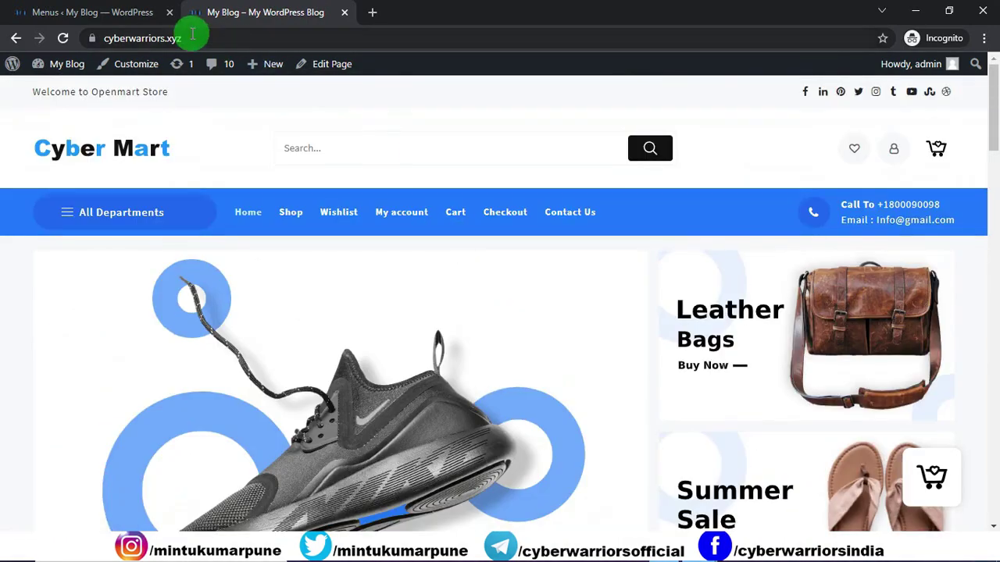
click(133, 12)
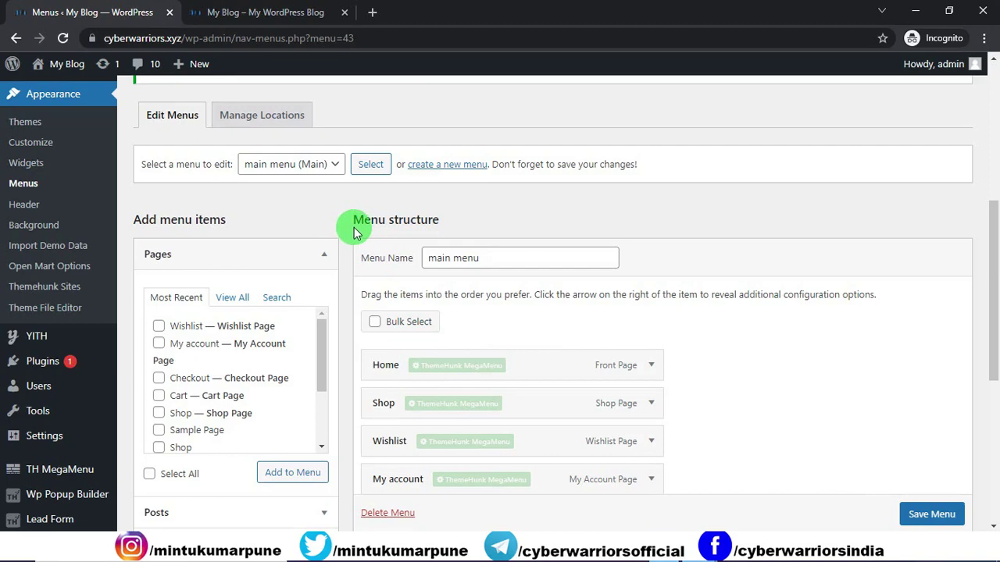
Under Manage Locations, assign main menu to the Sticky location and save the changes
click(439, 166)
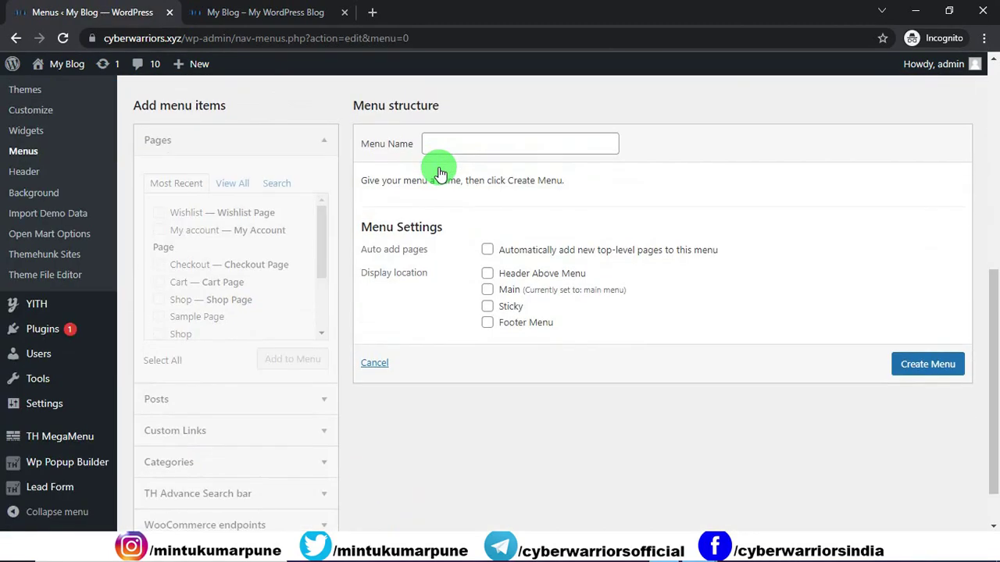
scroll(440, 168, up, 6)
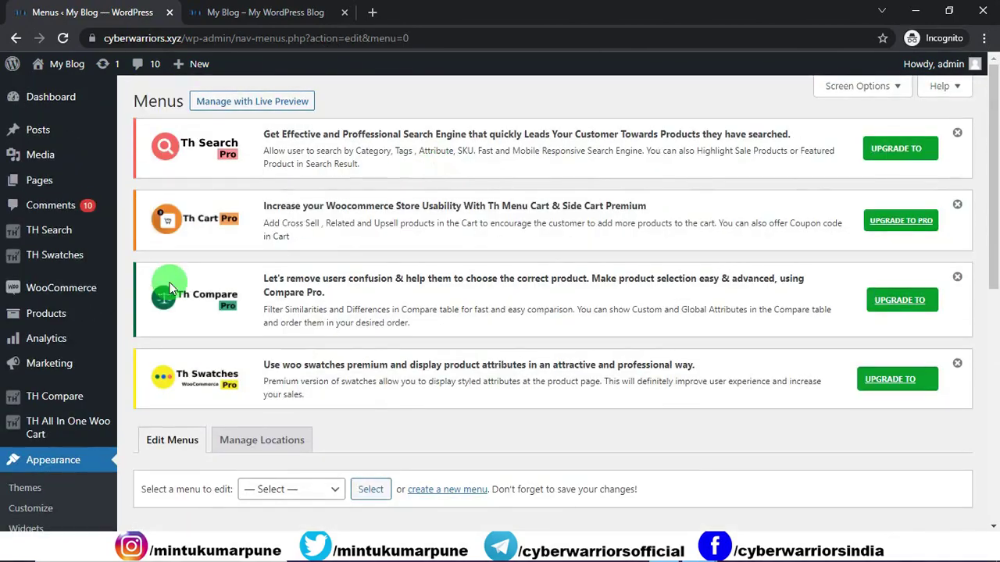
scroll(47, 471, down, 2)
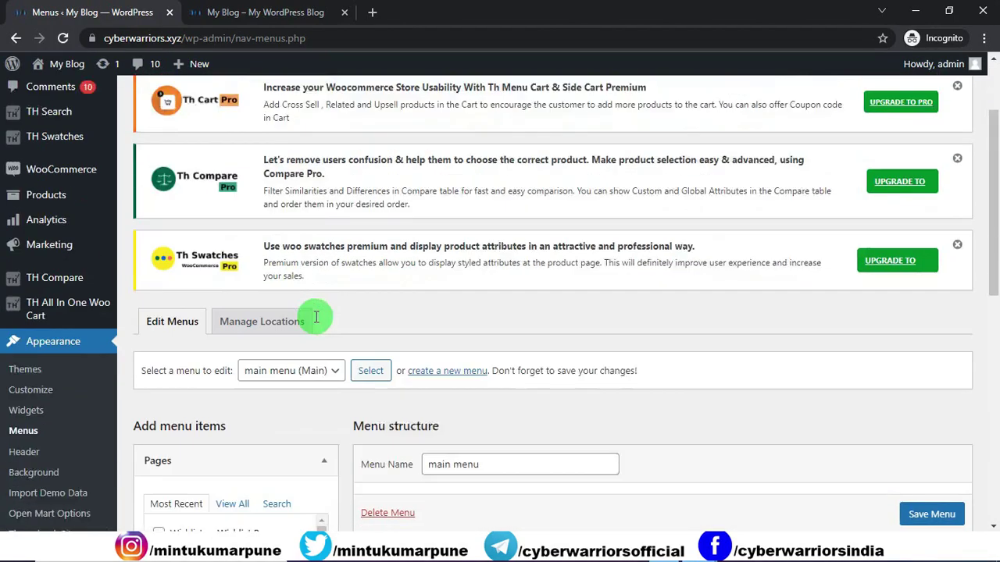
scroll(312, 374, down, 3)
click(264, 151)
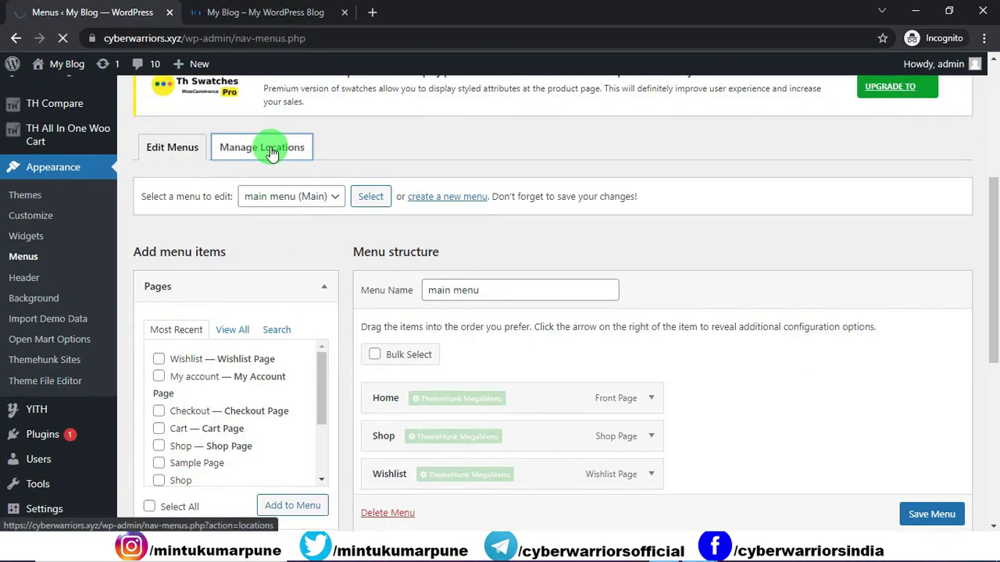
scroll(352, 204, down, 5)
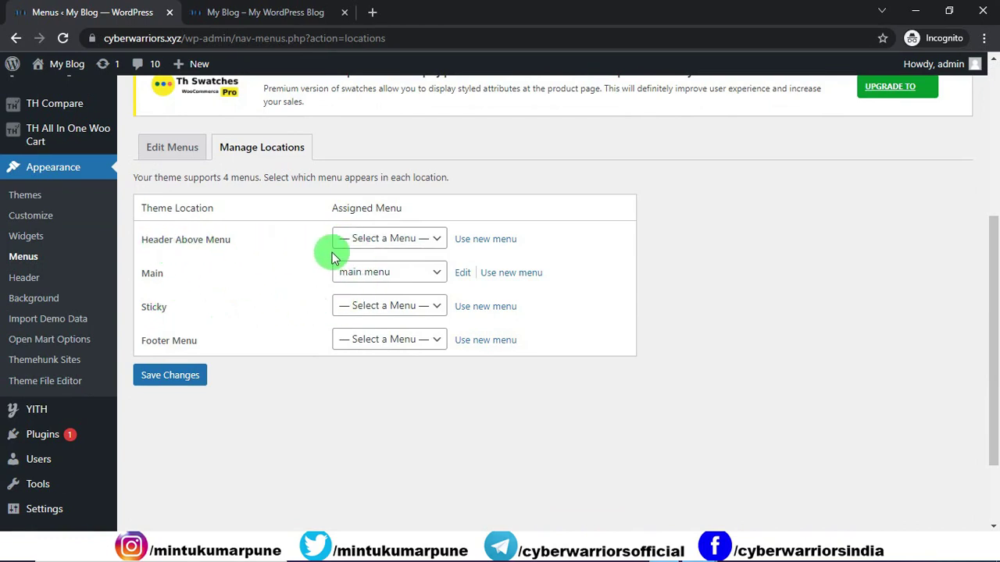
click(406, 308)
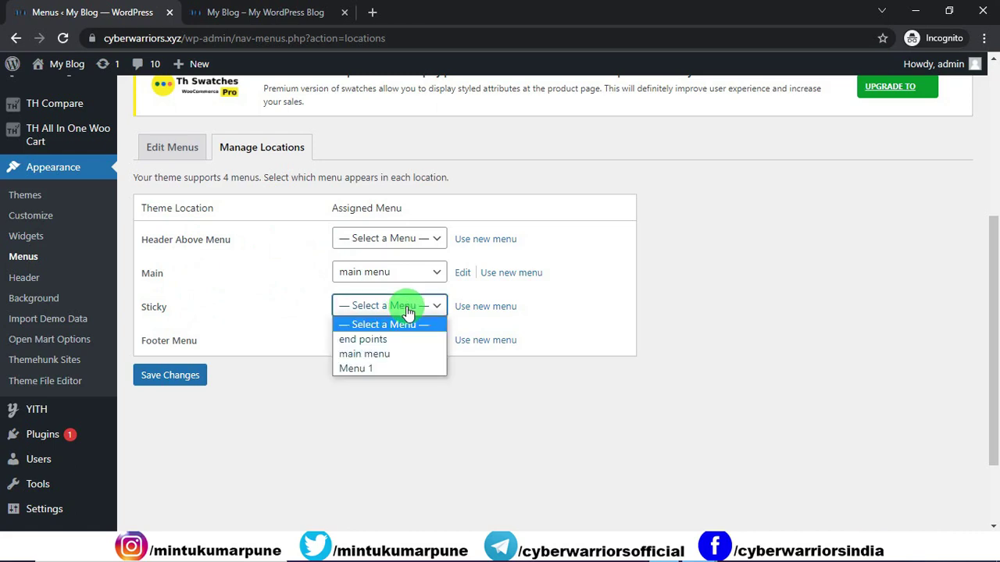
click(384, 354)
click(179, 388)
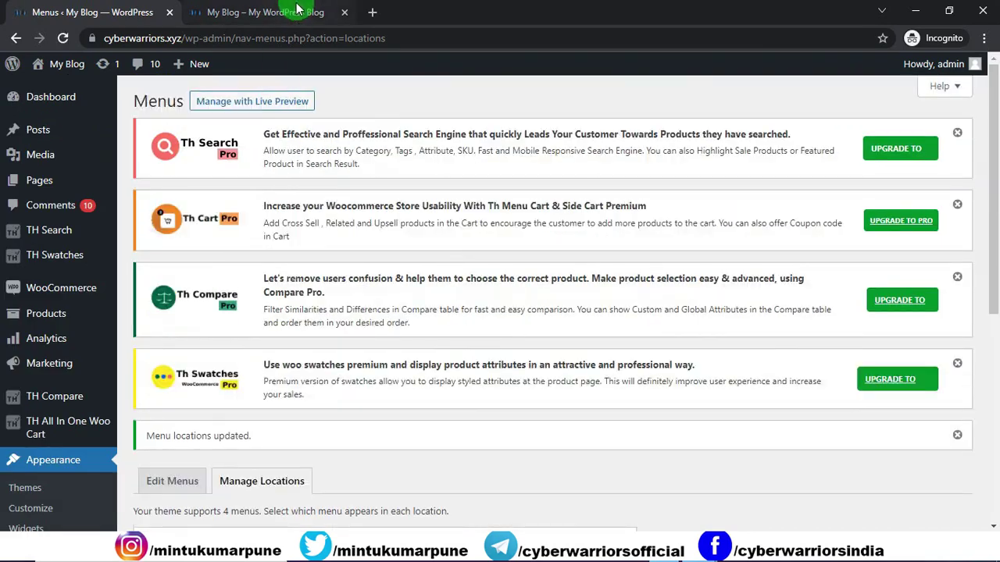
click(297, 9)
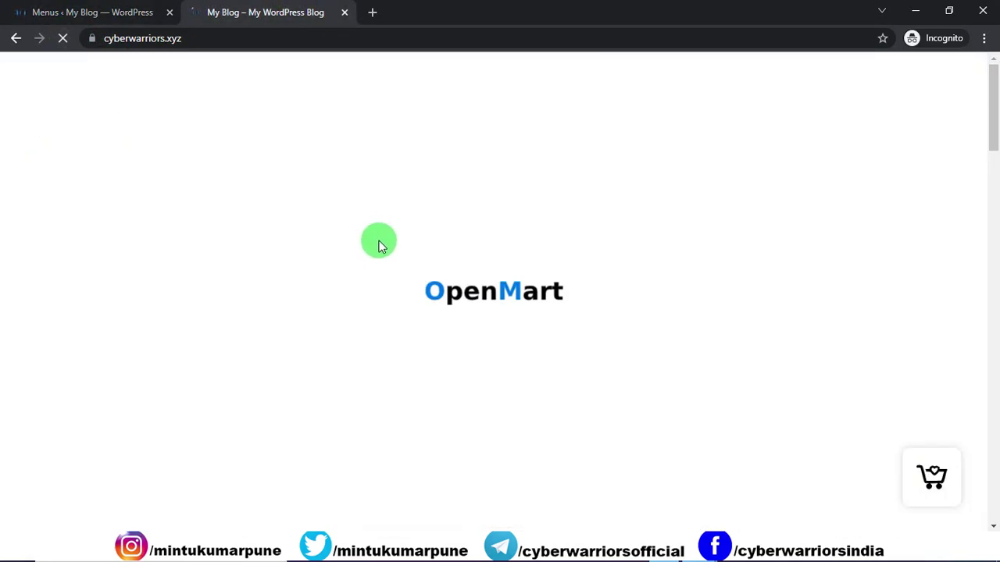
Scroll the Cyber Mart storefront to verify the sticky header shows all seven main menu links
scroll(491, 275, down, 10)
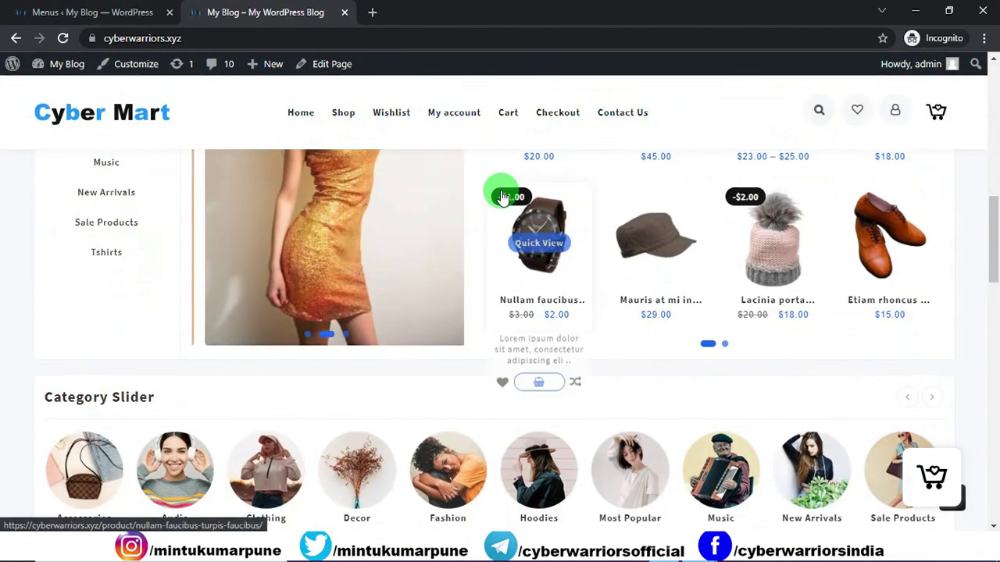
scroll(500, 195, up, 10)
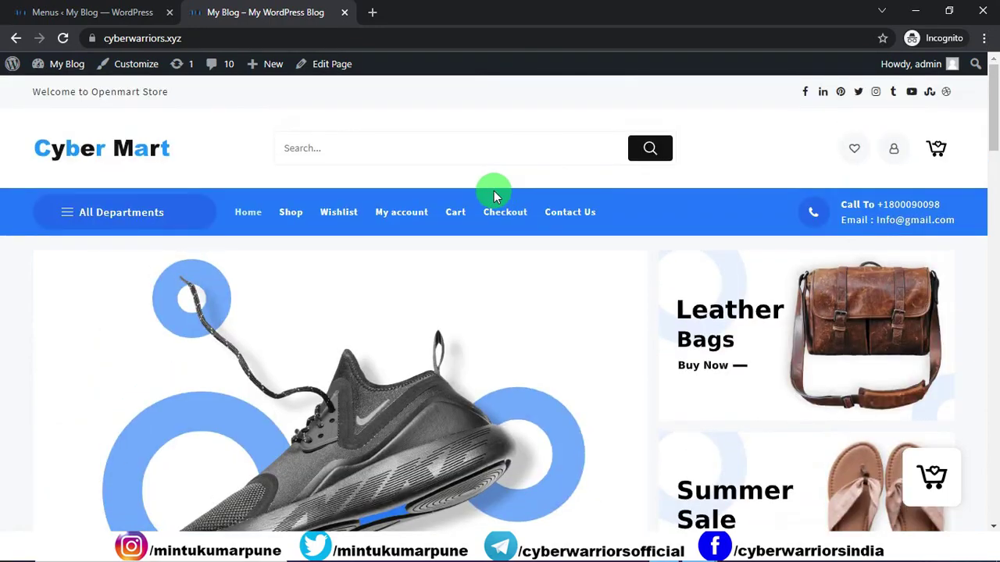
scroll(478, 381, down, 7)
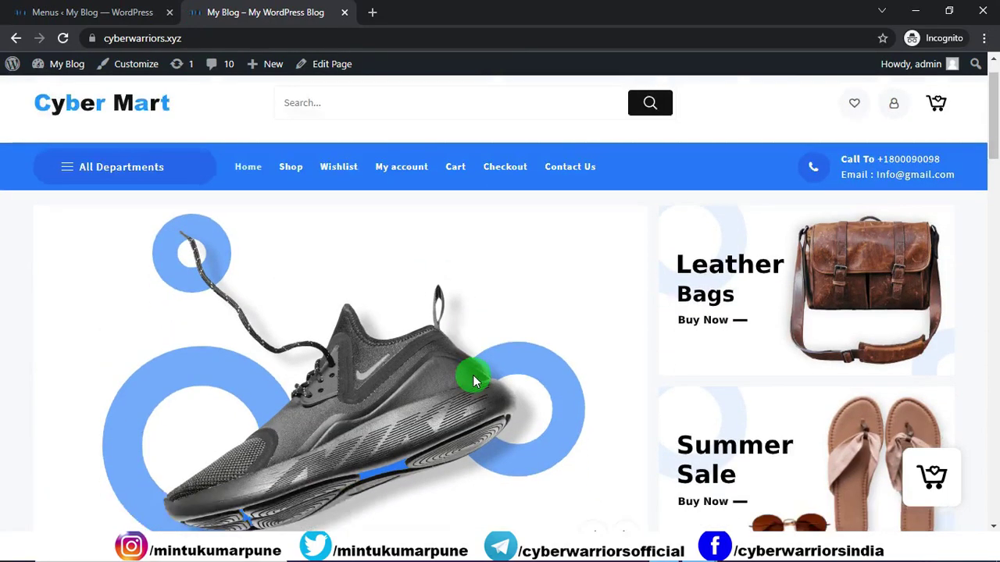
mouse_move(536, 301)
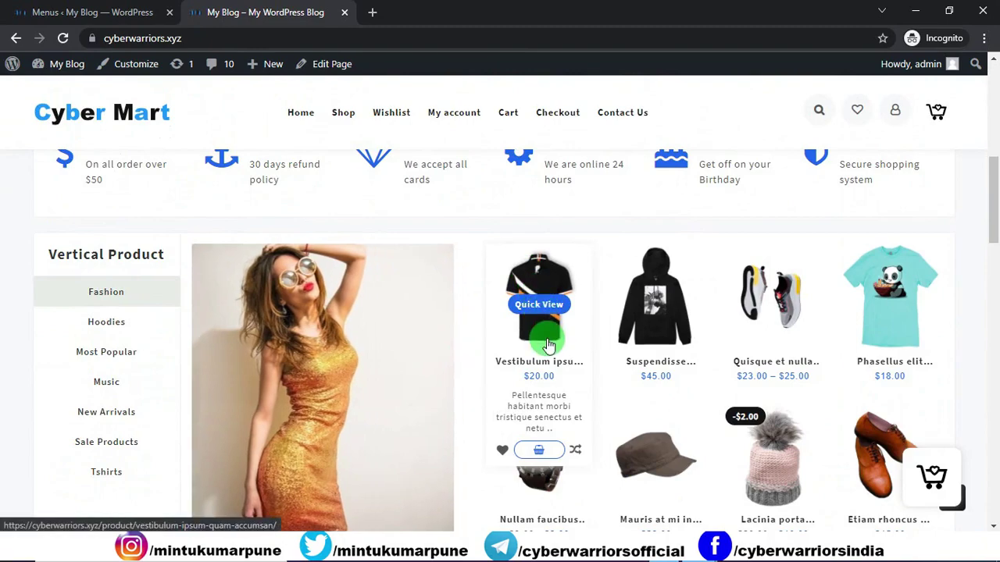
scroll(547, 341, up, 7)
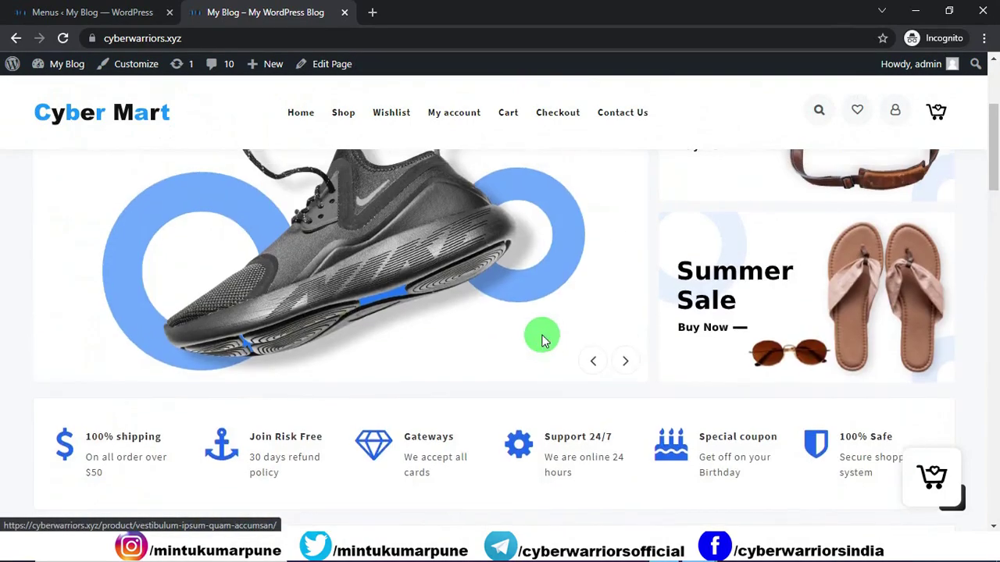
click(100, 12)
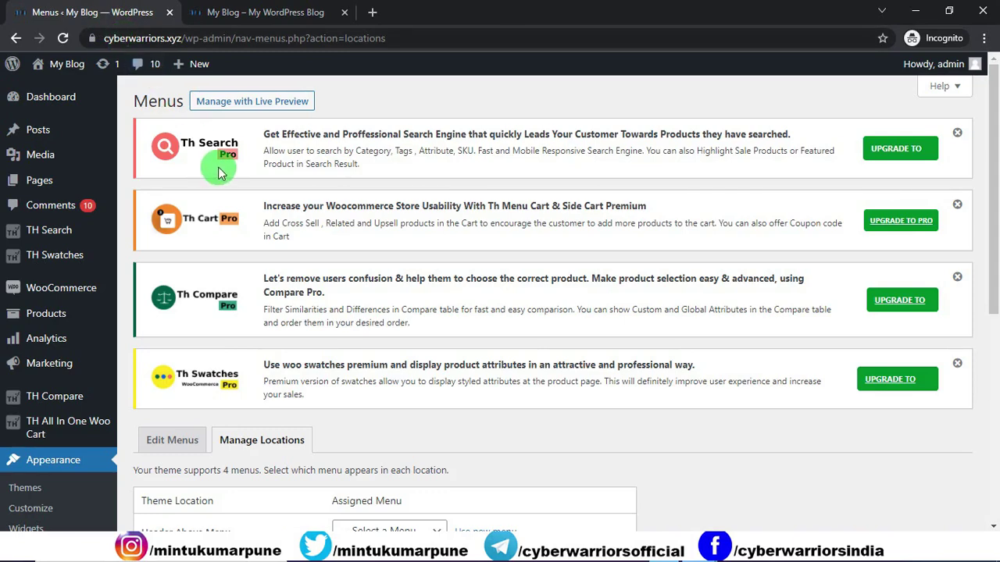
Go to Products > All Products and compare it with the storefront's product listing
click(49, 103)
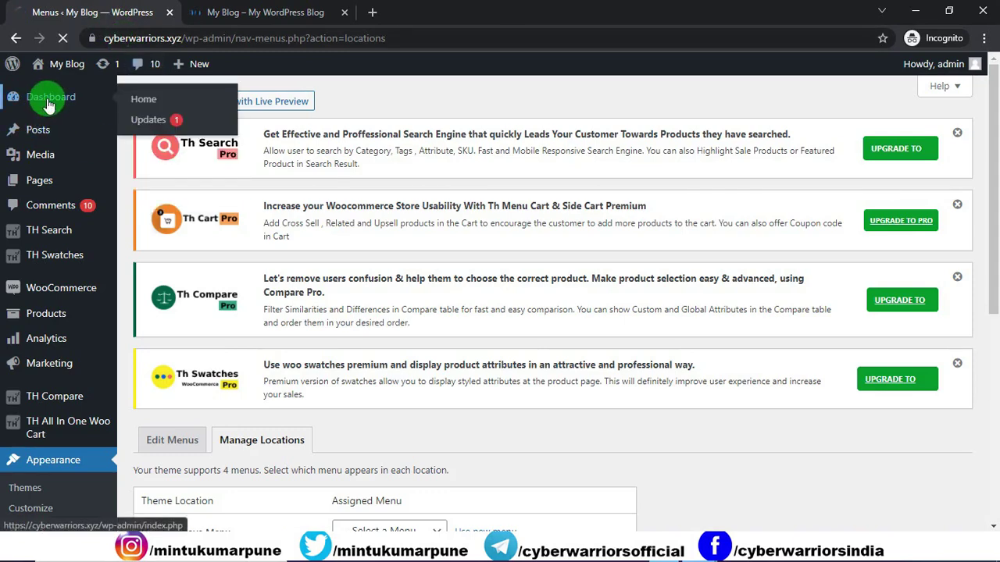
mouse_move(39, 367)
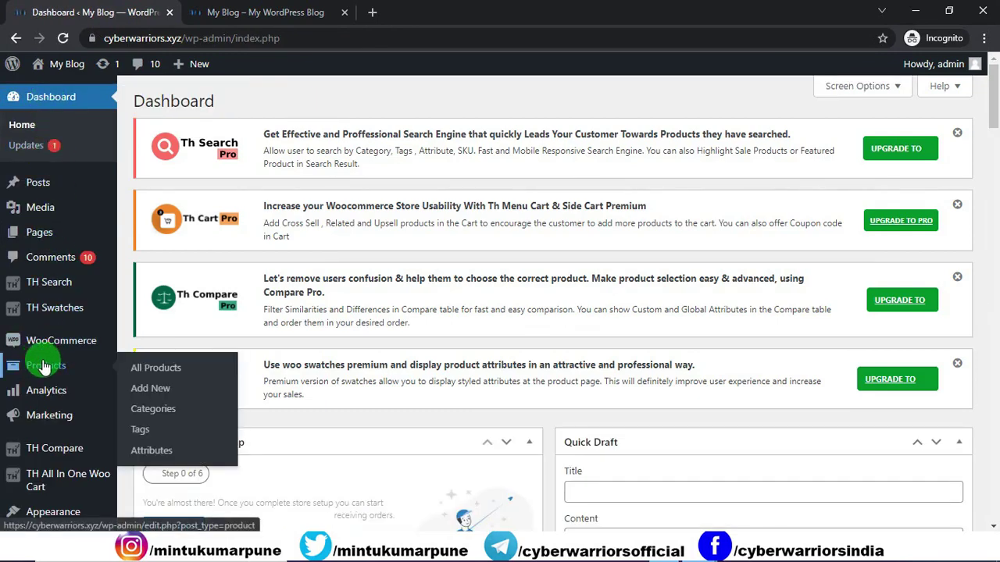
click(152, 369)
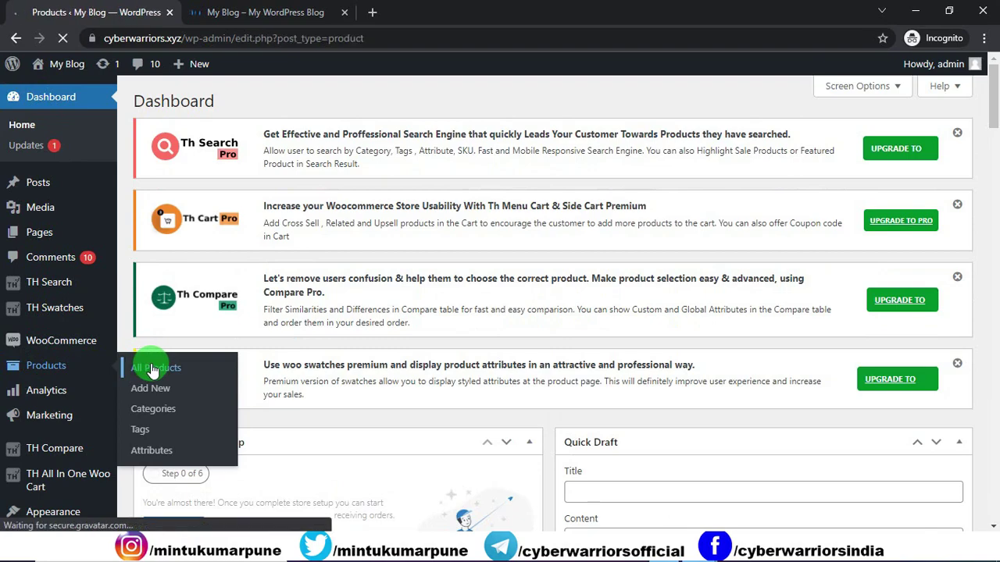
click(263, 14)
scroll(294, 318, down, 5)
scroll(293, 319, down, 3)
scroll(294, 320, up, 1)
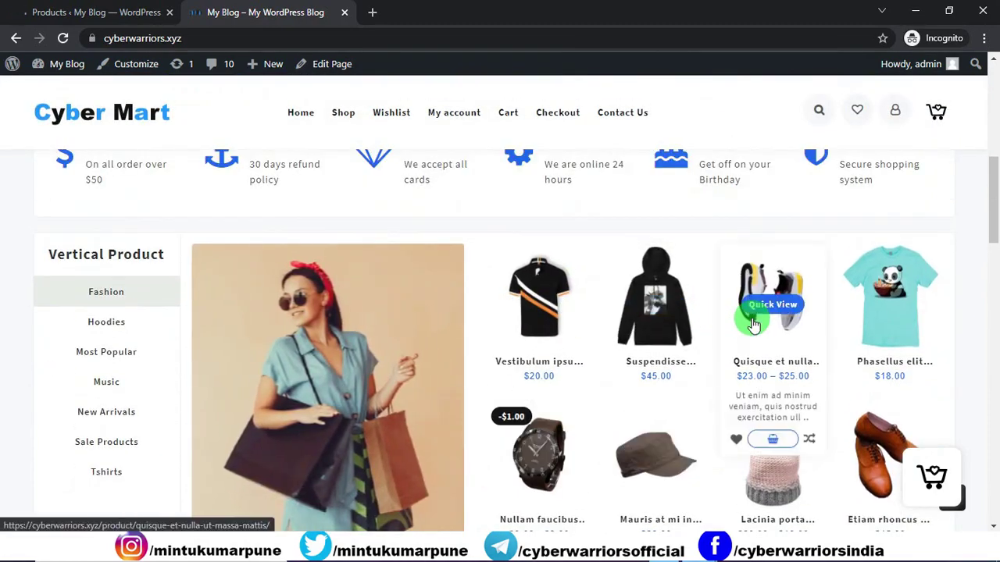
scroll(770, 312, up, 5)
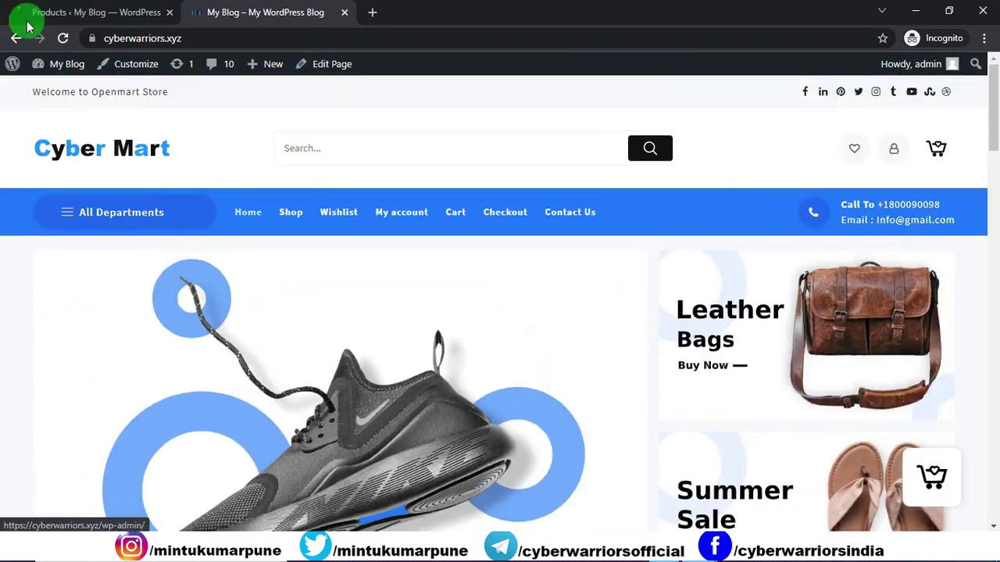
click(92, 12)
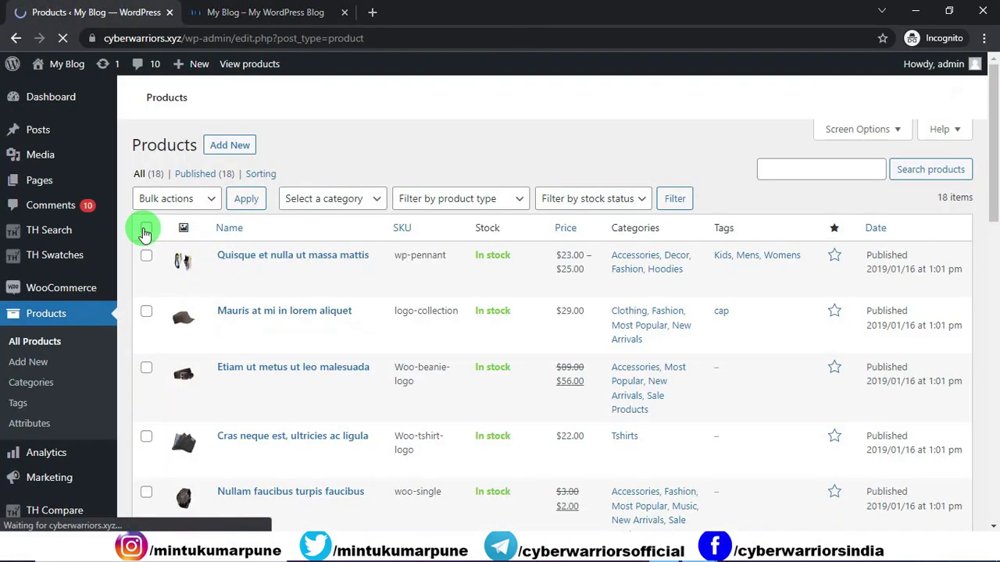
Select all 18 products and view the Bulk actions choices, then cancel and deselect everything
scroll(174, 241, down, 4)
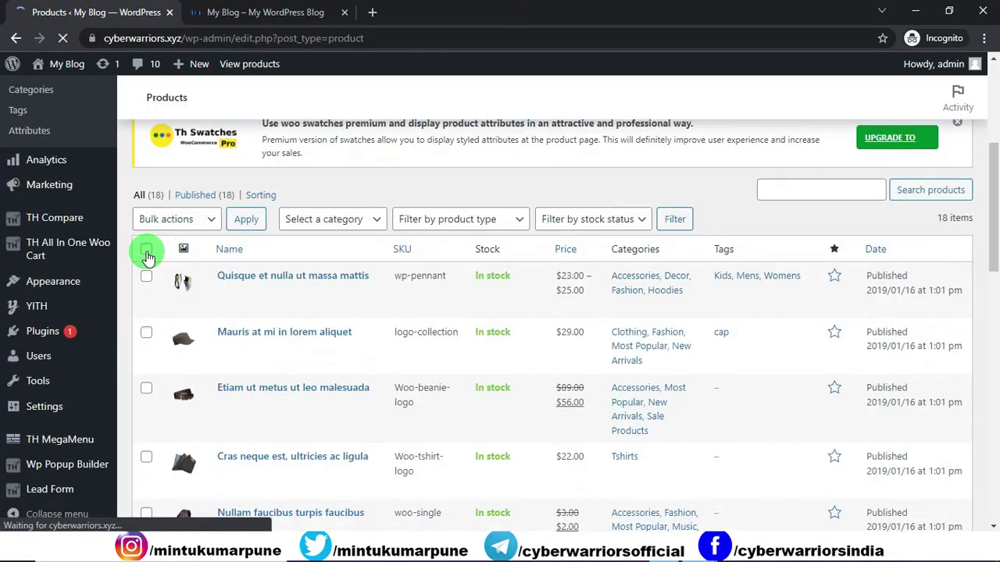
click(146, 249)
click(196, 219)
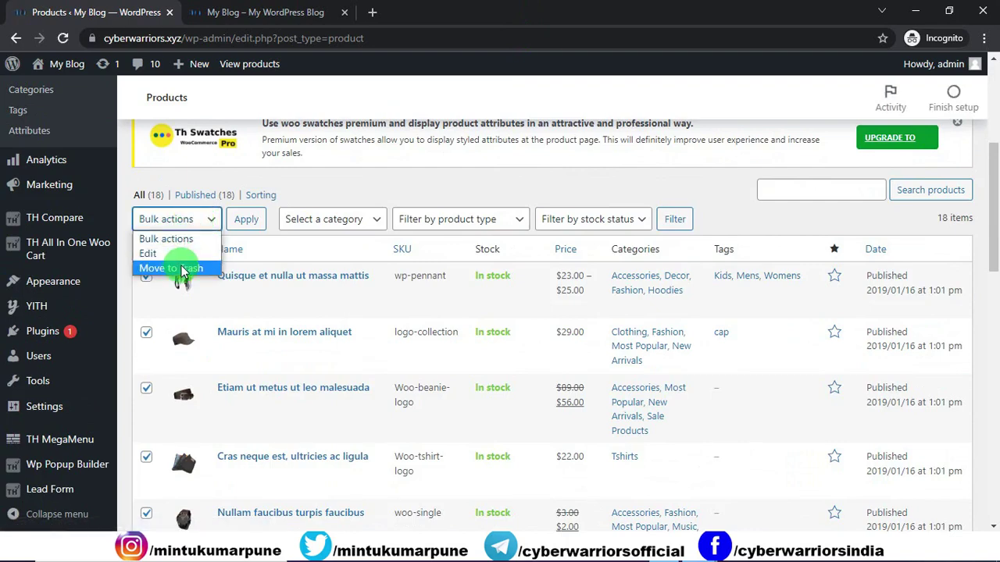
click(195, 219)
click(147, 249)
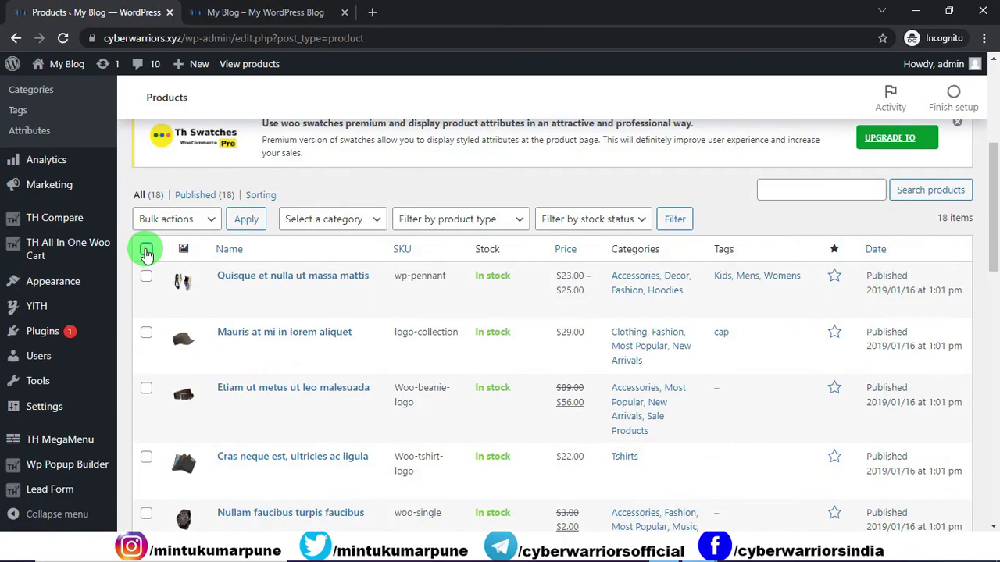
scroll(123, 205, up, 5)
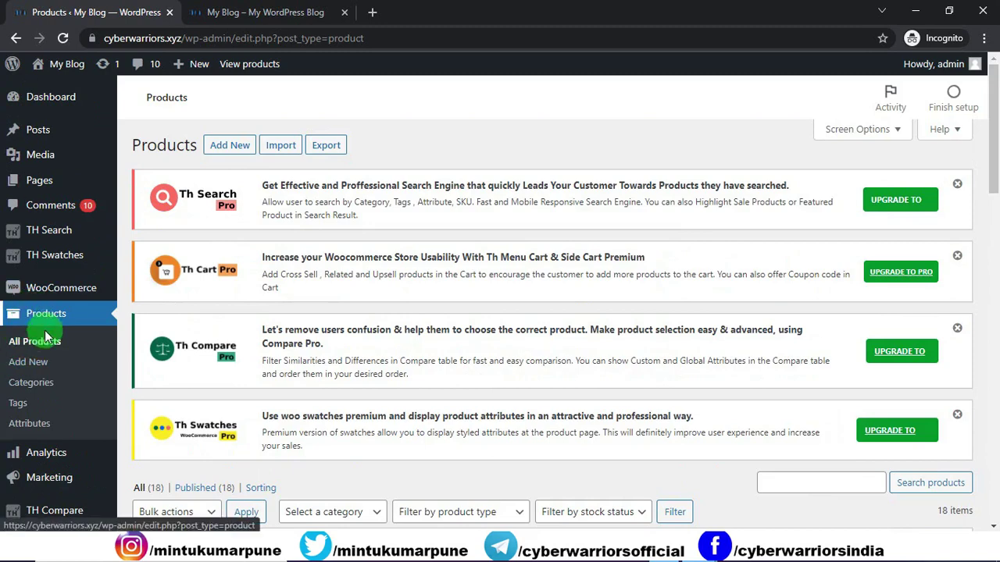
Start a new product and pick ring images 1 and 2 in the open mart folder
click(29, 364)
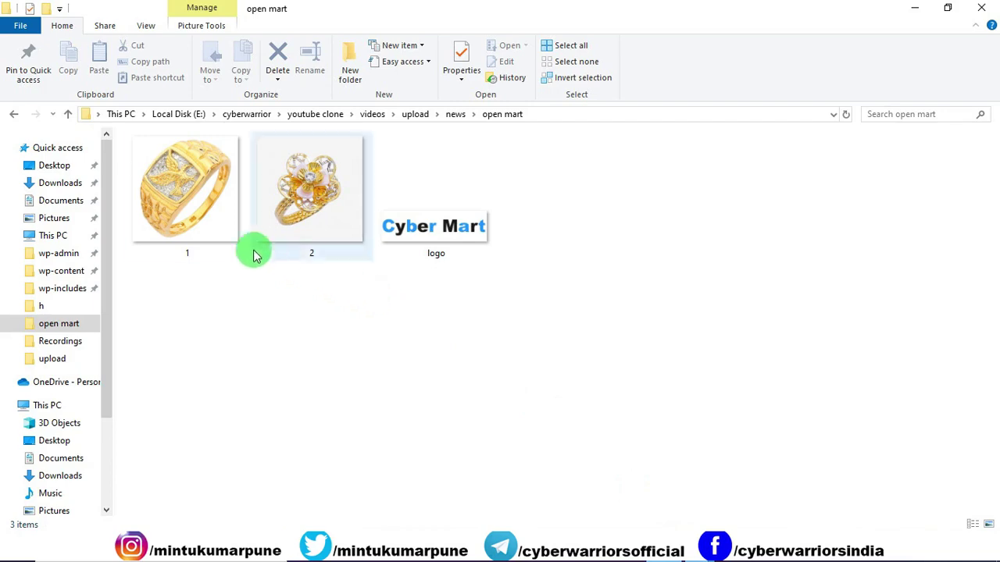
click(205, 226)
click(306, 219)
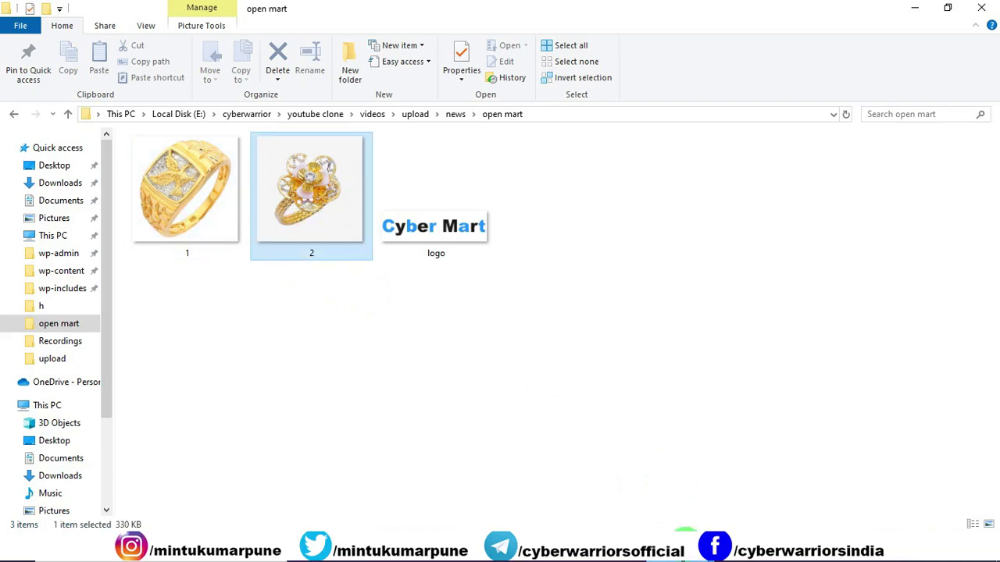
Paste the lorem-ipsum paragraph twice into the new product's description
mouse_move(683, 523)
click(738, 490)
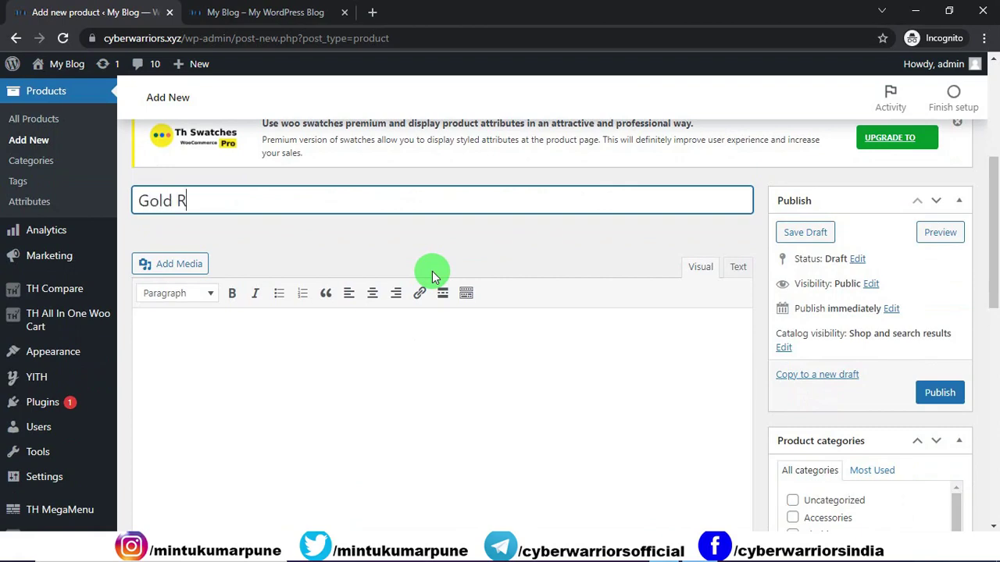
click(351, 337)
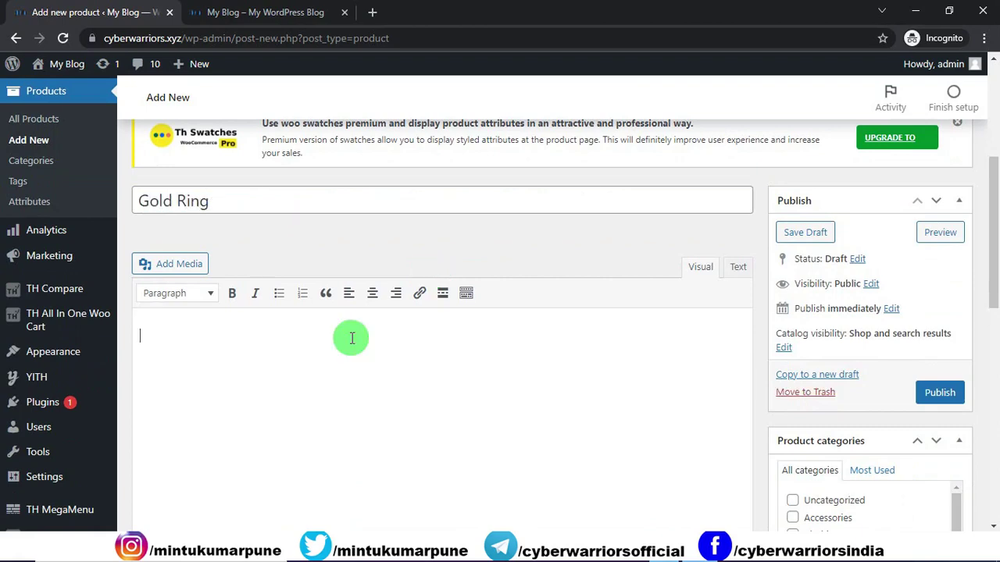
scroll(350, 337, down, 1)
text(It is a long established fact that a reader will be distracted by the readable content of a page when looking at its layout. The point of using Lorem Ipsum is that it has a more-or-less normal distribution of letters, as opposed to using 'Content here, content here', making it look like readable English. Many desktop publishing packages and web page editors now use Lorem Ipsum as their default model text, and a search for 'lorem ipsum' will uncover many web sites still in their infancy. Various versions have evolved over the years, sometimes by accident, sometimes on purpose (injected humour and the like).)
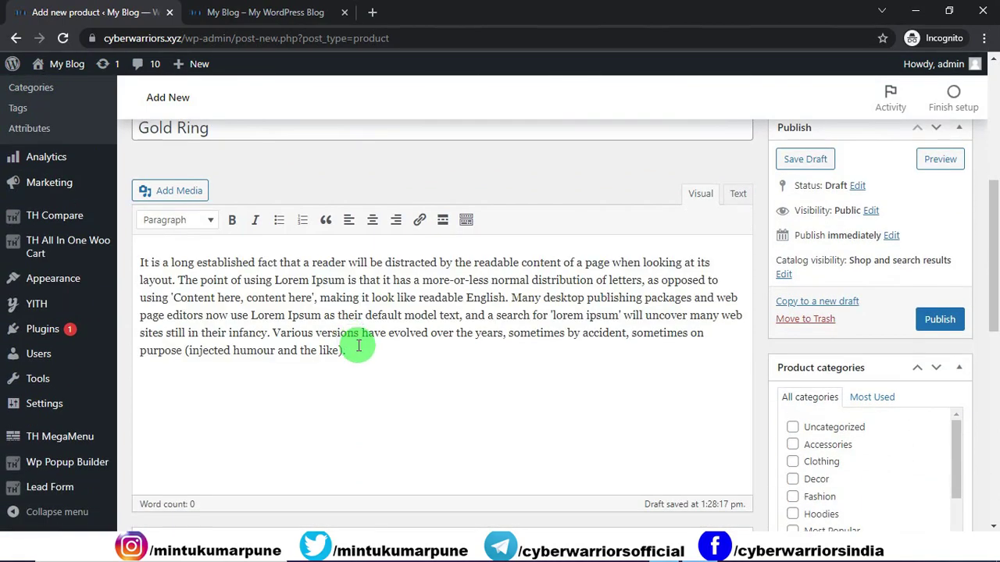
text(It is a long established fact that a reader will be distracted by the readable content of a page when looking at its layout. The point of using Lorem Ipsum is that it has a more-or-less normal distribution of letters, as opposed to using 'Content here, content here', making it look like readable English. Many desktop publishing packages and web page editors now use Lorem Ipsum as their default model text, and a search for 'lorem ipsum' will uncover many web sites still in their infancy. Various versions have evolved over the years, sometimes by accident, sometimes on purpose (injected humour and the like).)
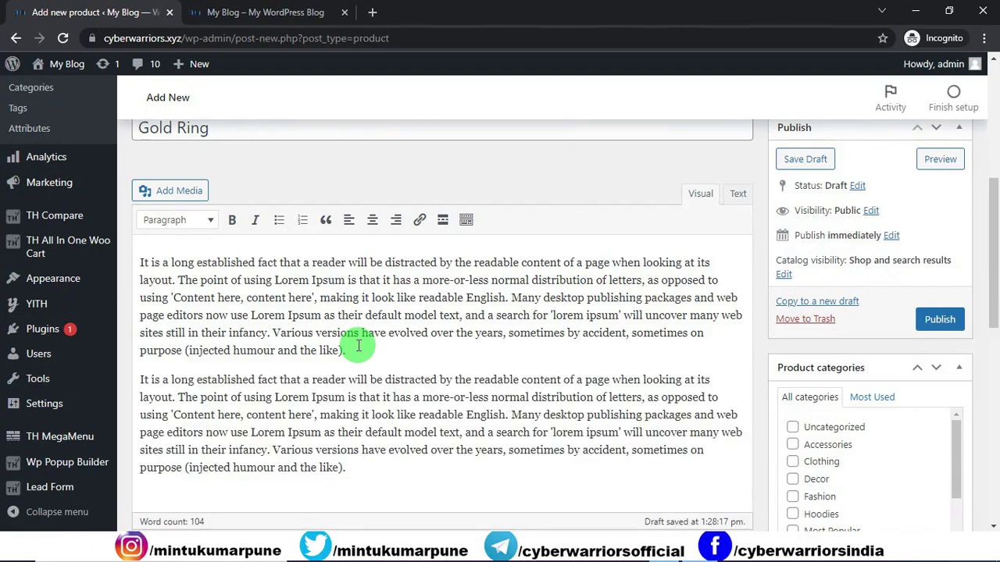
scroll(391, 349, down, 6)
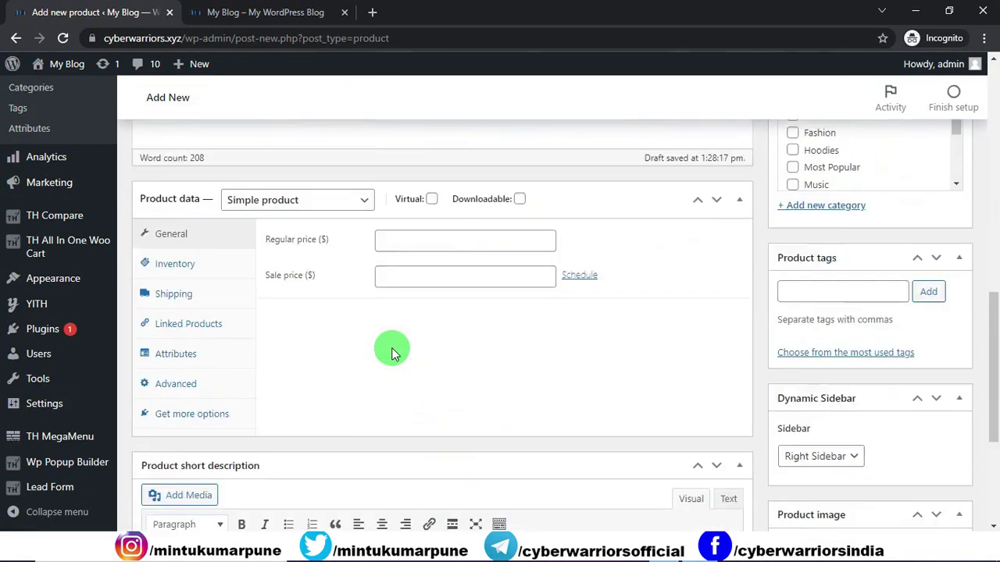
scroll(391, 349, up, 2)
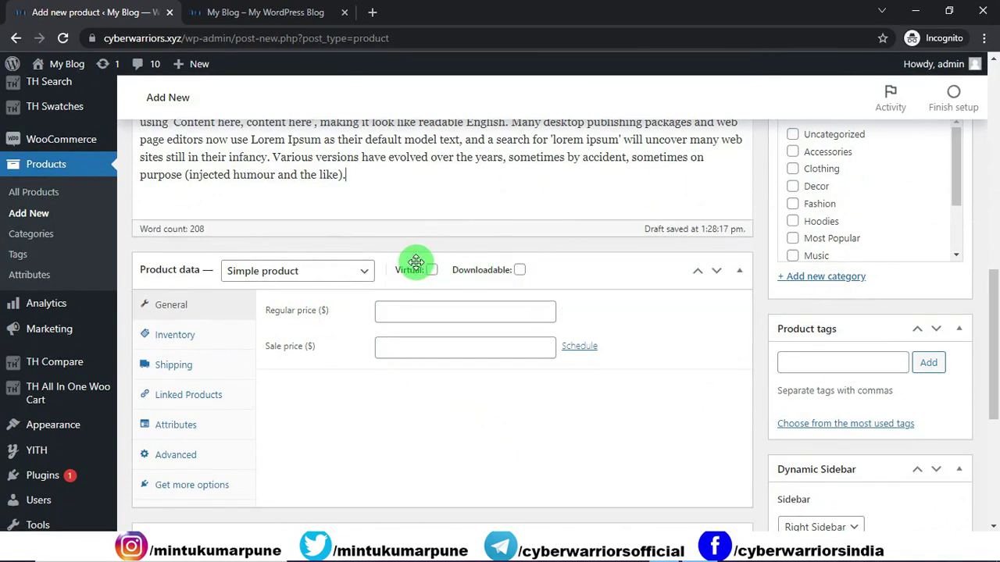
Set the regular price to 9999 and the sale price to 8999
click(382, 311)
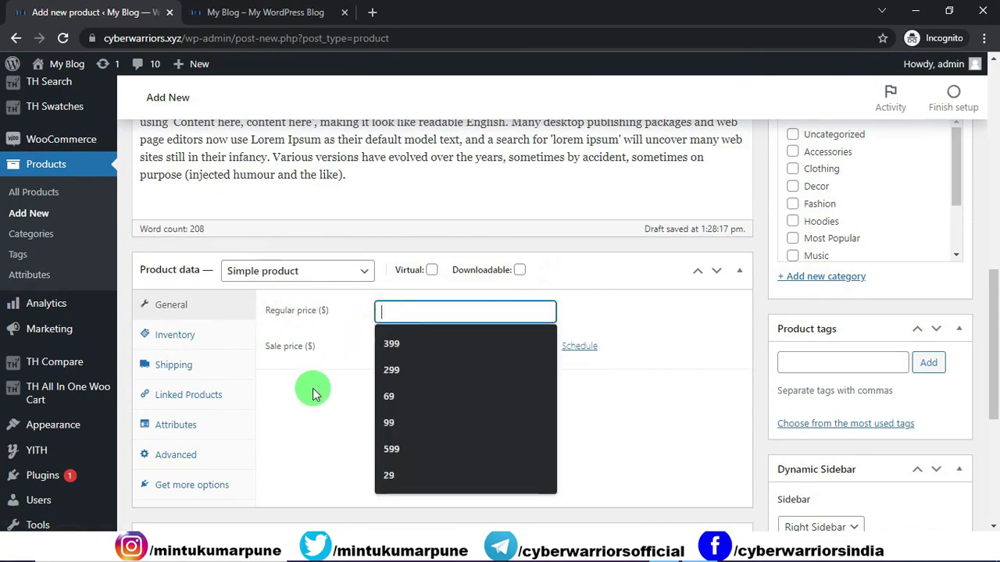
text(9999)
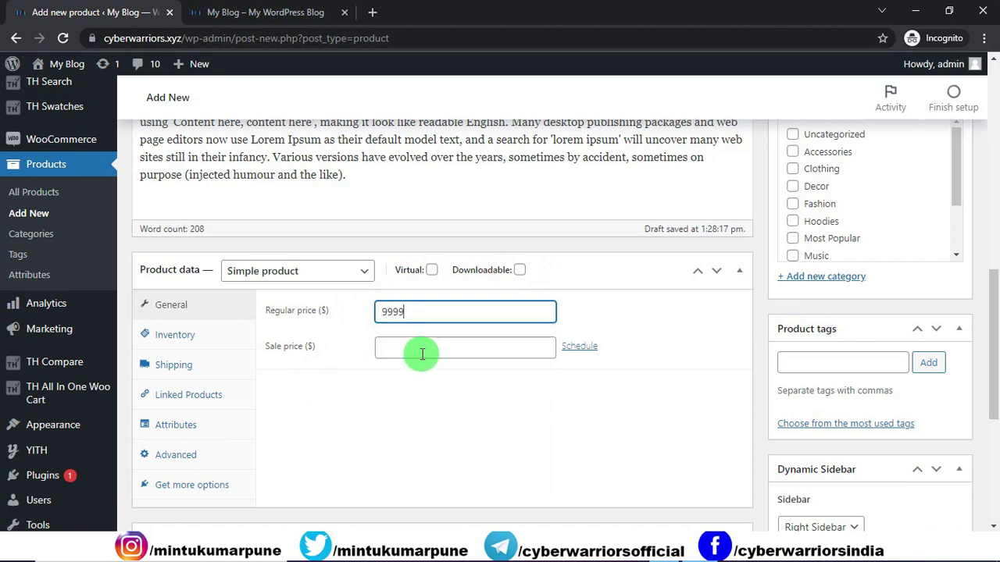
click(423, 350)
text(8999)
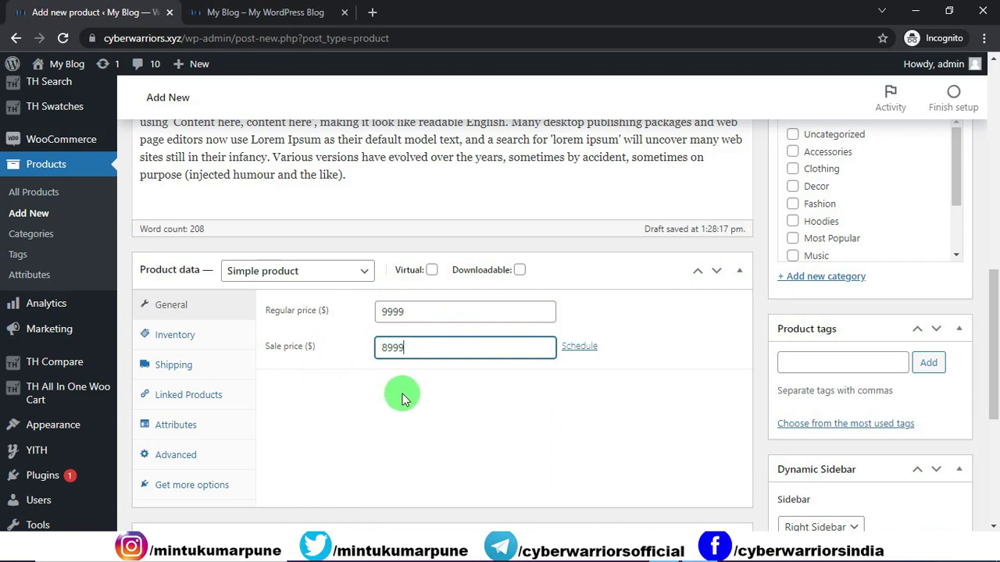
Set SKU 10 under Inventory and keep the product type as Simple product
click(192, 336)
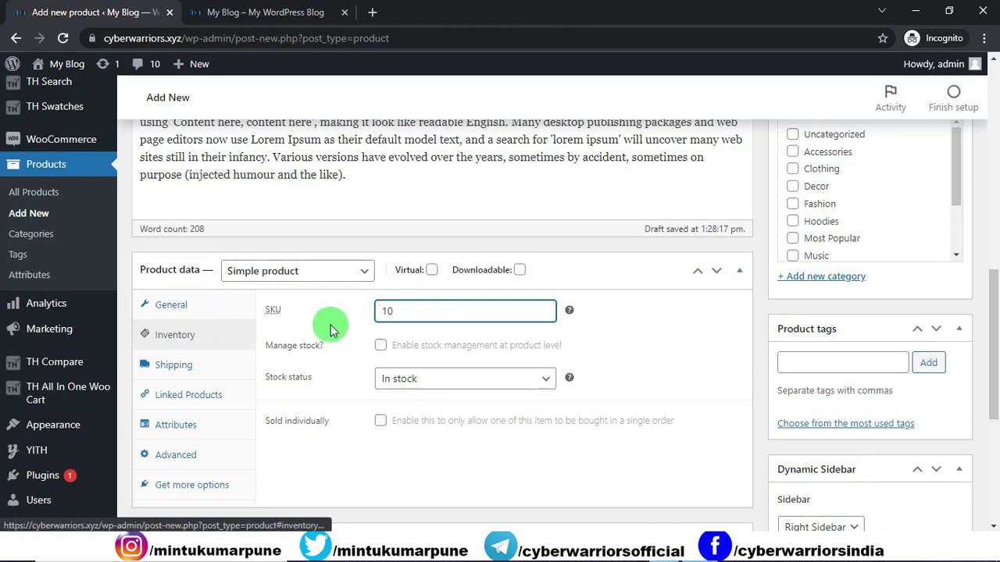
click(303, 277)
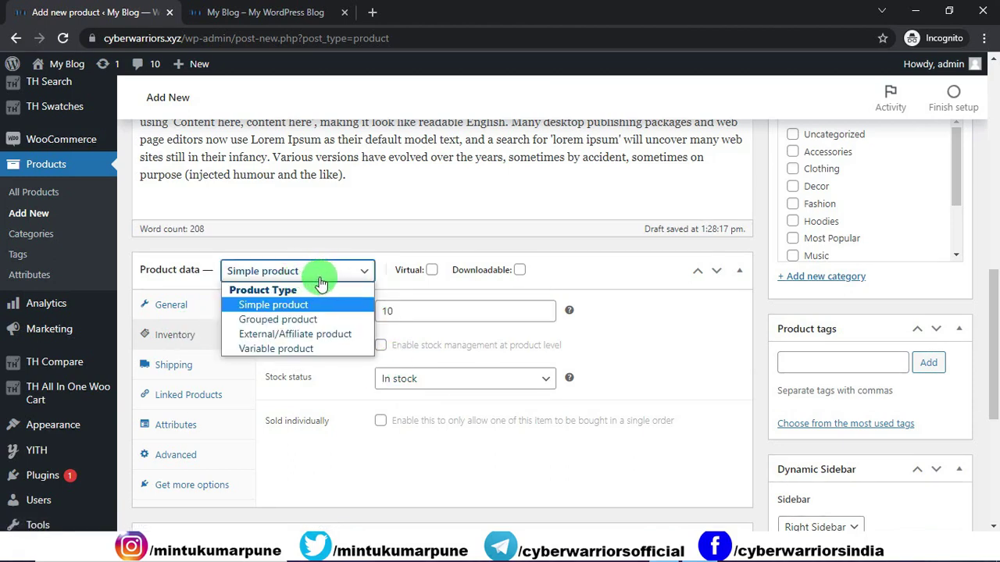
click(352, 270)
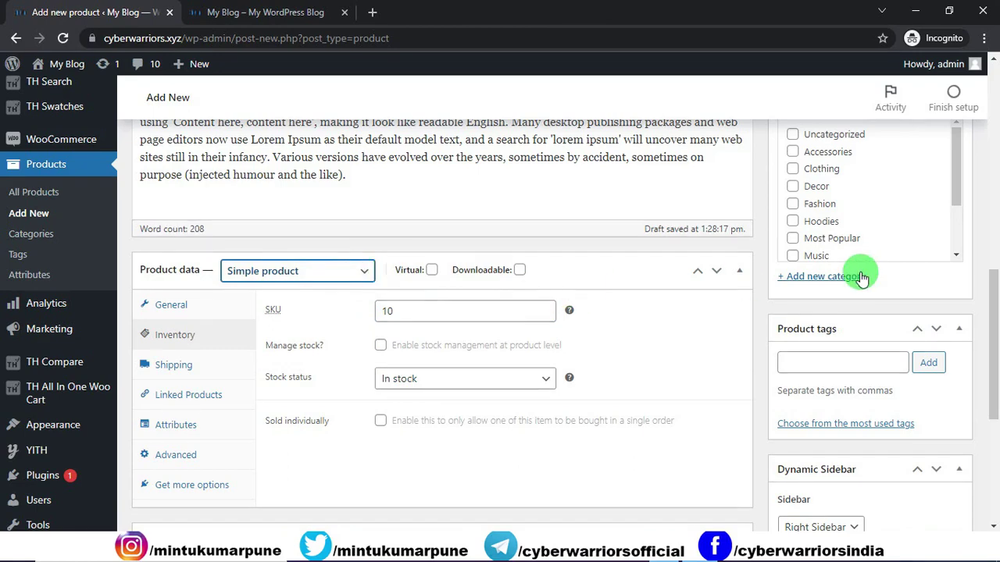
scroll(765, 252, up, 1)
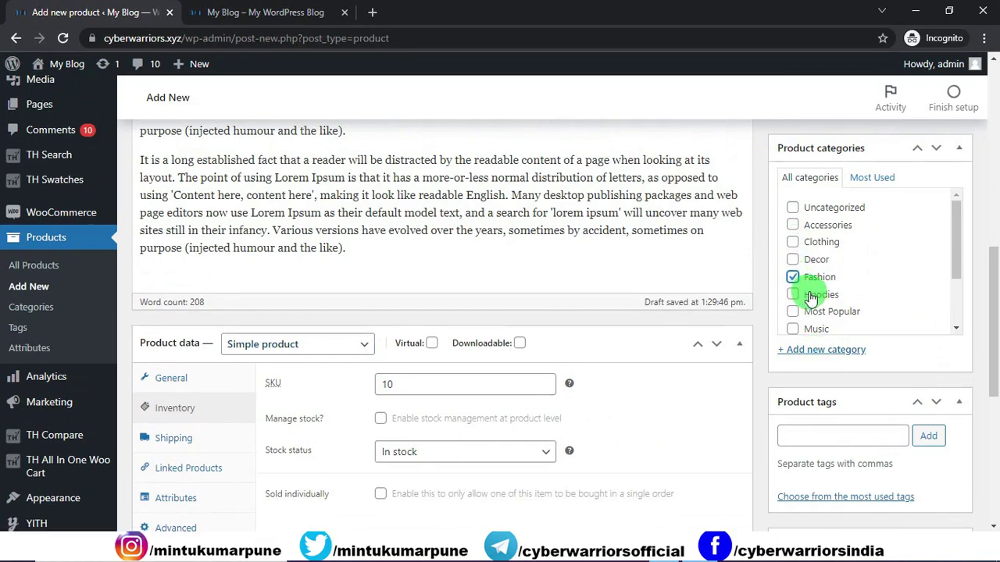
scroll(811, 297, down, 2)
Tick the Most Popular category and add a new Gold ring product category
click(793, 238)
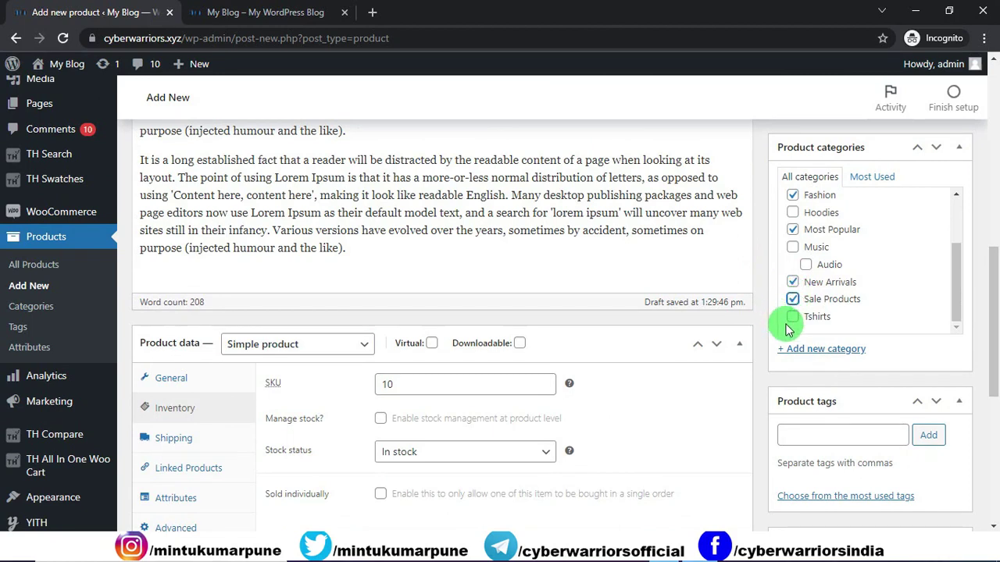
click(821, 351)
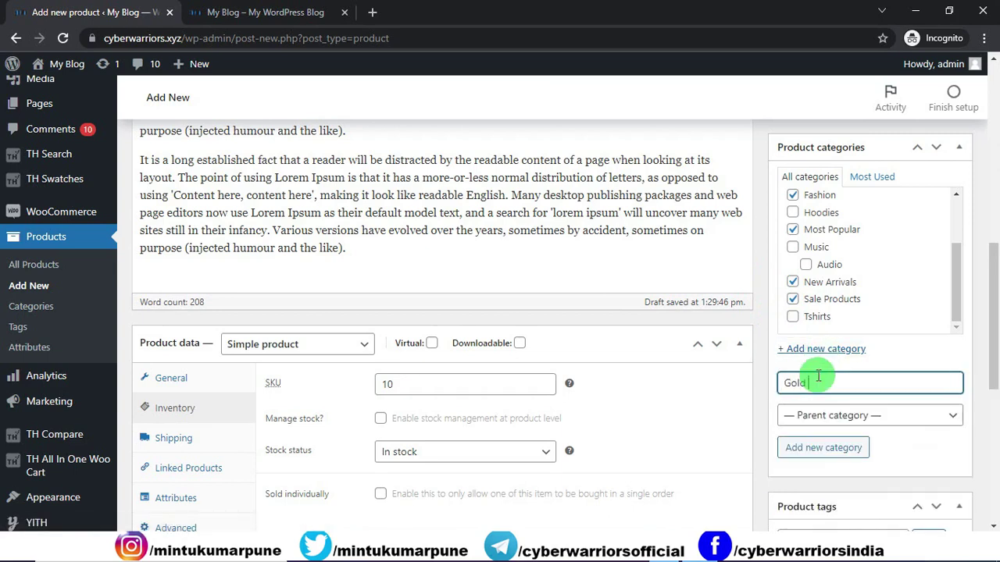
click(795, 446)
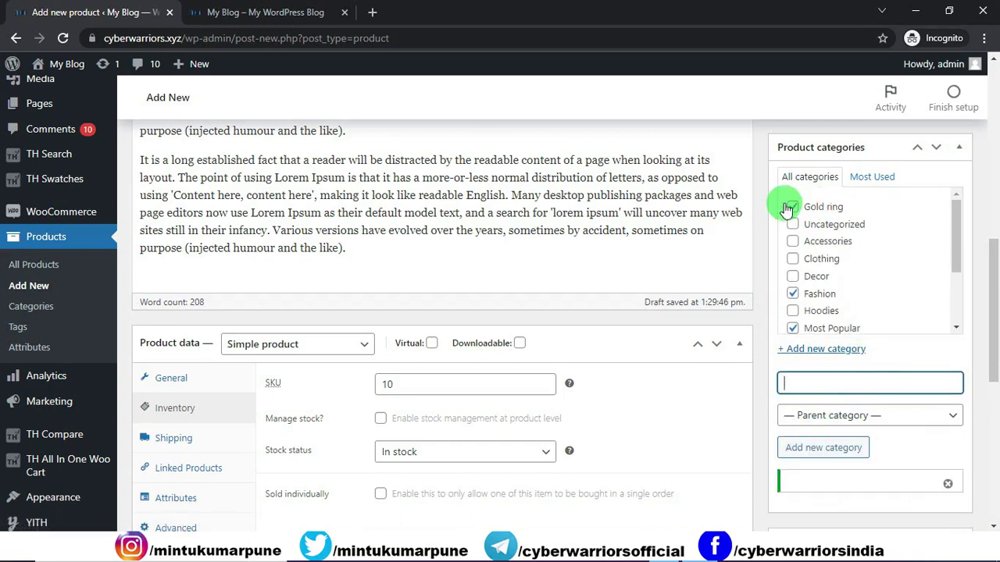
scroll(781, 212, down, 3)
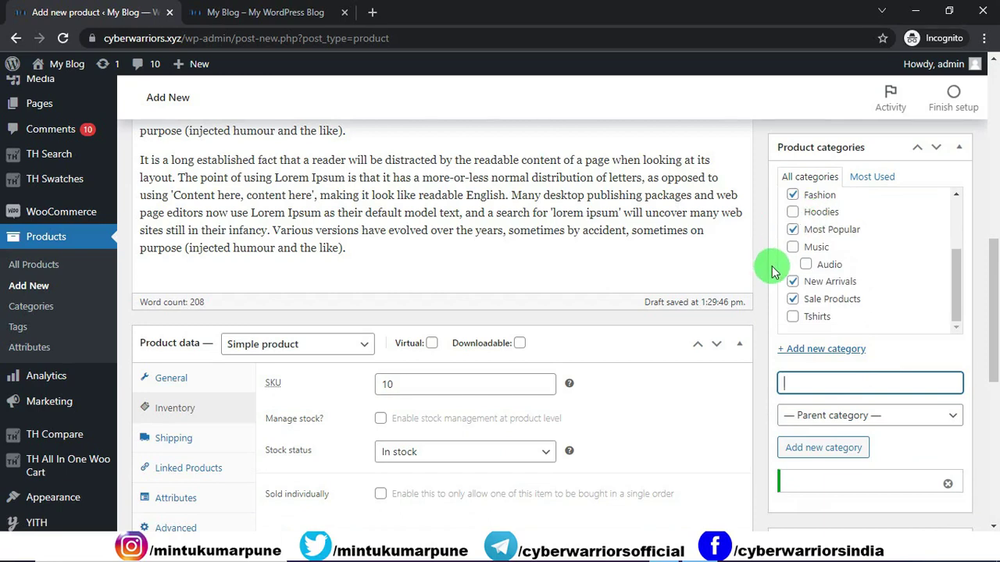
scroll(770, 267, down, 4)
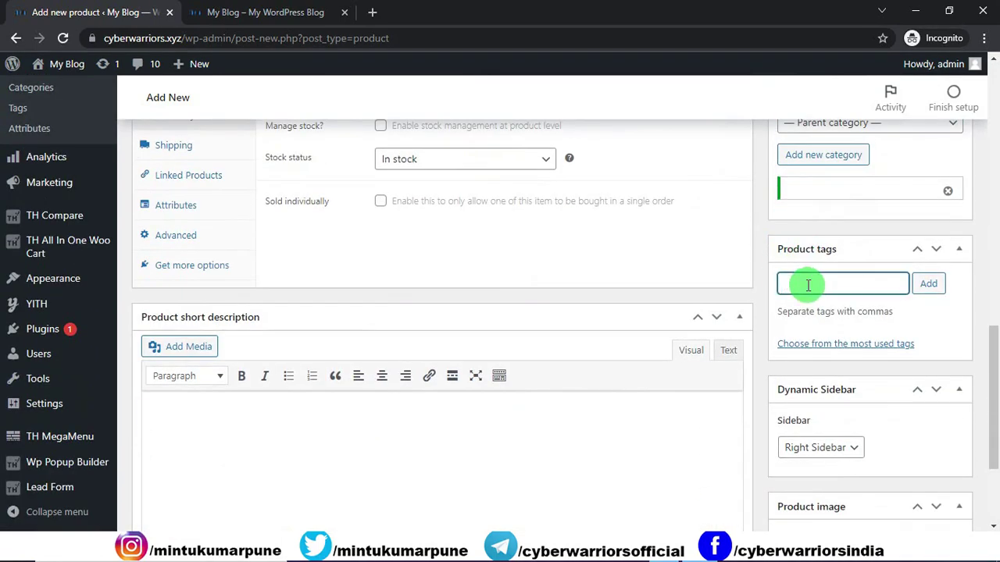
Add the product tags ring and gold
click(808, 284)
text(ring)
key(Return)
text(go)
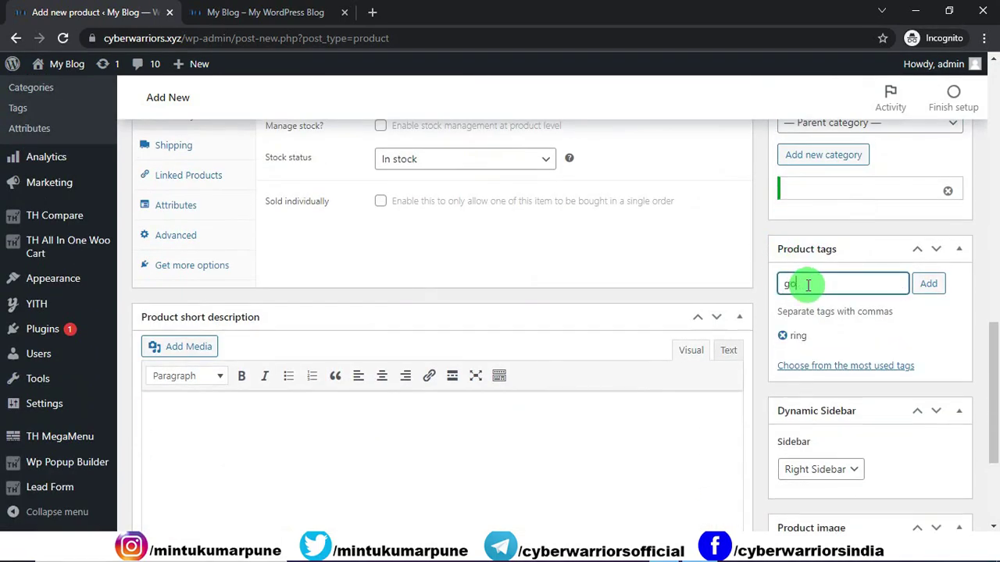
scroll(726, 286, down, 2)
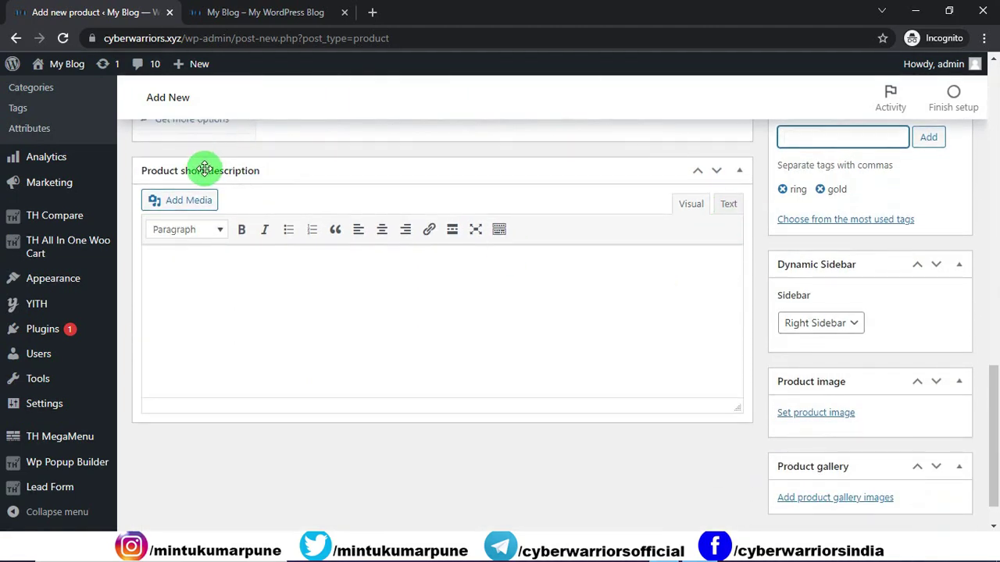
Paste Lorem Ipsum into the short description and delete its second half, ending at "is that it"
click(257, 265)
text(It is a long established fact that a reader will be distracted by the readable content of a page when looking at its layout. The point of using Lorem Ipsum is that it has a more-or-less normal distribution of letters, as opposed to using 'Content here, content here', making it look like readable English. Many desktop publishing packages and web page editors now use Lorem Ipsum as their default model text, and a search for 'lorem ipsum' will uncover many web sites still in their infancy. Various versions have evolved over the years, sometimes by accident, sometimes on purpose (injected humour and the like).)
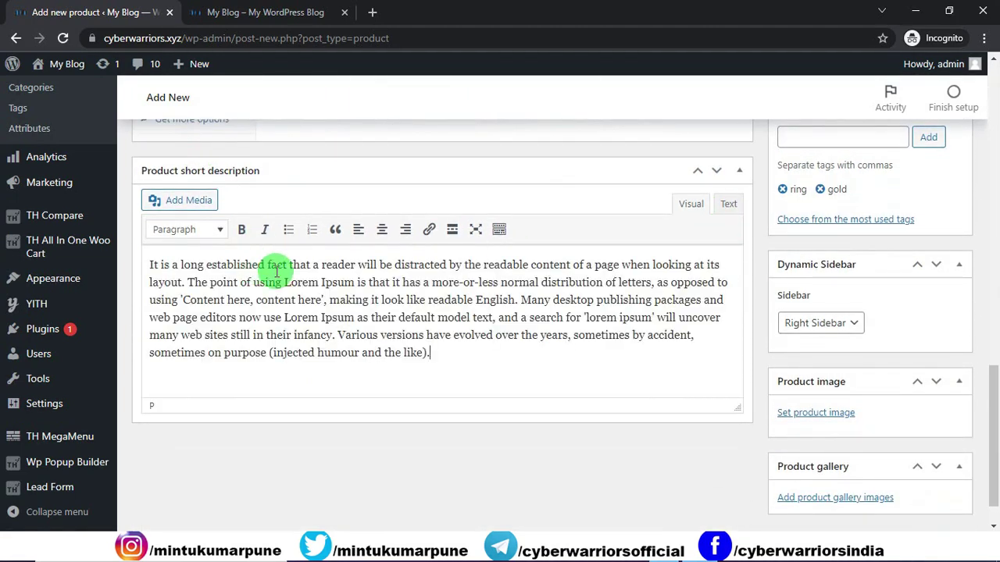
drag(398, 282, 439, 368)
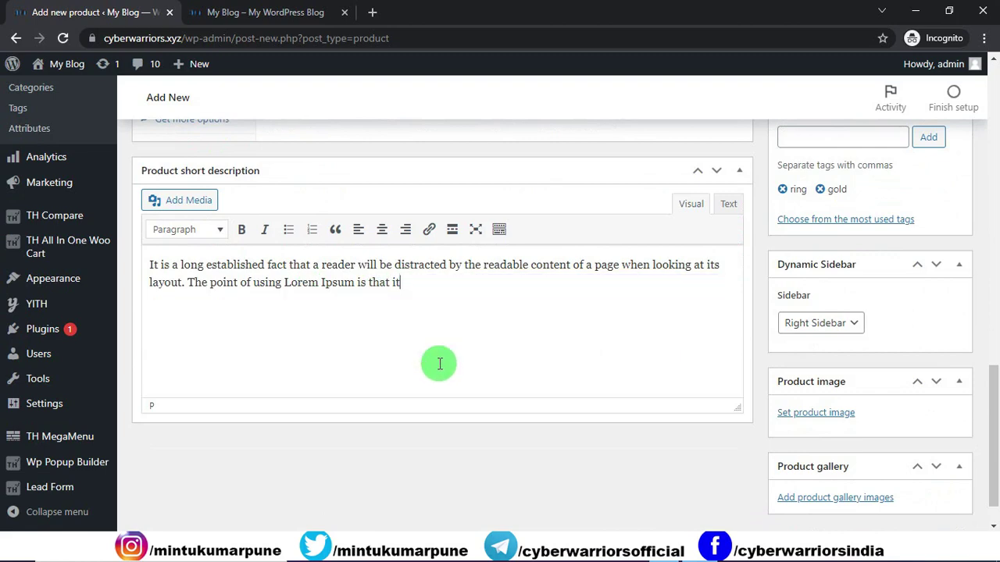
key(BackSpace)
scroll(821, 315, down, 1)
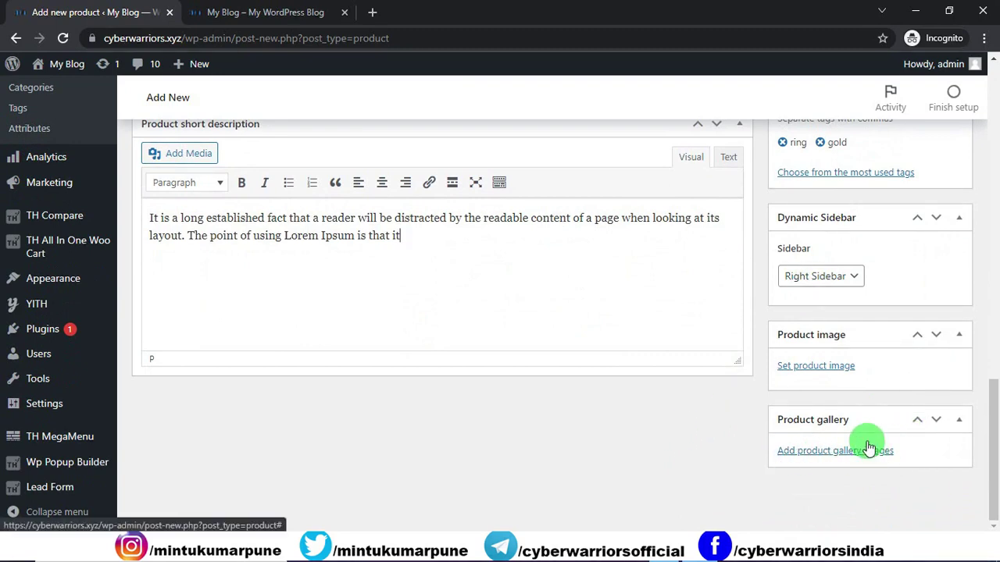
Upload 2.png from File Explorer and set it as the Gold Ring's product image
click(830, 374)
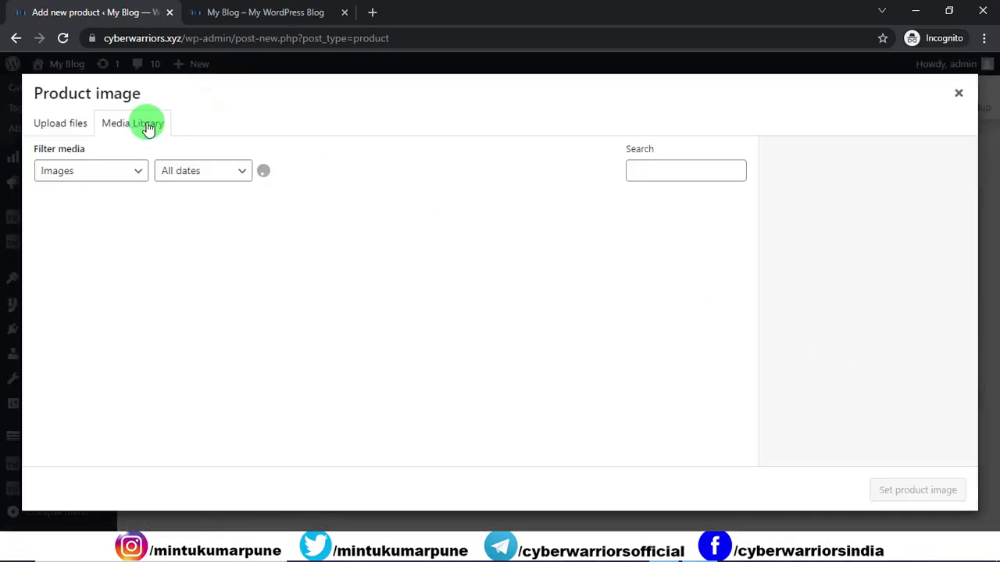
click(89, 126)
click(648, 547)
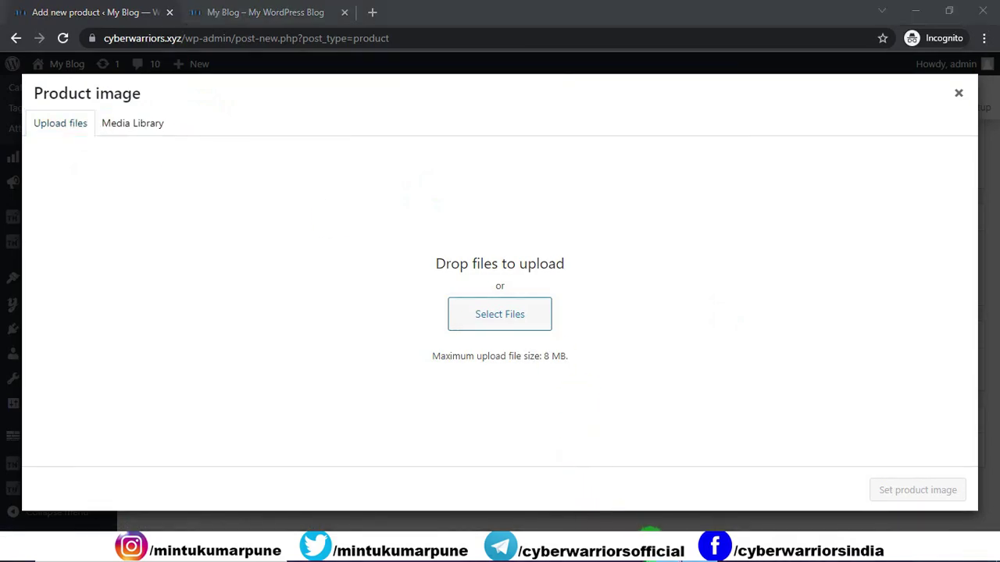
drag(361, 249, 531, 307)
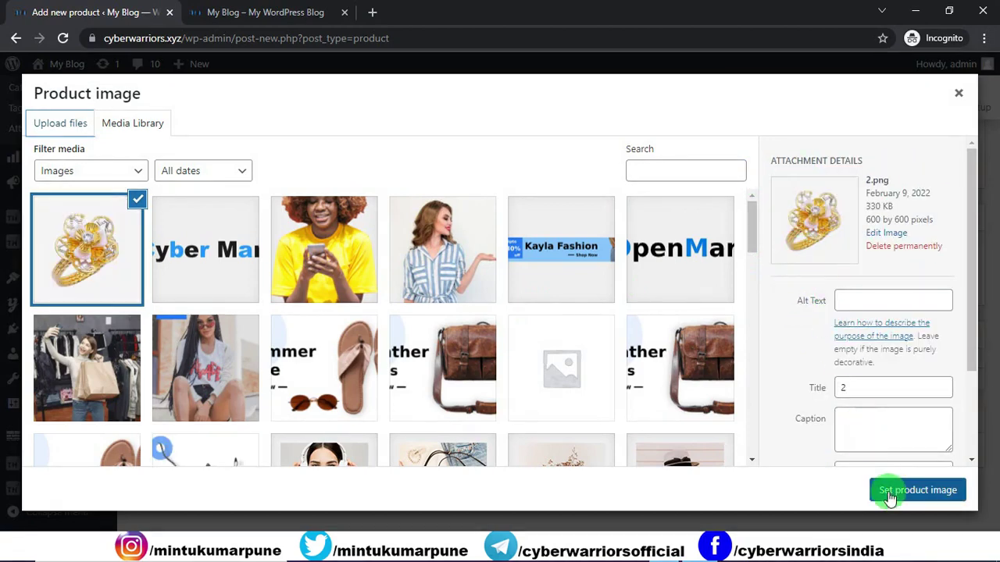
click(895, 490)
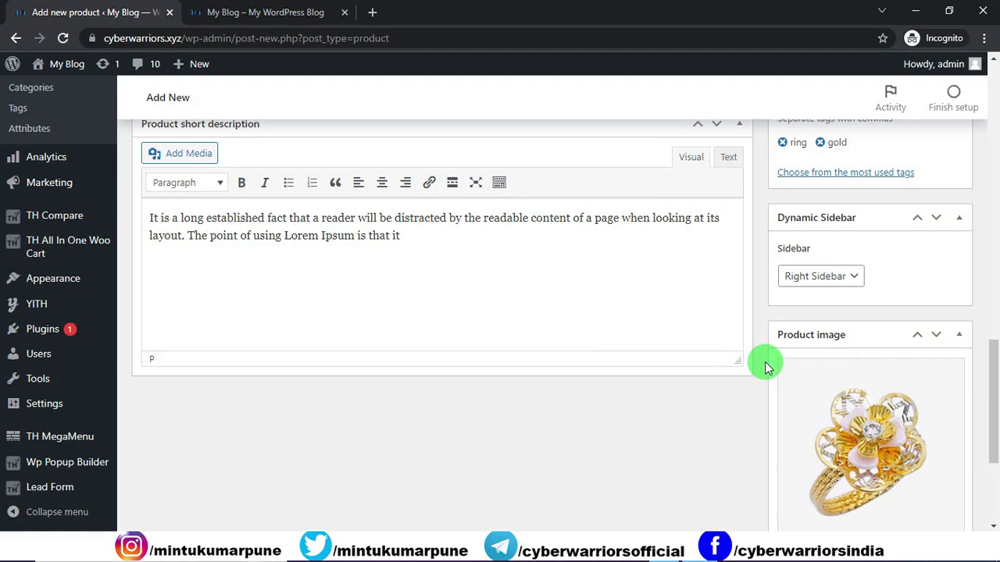
scroll(765, 362, down, 2)
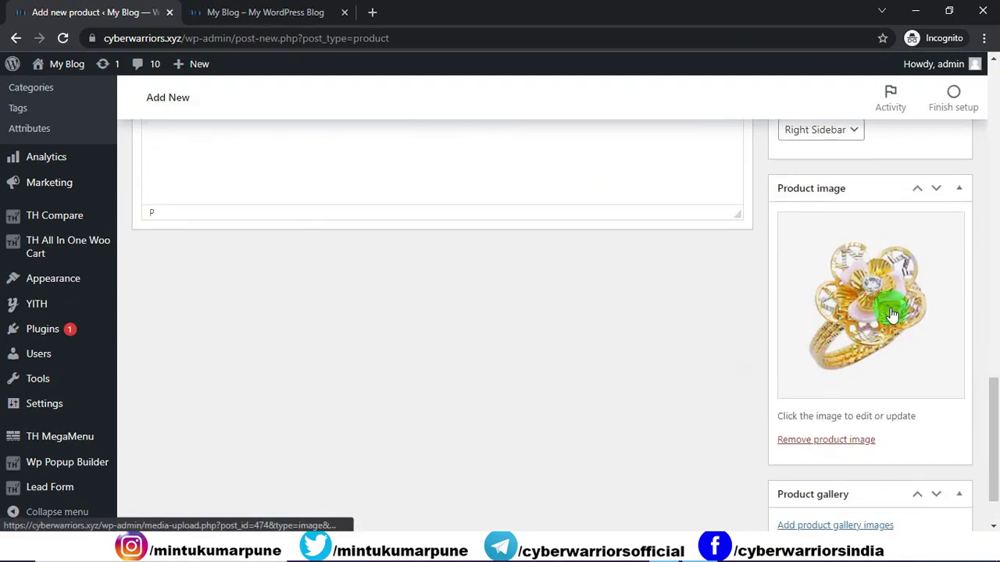
scroll(891, 312, down, 1)
scroll(893, 315, down, 1)
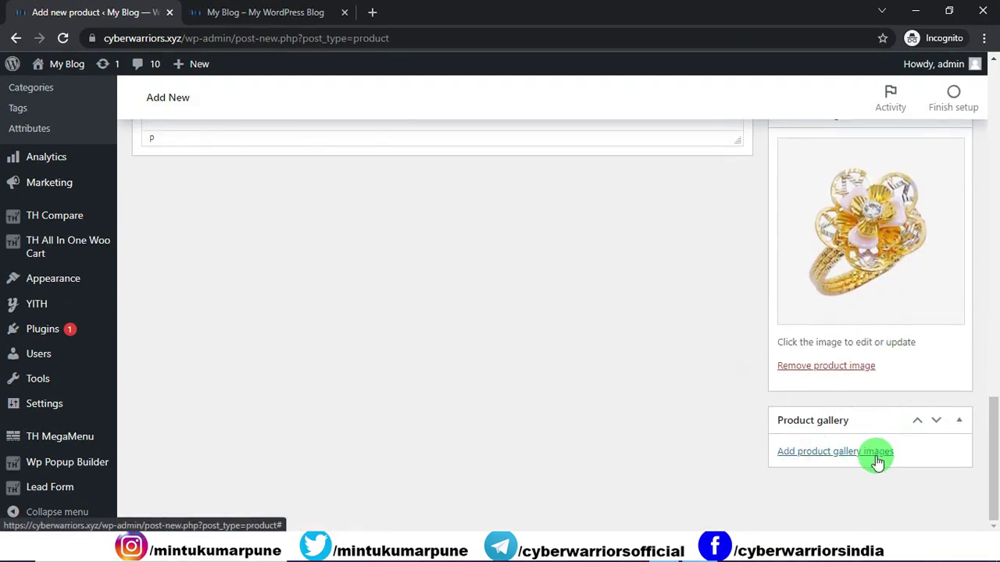
scroll(785, 339, up, 9)
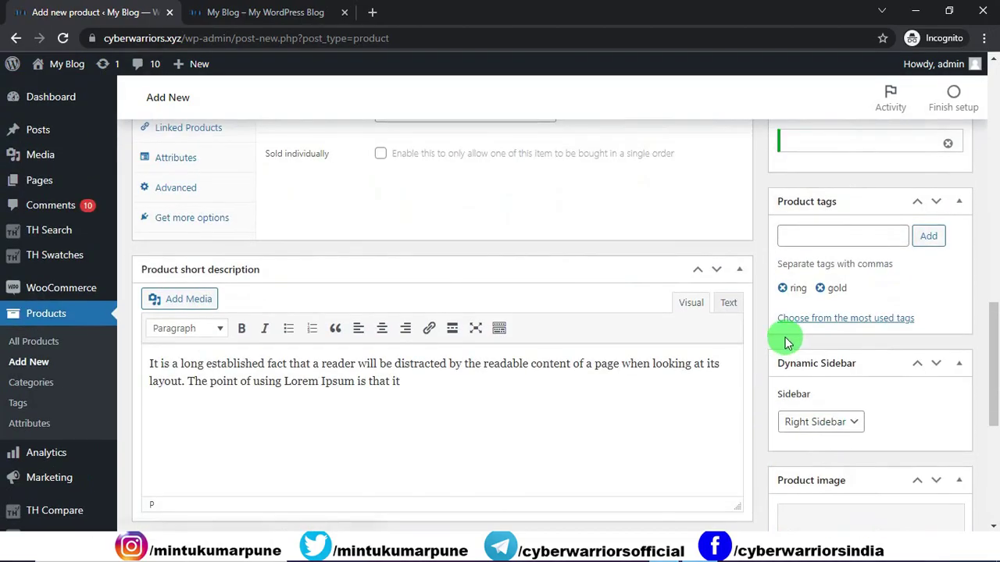
scroll(777, 329, up, 15)
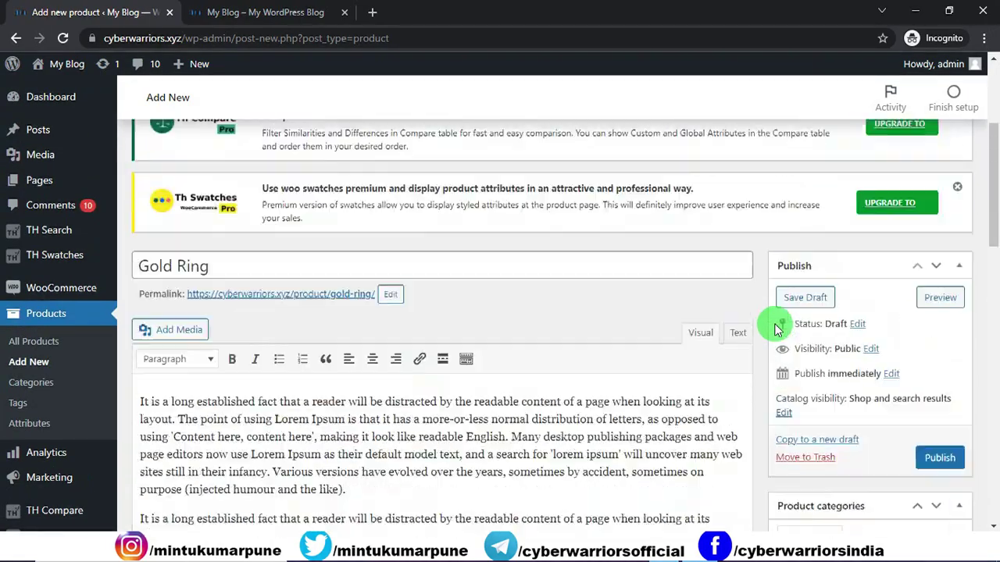
scroll(777, 329, down, 4)
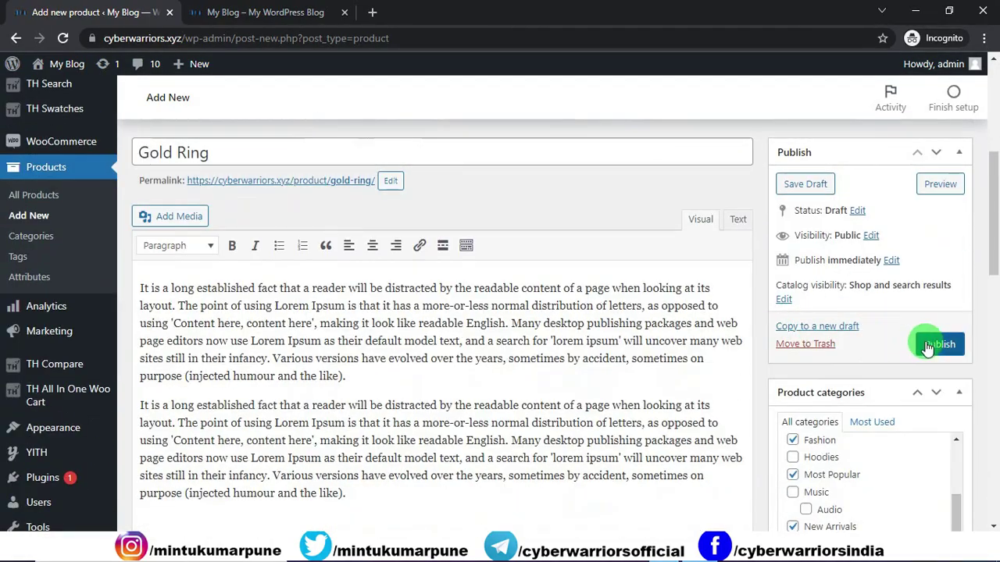
Publish the Gold Ring product and bring up the permalink's context menu
click(940, 344)
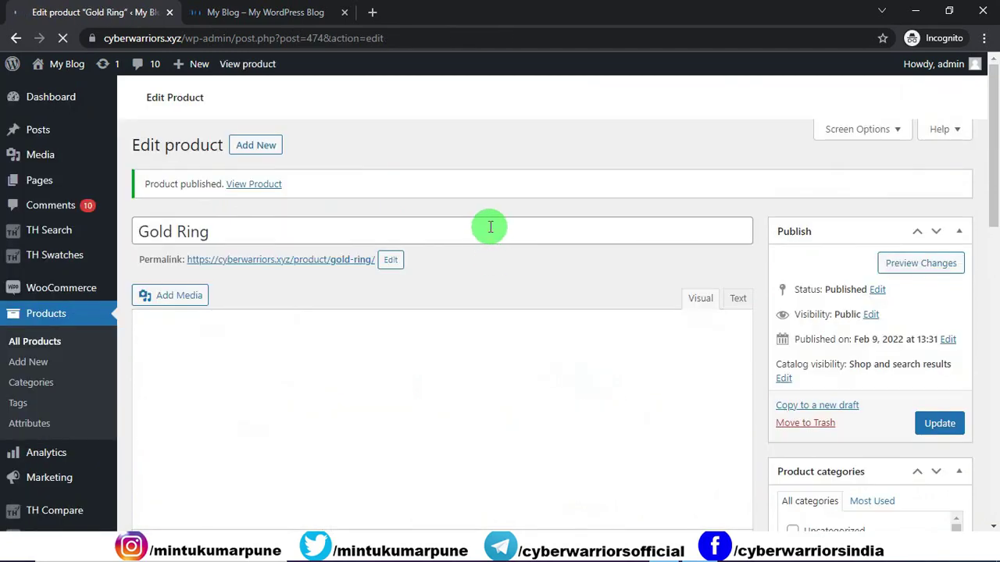
scroll(313, 263, down, 5)
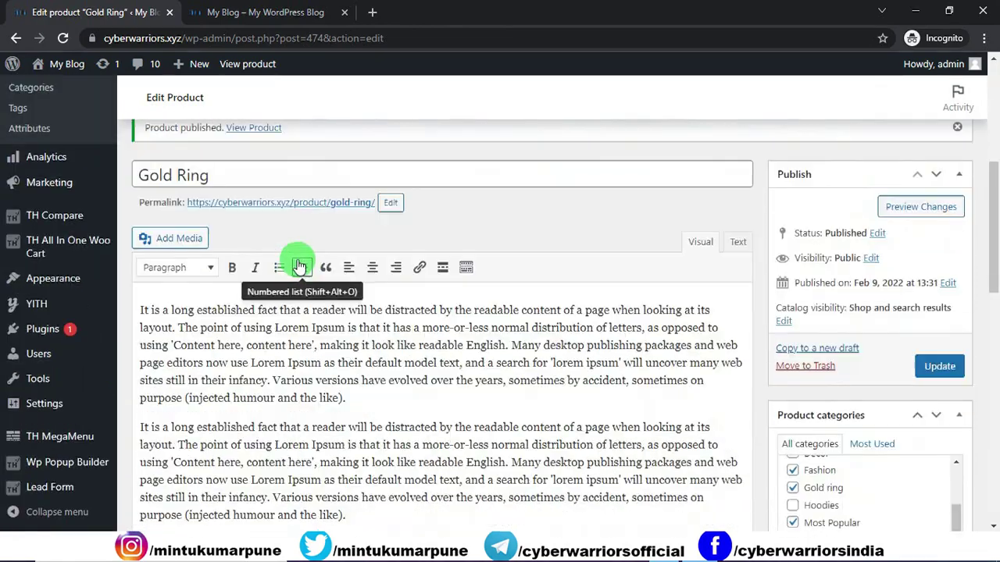
right_click(299, 196)
Open the Gold Ring product page in a new tab and add it to the cart
click(328, 203)
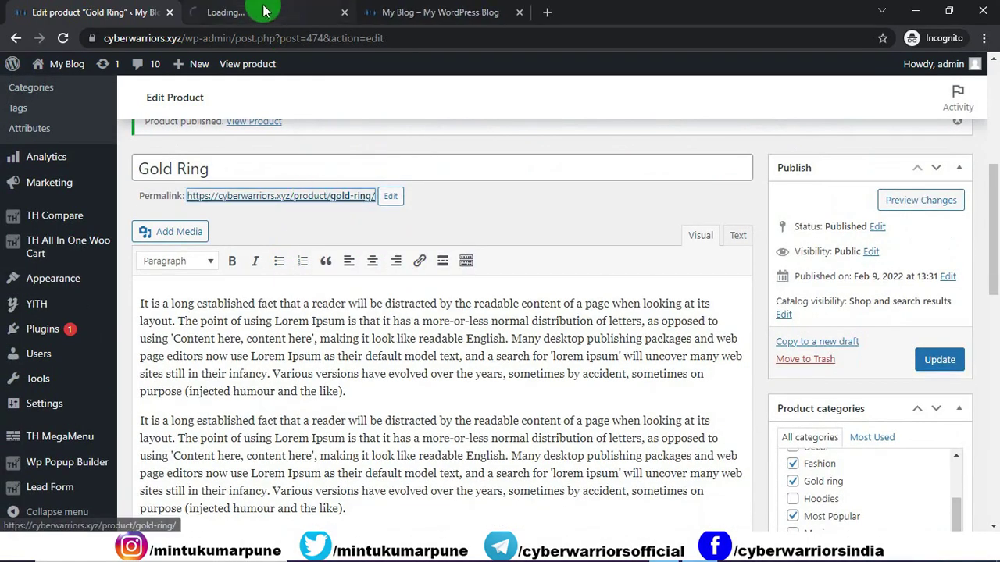
click(264, 11)
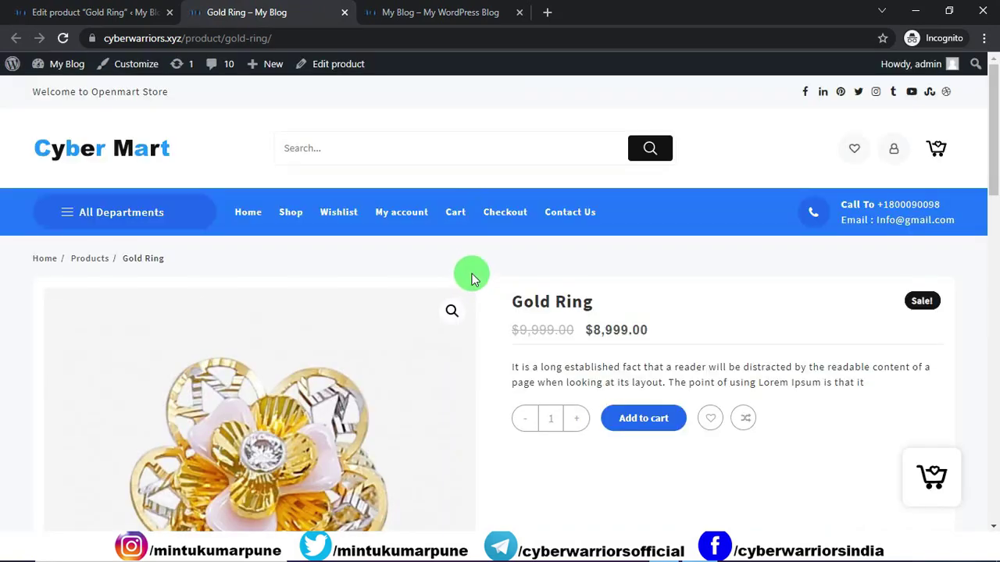
scroll(346, 290, down, 3)
scroll(339, 261, up, 3)
click(643, 348)
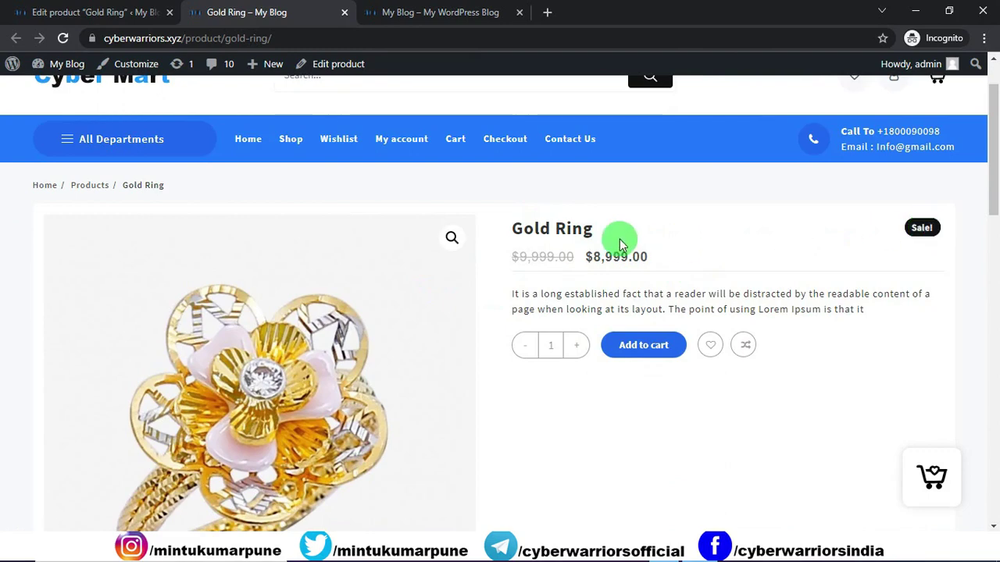
Review the $8,999 sale price and SKU 10, select the old 9,999 price, then return to the editor
drag(521, 260, 553, 259)
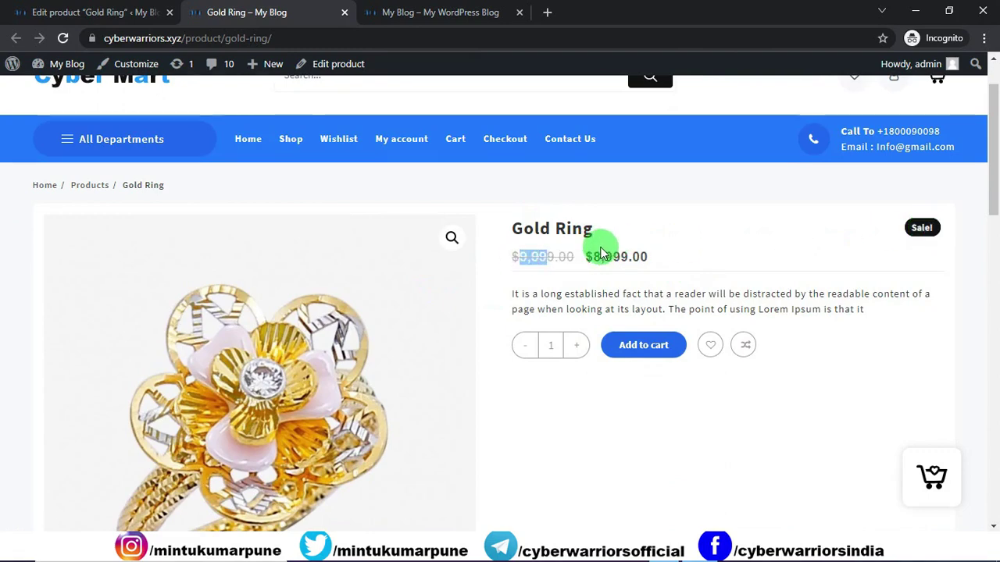
scroll(679, 249, down, 3)
scroll(679, 249, down, 4)
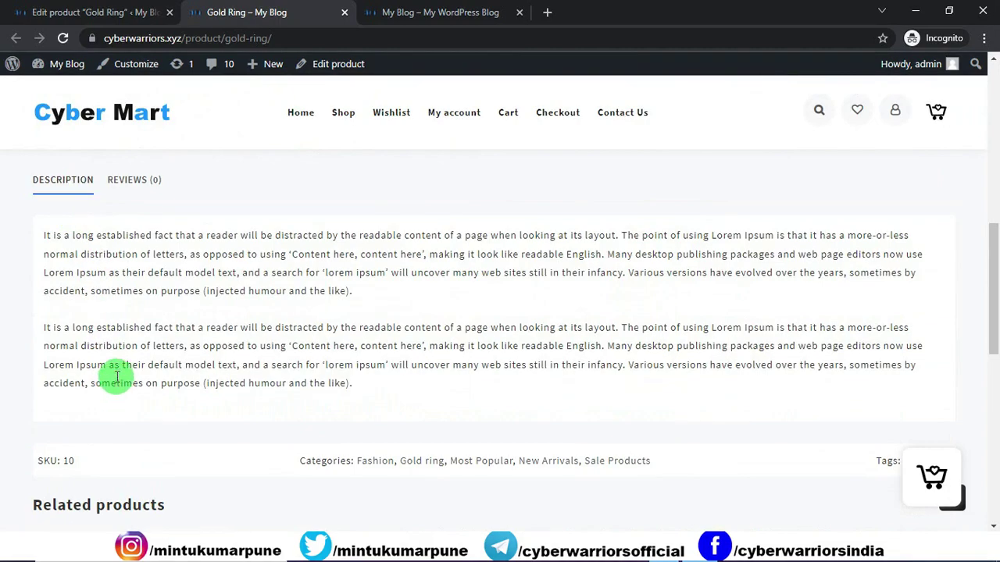
scroll(117, 375, down, 5)
scroll(777, 330, down, 3)
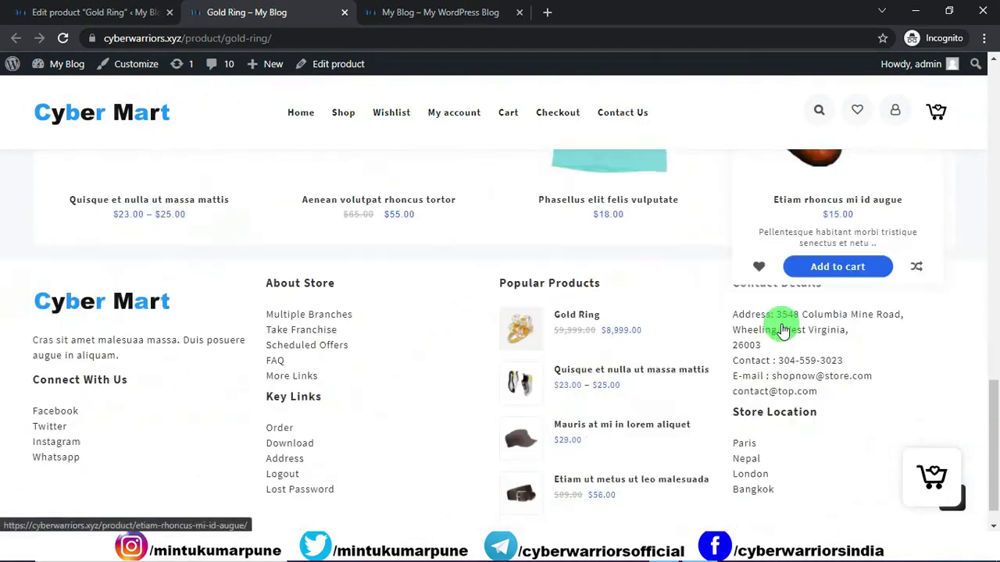
scroll(512, 332, up, 3)
scroll(512, 332, up, 12)
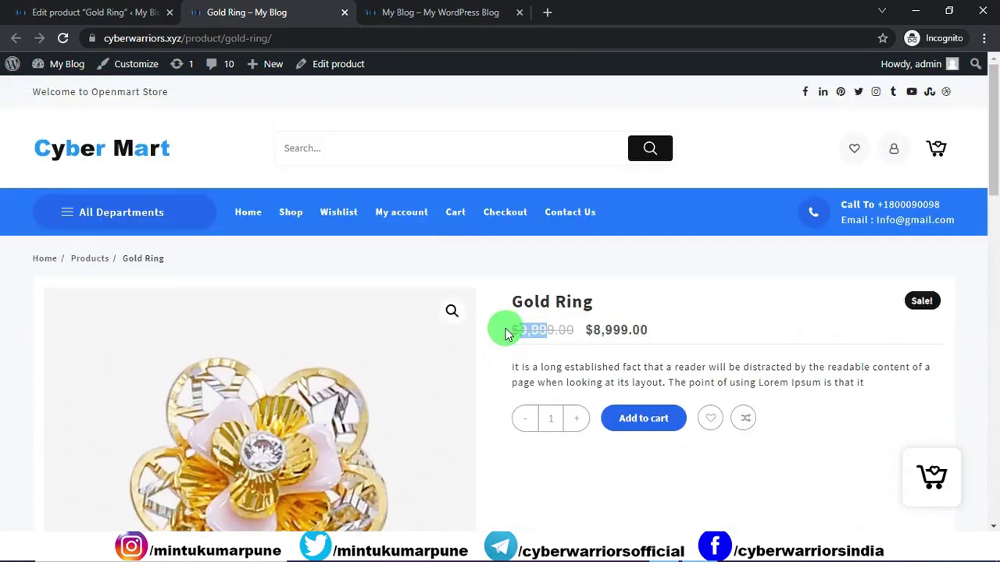
drag(505, 328, 563, 325)
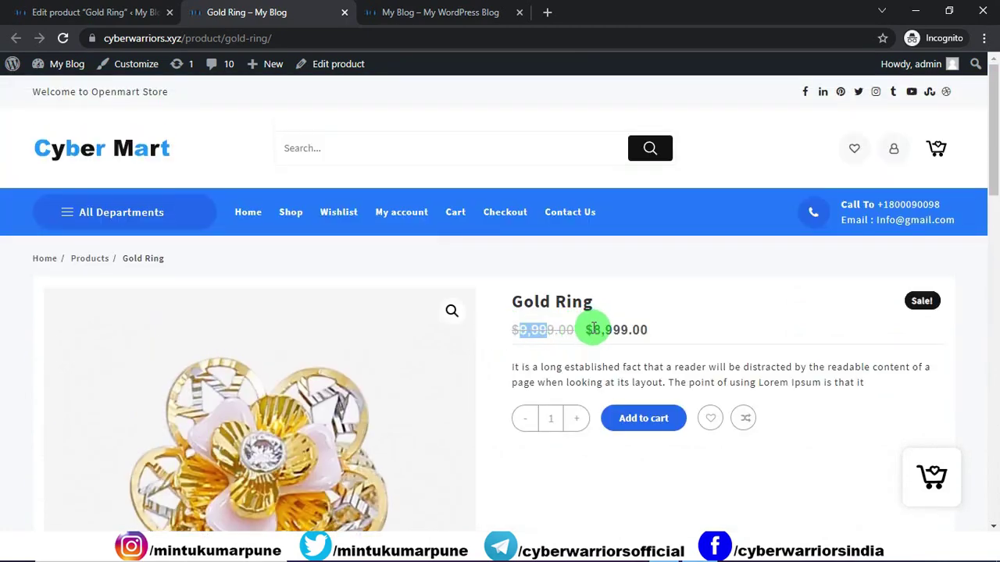
click(54, 13)
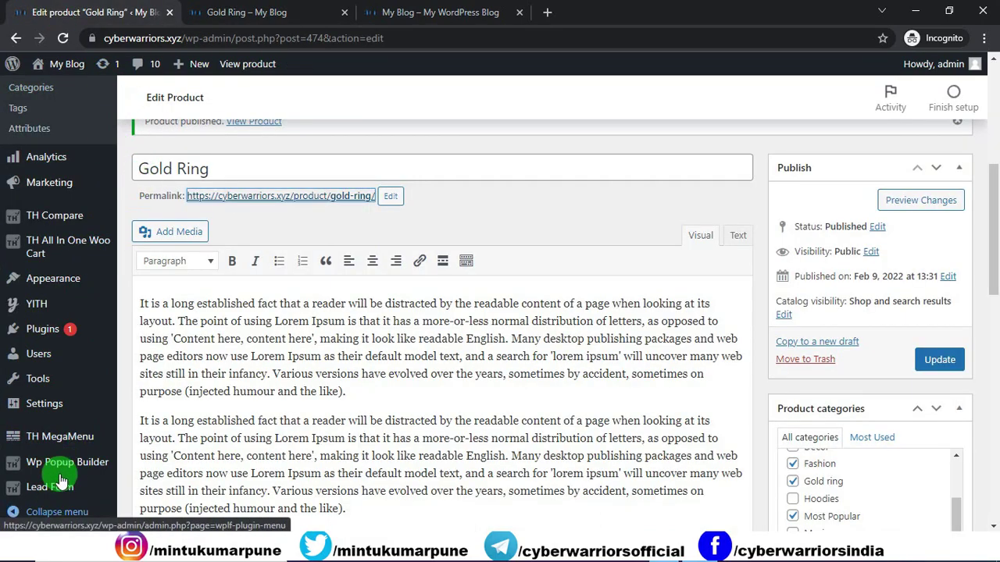
In WooCommerce General settings, set the store country/state to India — Maharashtra
mouse_move(81, 304)
scroll(129, 304, up, 1)
scroll(129, 305, up, 2)
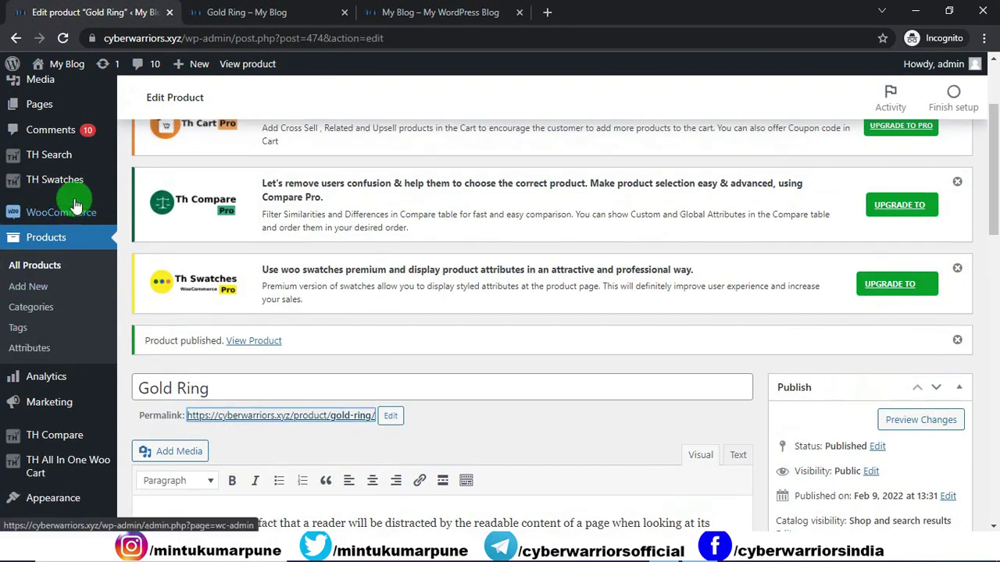
scroll(122, 217, up, 2)
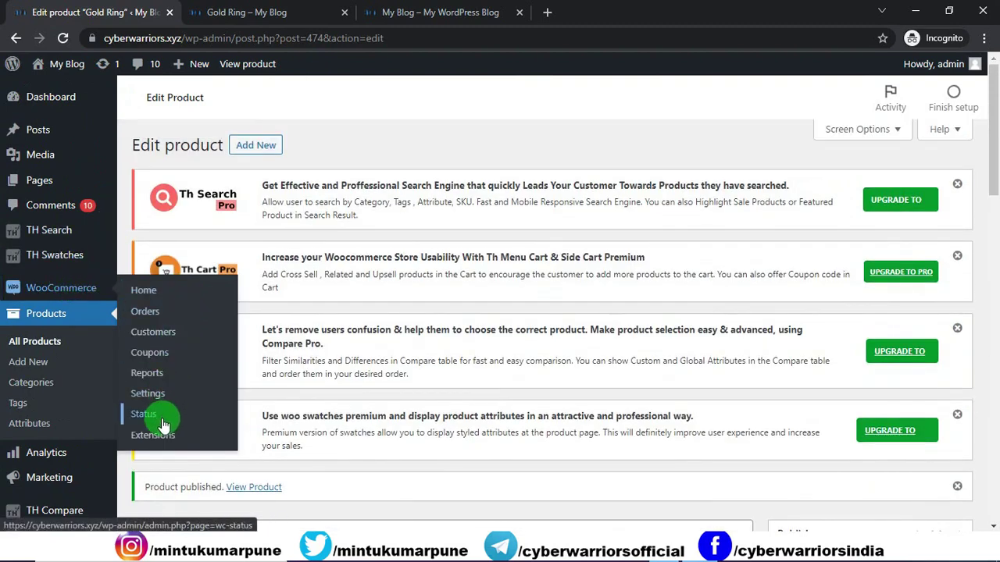
click(148, 394)
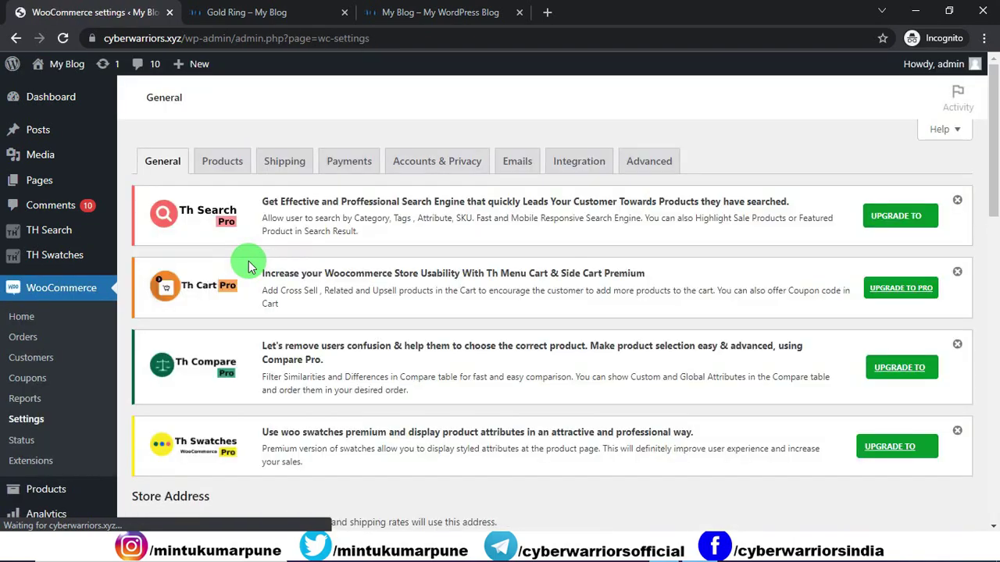
scroll(247, 259, down, 5)
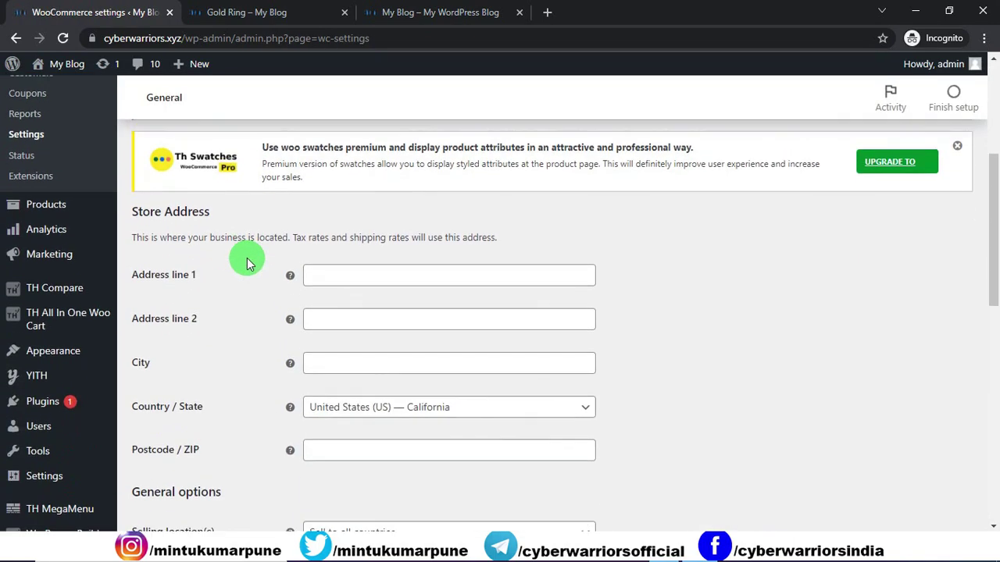
scroll(247, 259, up, 1)
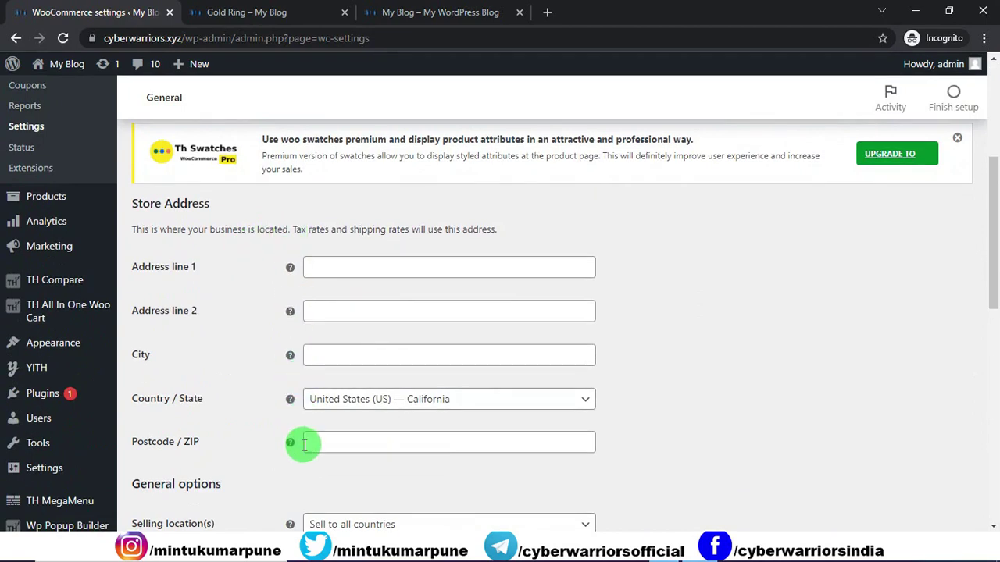
scroll(305, 417, down, 2)
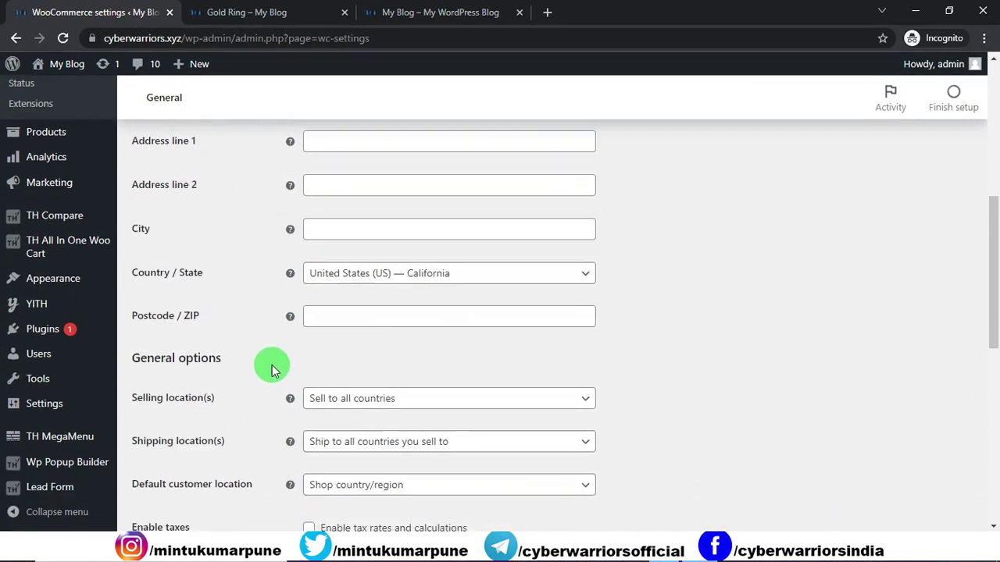
click(375, 263)
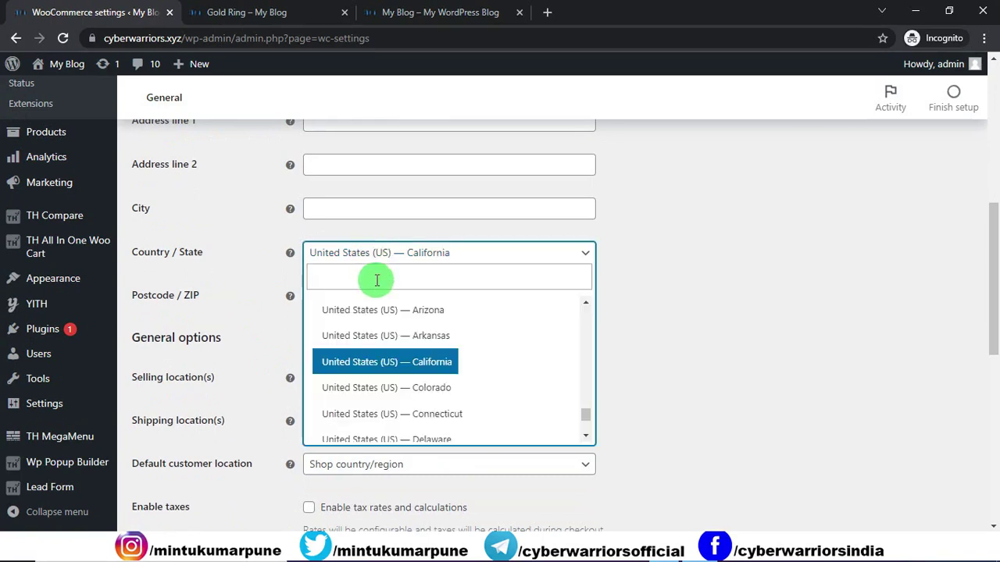
text(ind)
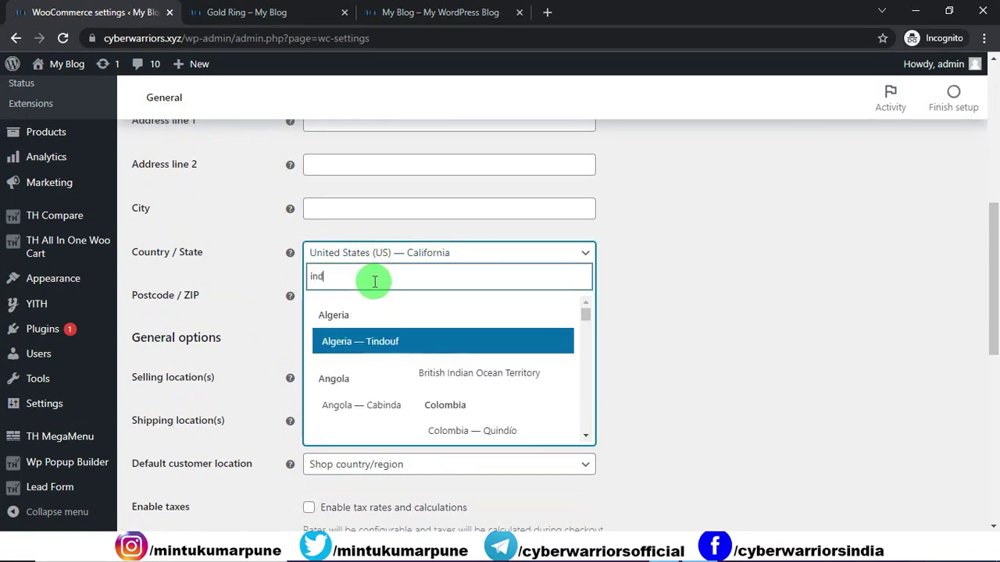
text(ia)
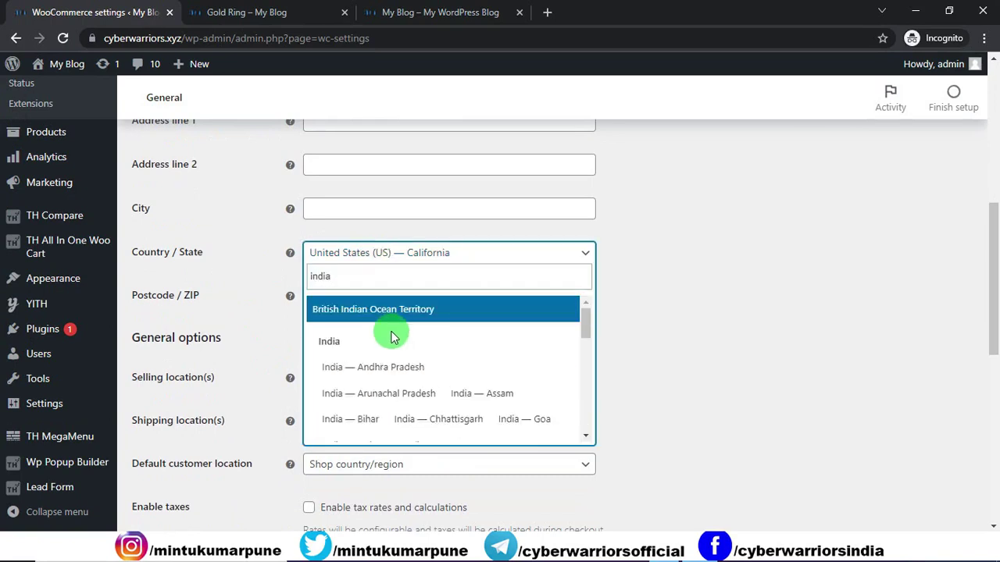
scroll(455, 379, down, 1)
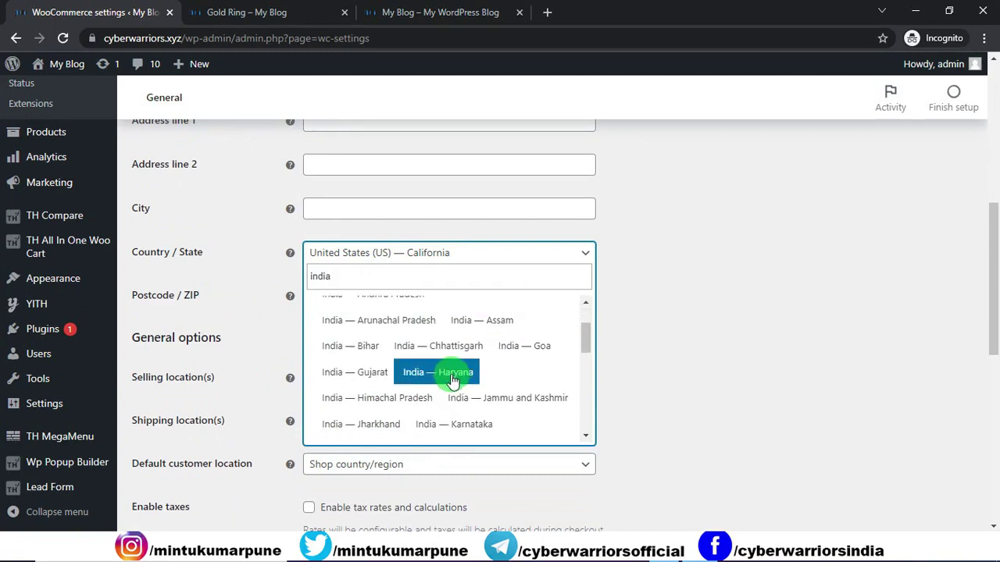
scroll(455, 381, down, 1)
click(489, 402)
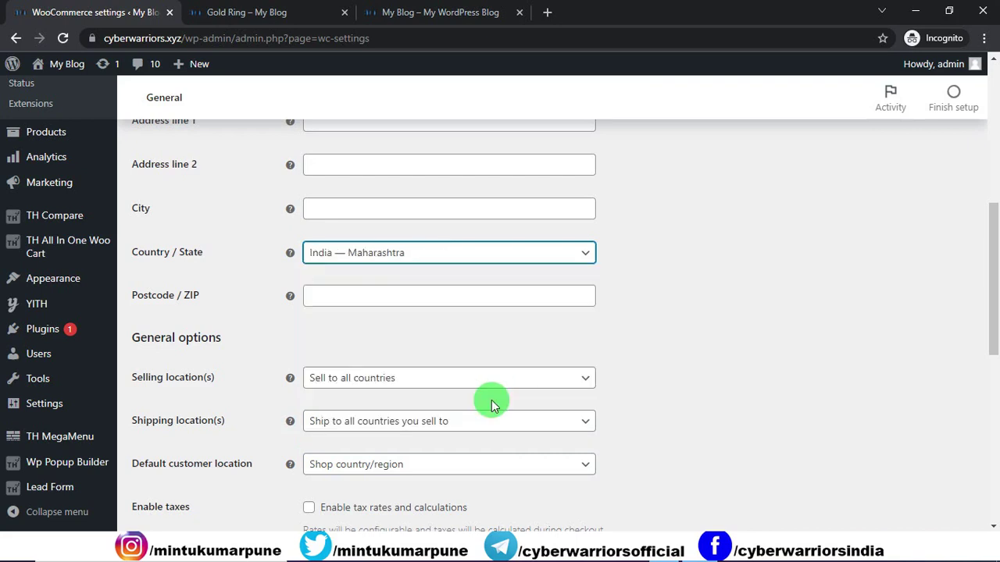
Keep selling and shipping to all countries and leave coupon codes enabled
scroll(400, 301, down, 1)
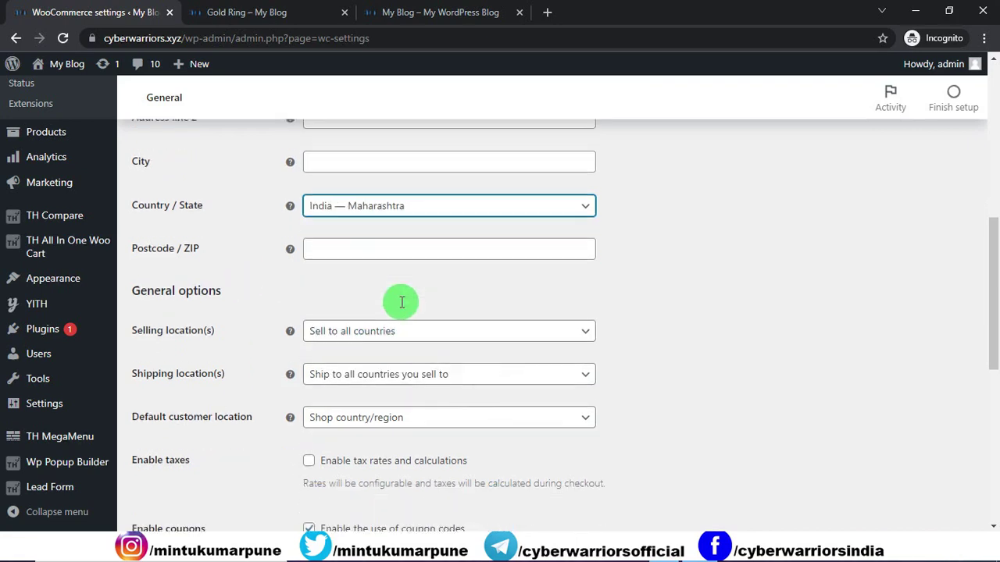
click(359, 313)
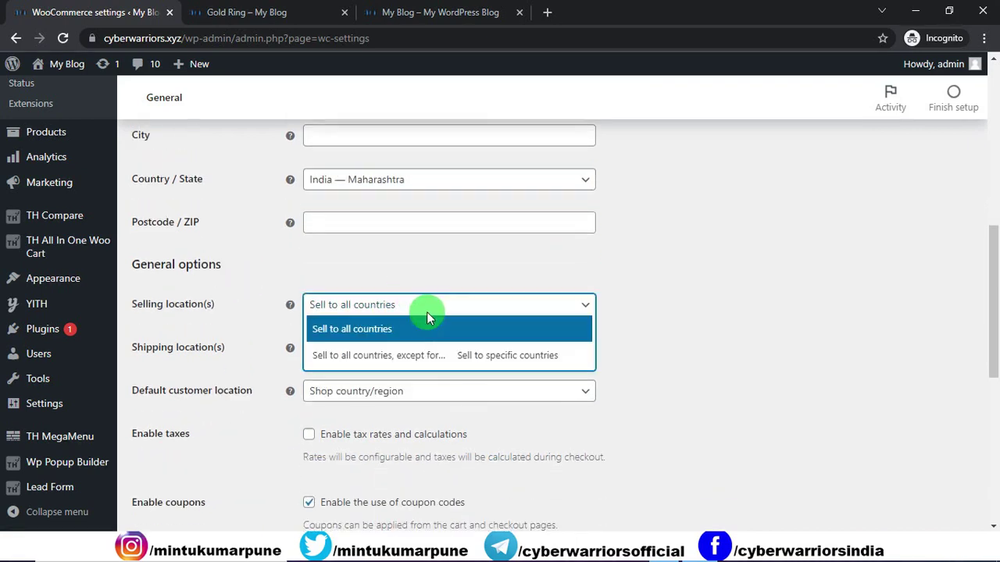
click(428, 326)
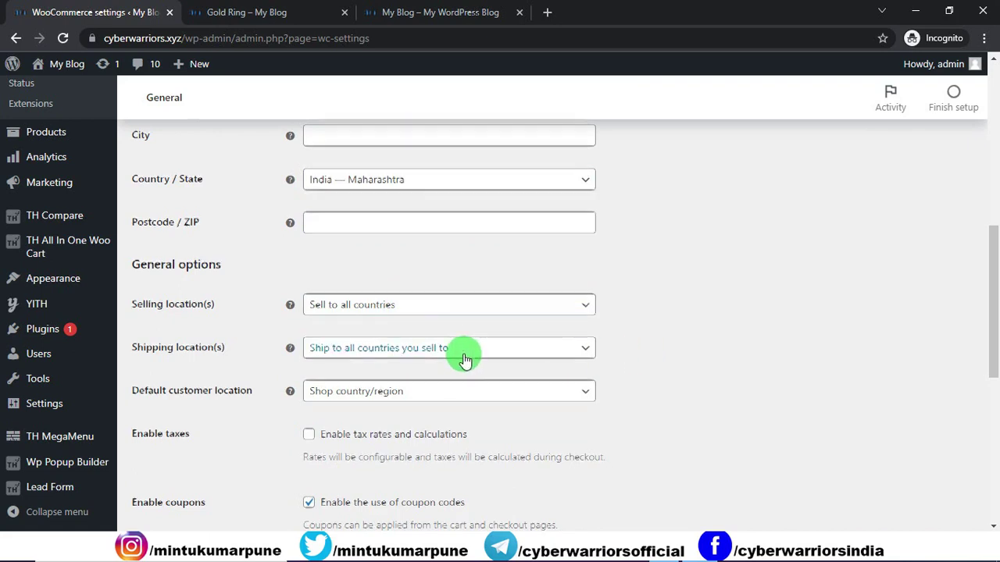
scroll(461, 350, down, 1)
click(414, 279)
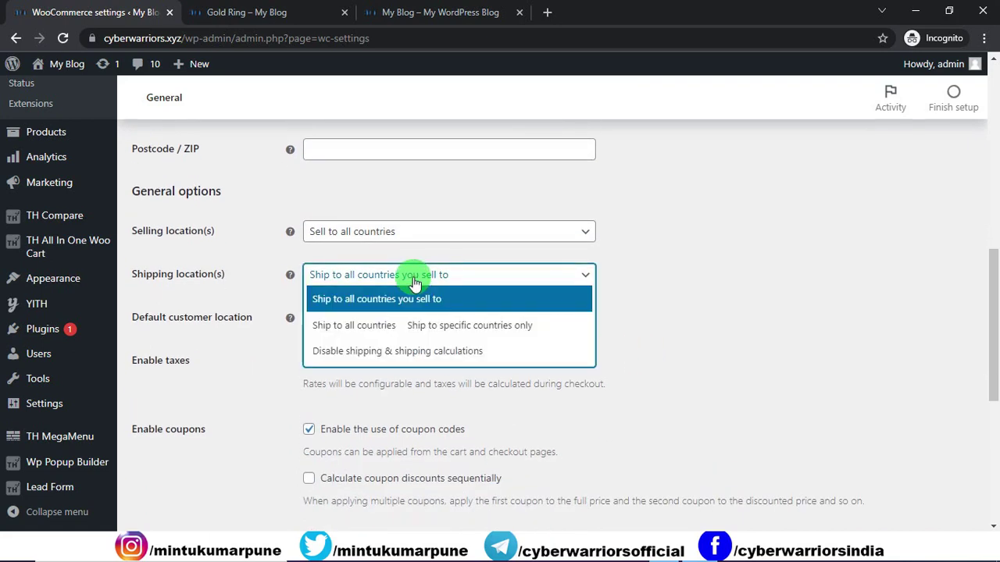
click(709, 330)
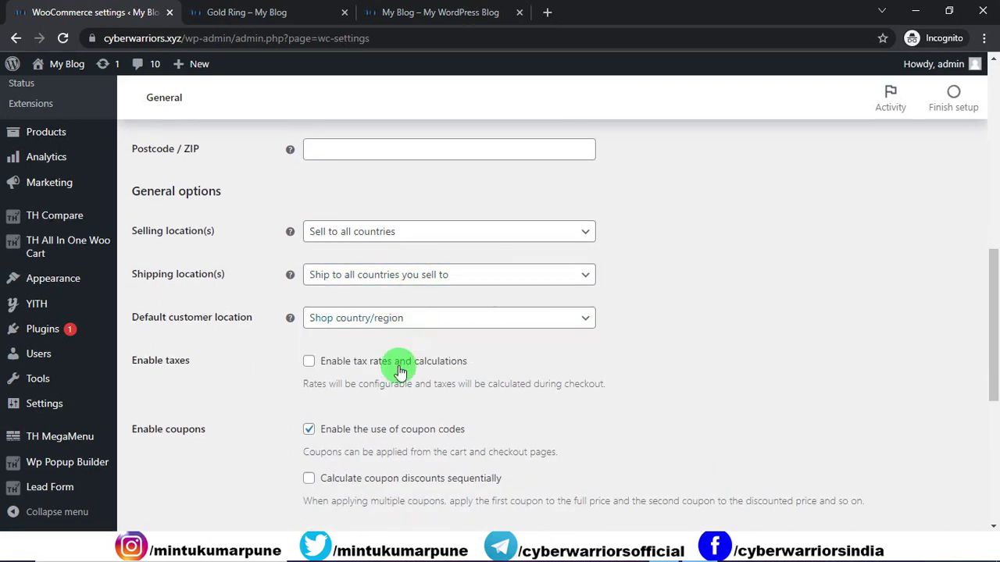
scroll(396, 364, down, 2)
click(309, 285)
click(308, 284)
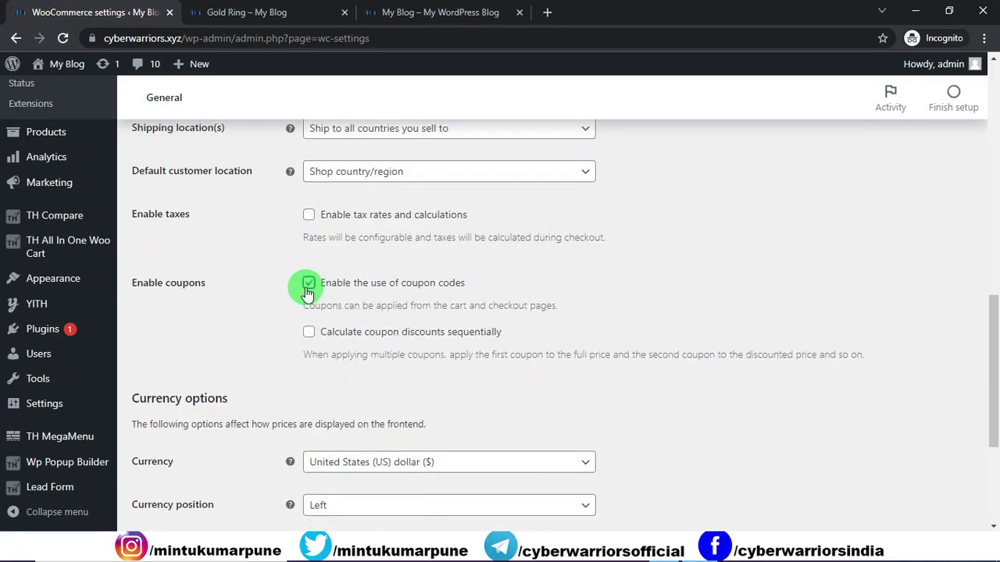
scroll(350, 273, down, 2)
Choose Indian rupee (₹) as the store currency
click(359, 316)
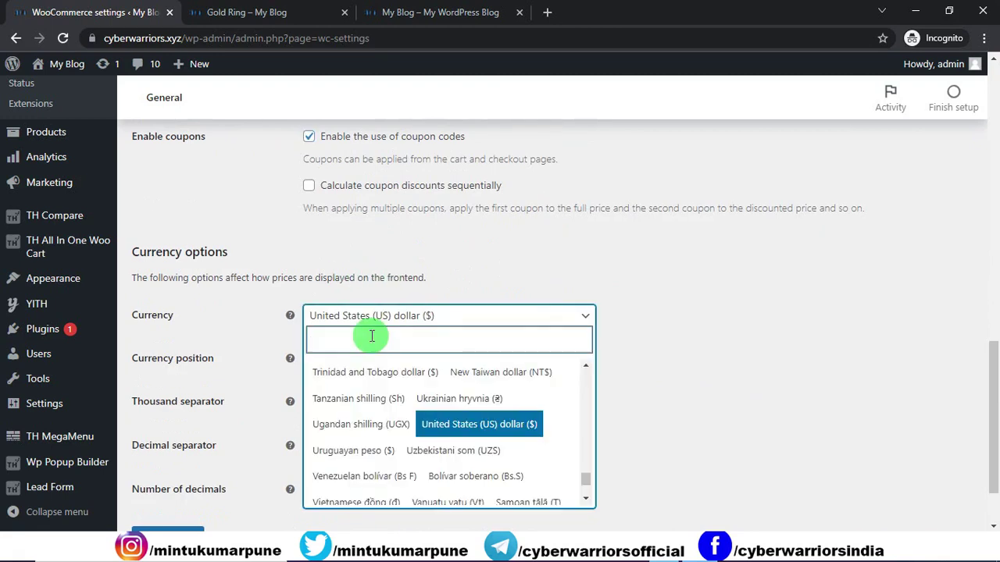
text(indi)
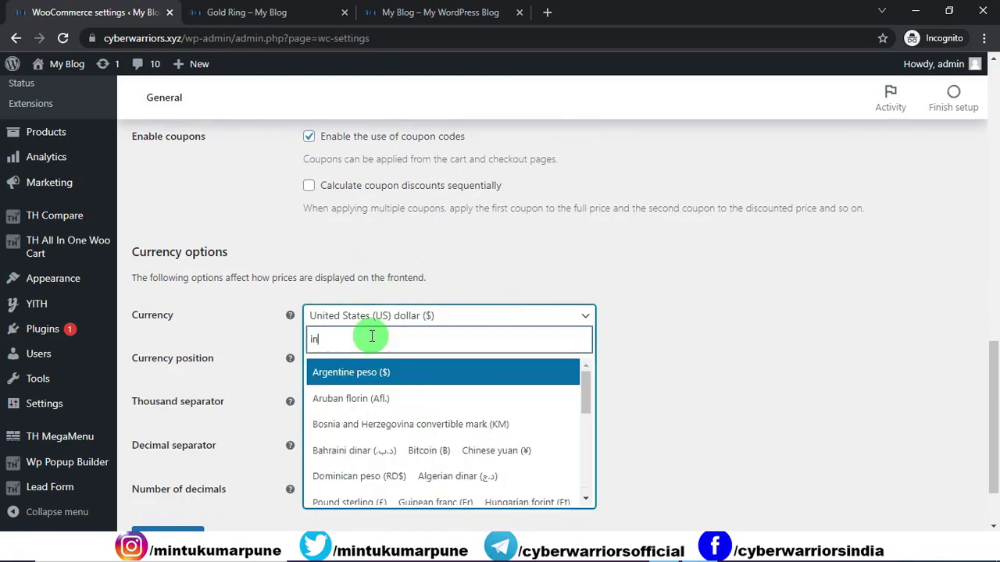
click(379, 373)
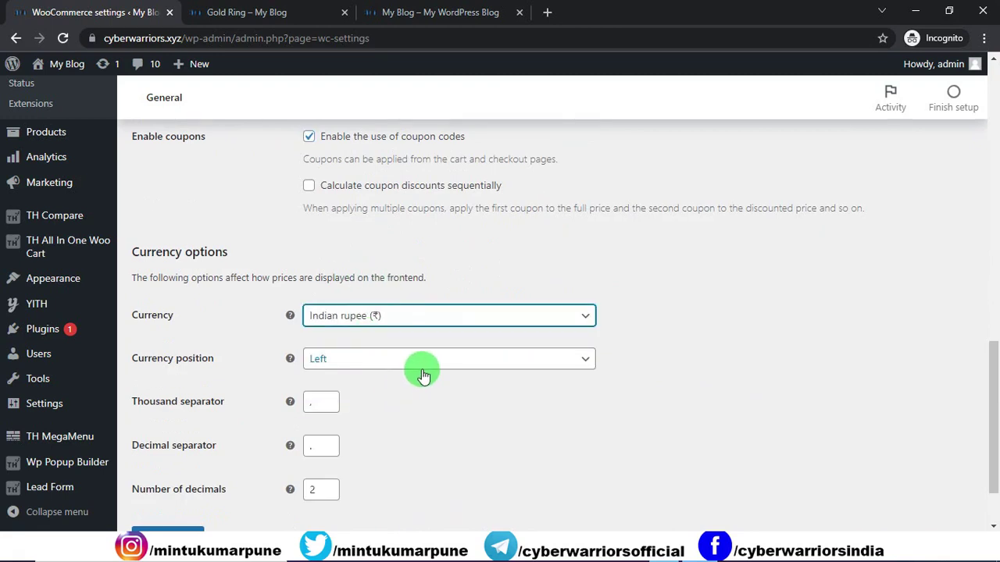
scroll(421, 375, down, 1)
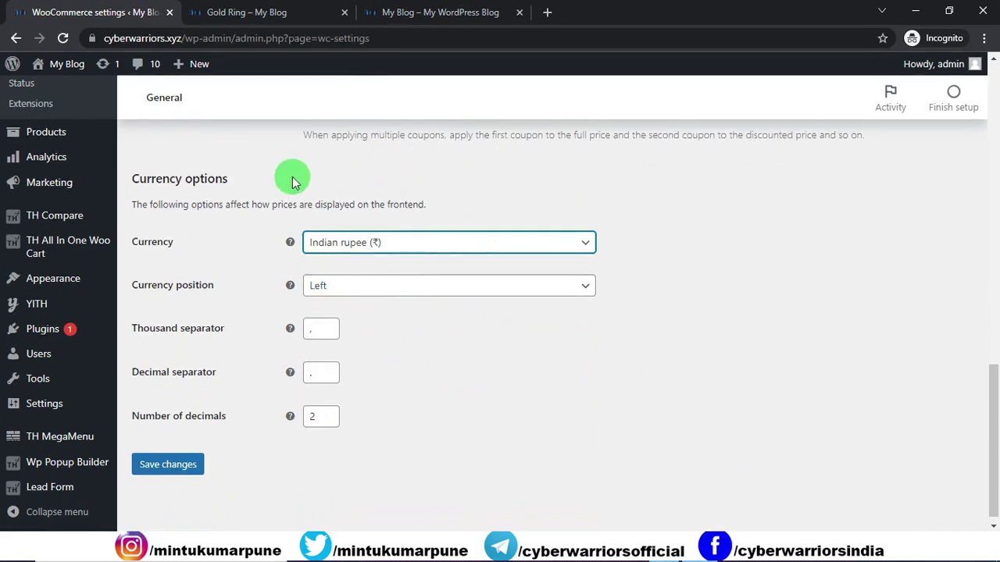
Save the settings and reload the Gold Ring page to see ₹9,999.00 reduced to ₹8,999.00
click(428, 12)
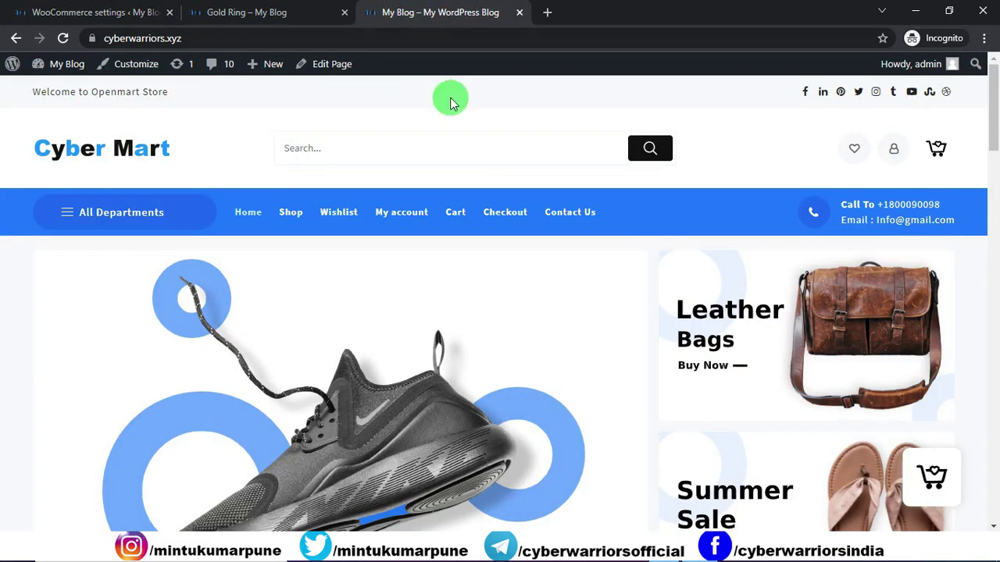
click(307, 16)
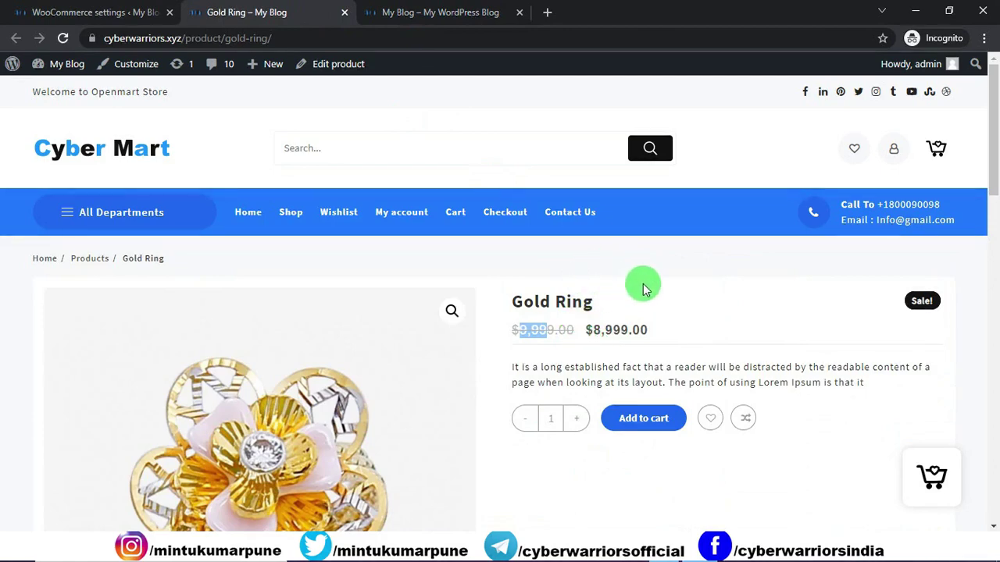
click(92, 14)
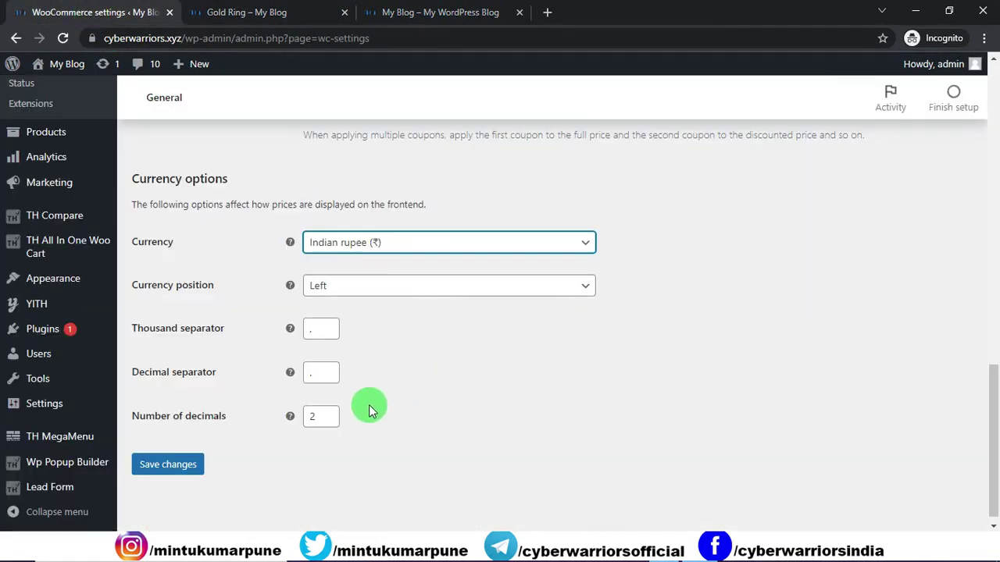
click(144, 464)
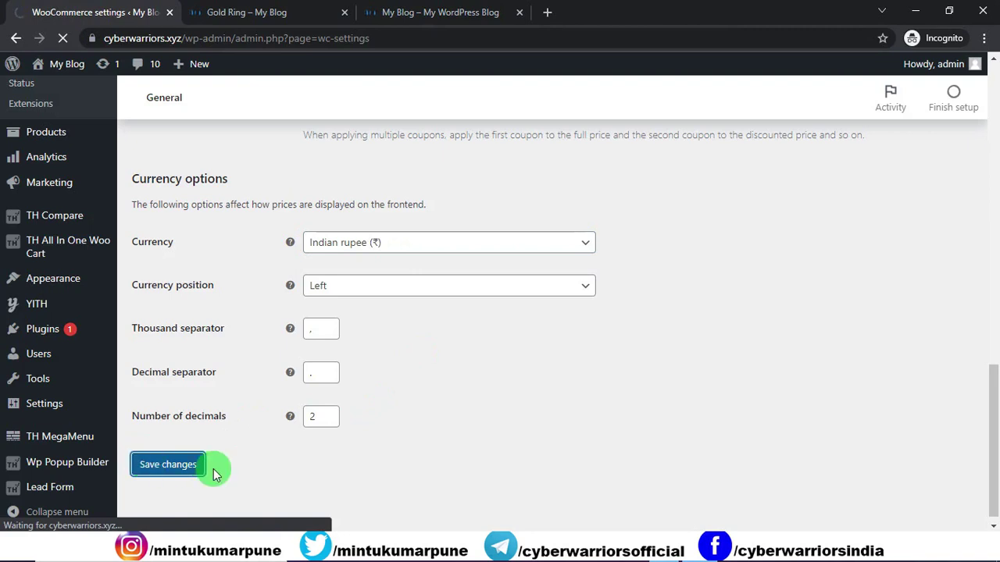
click(268, 14)
click(63, 39)
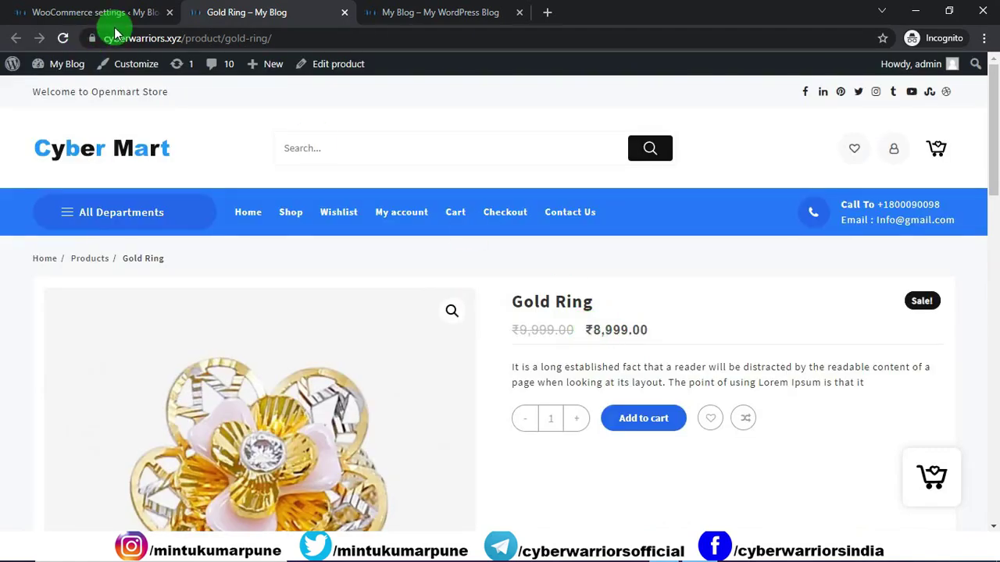
Close the Gold Ring tab, review the rupee-priced Cyber Mart home page, then go to Shop
click(346, 14)
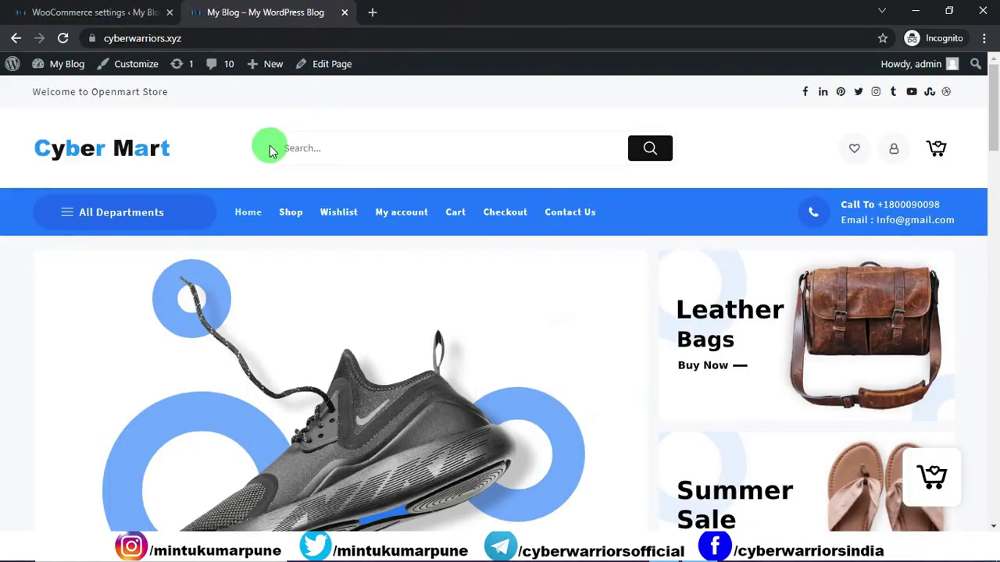
click(63, 36)
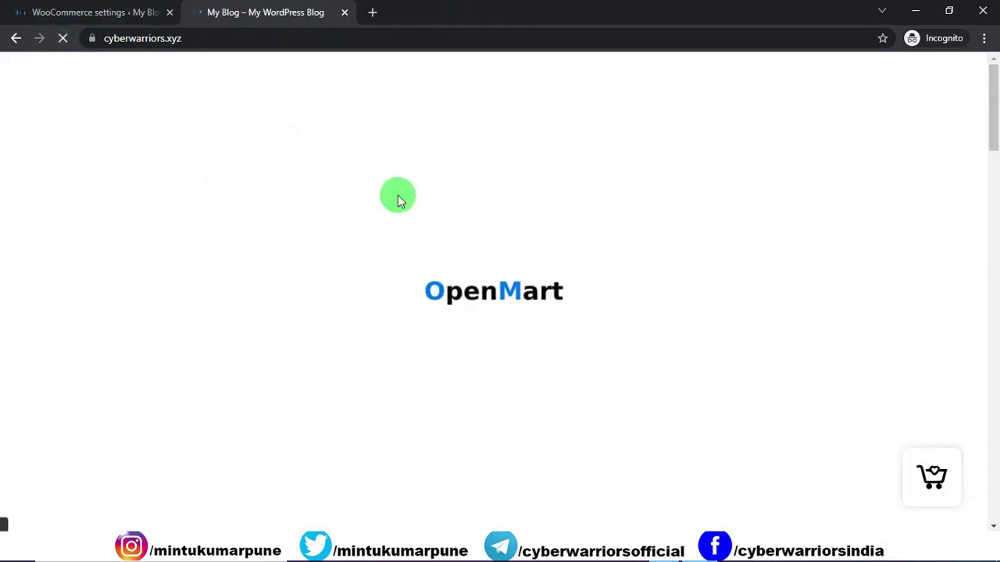
scroll(461, 235, down, 4)
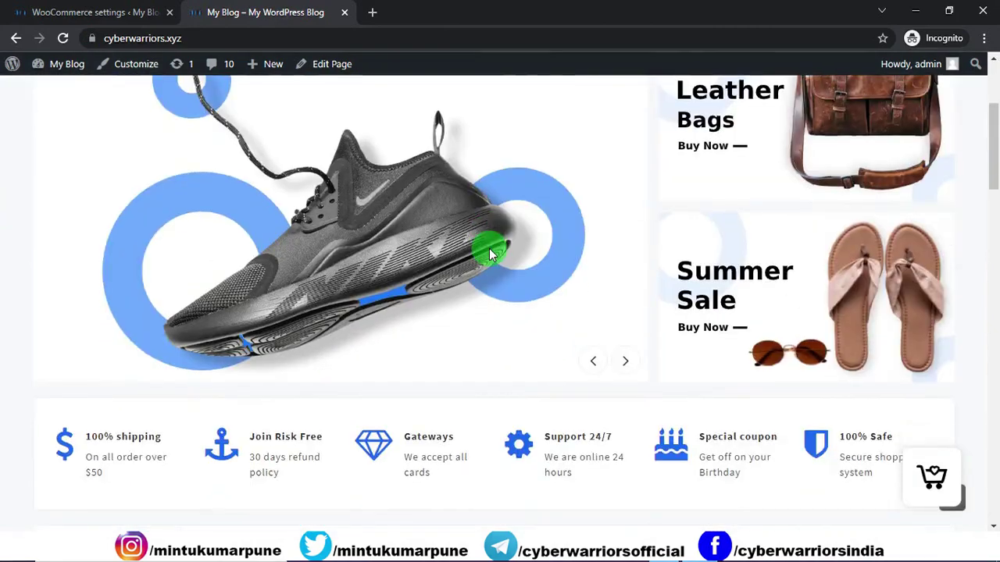
scroll(481, 243, down, 3)
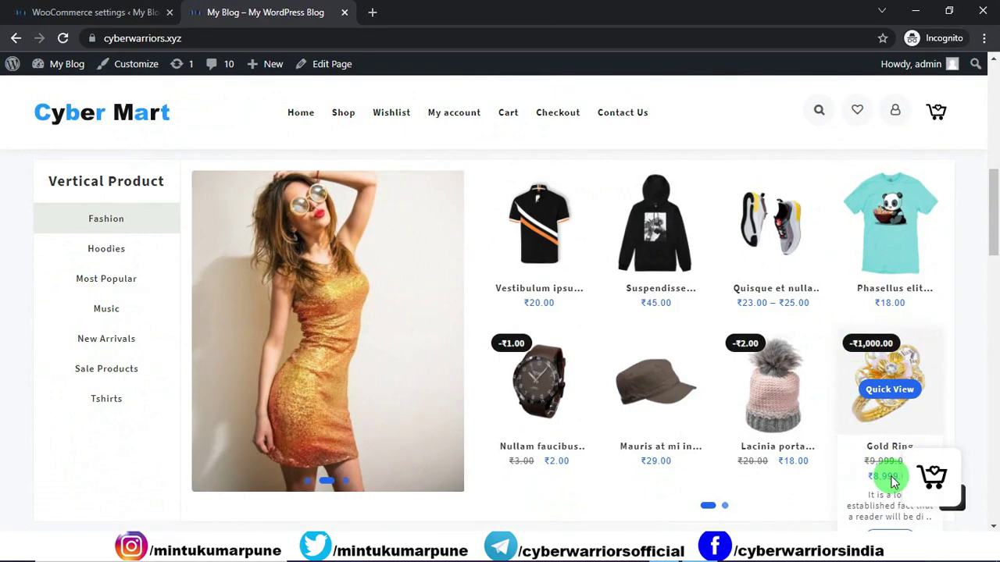
scroll(872, 413, down, 4)
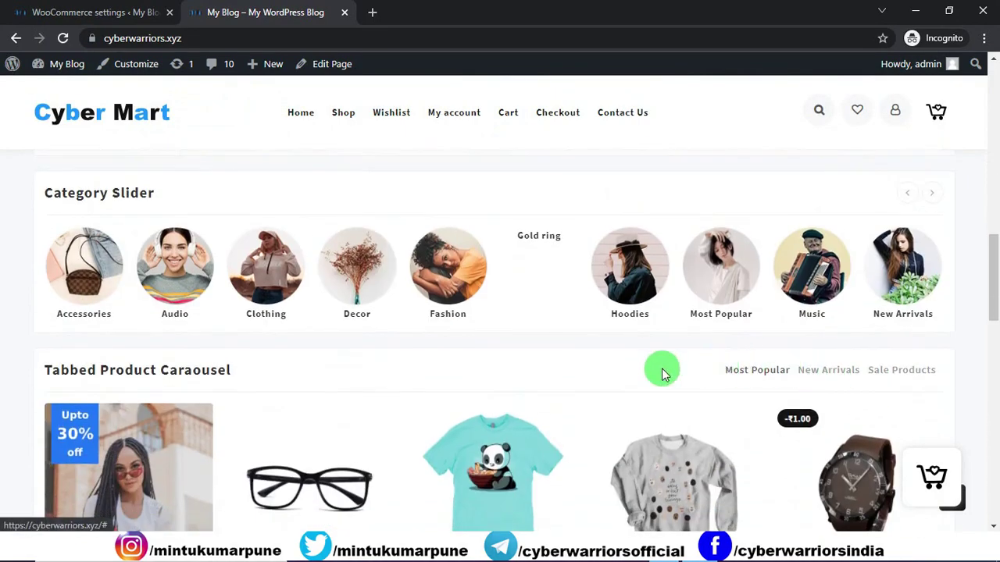
scroll(546, 360, down, 5)
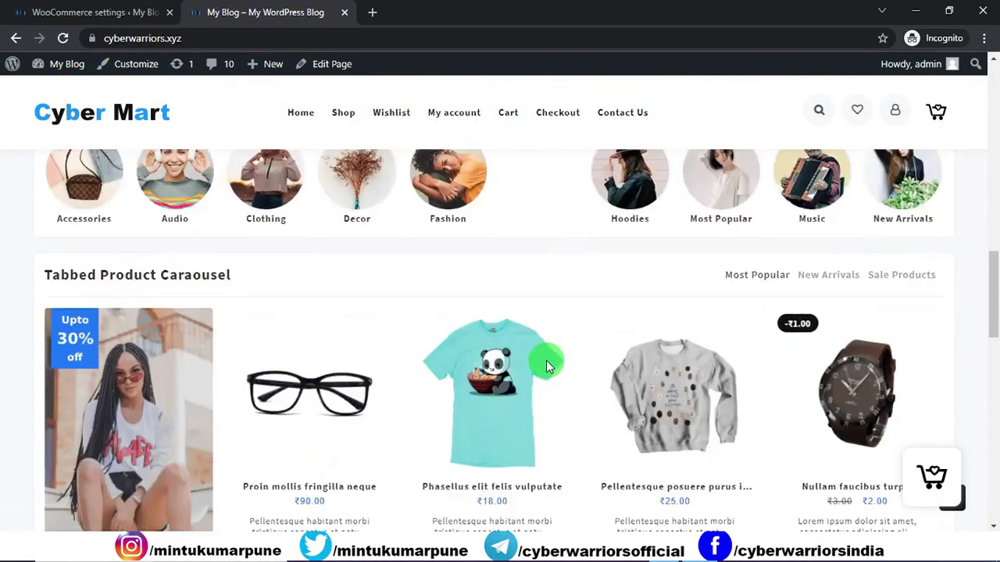
scroll(543, 351, up, 3)
scroll(543, 351, down, 6)
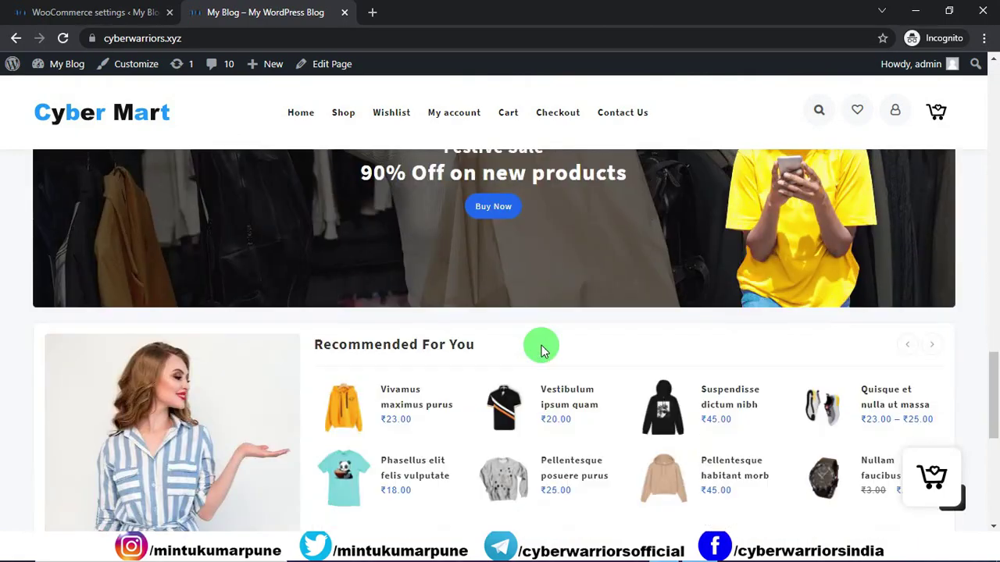
scroll(541, 348, up, 1)
scroll(541, 349, down, 3)
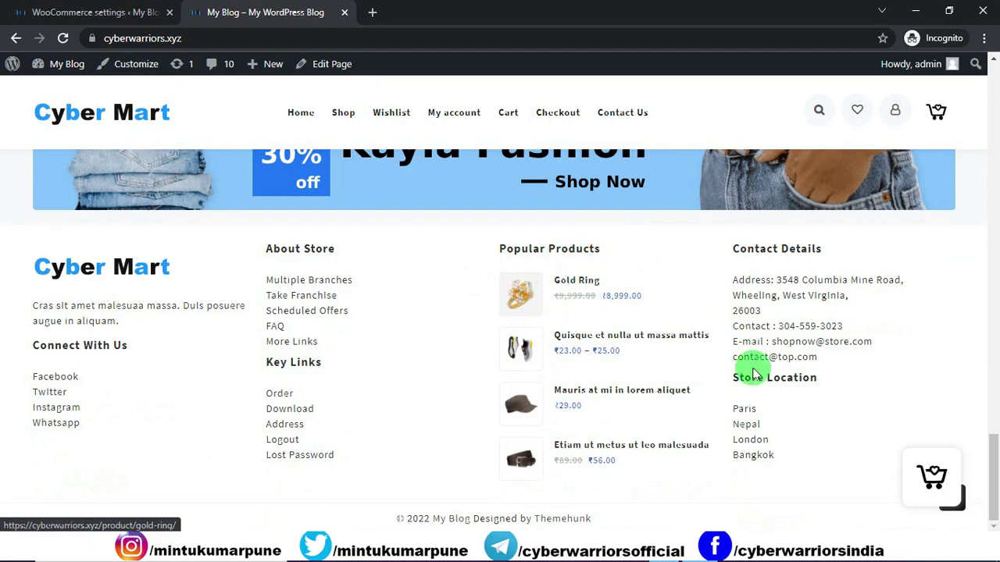
drag(990, 446, 994, 86)
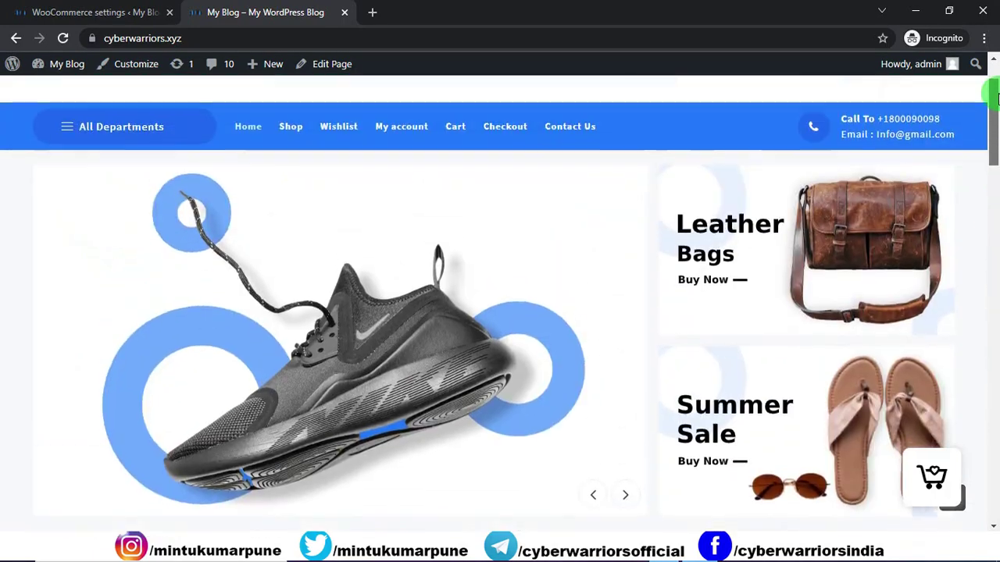
click(291, 132)
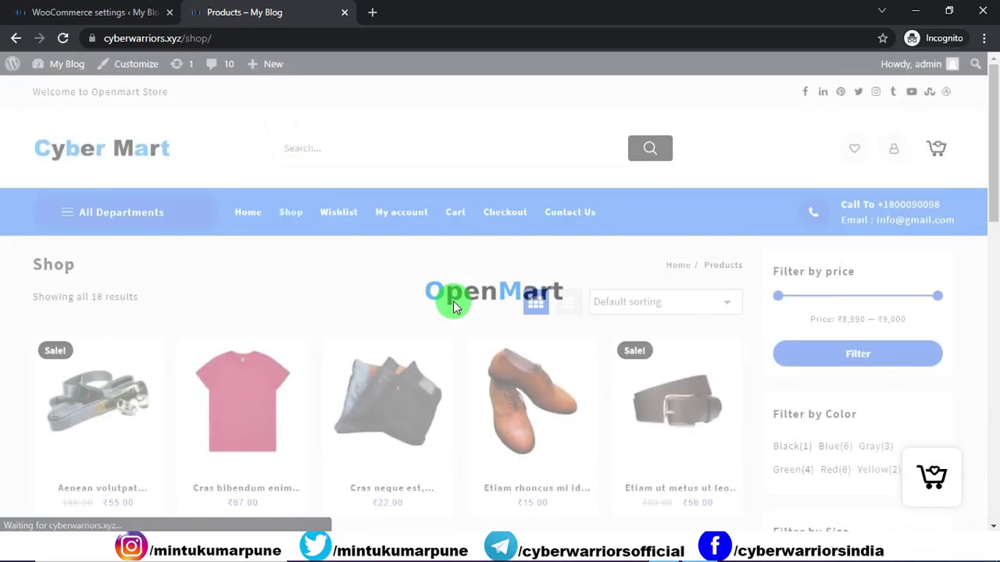
Check the Gold Ring at ₹8,999.00 on the Shop page, then return to the WooCommerce settings tab
scroll(455, 306, down, 5)
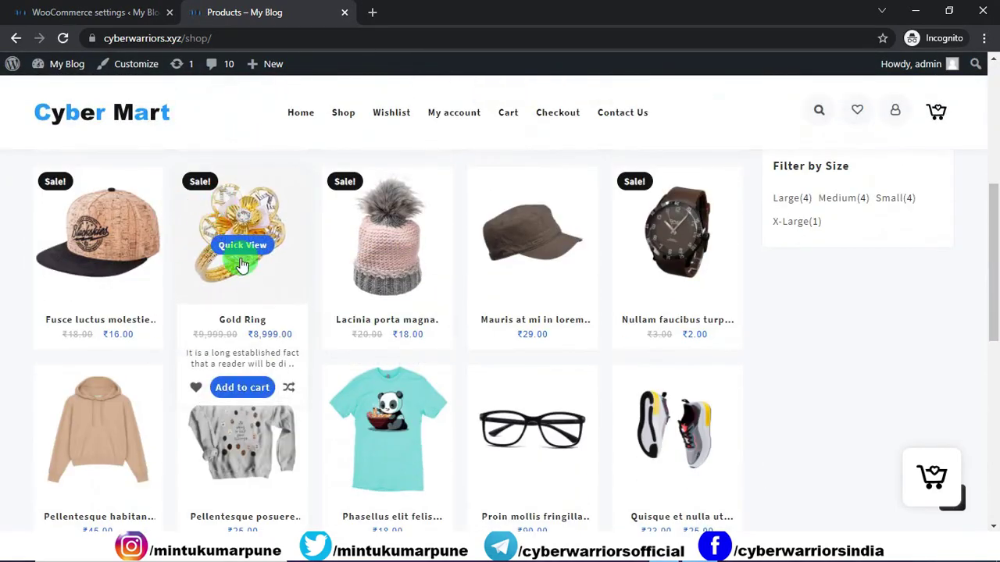
scroll(221, 254, up, 1)
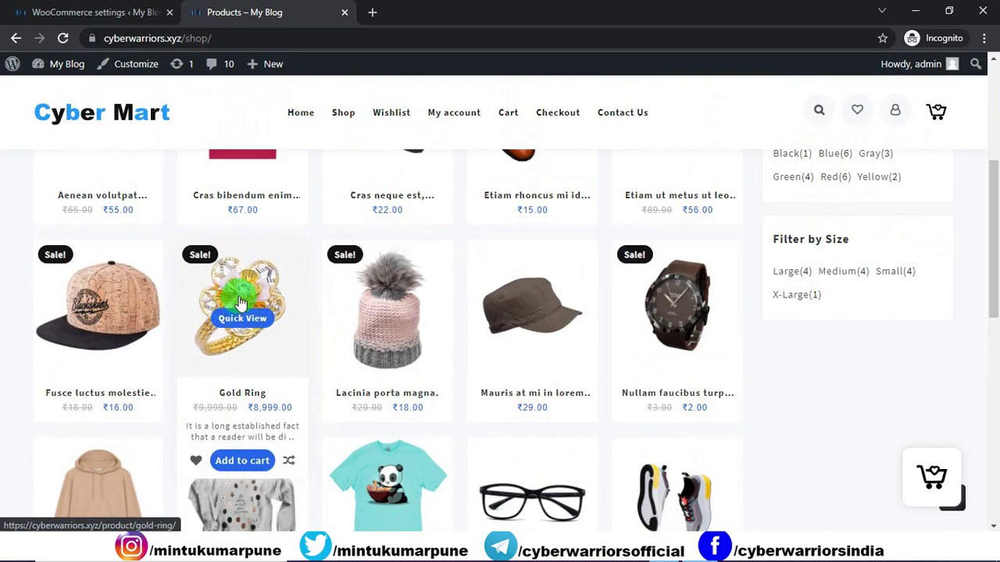
scroll(238, 303, up, 5)
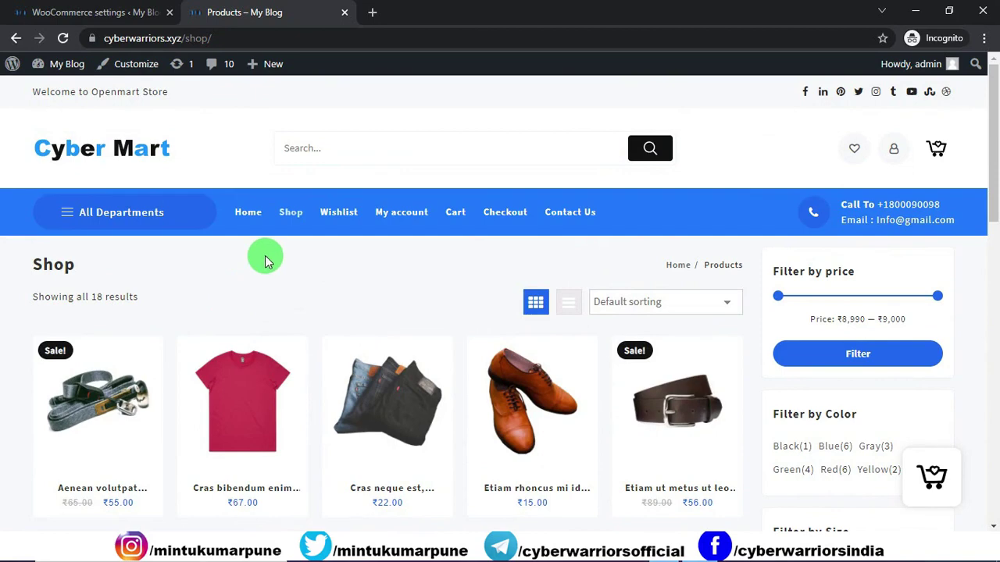
click(84, 14)
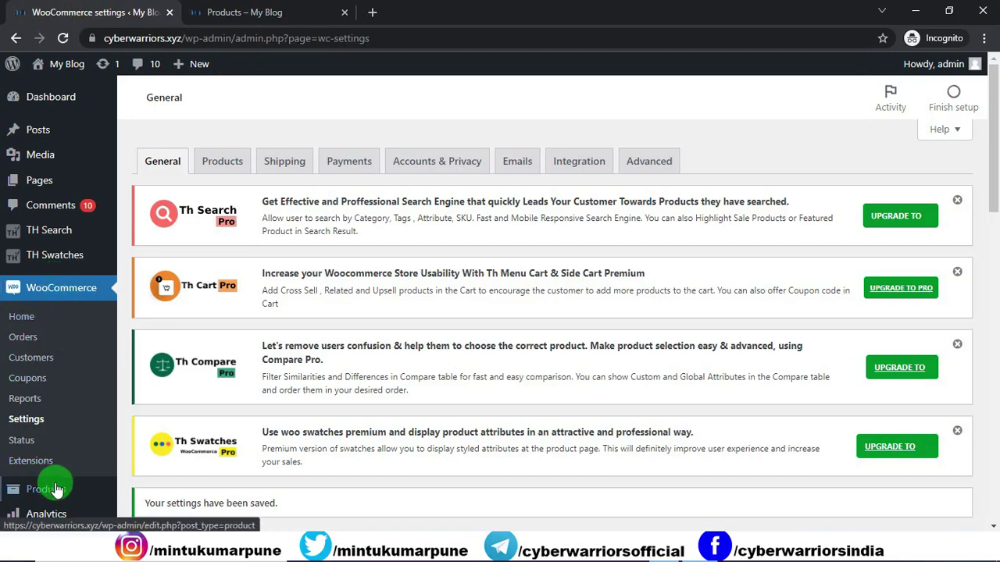
Open the Gold Ring for editing from Products > All Products
mouse_move(56, 491)
click(153, 409)
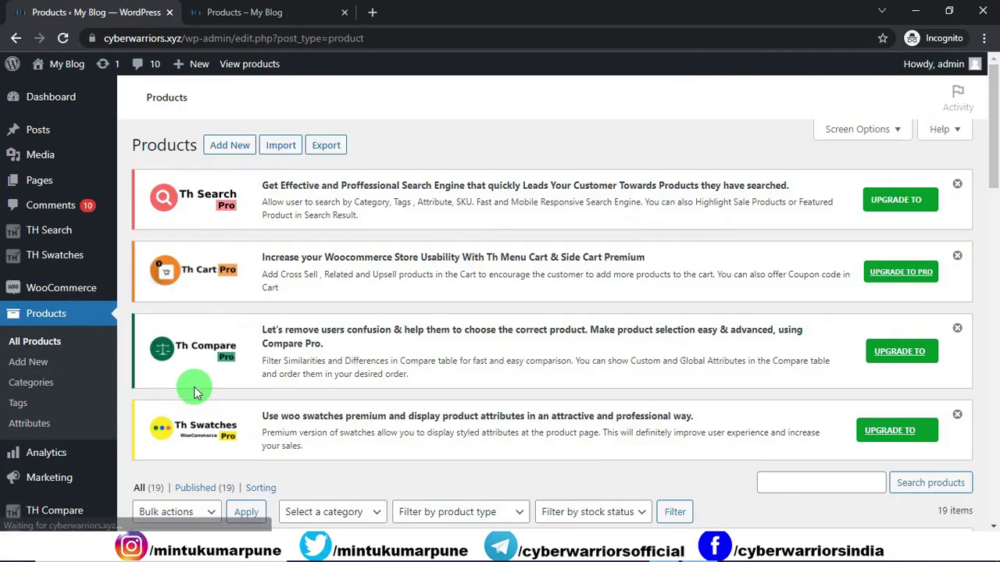
scroll(303, 346, down, 4)
scroll(303, 346, down, 1)
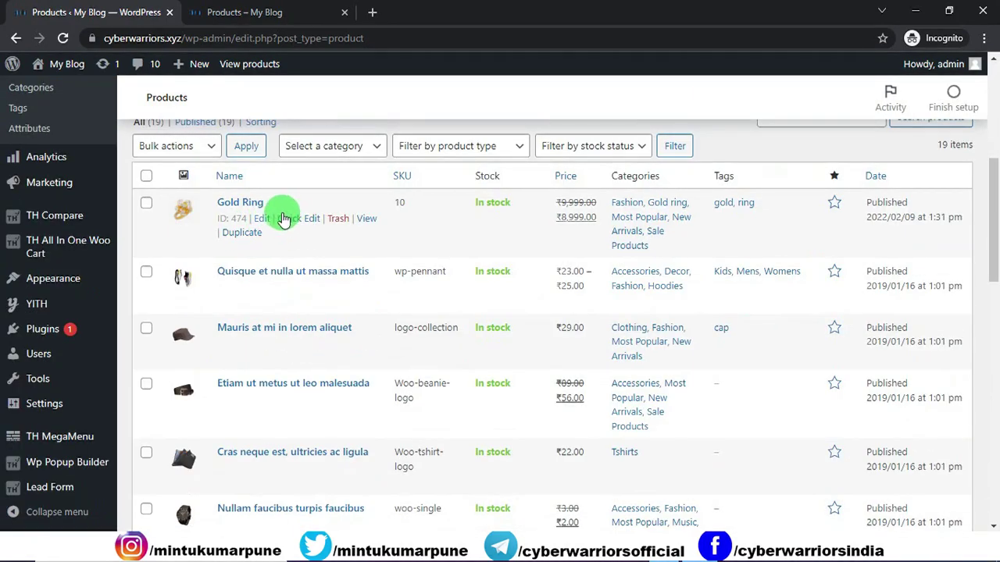
click(261, 219)
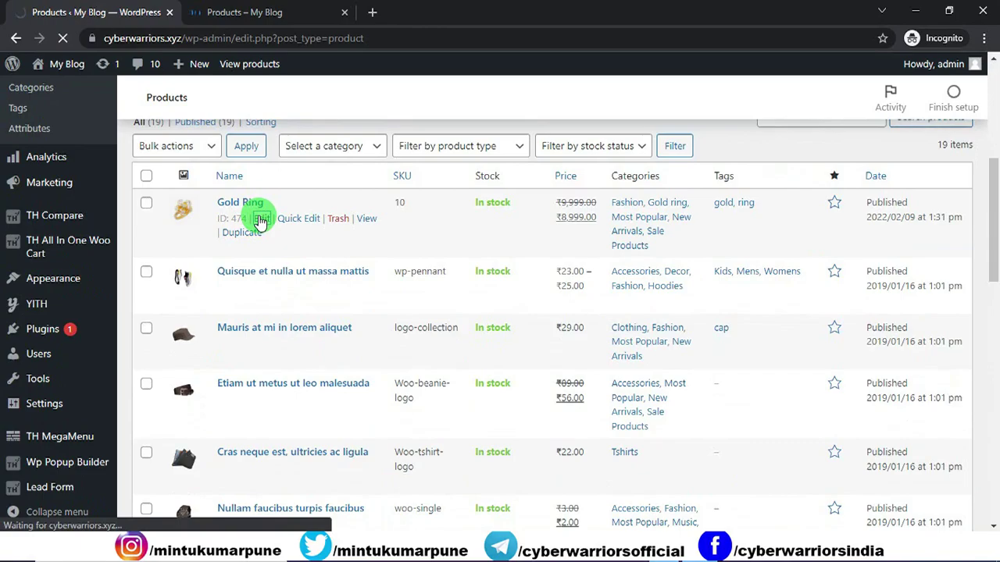
Delete 'Gold ' so the title reads Ring, update the product, and return to the shop tab
scroll(547, 339, down, 10)
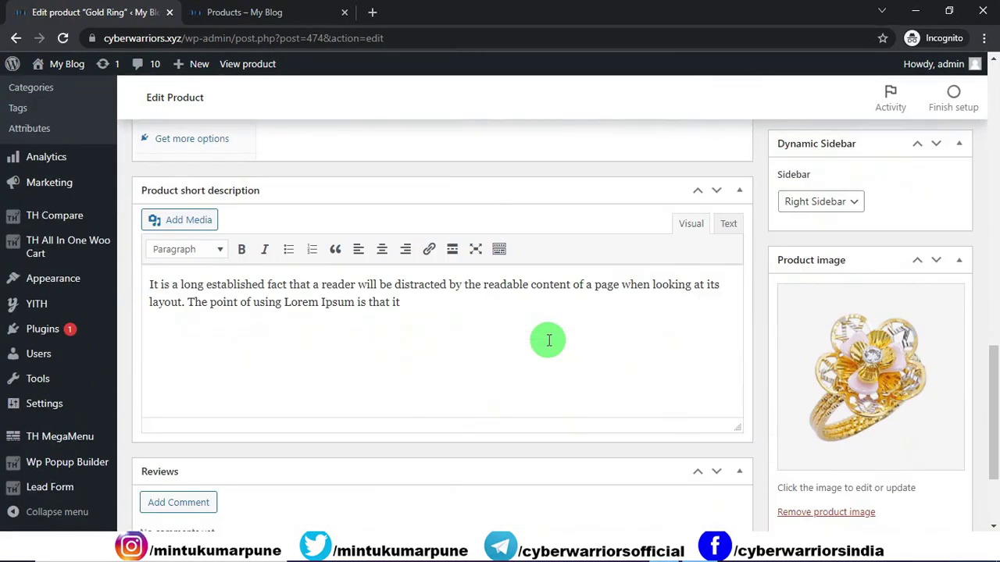
scroll(549, 340, down, 3)
scroll(547, 340, up, 12)
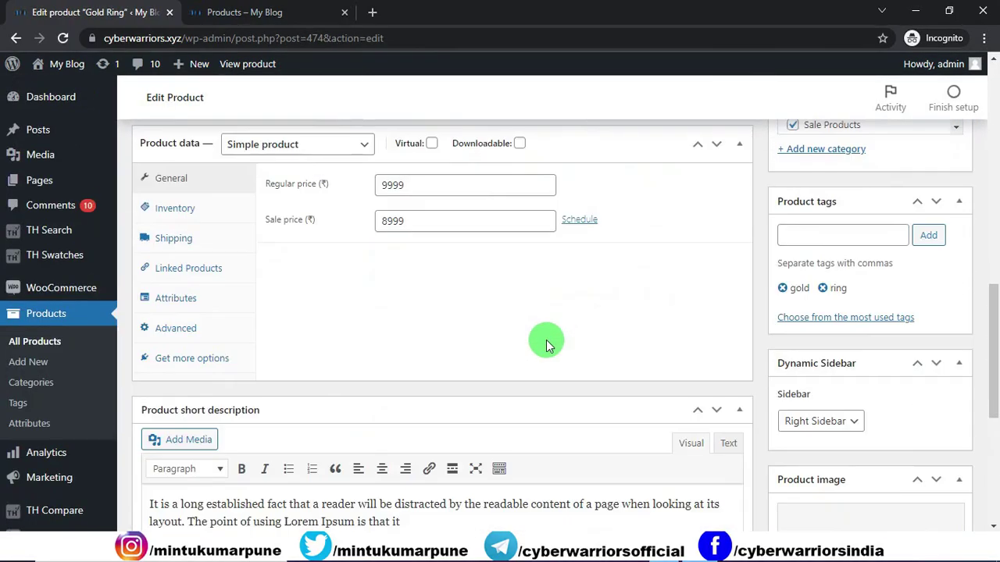
scroll(547, 340, up, 5)
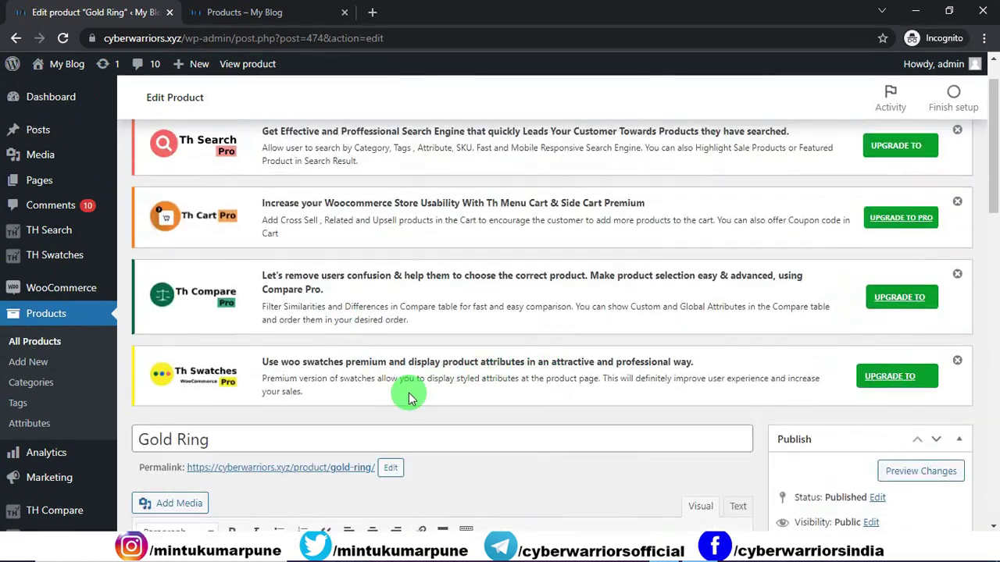
scroll(409, 393, down, 3)
scroll(396, 391, down, 4)
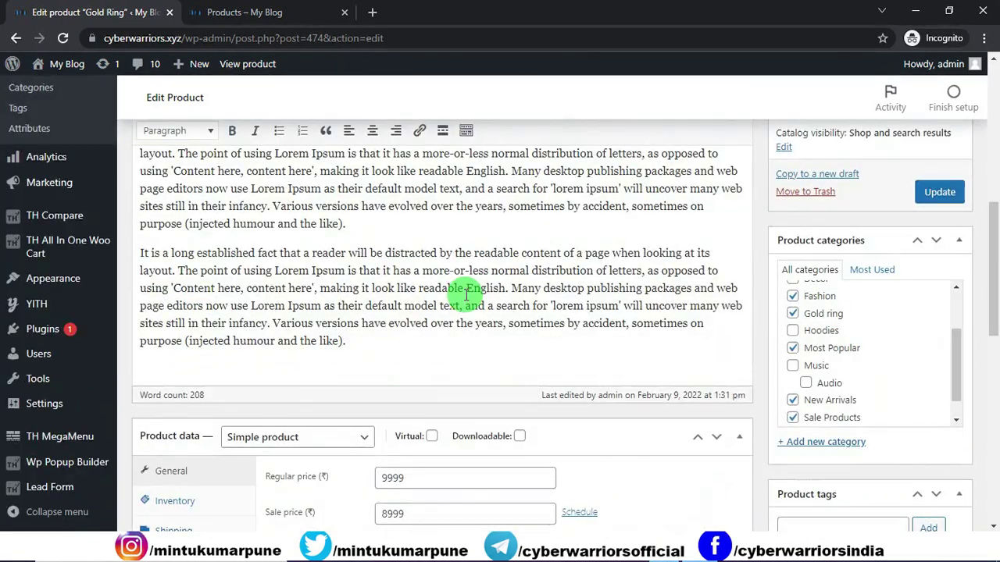
scroll(471, 287, up, 10)
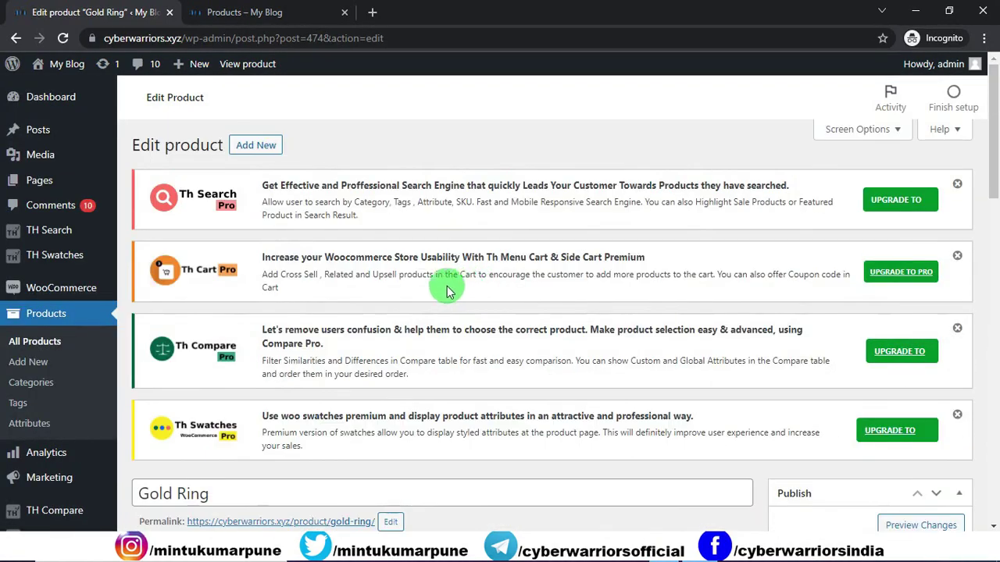
scroll(293, 285, down, 6)
scroll(297, 289, up, 2)
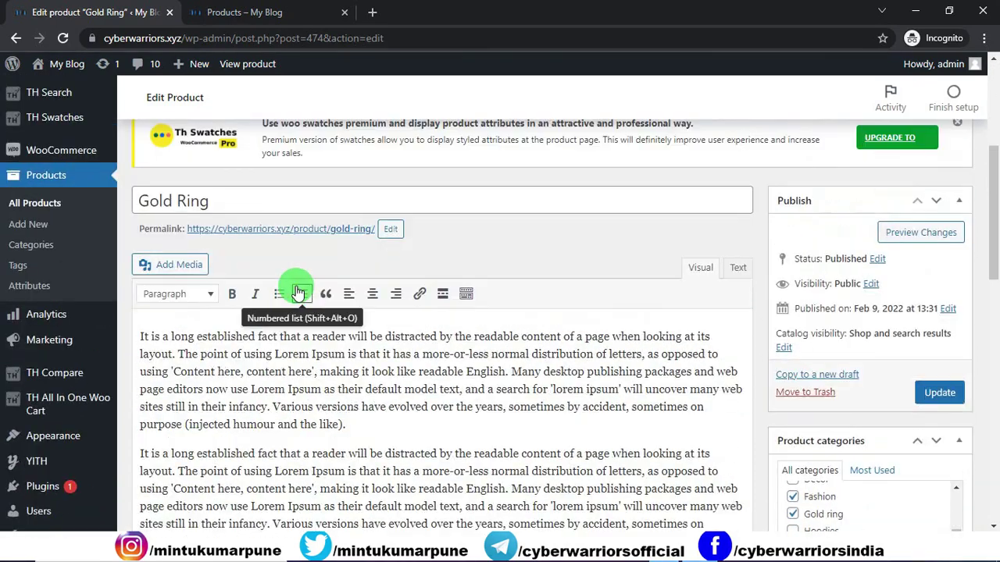
drag(173, 200, 141, 201)
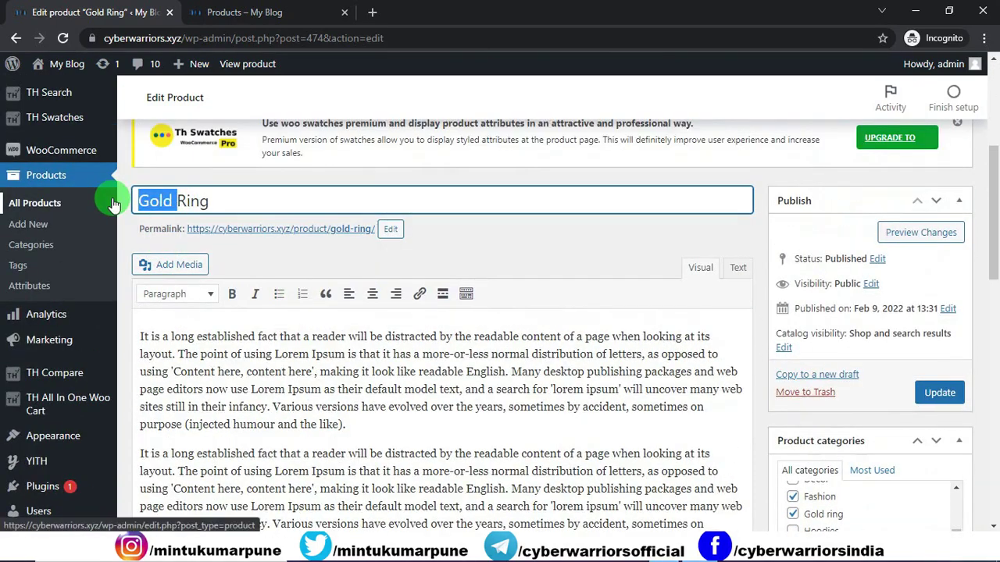
key(BackSpace)
click(935, 393)
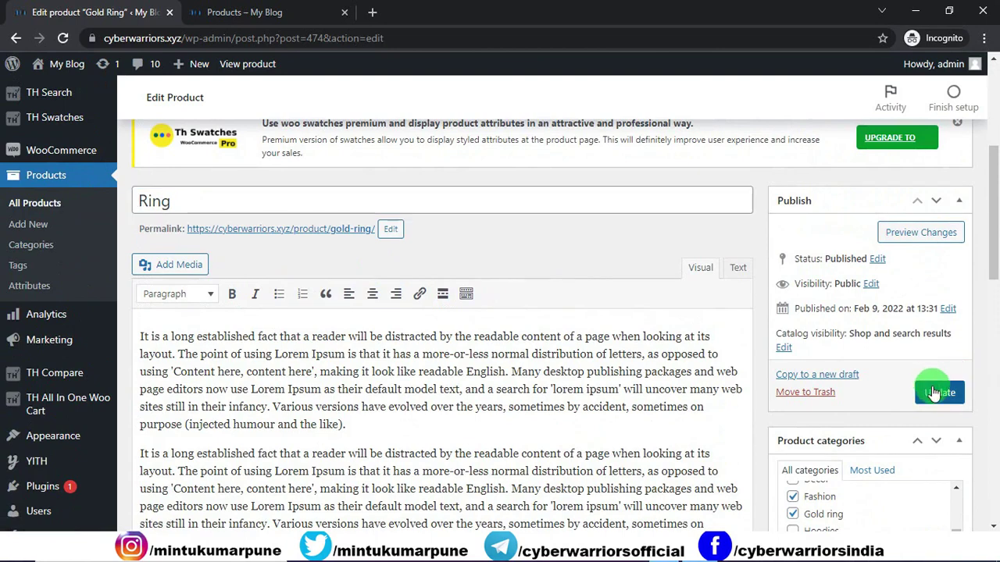
click(293, 12)
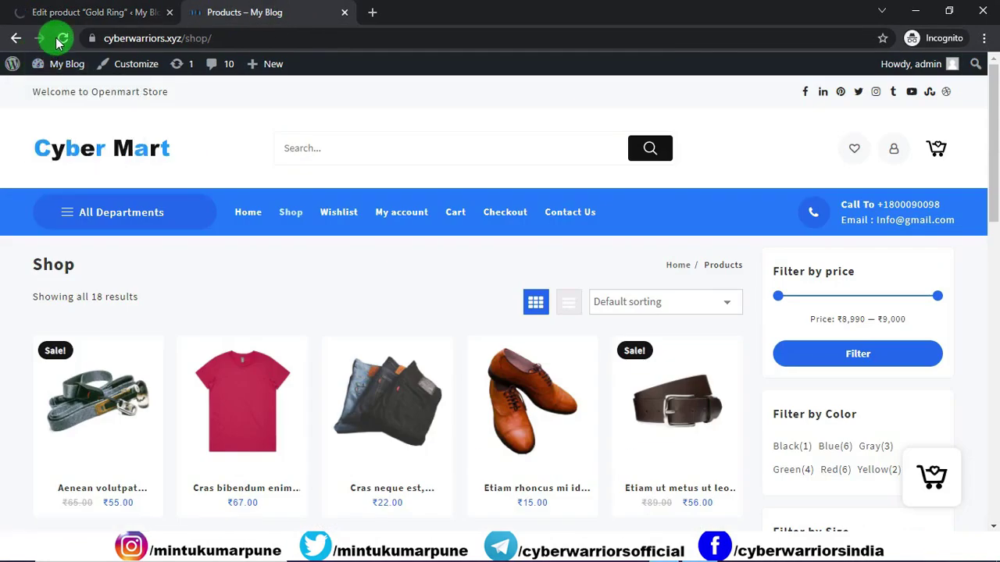
Reload the Shop page and find the renamed Ring at ₹8,999.00
click(61, 39)
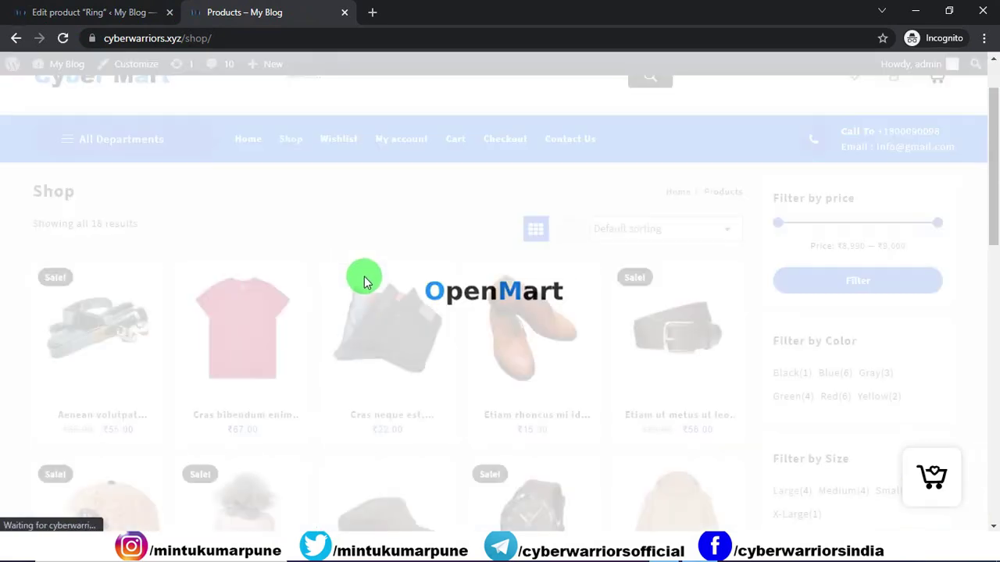
scroll(343, 281, down, 4)
scroll(340, 284, up, 5)
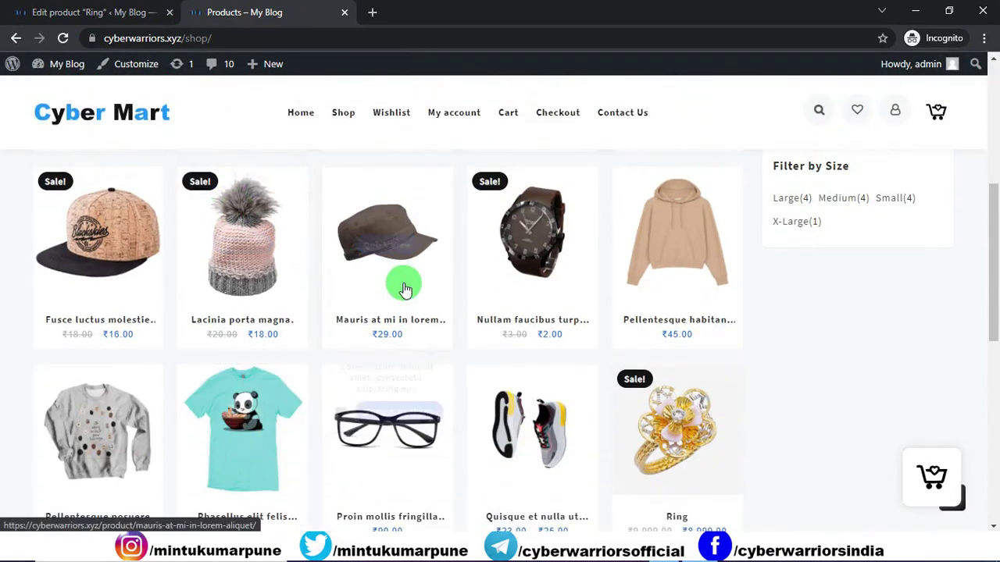
scroll(403, 284, down, 6)
scroll(402, 285, up, 4)
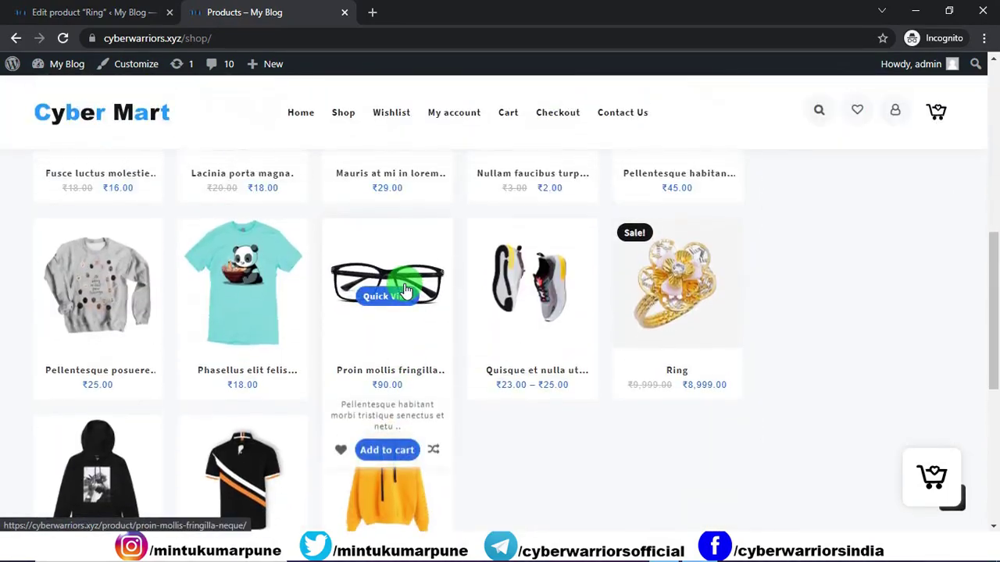
scroll(468, 297, down, 2)
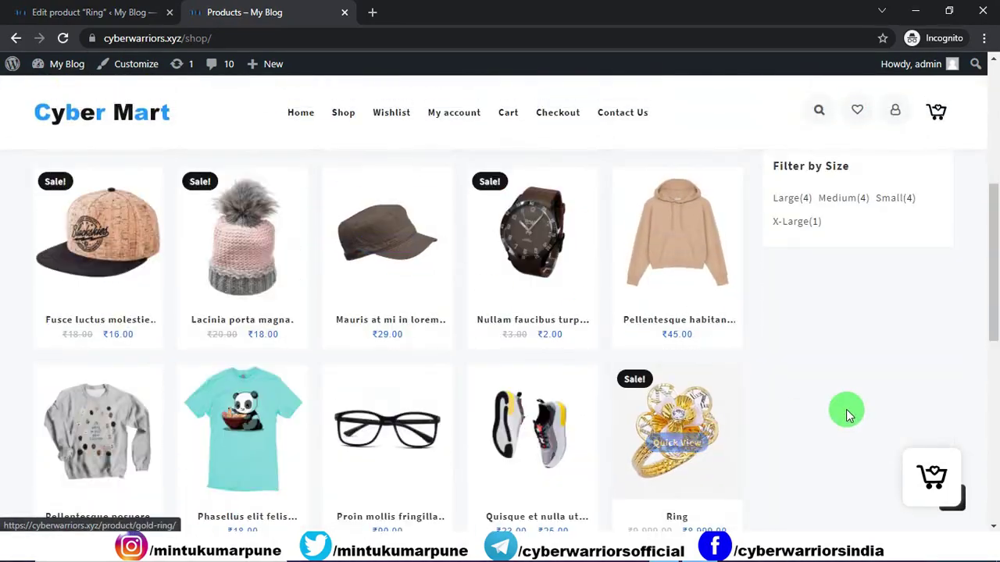
scroll(845, 406, down, 2)
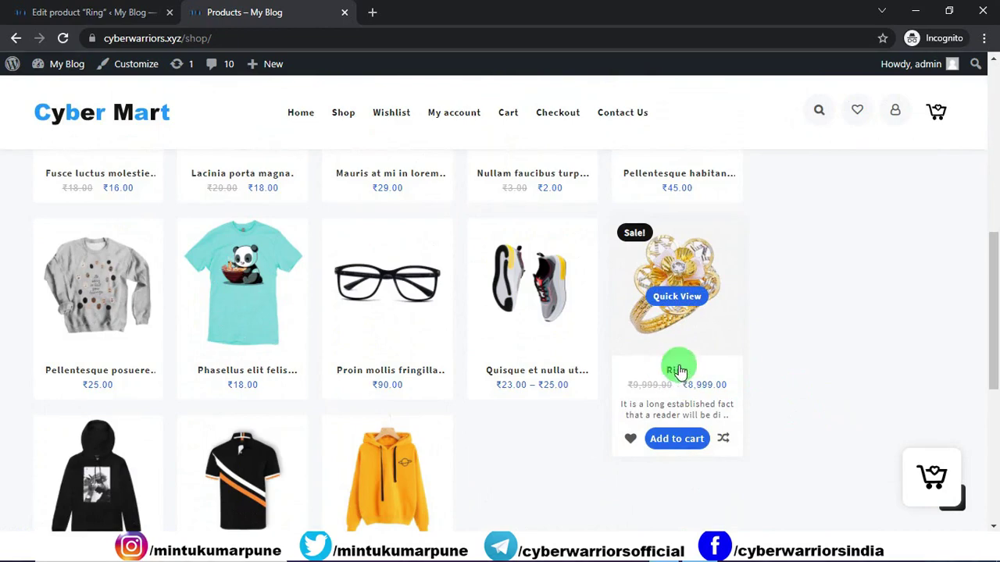
scroll(766, 351, up, 5)
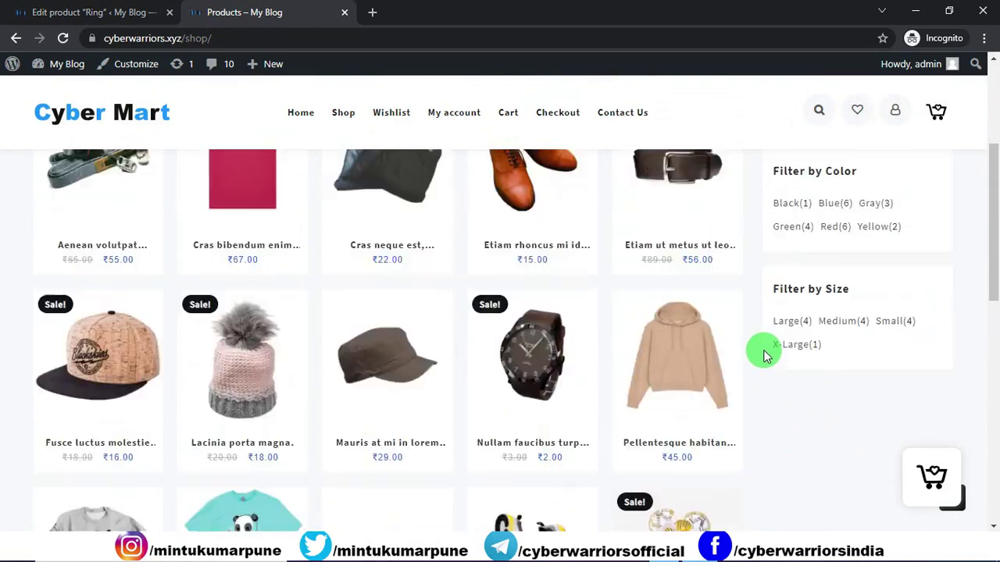
Go to the store home page and view the Vertical Product section showing Ring
click(248, 211)
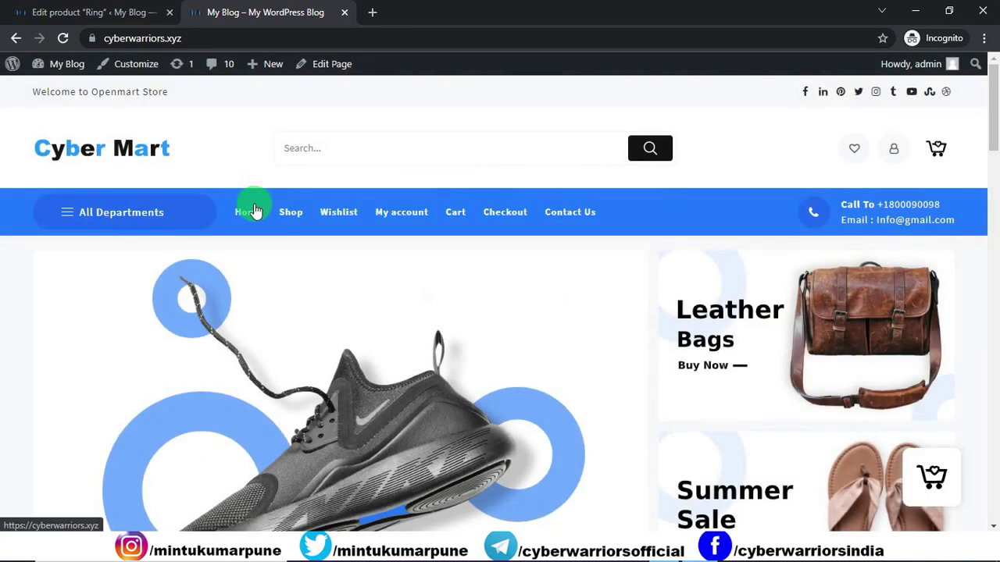
scroll(508, 285, down, 7)
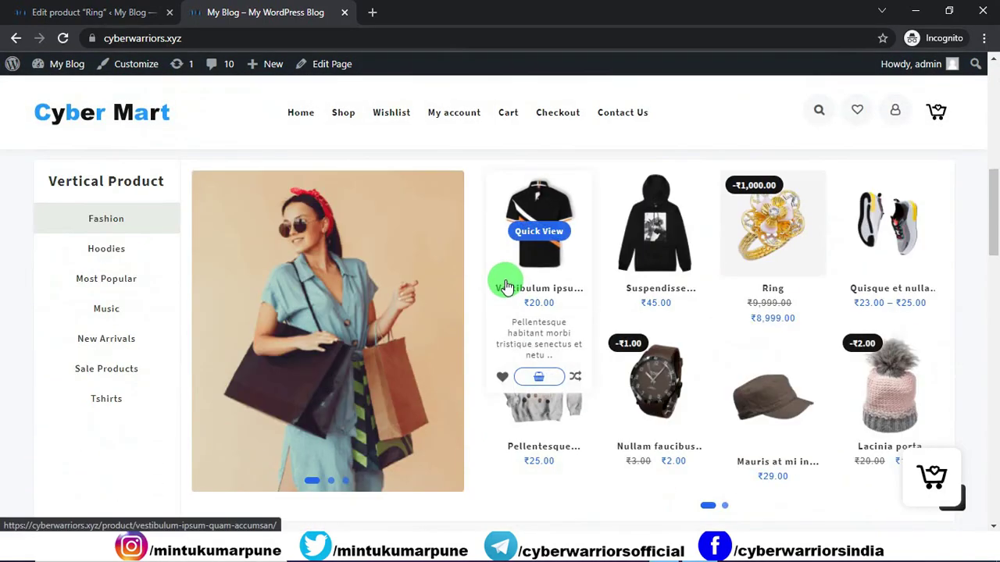
scroll(506, 287, up, 1)
Open the Ring product page and add the Ring to the cart
click(789, 294)
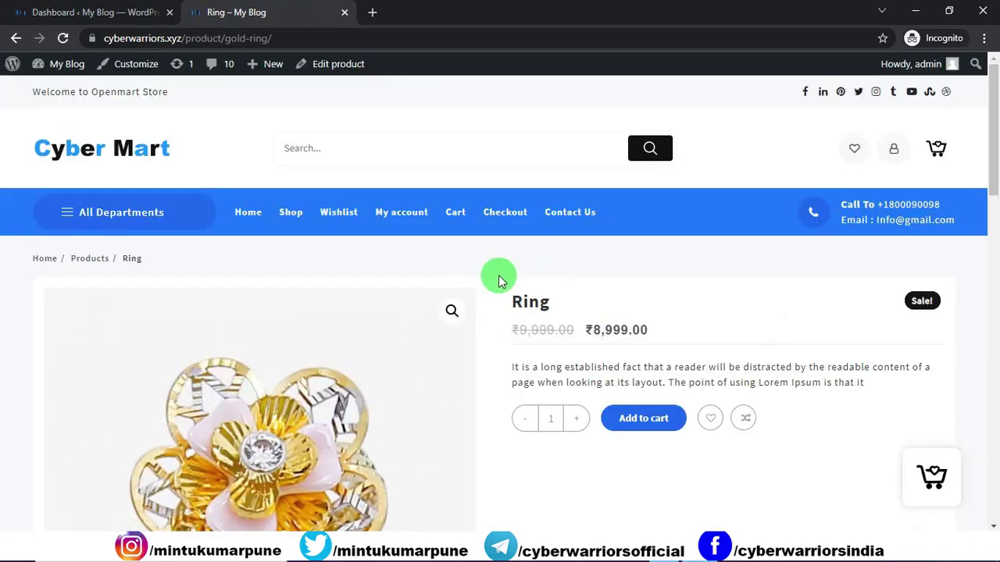
click(636, 428)
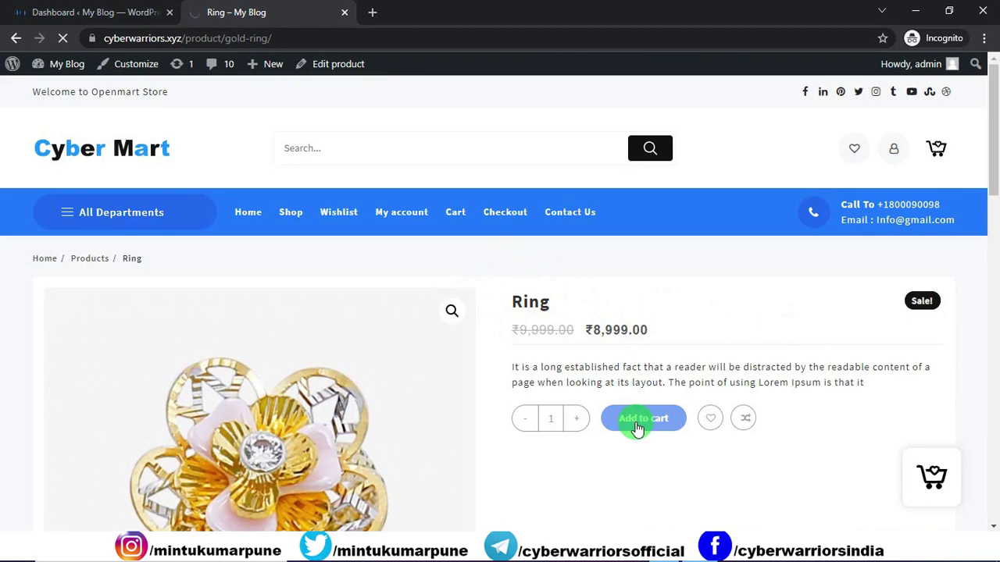
scroll(540, 331, down, 2)
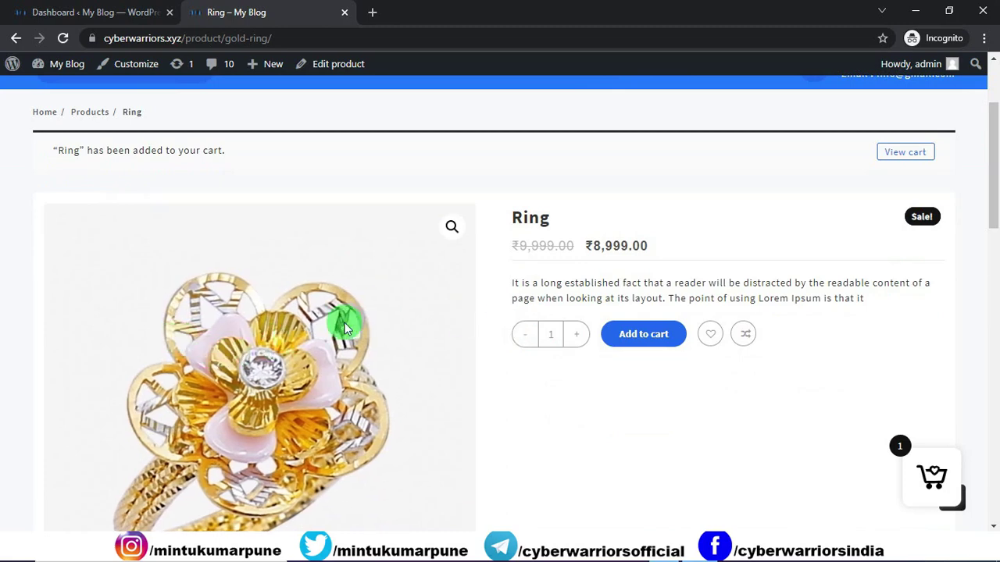
click(662, 341)
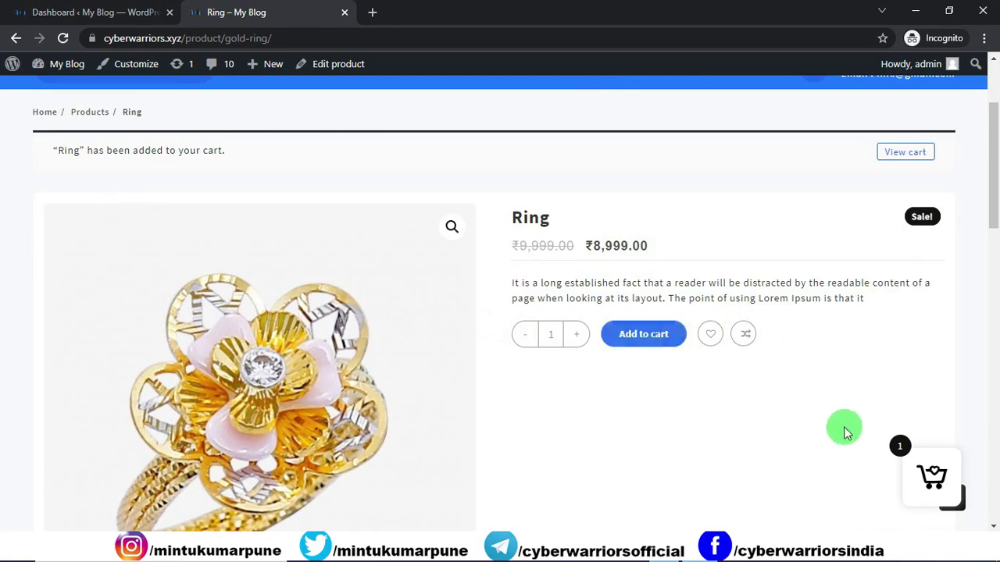
Proceed from the cart panel to the Checkout page showing the ₹8,999.00 total
scroll(676, 353, down, 5)
scroll(676, 353, up, 5)
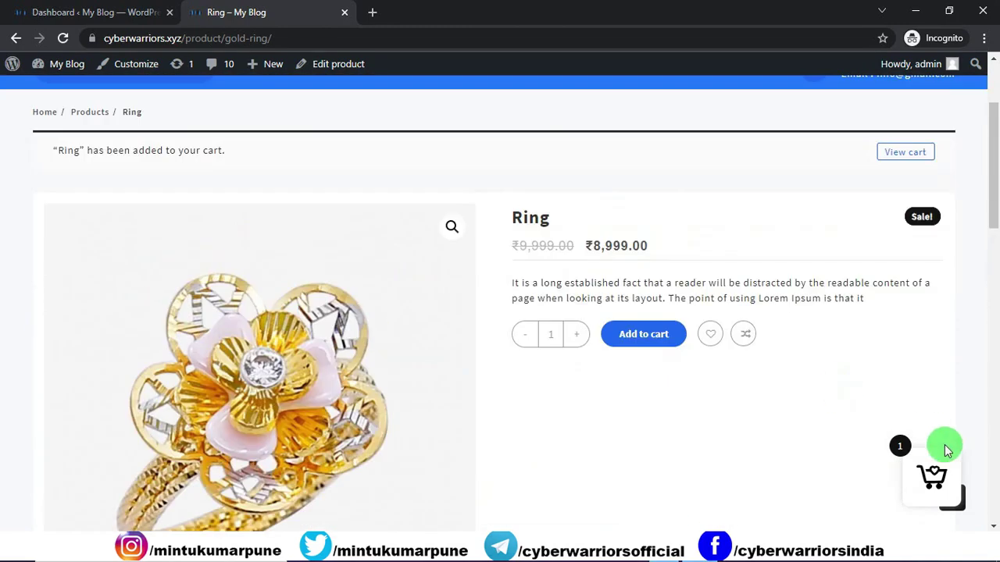
click(945, 490)
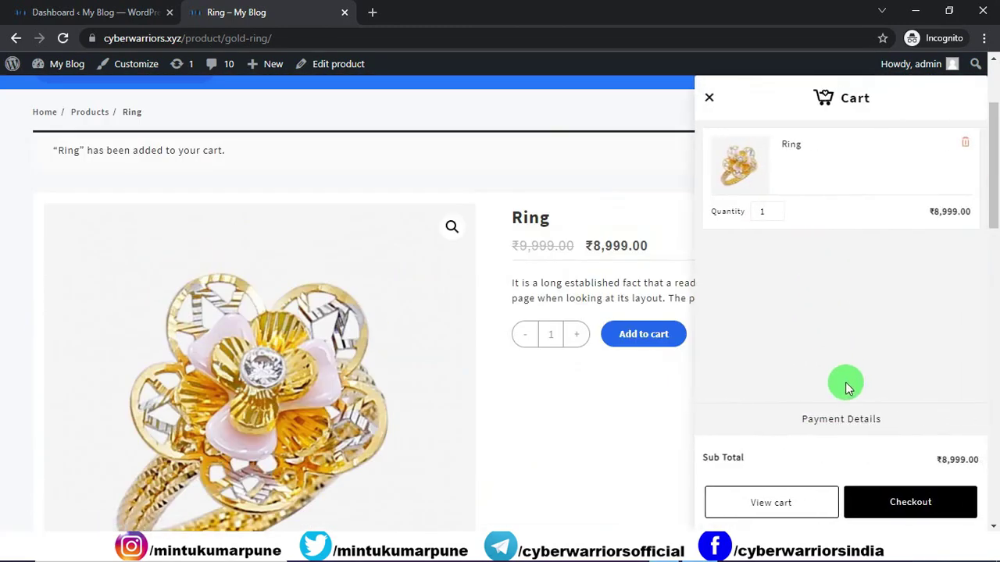
click(877, 504)
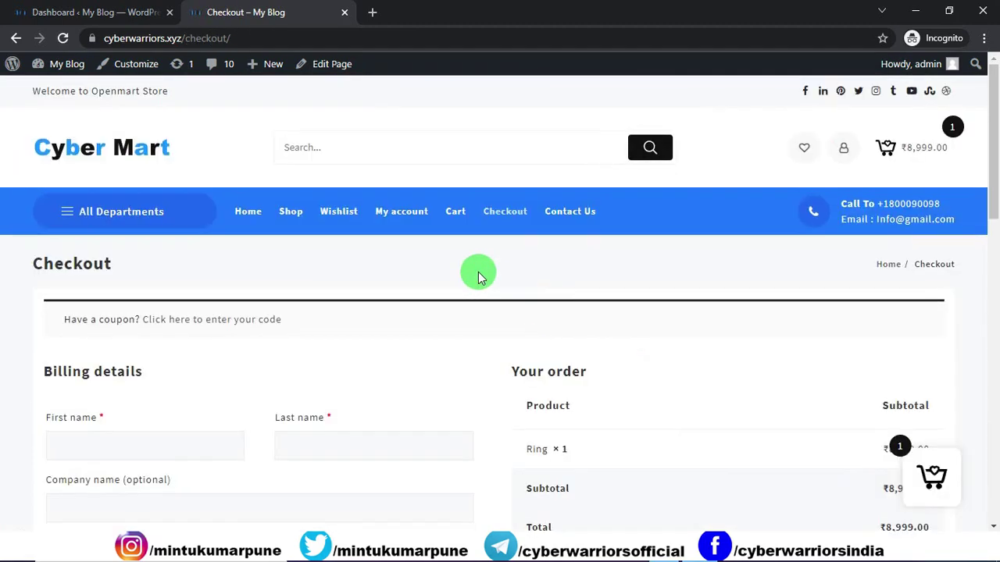
scroll(478, 273, down, 4)
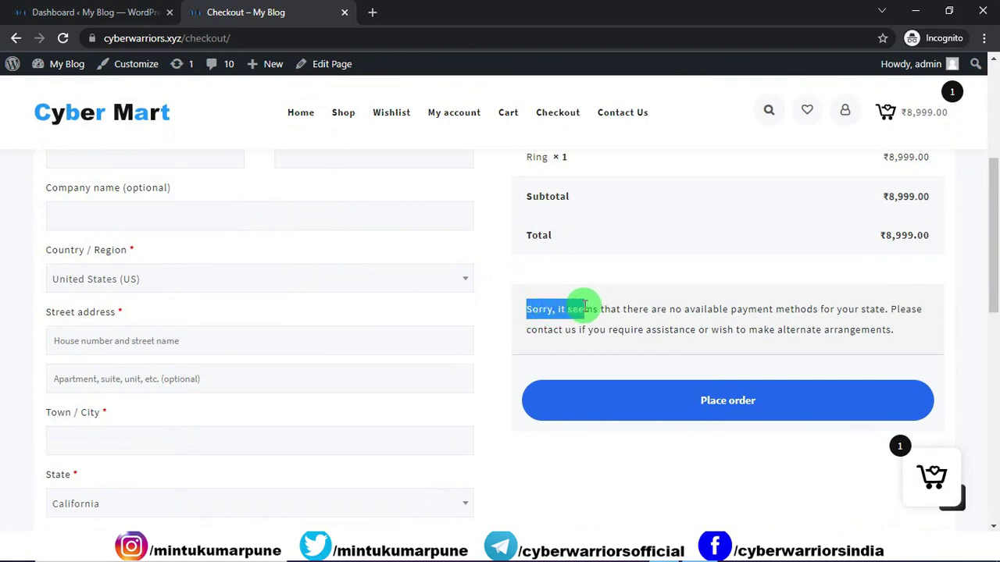
drag(630, 310, 889, 310)
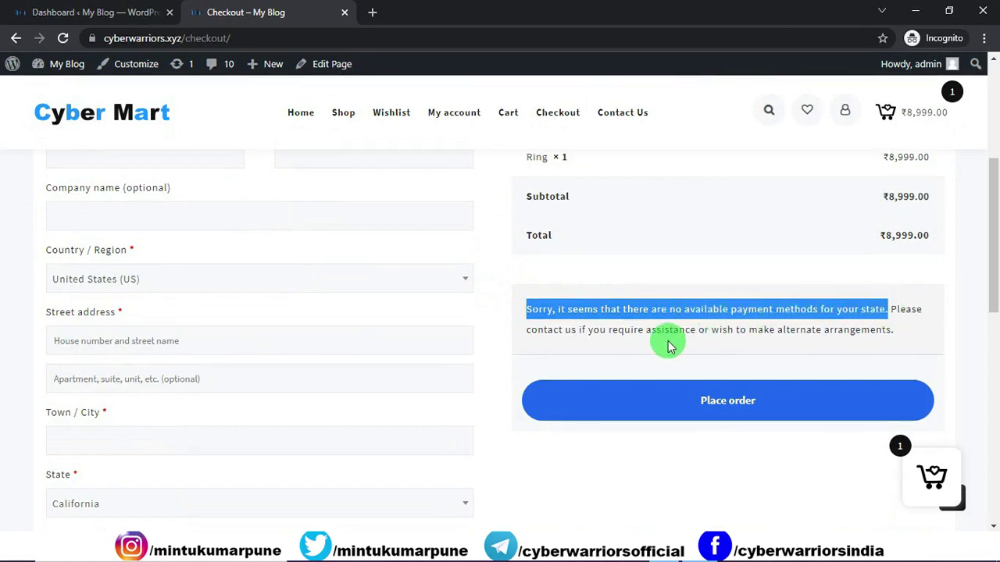
drag(592, 330, 894, 330)
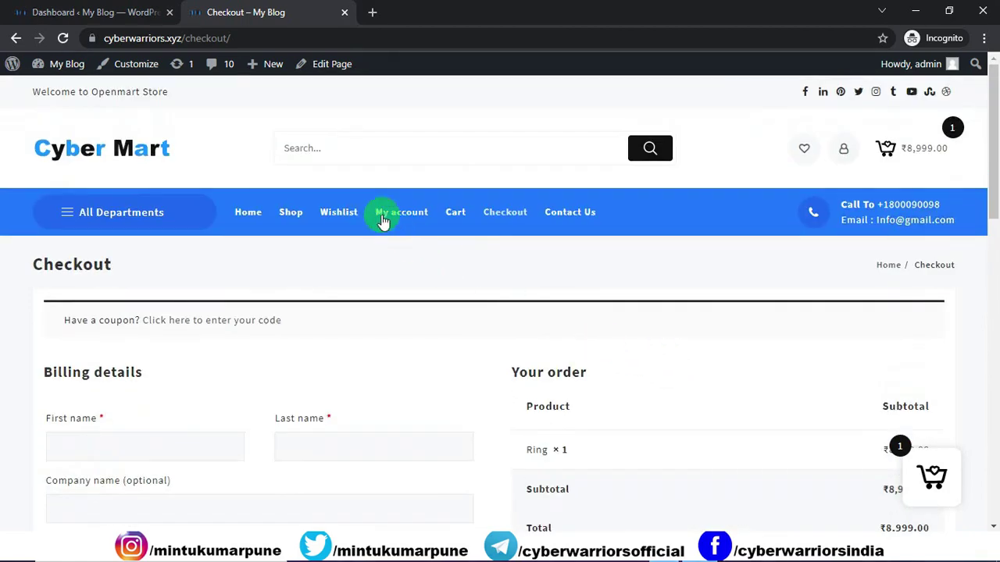
Return to the WordPress admin and go to Plugins > Add New
click(97, 16)
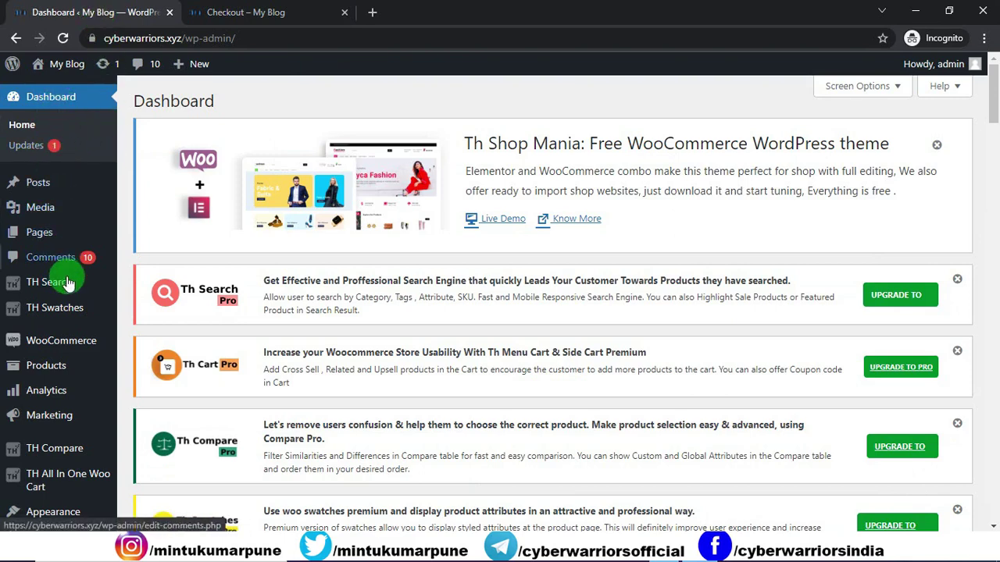
scroll(67, 320, down, 5)
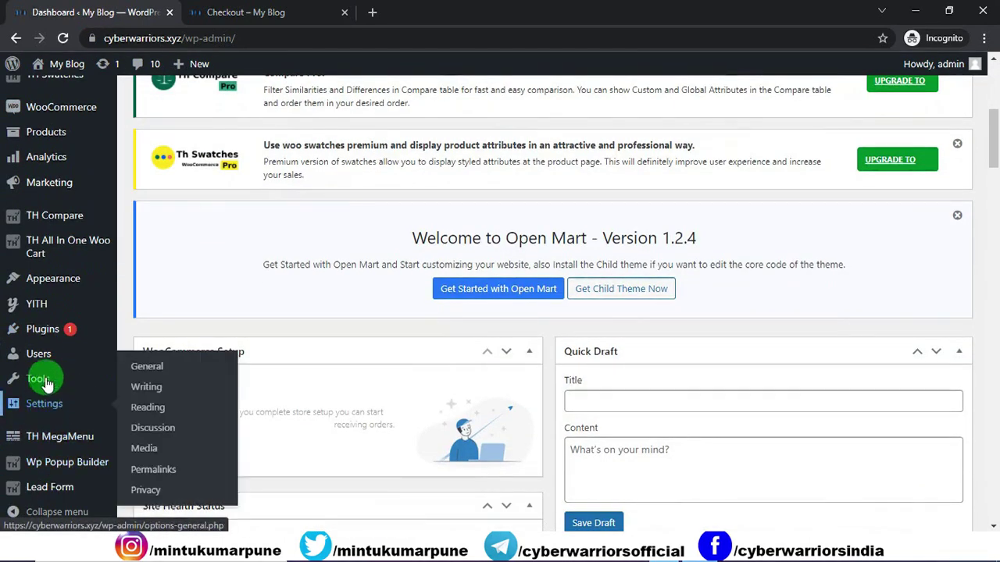
mouse_move(40, 331)
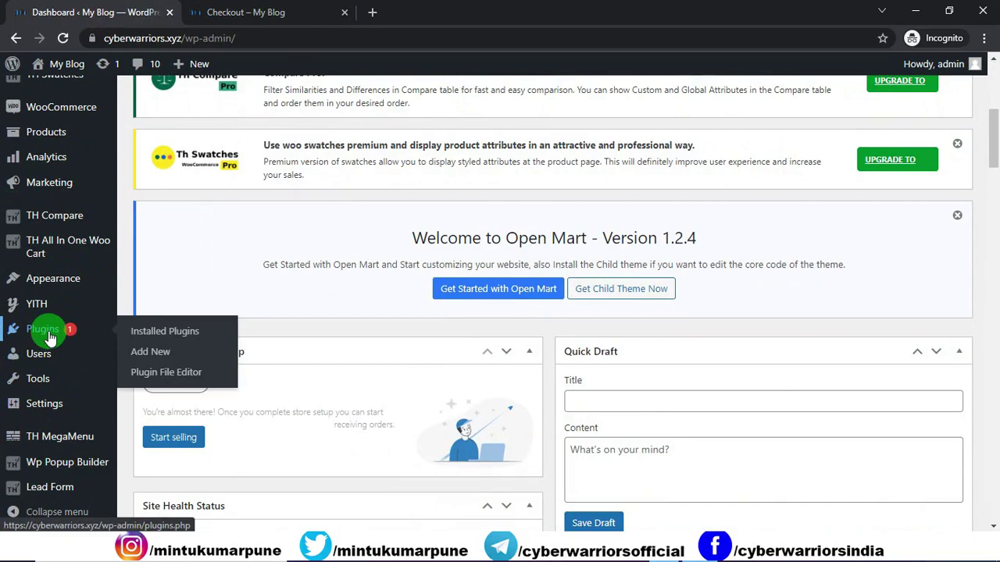
click(156, 355)
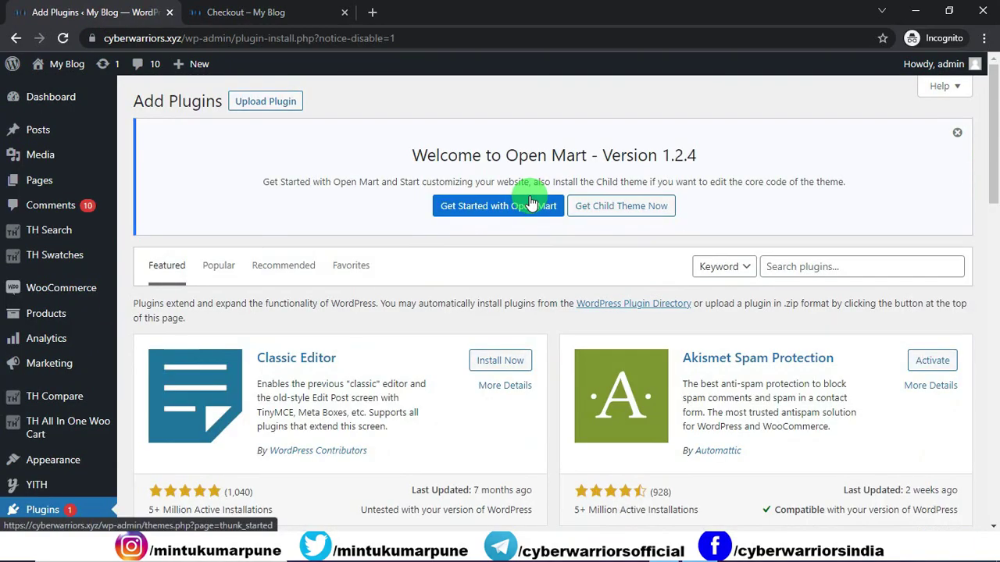
scroll(524, 245, down, 2)
scroll(524, 247, up, 2)
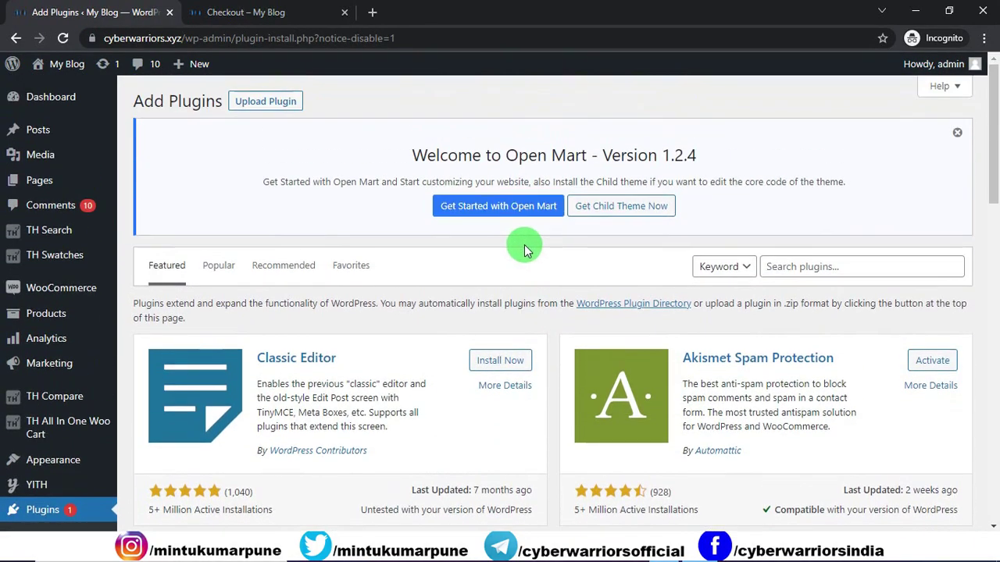
Search 'stripe', then install and activate WooCommerce Stripe Payment Gateway 6.1.0
click(794, 265)
text(stripe)
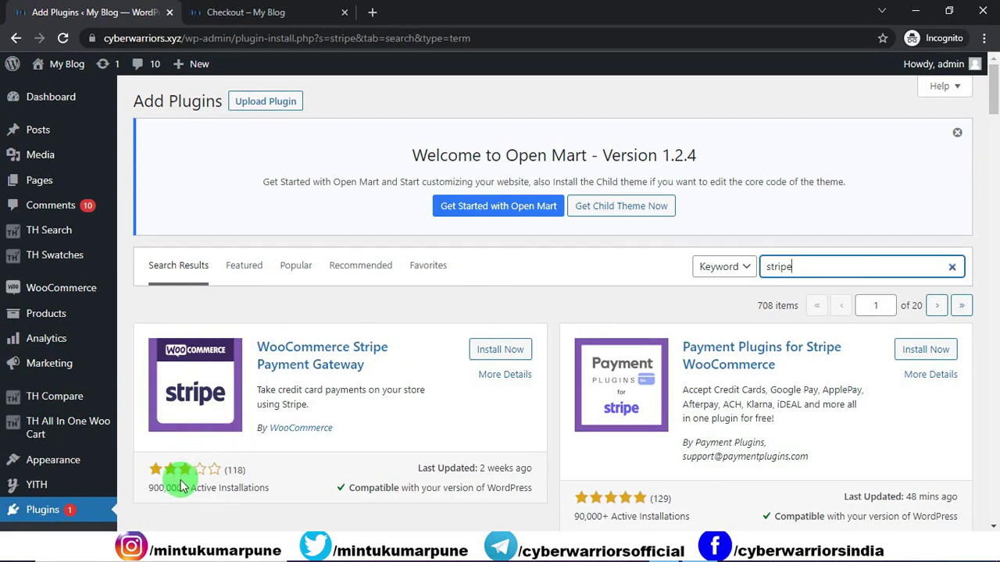
click(501, 350)
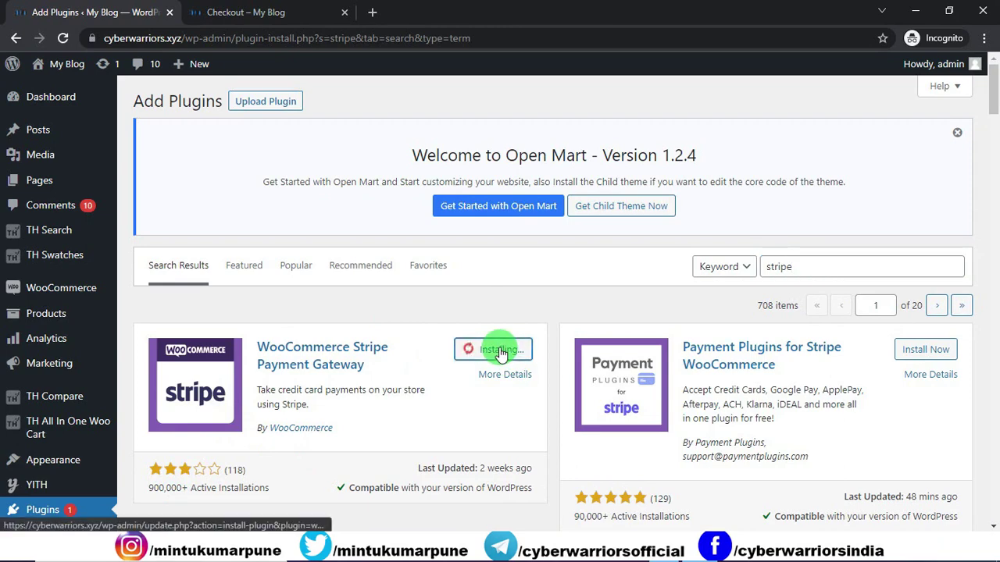
click(506, 357)
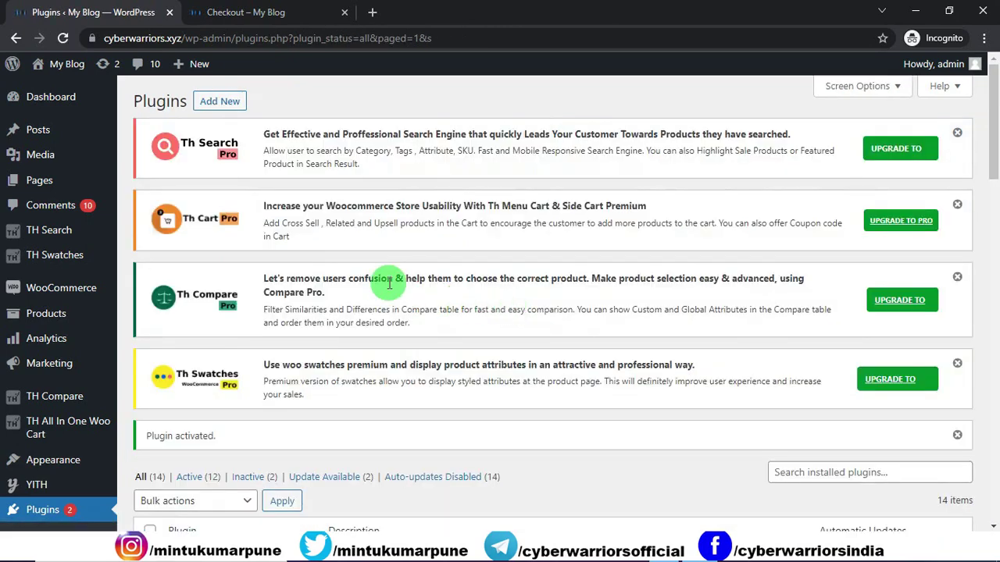
scroll(388, 283, down, 10)
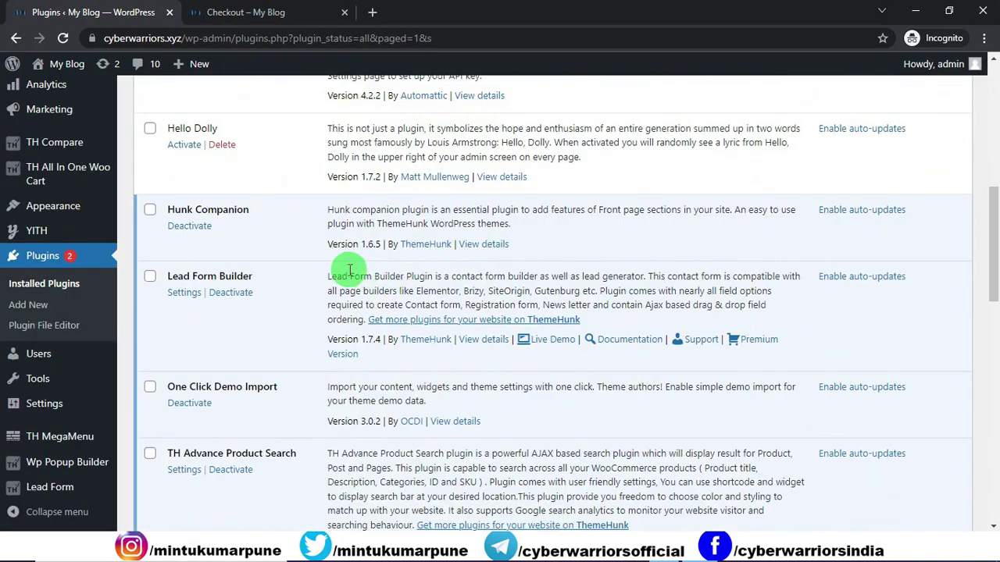
scroll(390, 280, down, 5)
scroll(340, 271, down, 6)
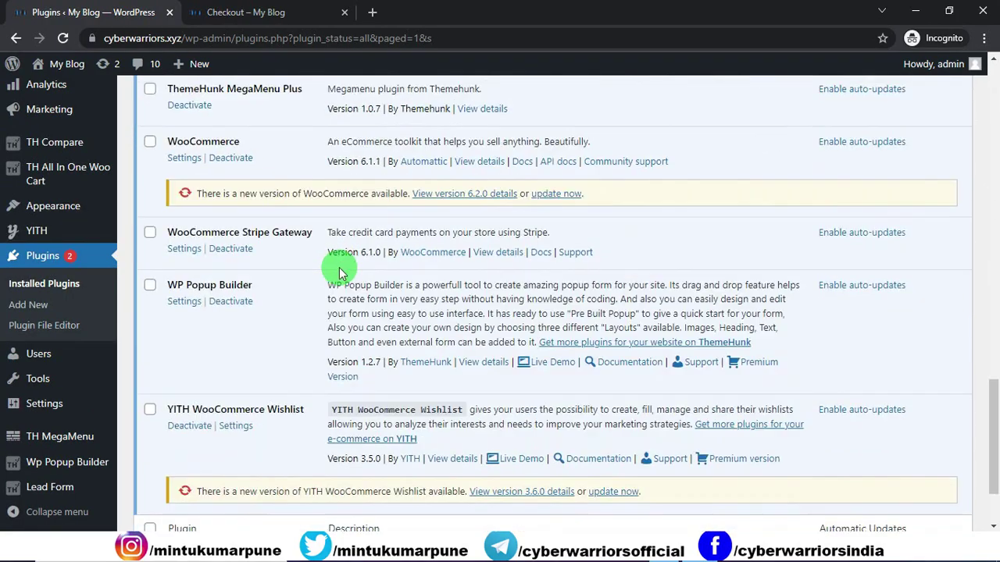
scroll(339, 284, up, 3)
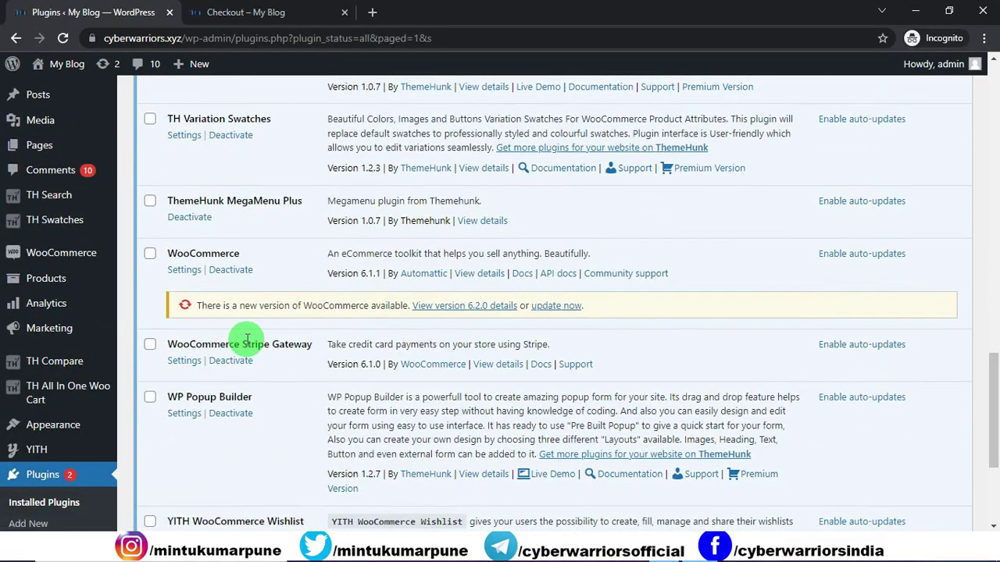
Open the Stripe gateway's settings under WooCommerce > Settings > Payments > Stripe
click(187, 361)
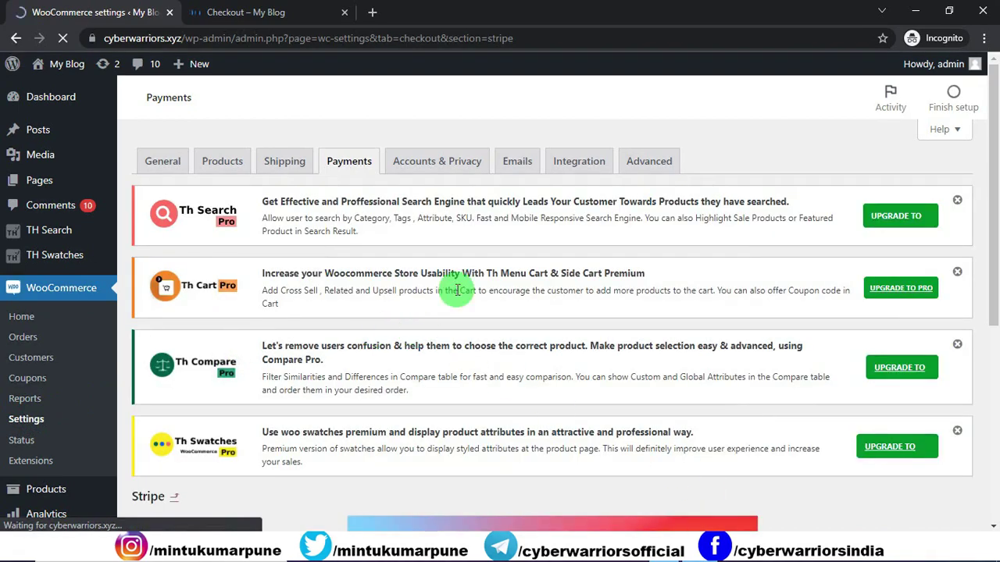
scroll(457, 290, down, 5)
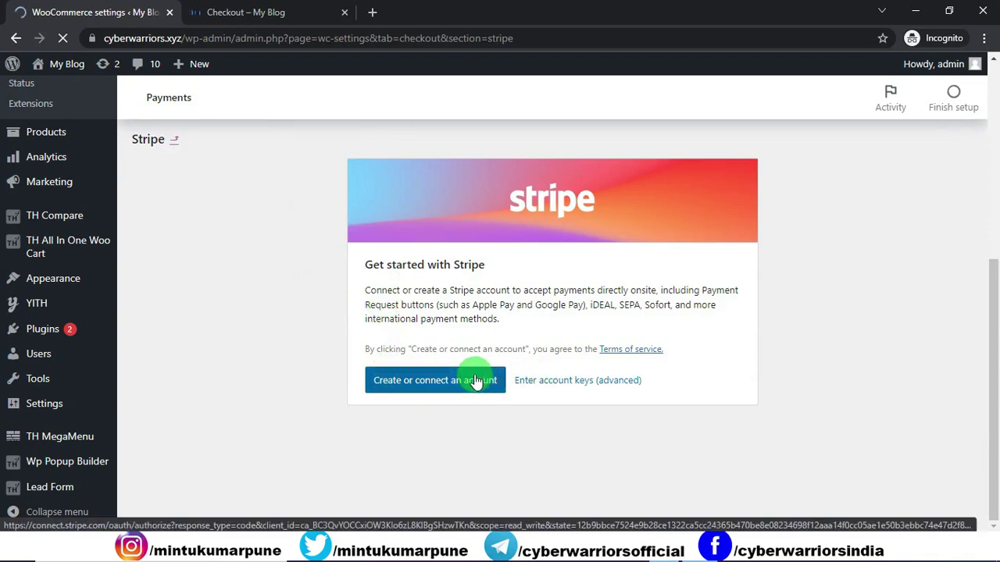
scroll(476, 380, up, 5)
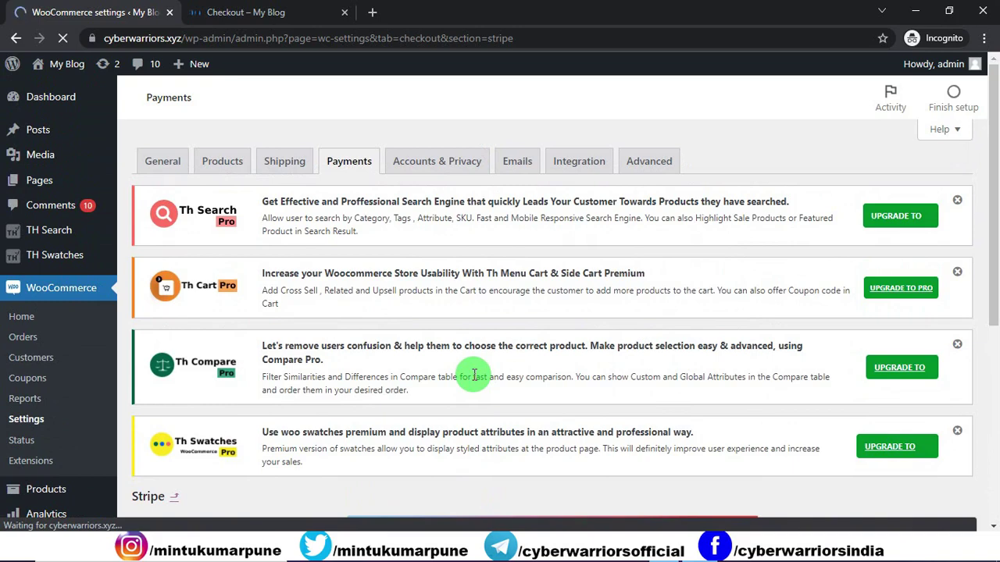
In a new tab, search 'stripe', reach stripe.com's sign-in page, and follow the Sign up link
click(372, 13)
text(stripe)
key(Return)
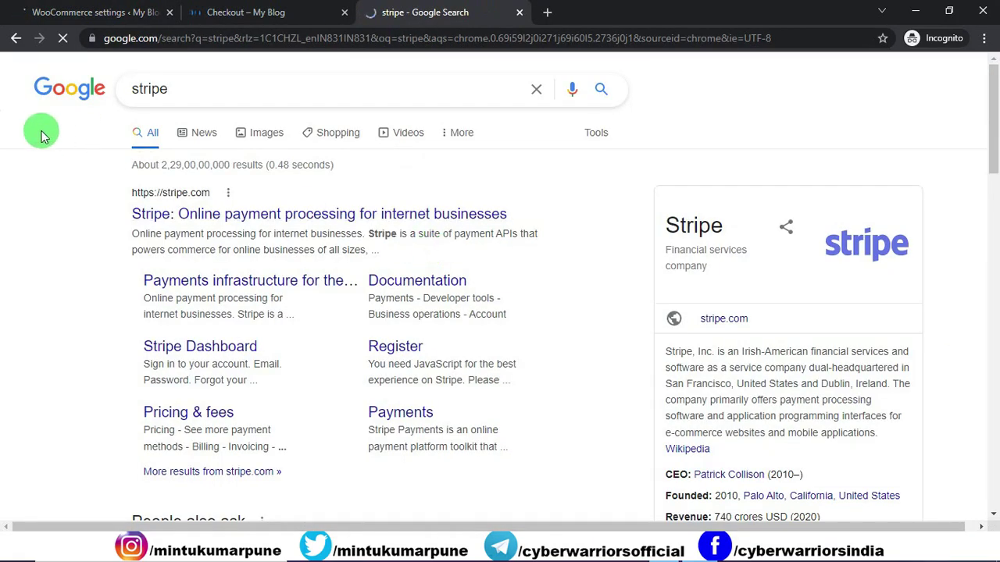
click(194, 223)
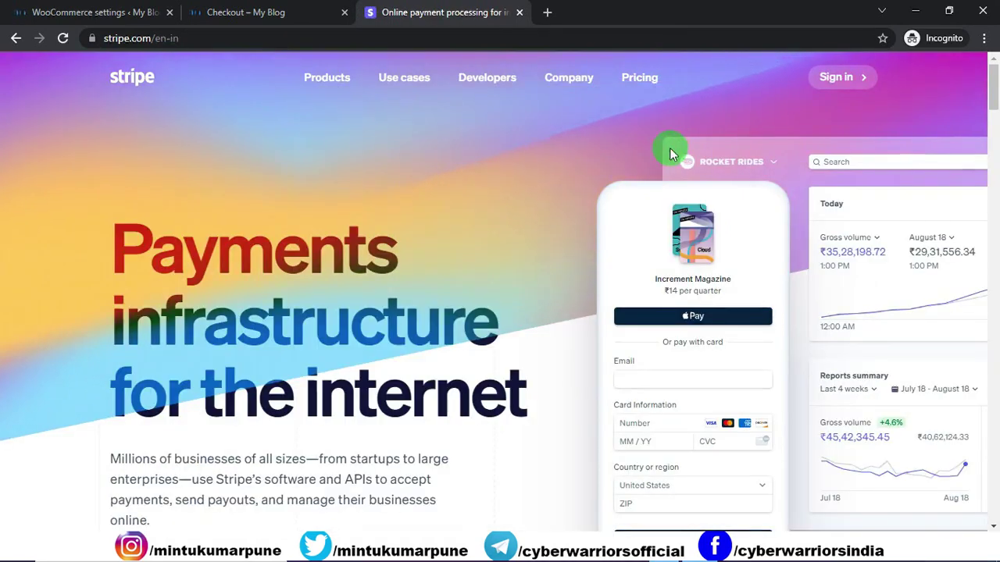
click(836, 79)
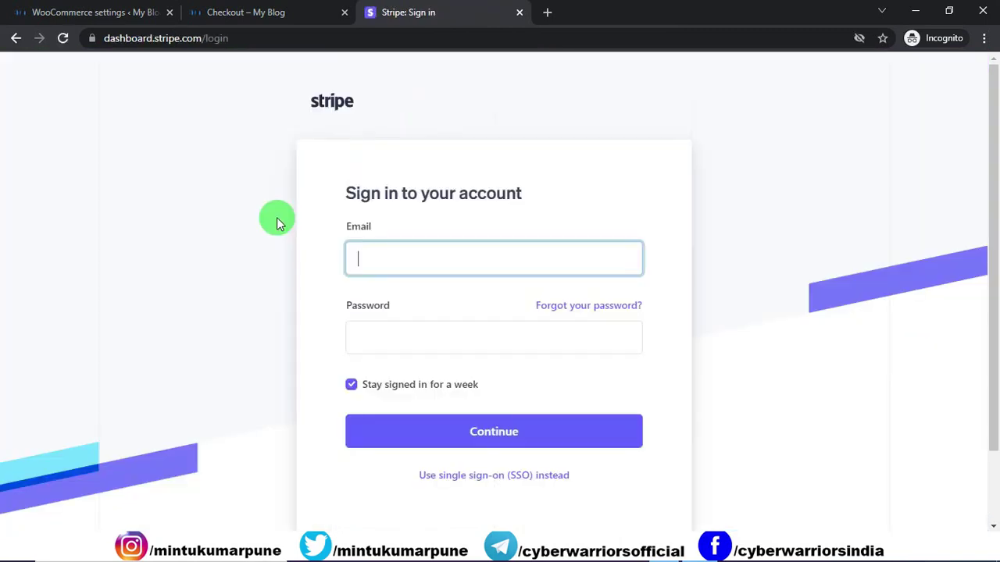
scroll(277, 217, down, 1)
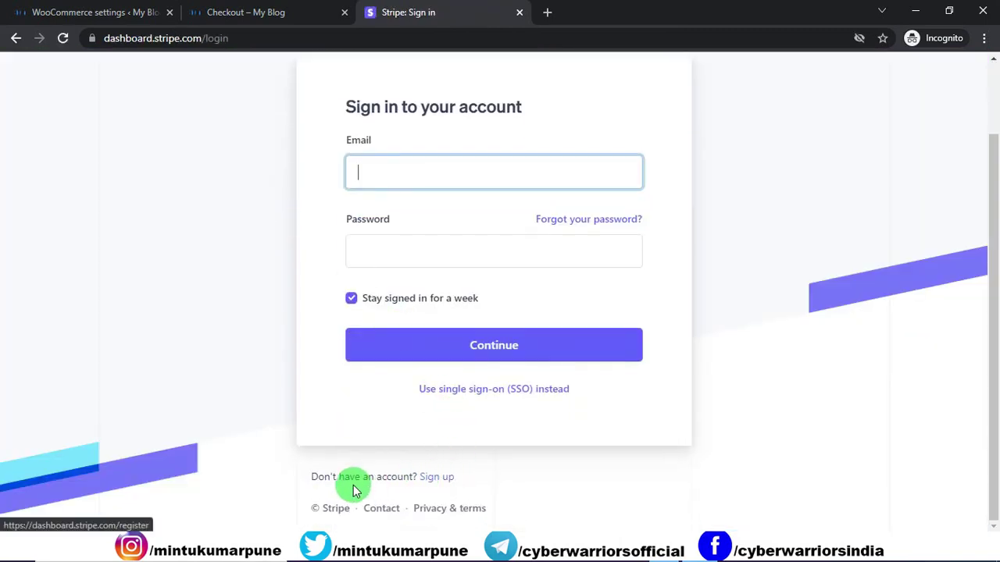
click(437, 482)
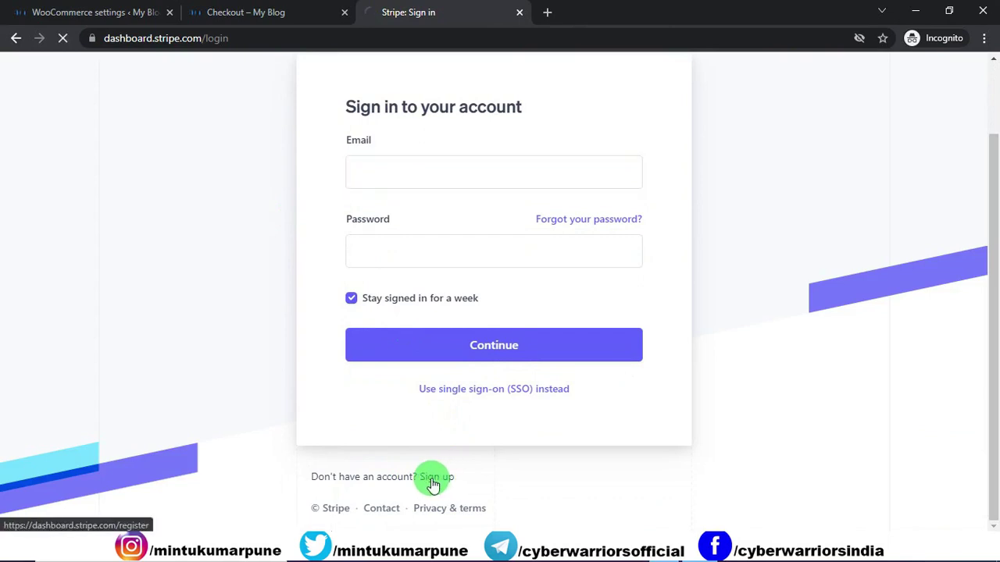
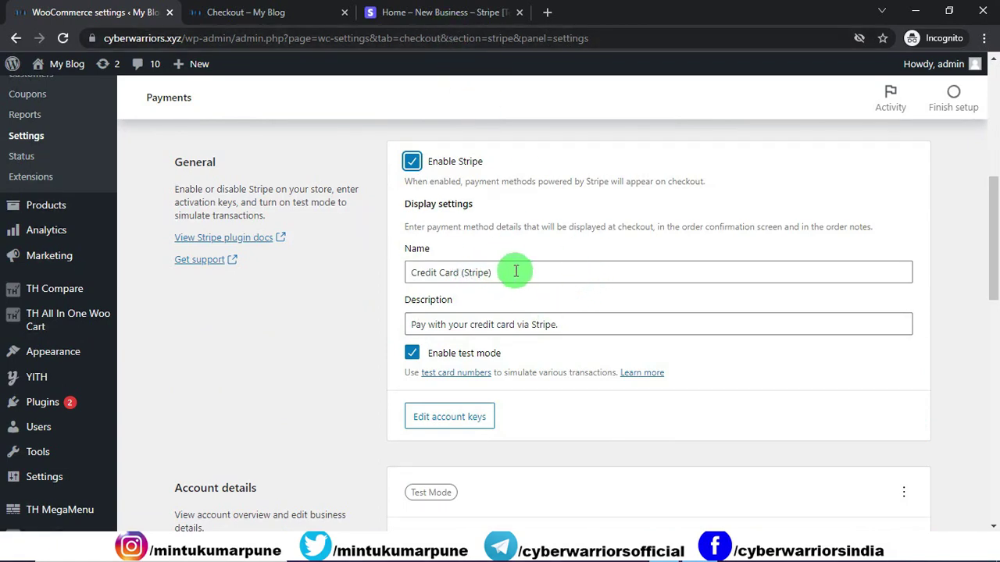
Rename the Stripe method to 'Pay Online', delete its description text, and save the settings
drag(516, 271, 382, 276)
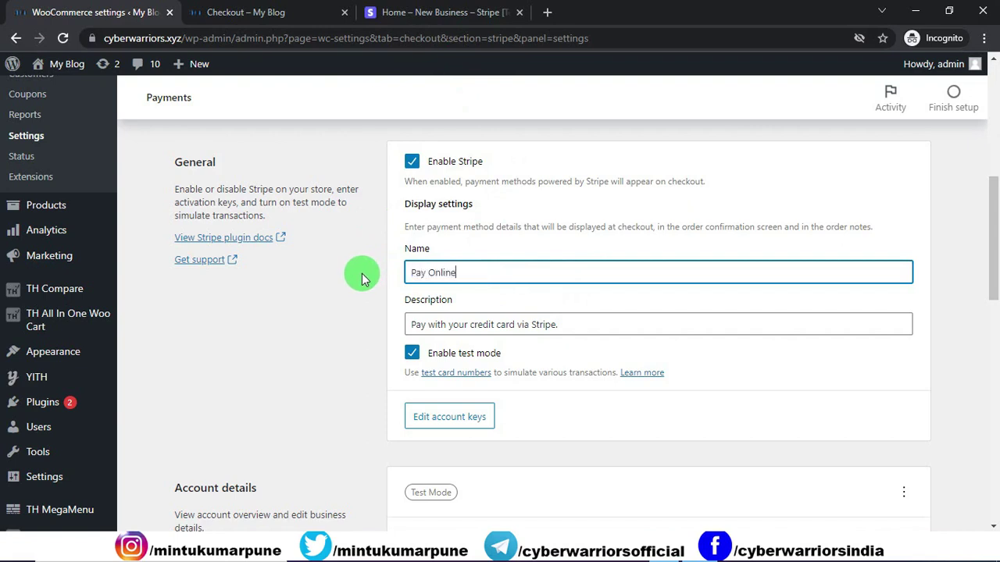
text(Pay Online)
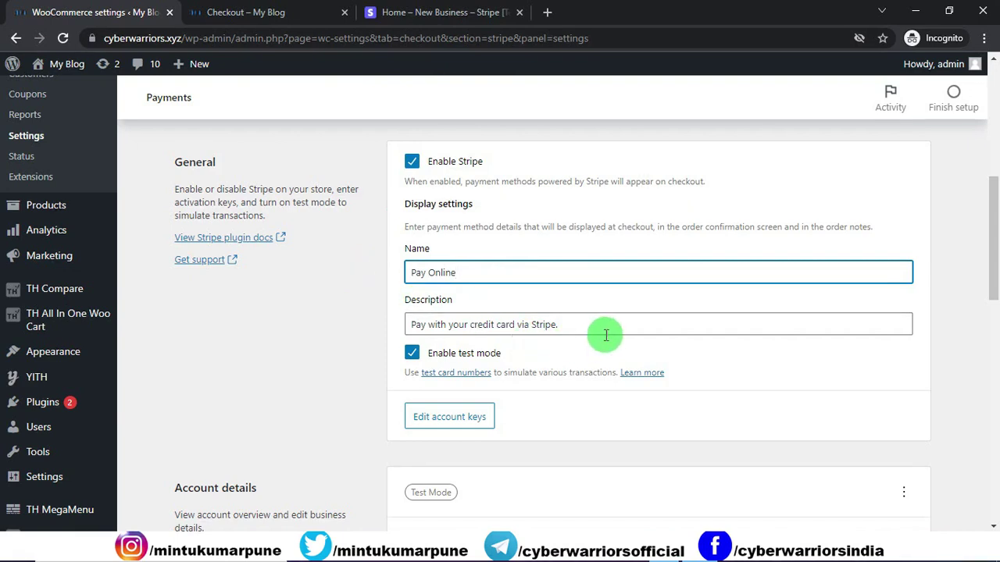
drag(582, 322, 250, 317)
key(BackSpace)
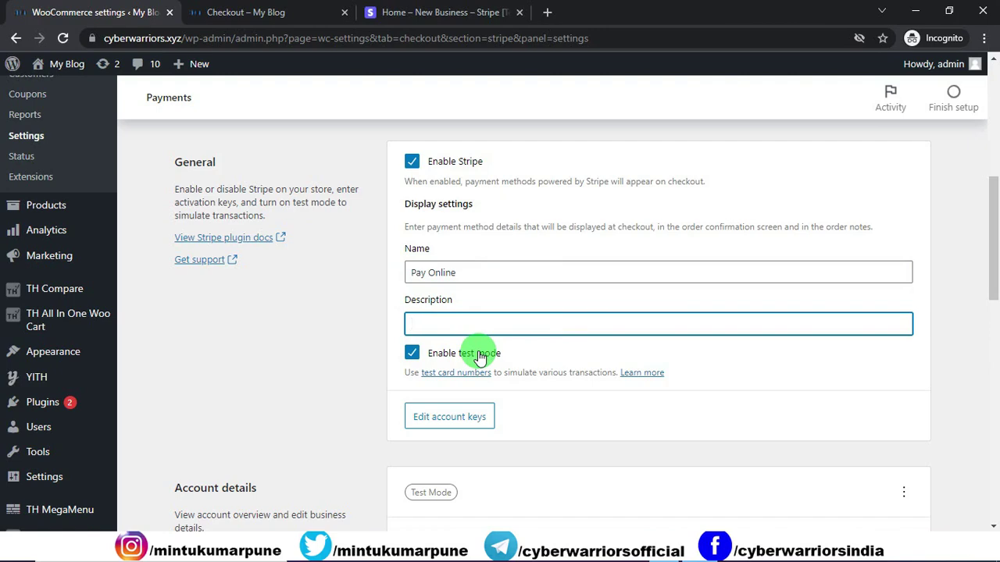
scroll(390, 413, down, 4)
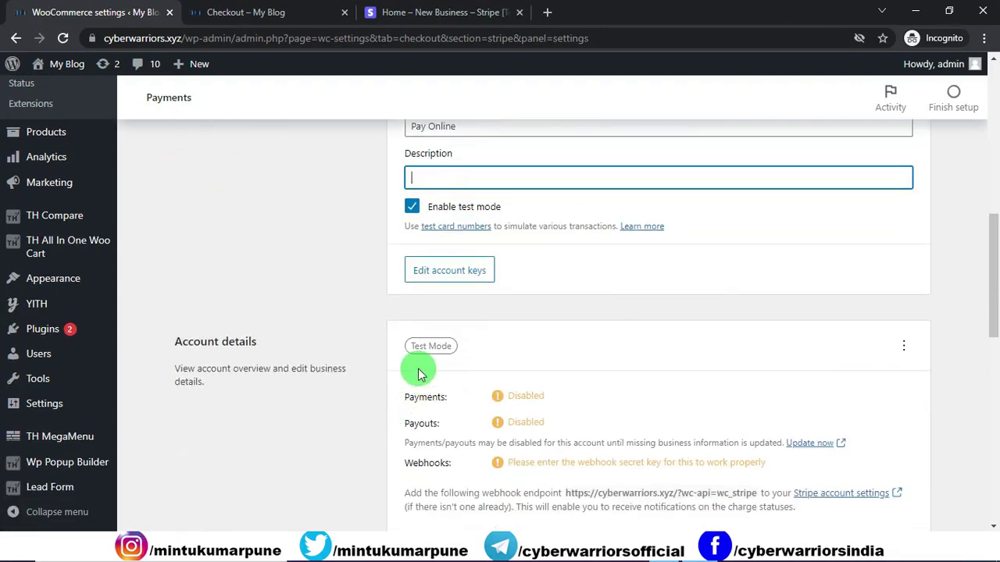
scroll(422, 369, down, 3)
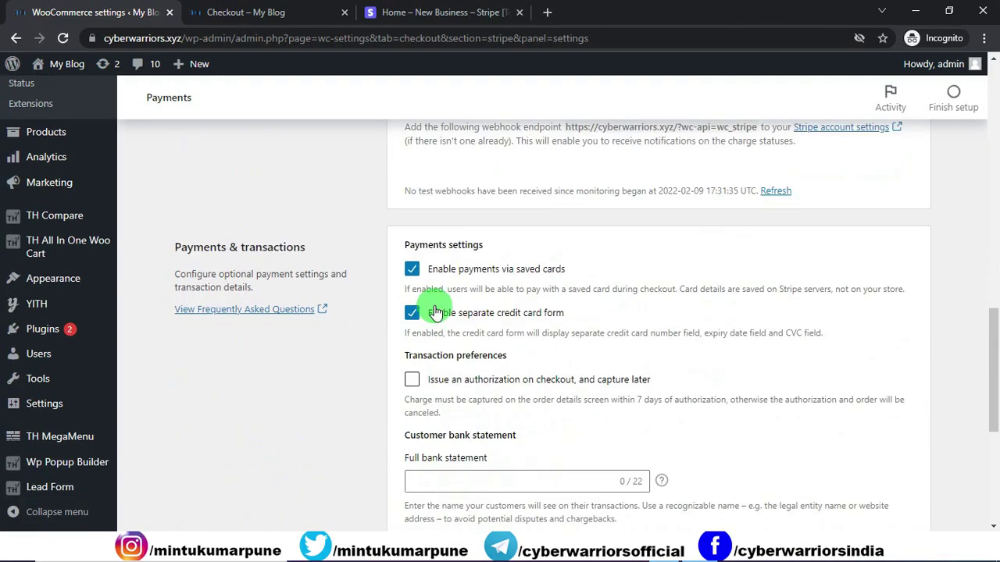
scroll(436, 313, up, 2)
scroll(354, 310, down, 7)
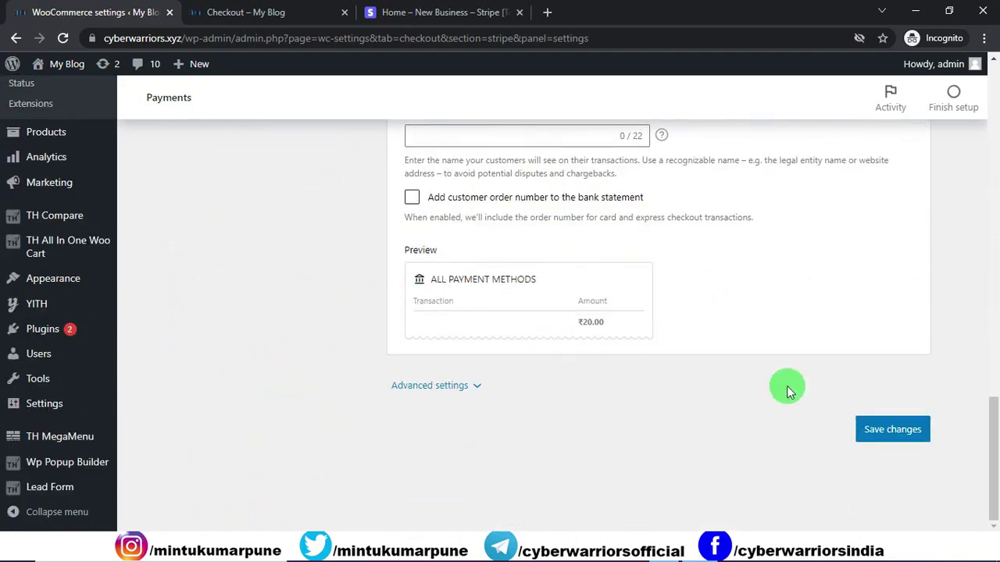
click(888, 428)
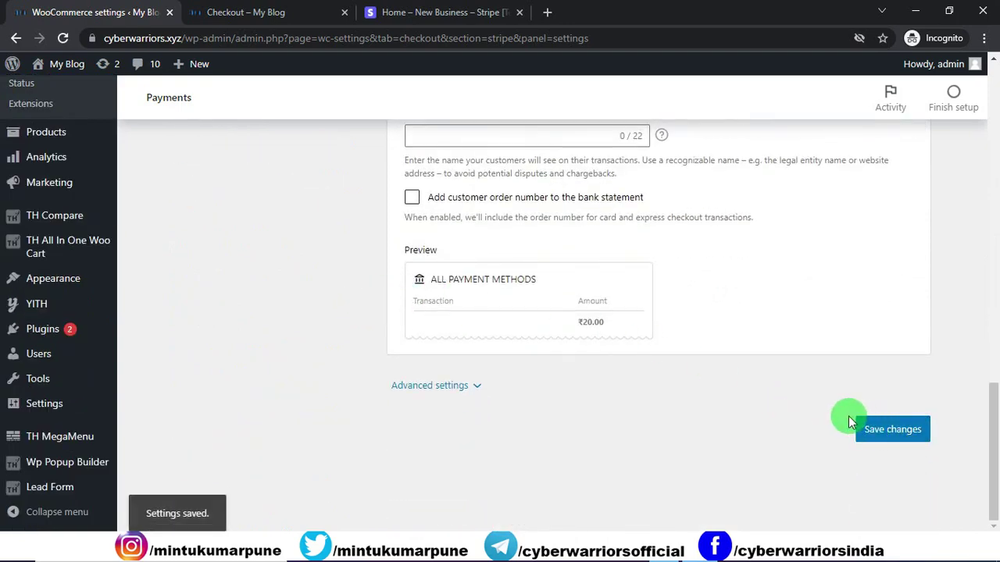
Reload the Cyber Mart checkout to confirm the Pay Online card form appears in test mode
click(253, 11)
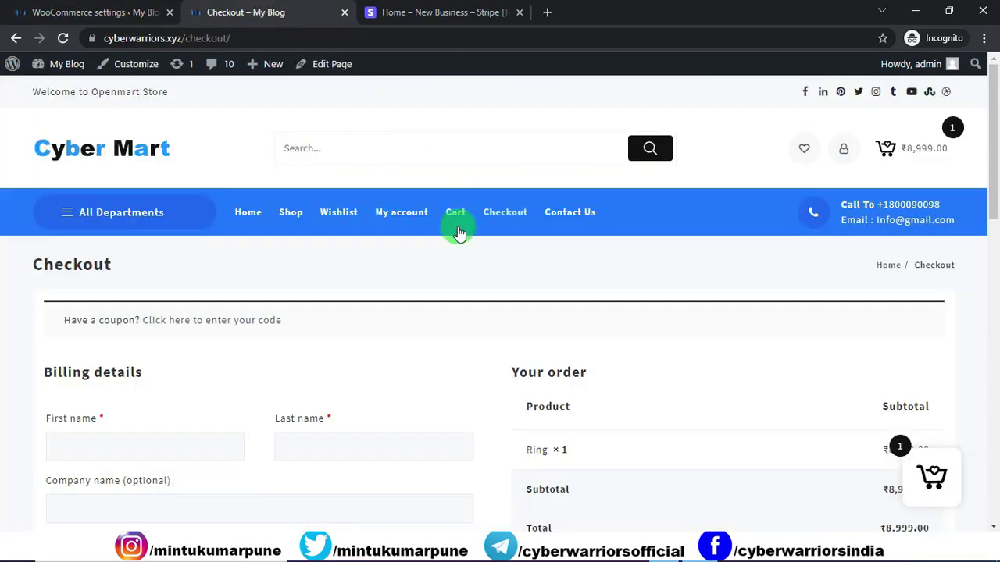
scroll(415, 214, down, 5)
scroll(515, 196, up, 2)
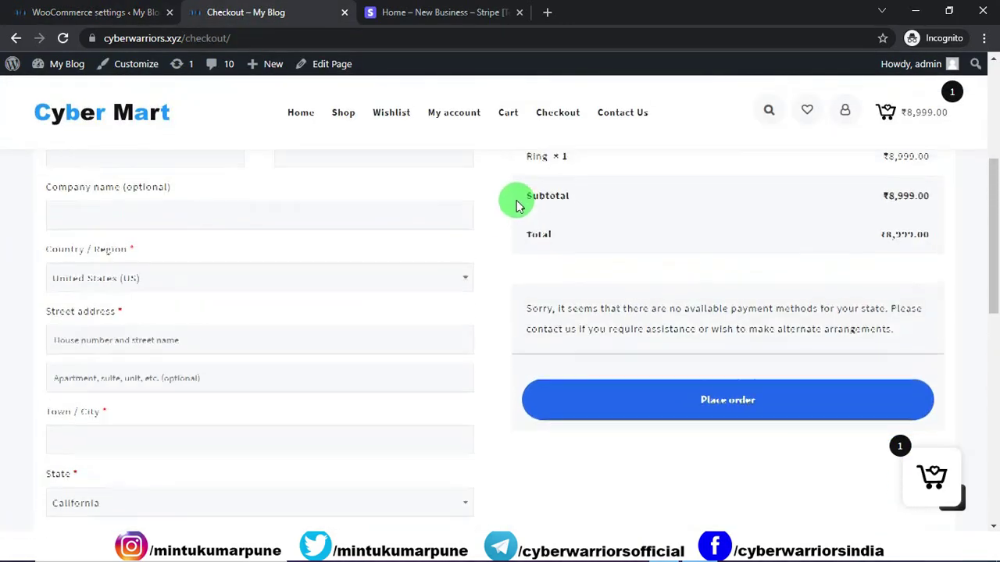
click(63, 38)
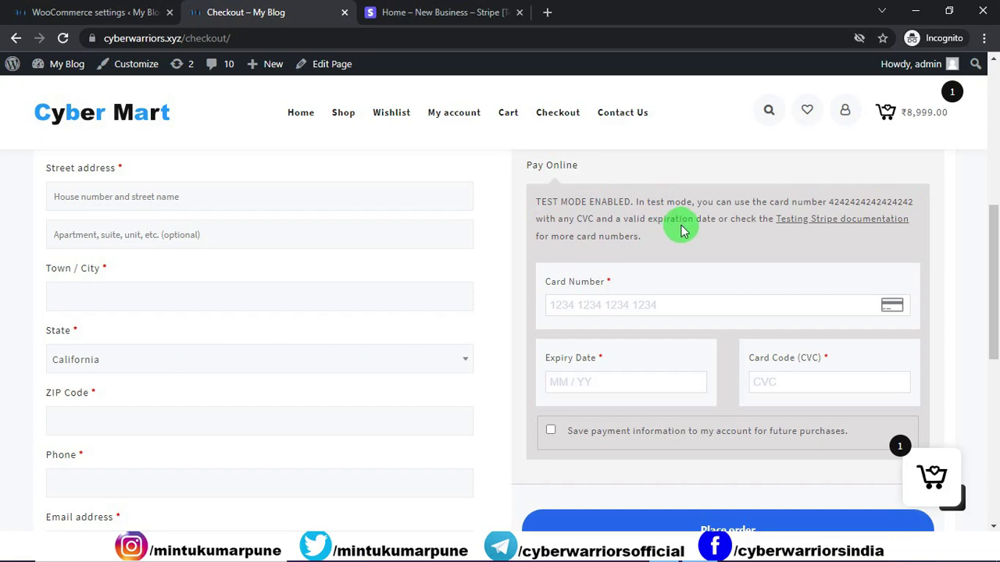
scroll(692, 251, down, 1)
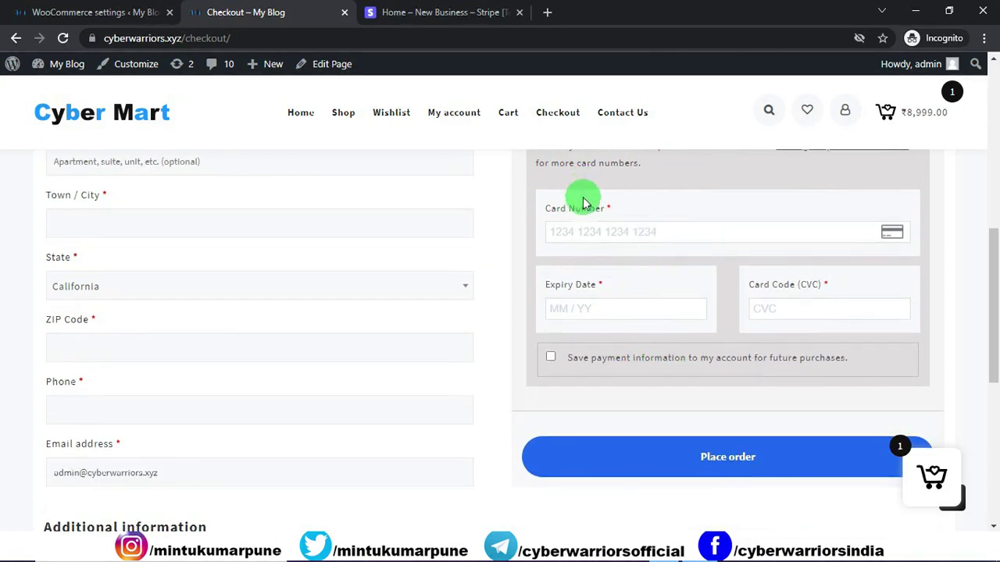
scroll(598, 366, up, 1)
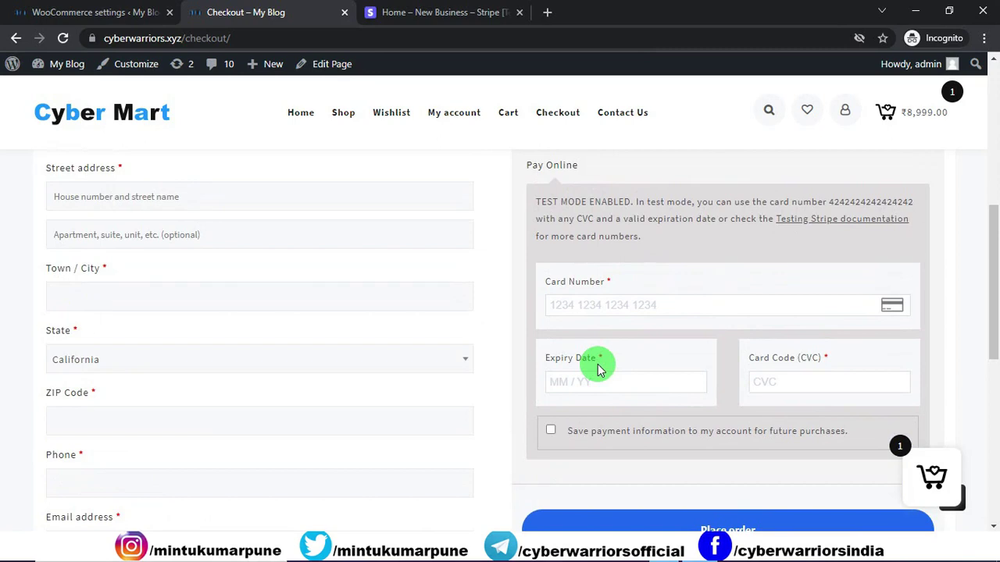
click(107, 12)
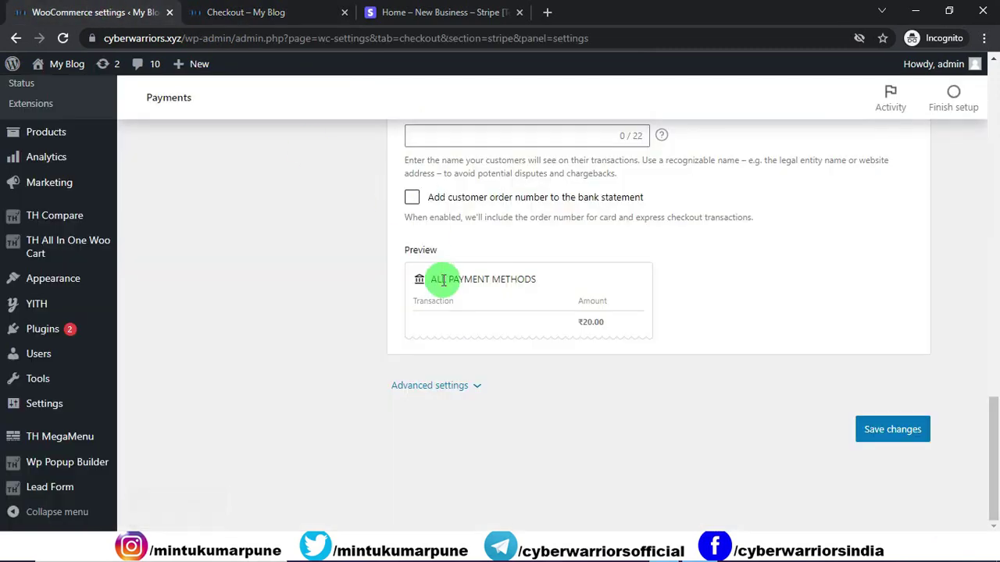
Enable Cash on delivery in the WooCommerce Payments list
scroll(440, 281, up, 8)
scroll(346, 258, up, 10)
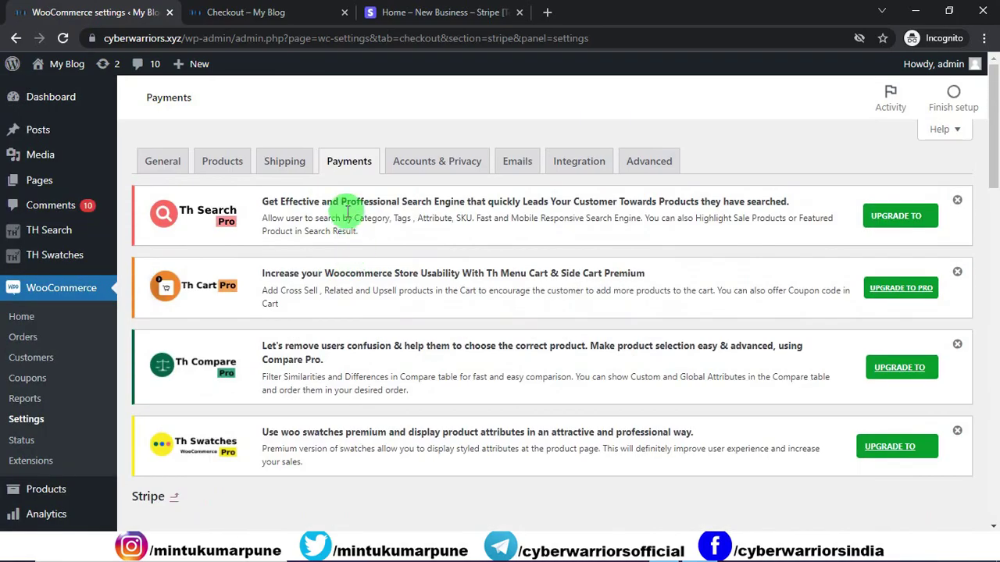
click(363, 161)
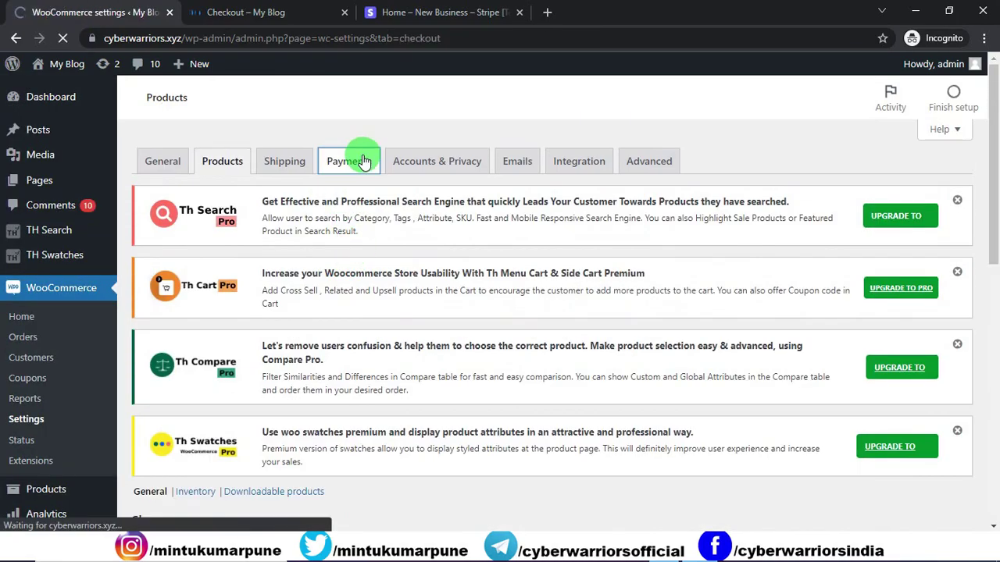
scroll(335, 283, down, 5)
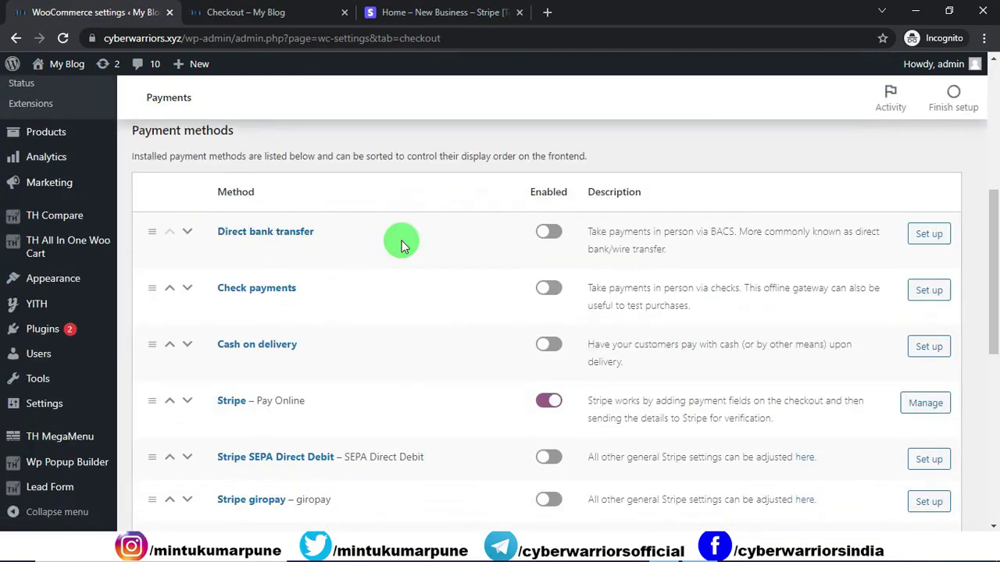
click(551, 236)
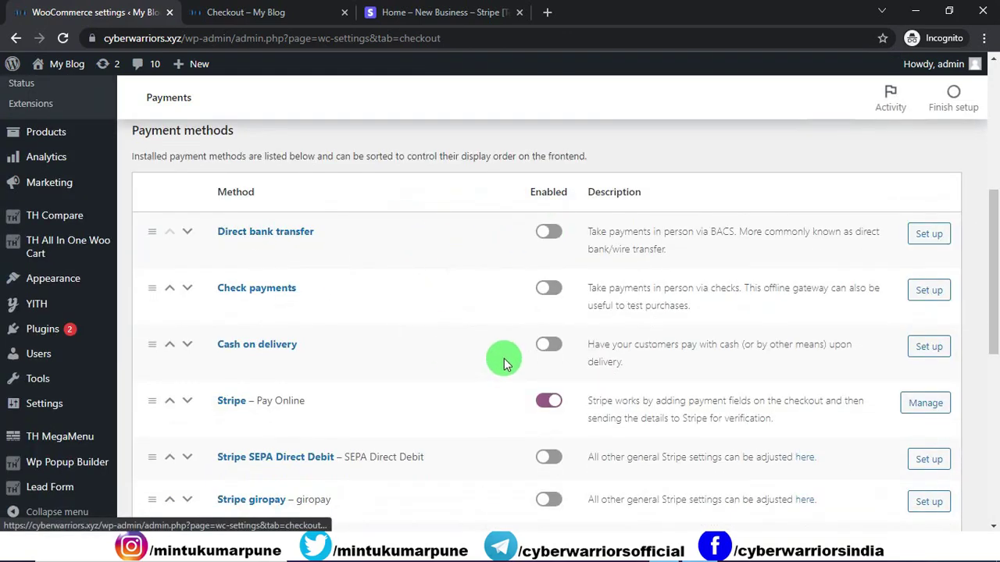
click(555, 350)
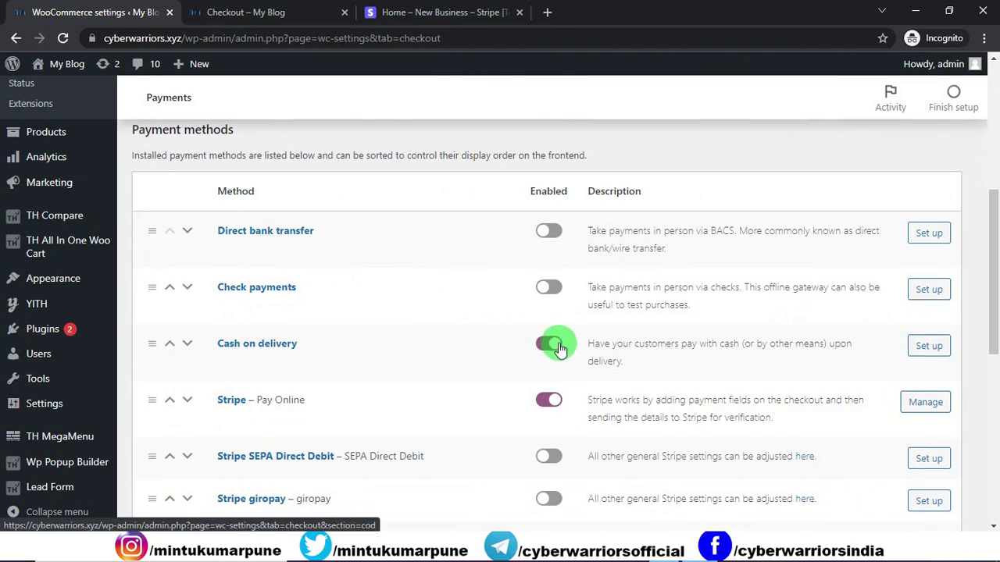
Save Stripe's payment settings with express checkouts on Checkout, Product page and Cart
scroll(553, 344, down, 2)
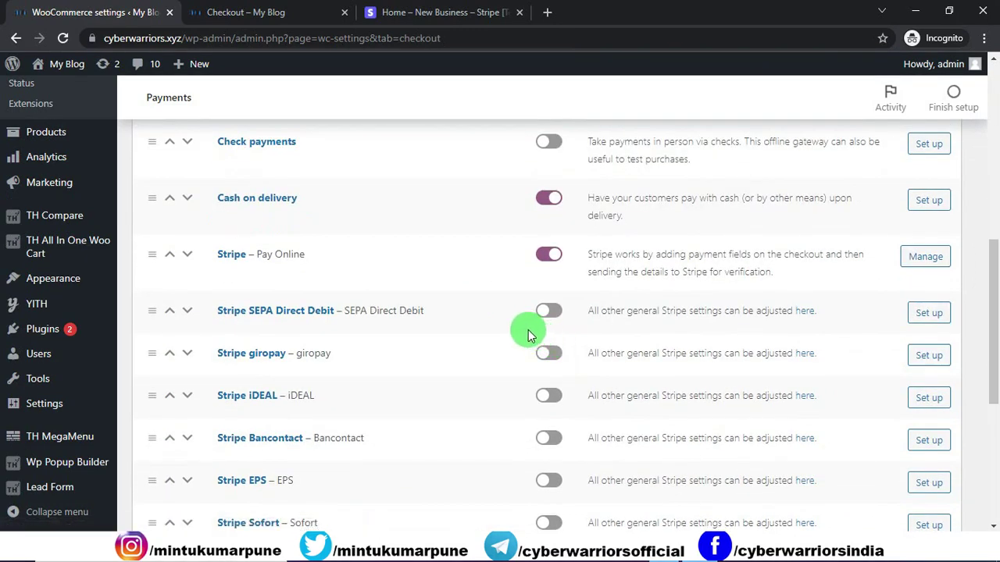
scroll(528, 329, down, 5)
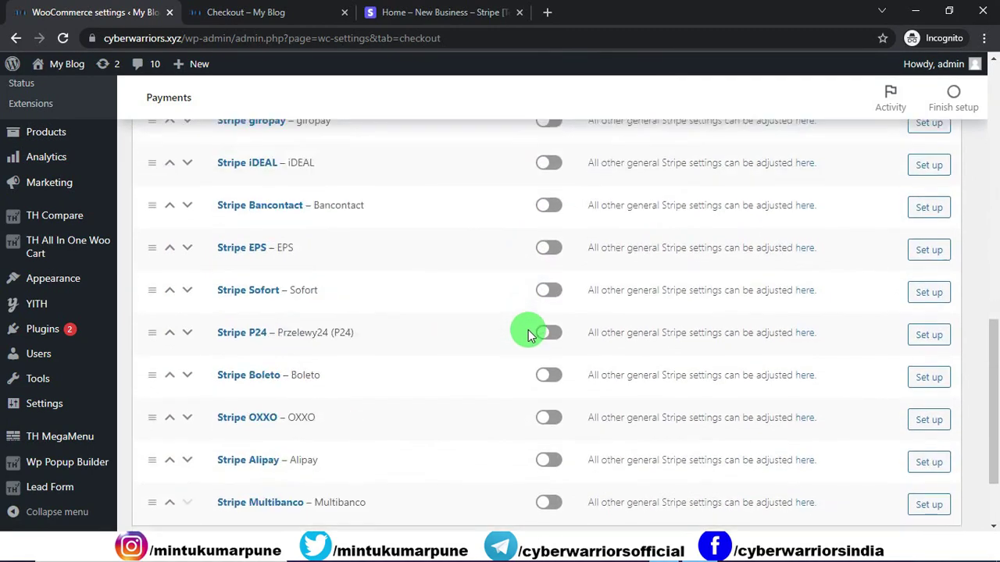
scroll(364, 348, up, 4)
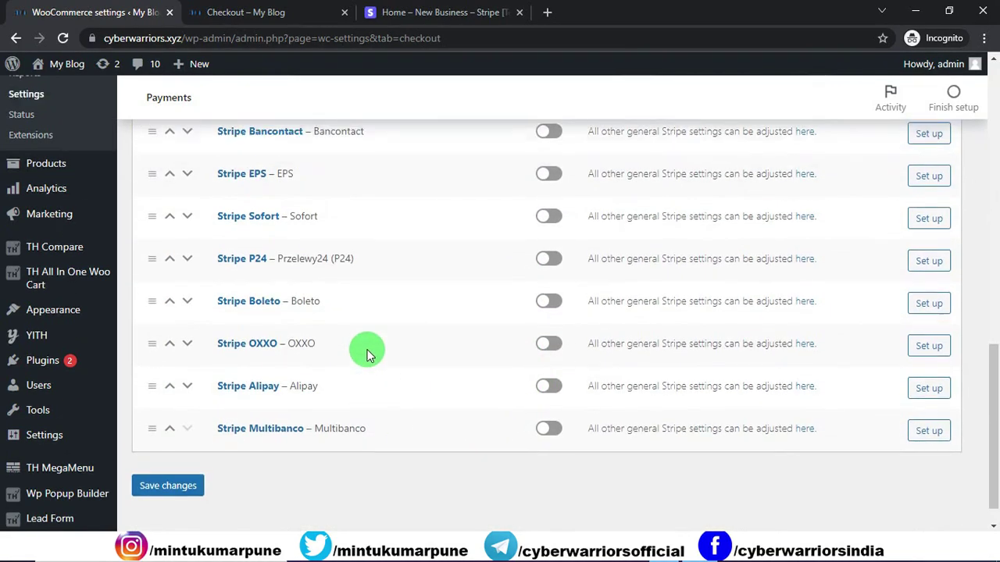
scroll(380, 351, up, 2)
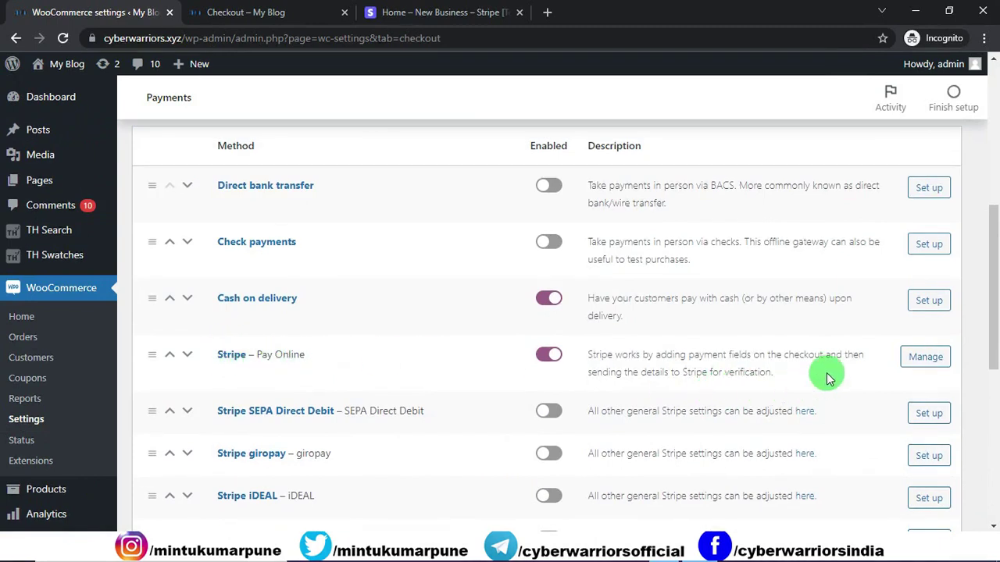
click(921, 360)
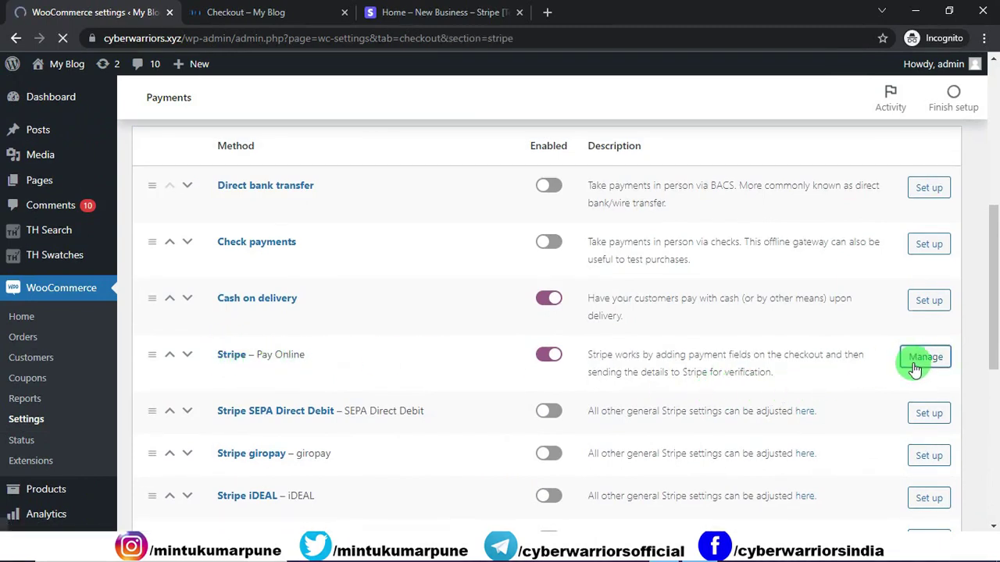
scroll(569, 332, down, 10)
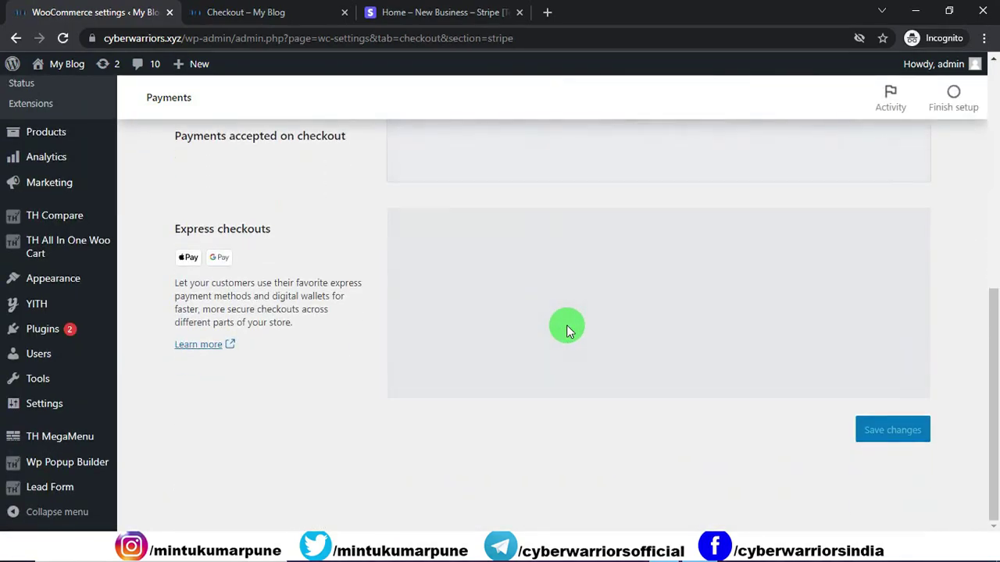
scroll(547, 304, up, 3)
scroll(539, 297, down, 4)
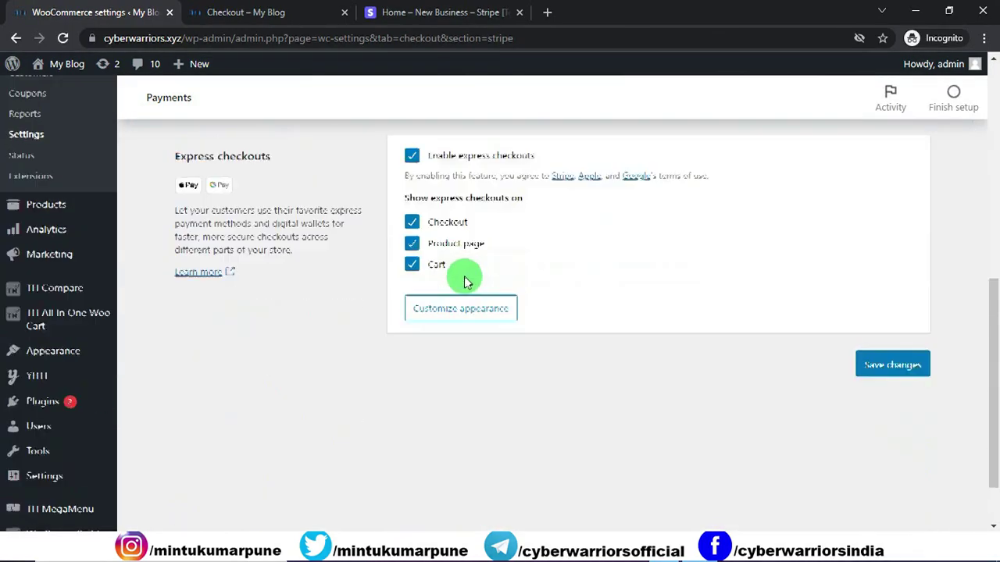
scroll(424, 190, up, 5)
scroll(445, 226, down, 4)
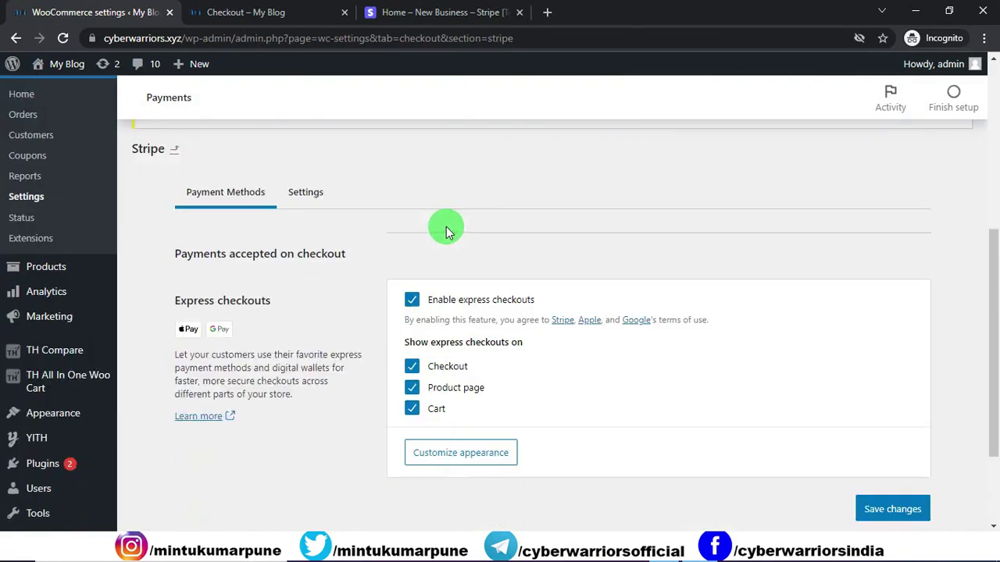
click(888, 432)
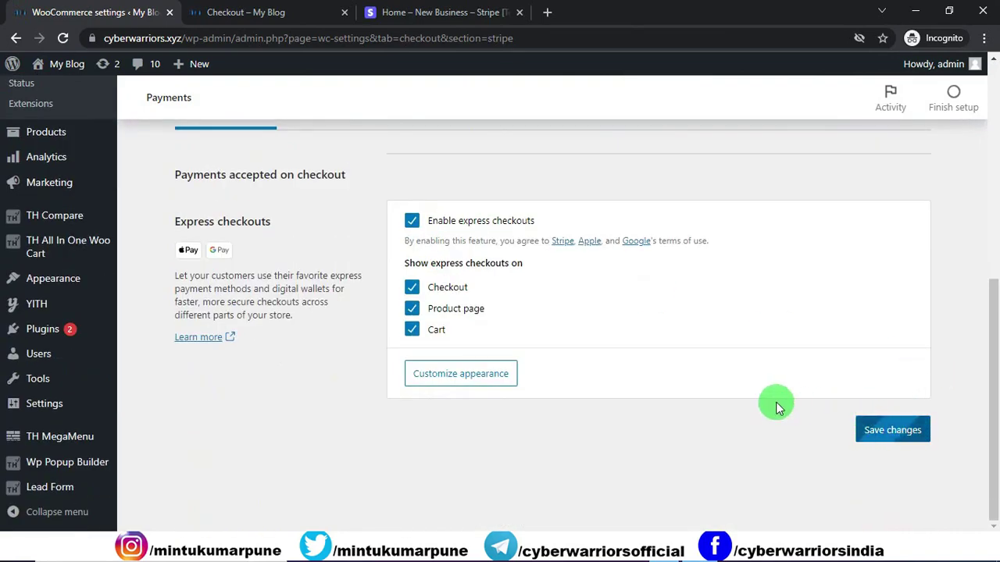
Review the Stripe test-mode Home dashboard
click(426, 12)
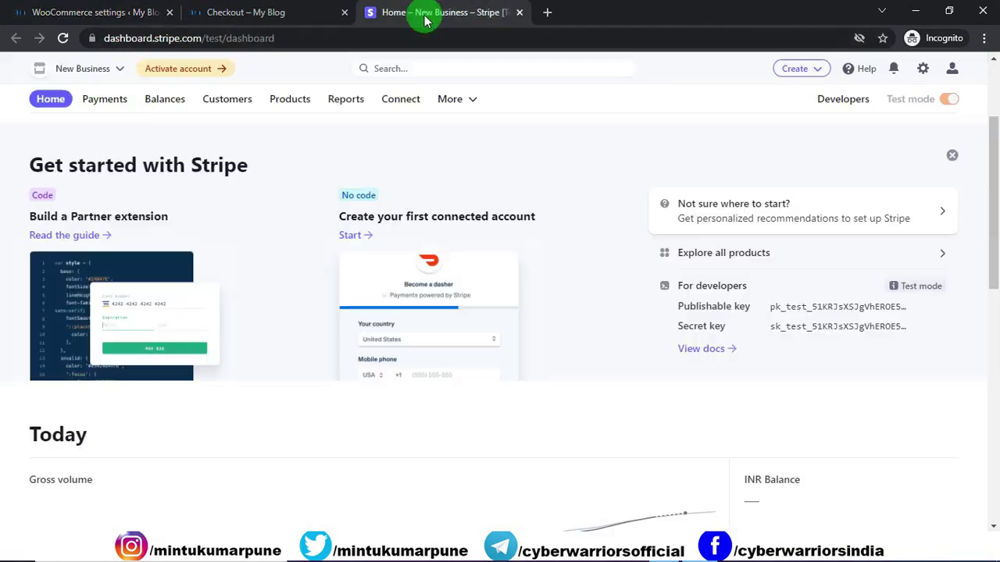
scroll(578, 266, up, 2)
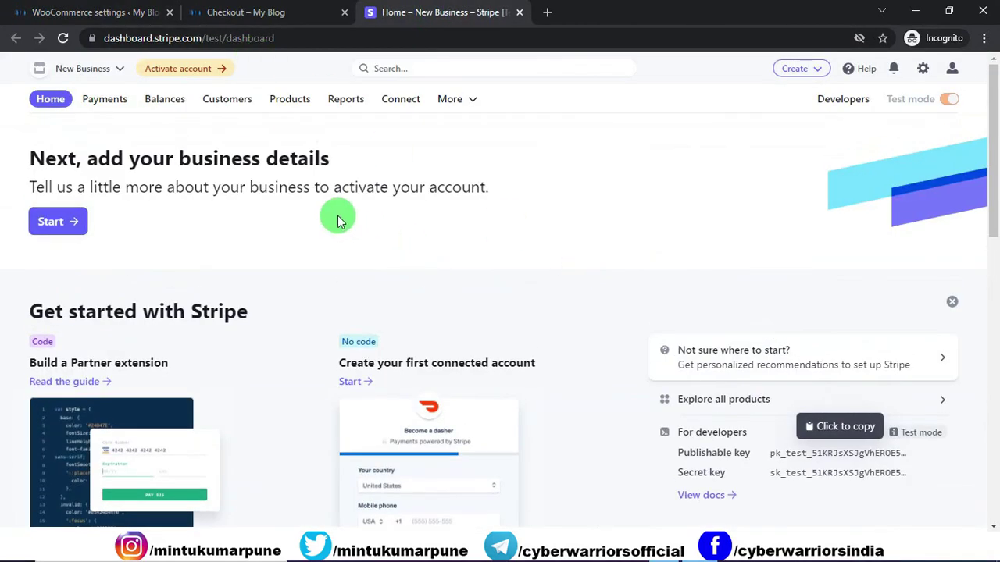
scroll(338, 219, down, 10)
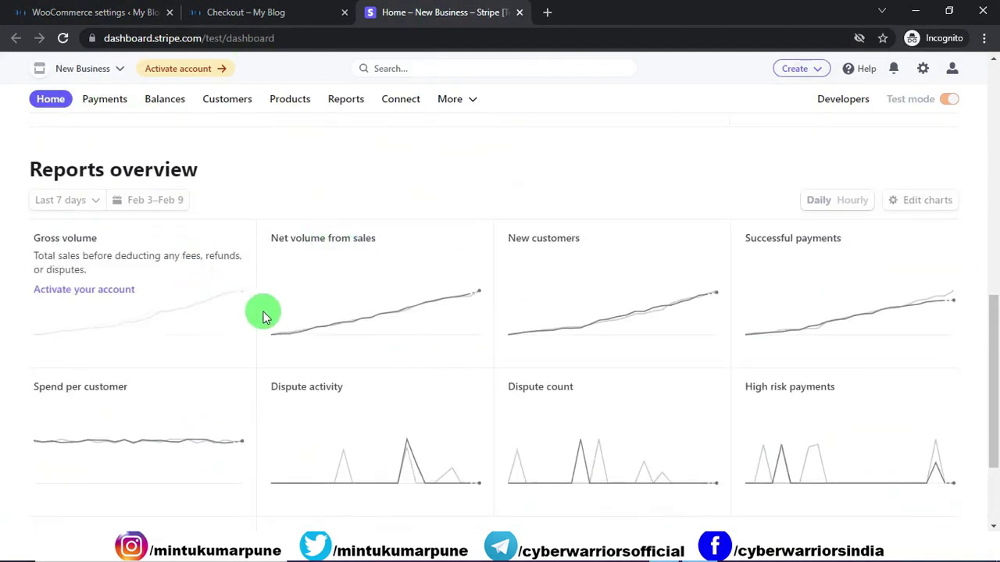
scroll(411, 302, down, 3)
scroll(539, 328, up, 7)
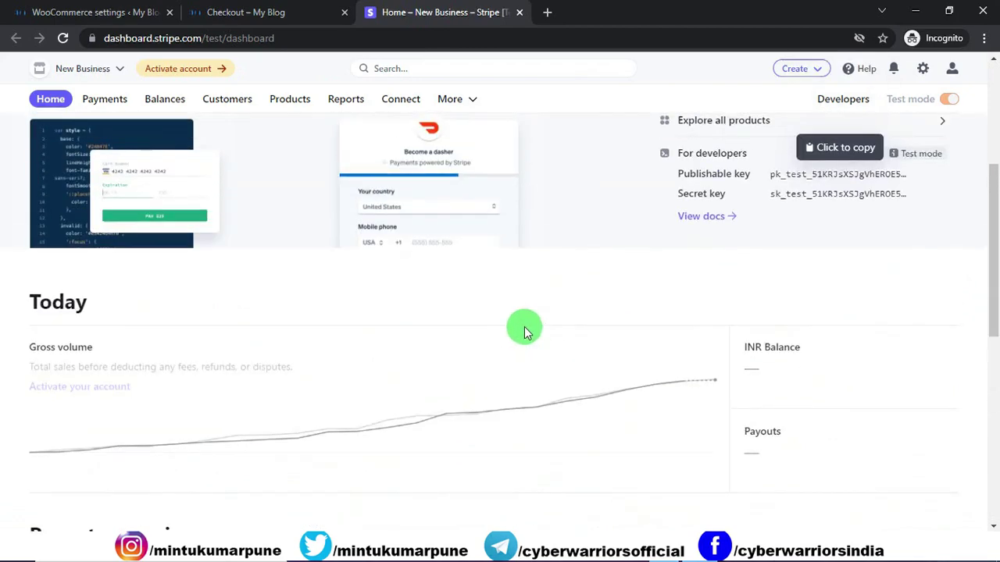
scroll(524, 327, up, 3)
scroll(286, 223, down, 6)
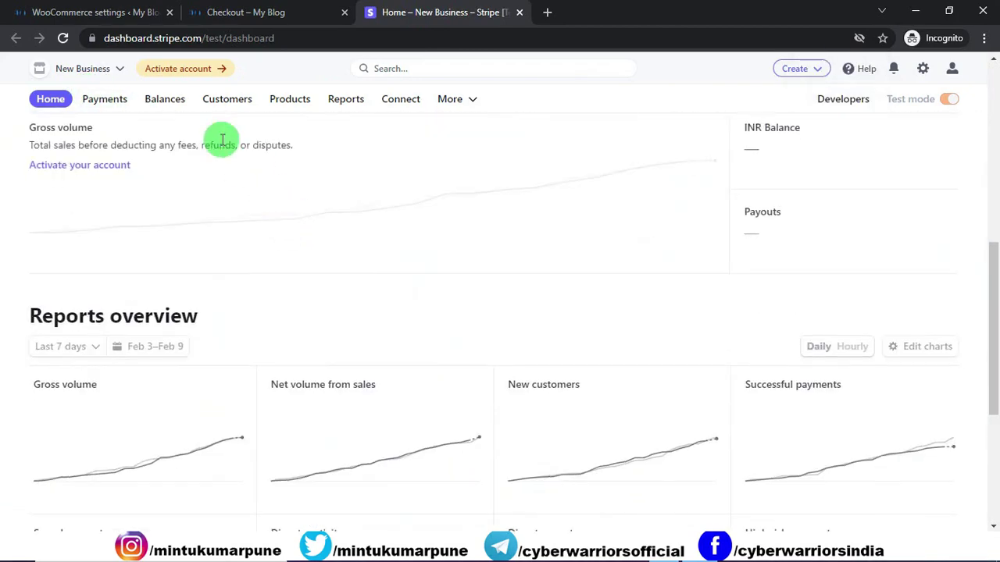
Open WooCommerce Analytics Overview, showing ₹0.00 net sales and no orders for Feb 1–9, 2022
click(88, 13)
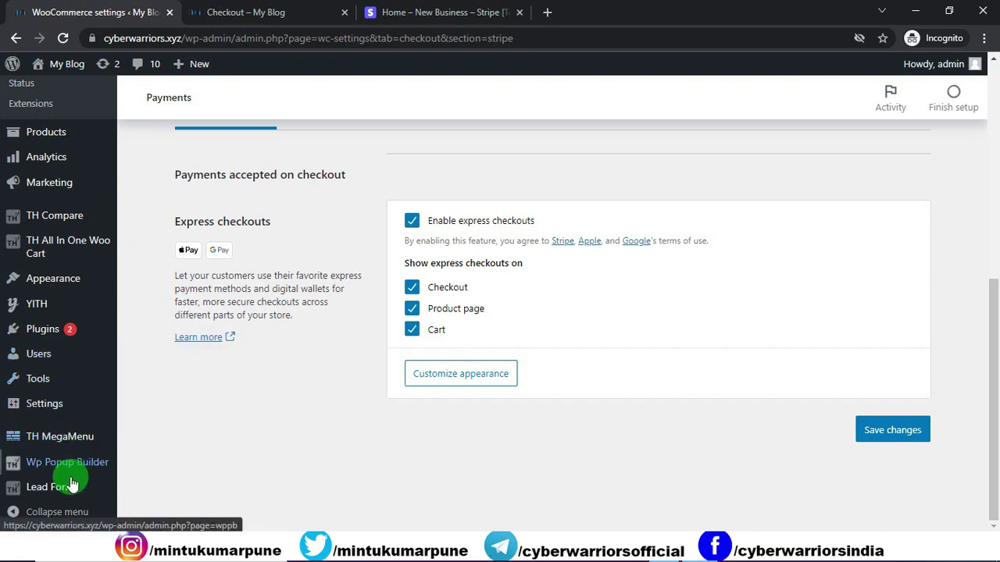
click(46, 160)
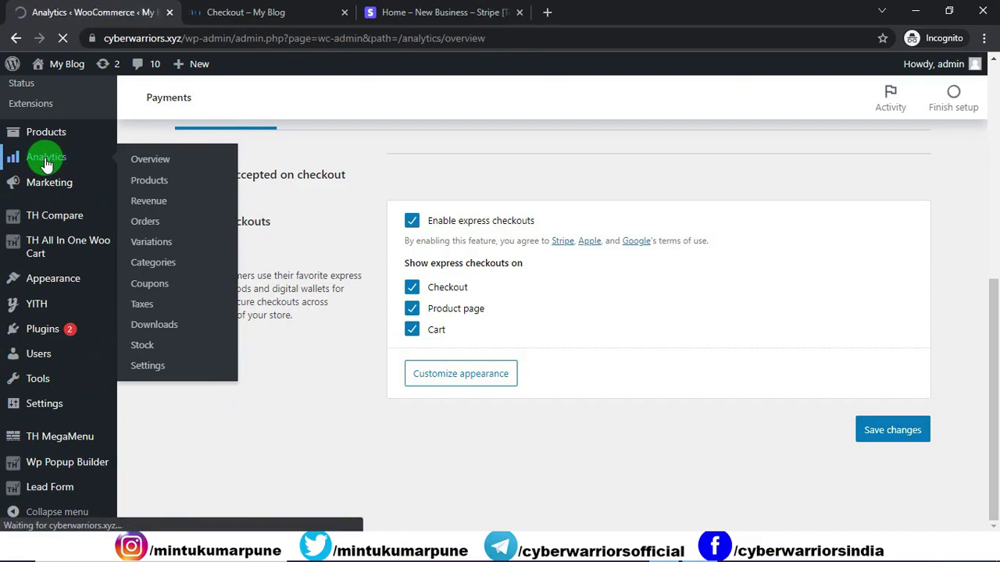
scroll(204, 274, down, 3)
scroll(205, 274, down, 4)
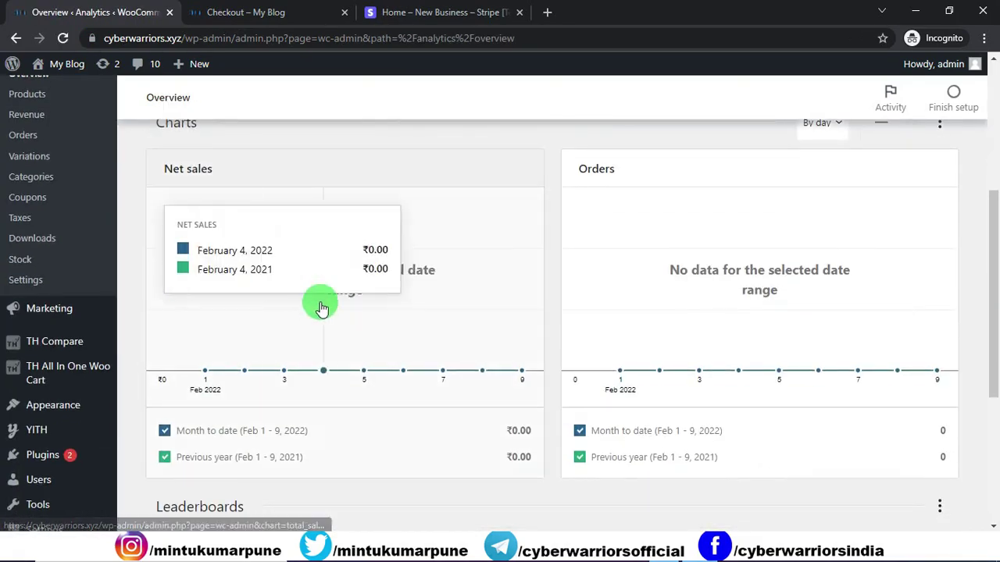
scroll(482, 373, up, 5)
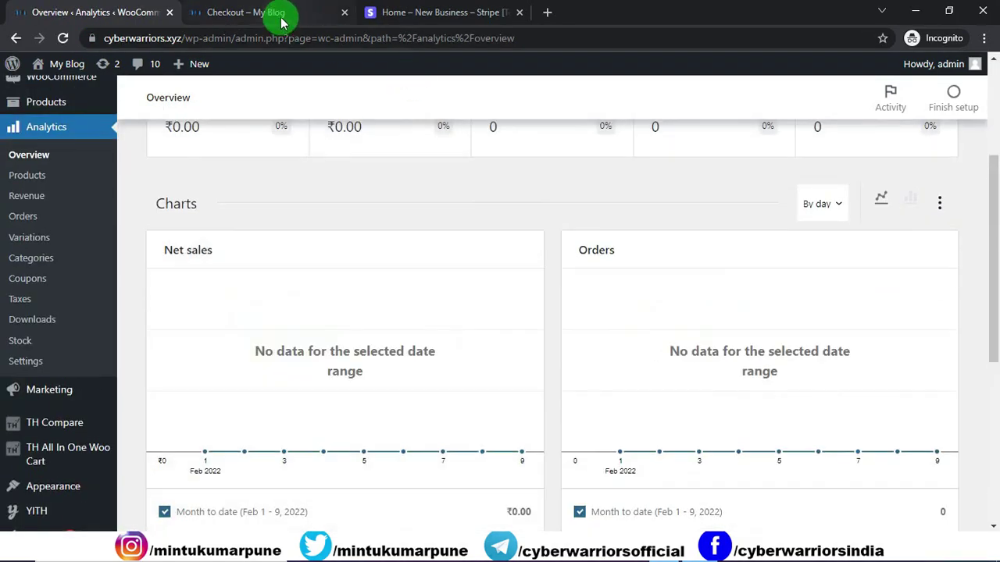
click(268, 13)
scroll(521, 324, up, 2)
scroll(519, 322, up, 3)
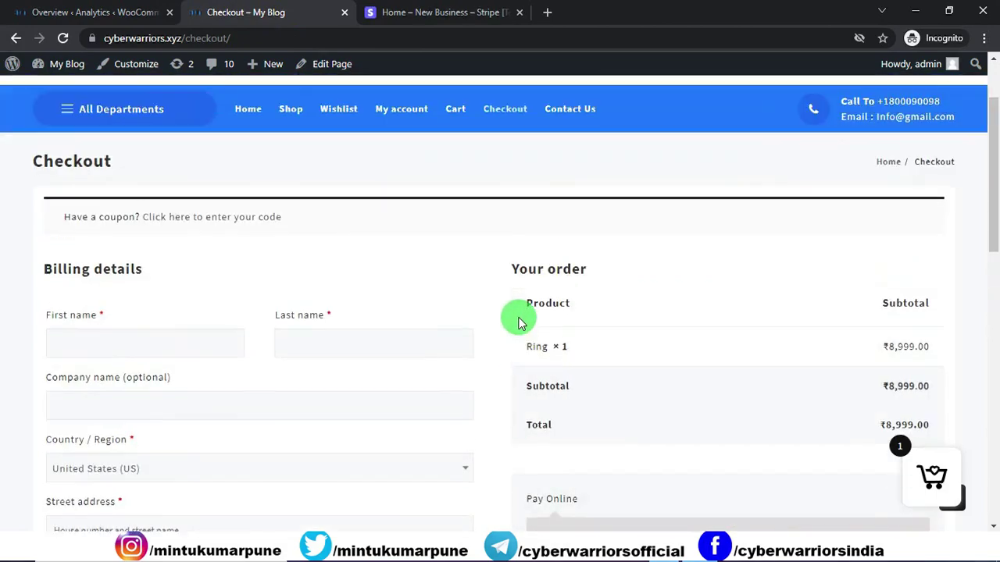
scroll(515, 324, down, 4)
scroll(509, 326, down, 3)
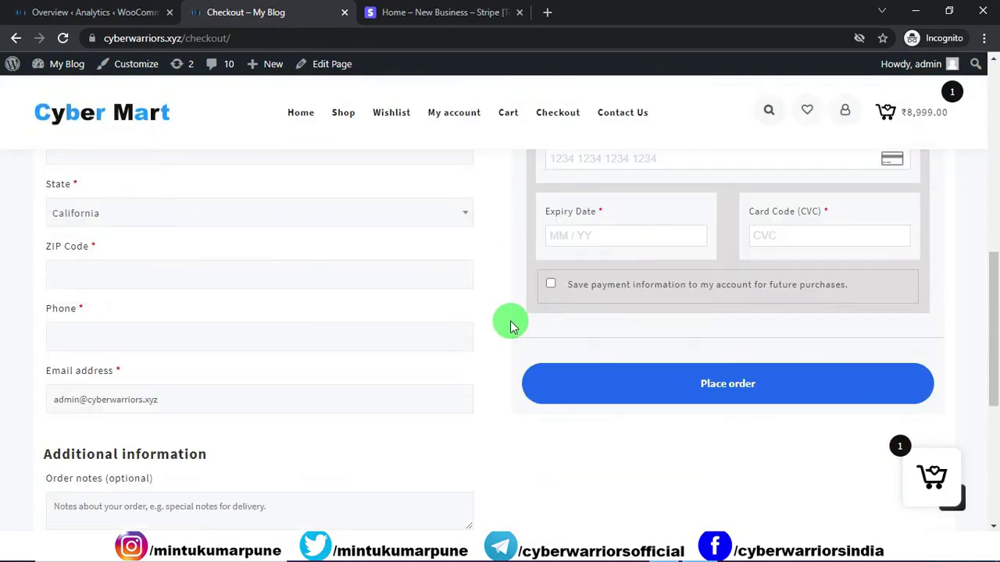
scroll(511, 327, up, 4)
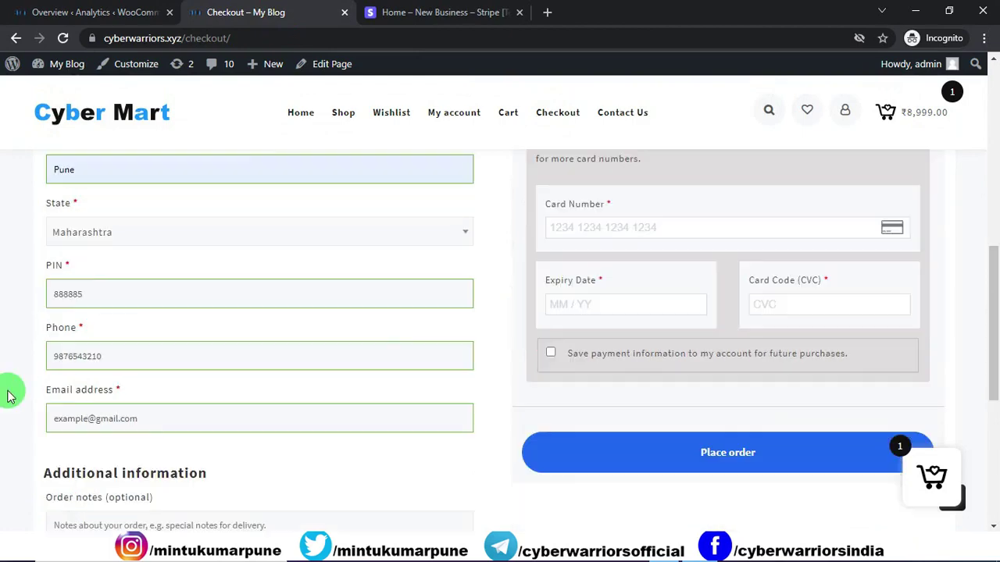
scroll(8, 395, up, 5)
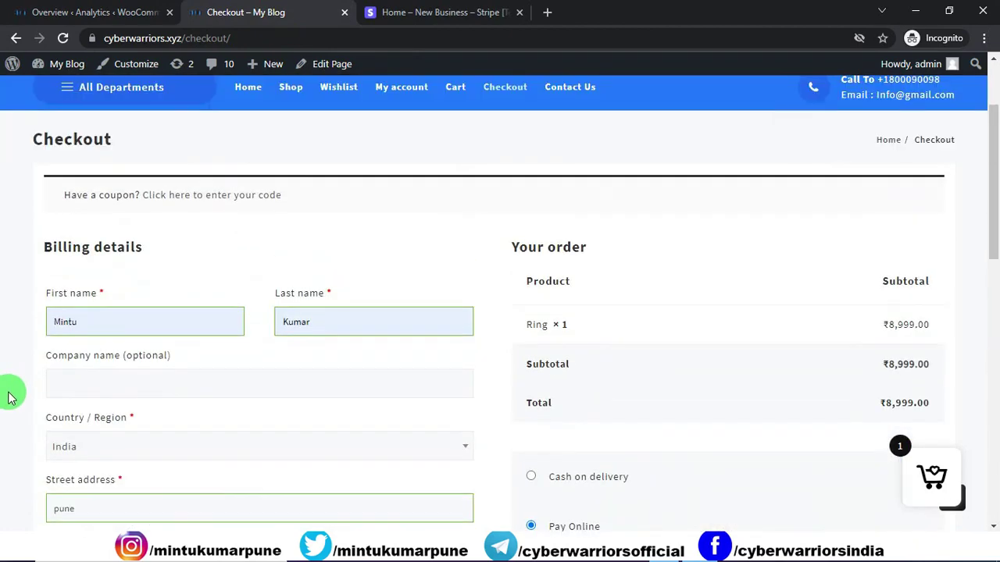
scroll(7, 395, down, 2)
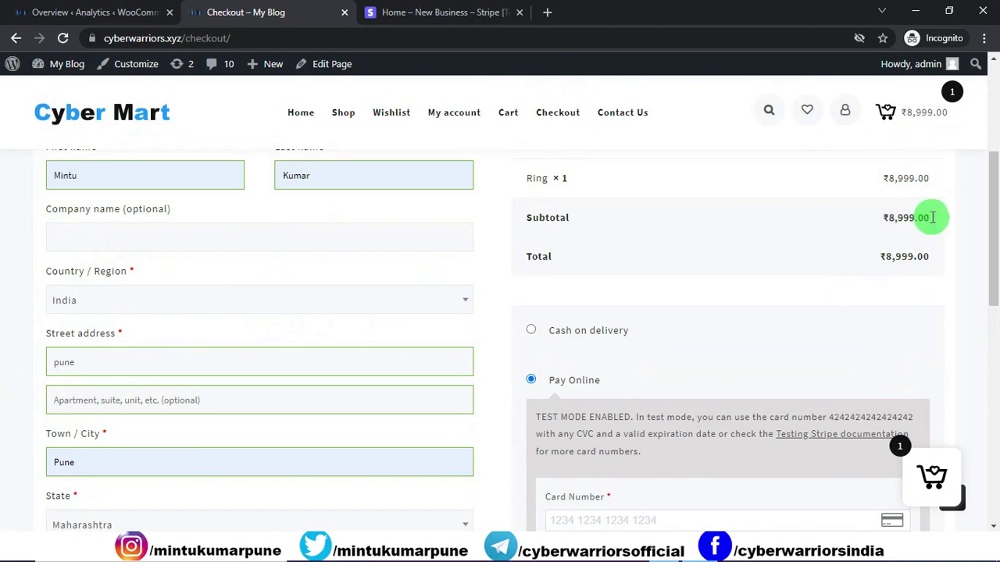
scroll(701, 344, down, 2)
scroll(701, 344, down, 1)
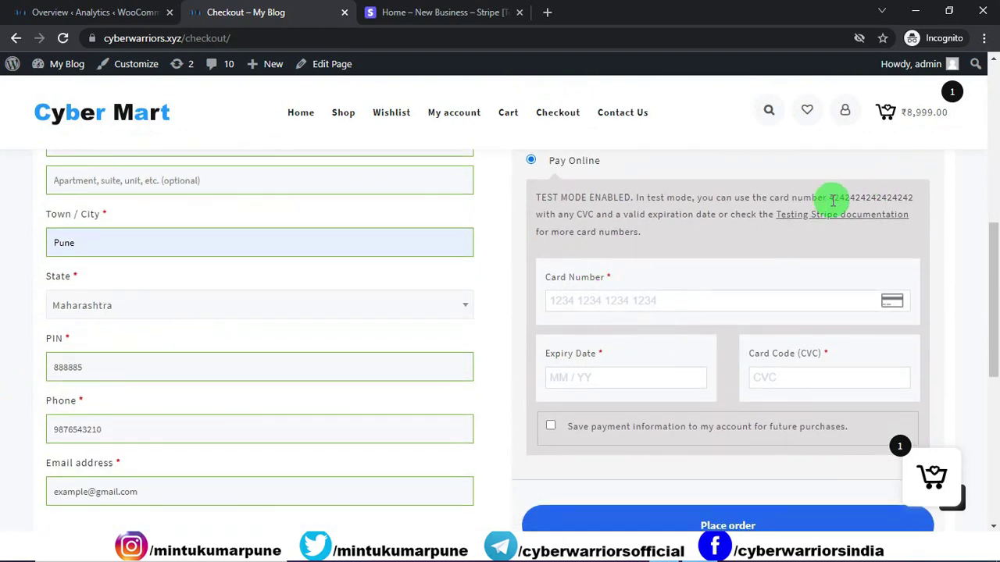
drag(831, 200, 910, 198)
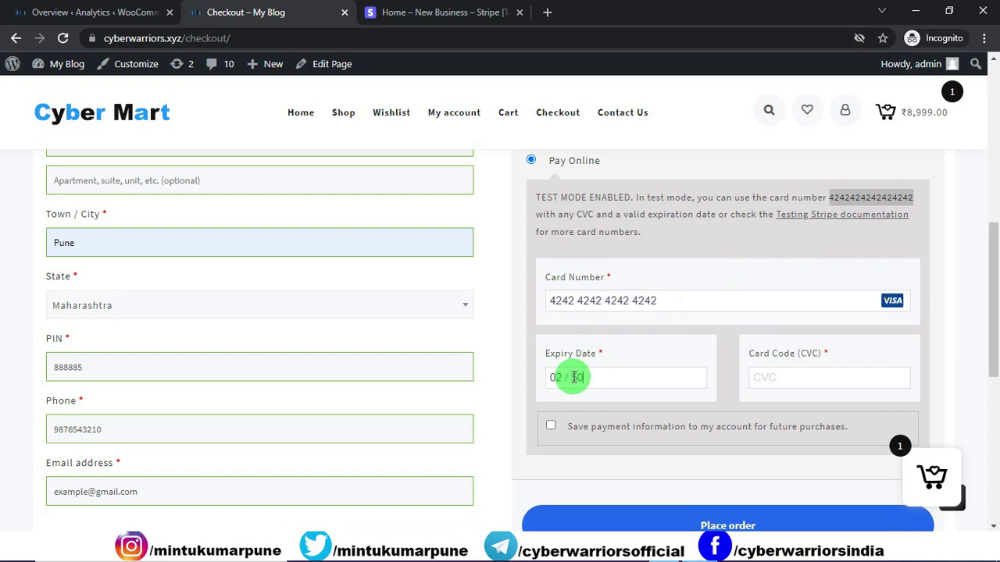
click(811, 381)
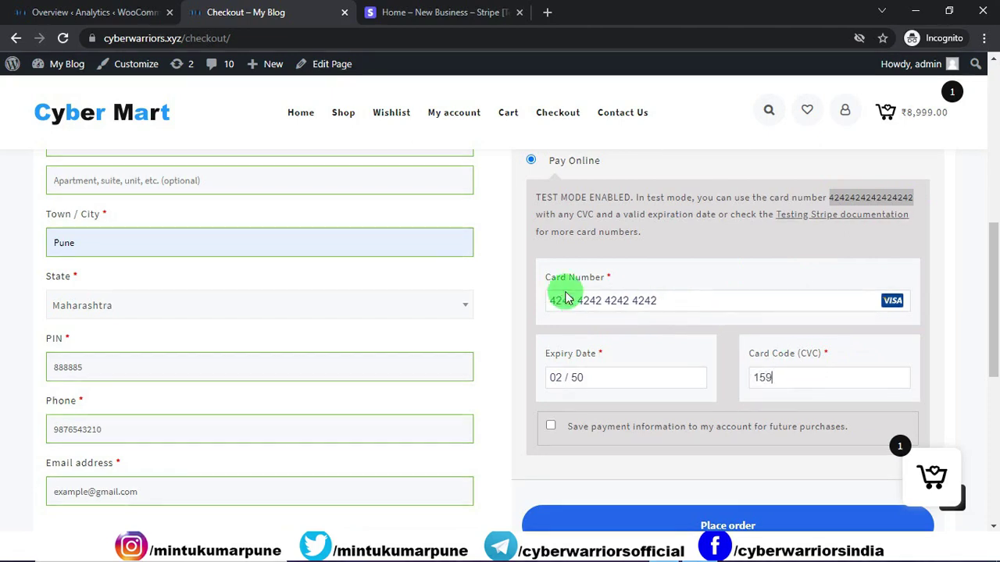
scroll(671, 446, down, 1)
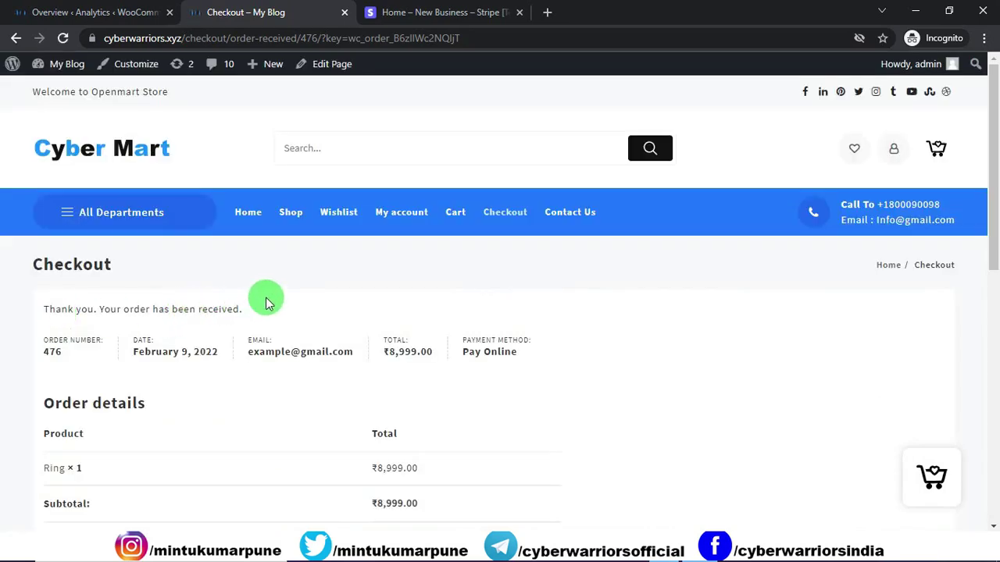
Review Stripe's Today gross volume and Reports overview, then return to WooCommerce Analytics
scroll(266, 299, down, 8)
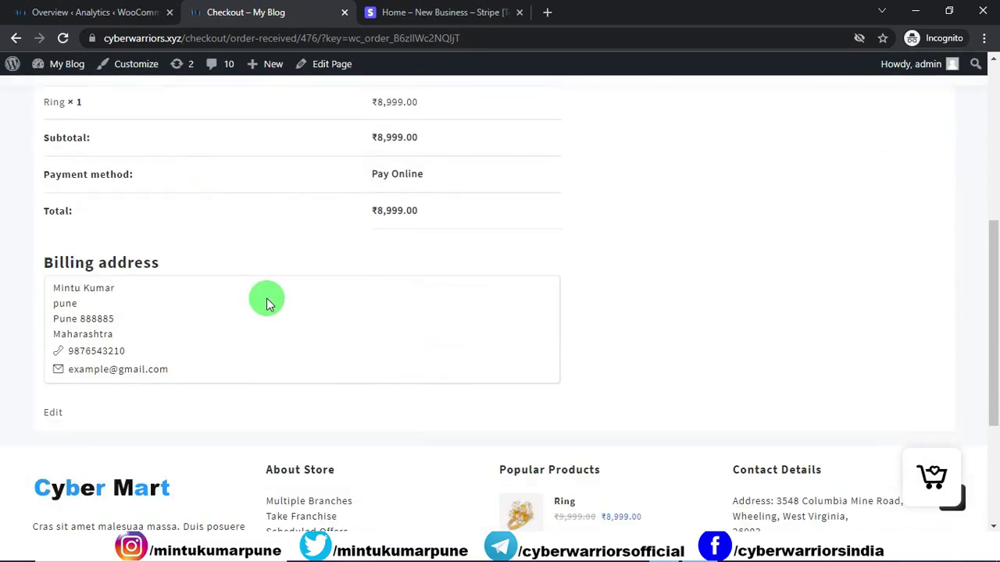
scroll(264, 298, up, 10)
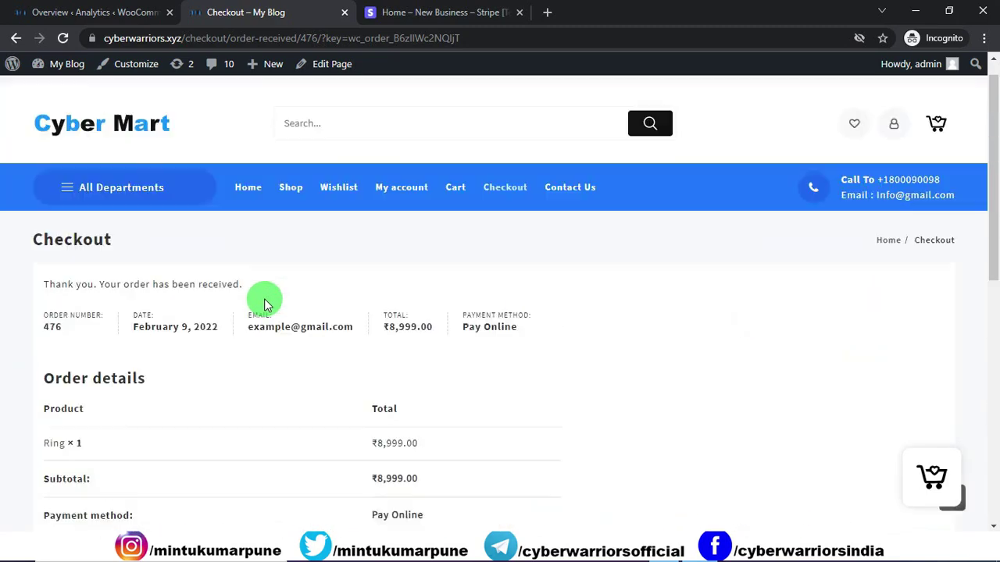
click(419, 13)
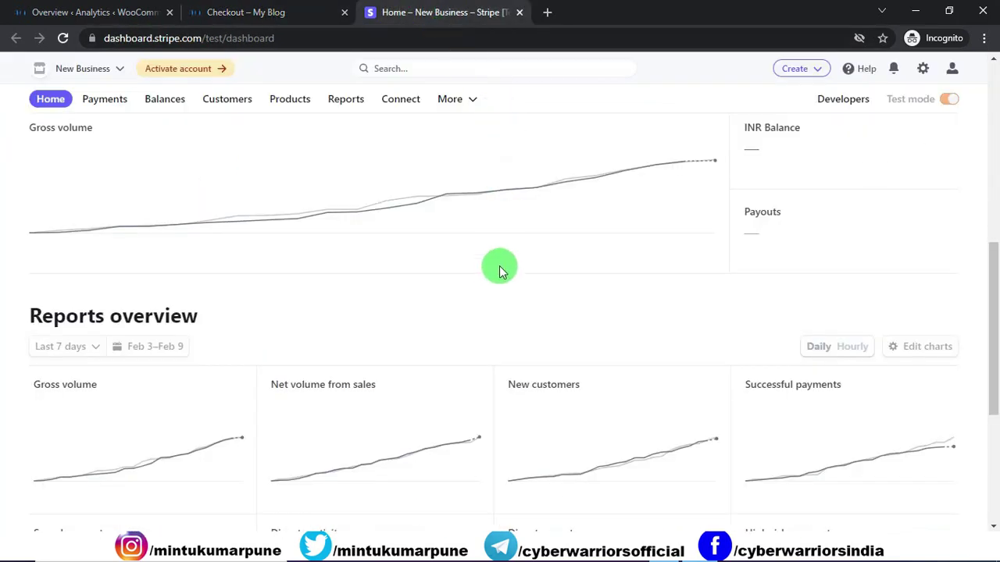
scroll(500, 287, down, 5)
scroll(500, 288, up, 10)
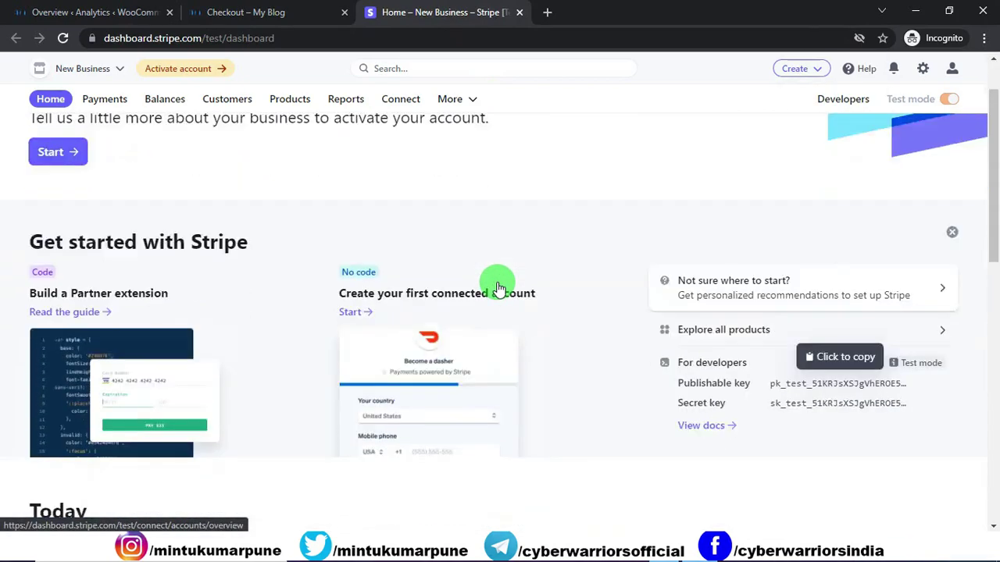
scroll(499, 287, down, 10)
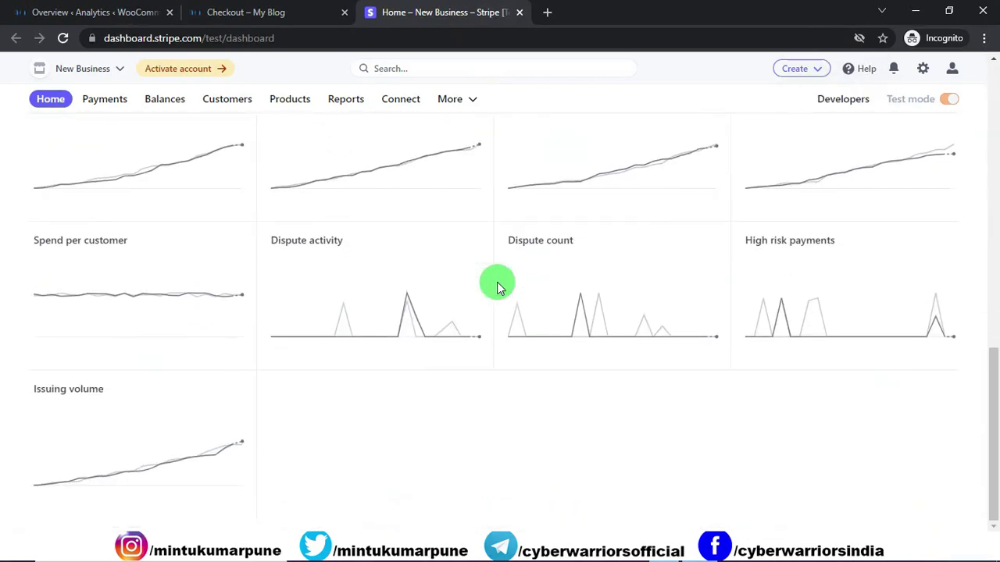
scroll(500, 287, up, 4)
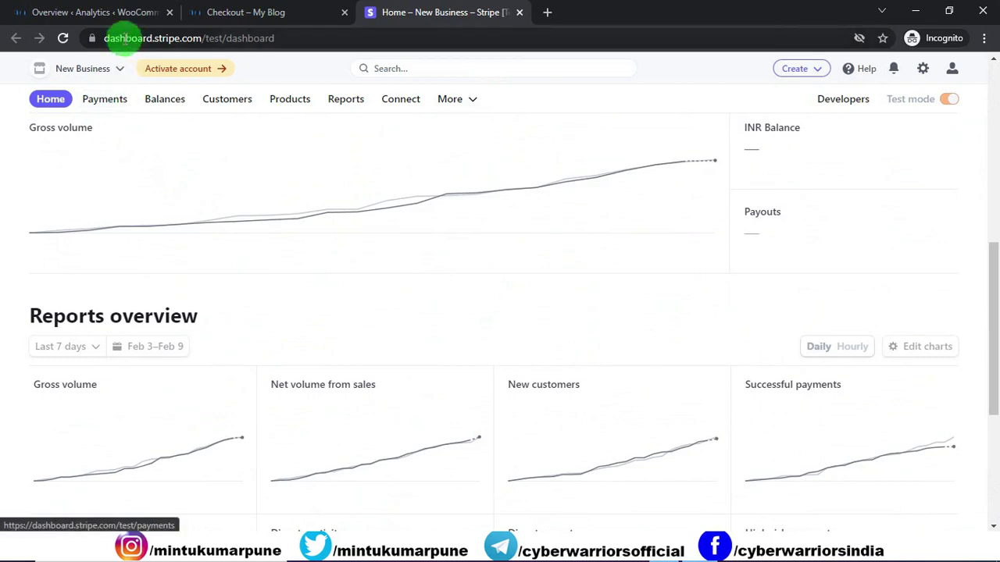
click(89, 11)
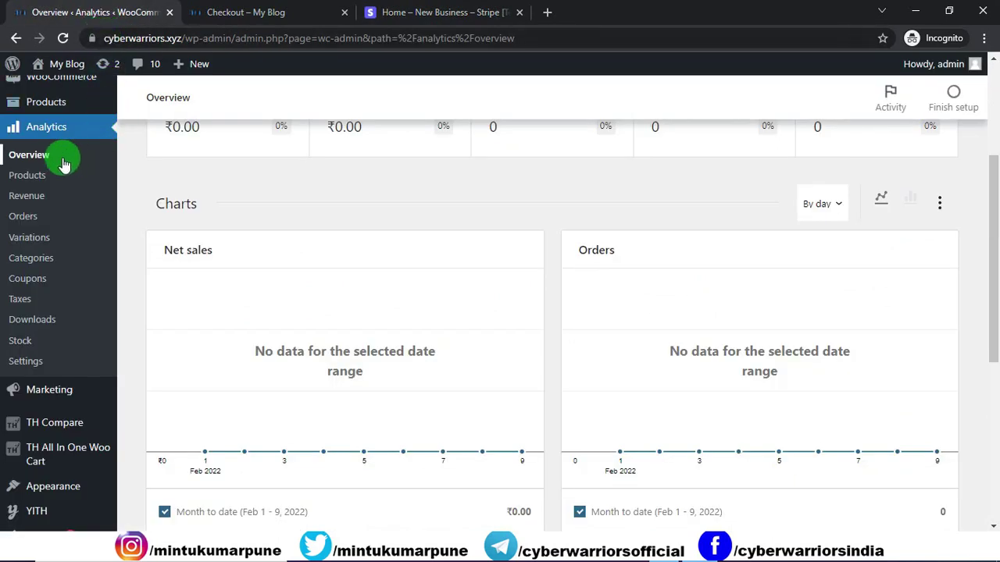
Mark the ₹8,999.00 Ring order Completed via bulk action and view the updated analytics
scroll(306, 254, up, 3)
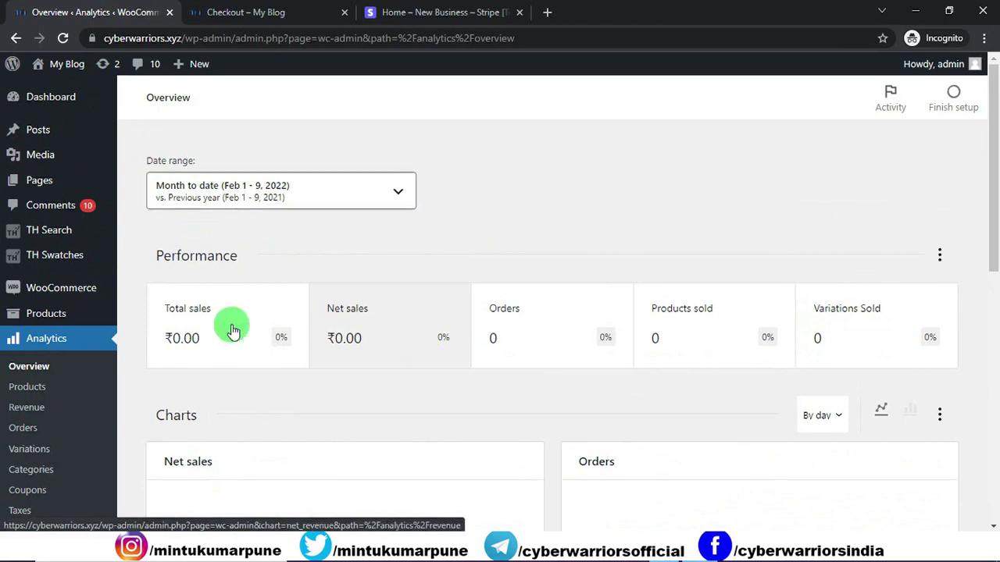
mouse_move(47, 295)
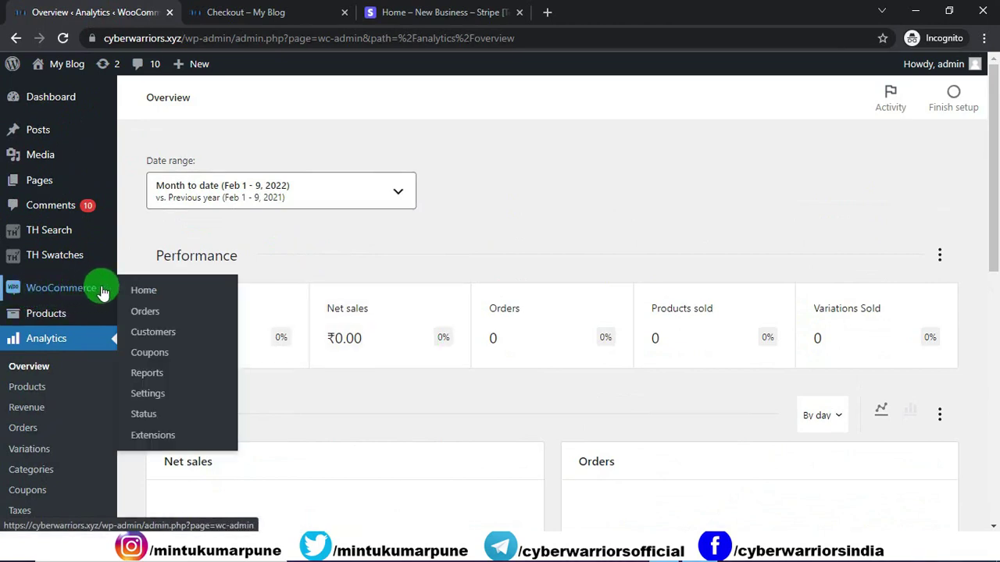
click(145, 313)
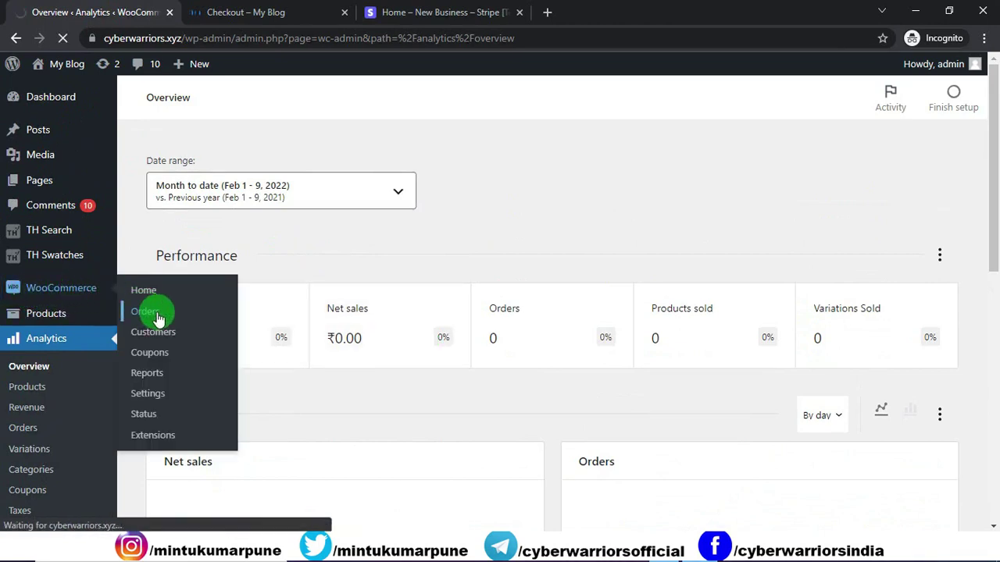
scroll(330, 310, down, 3)
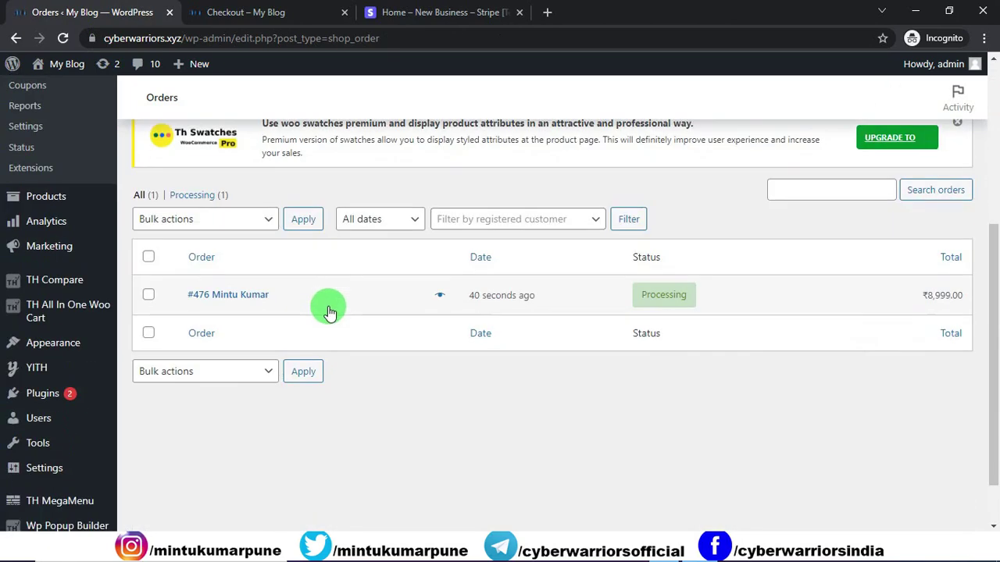
mouse_move(676, 301)
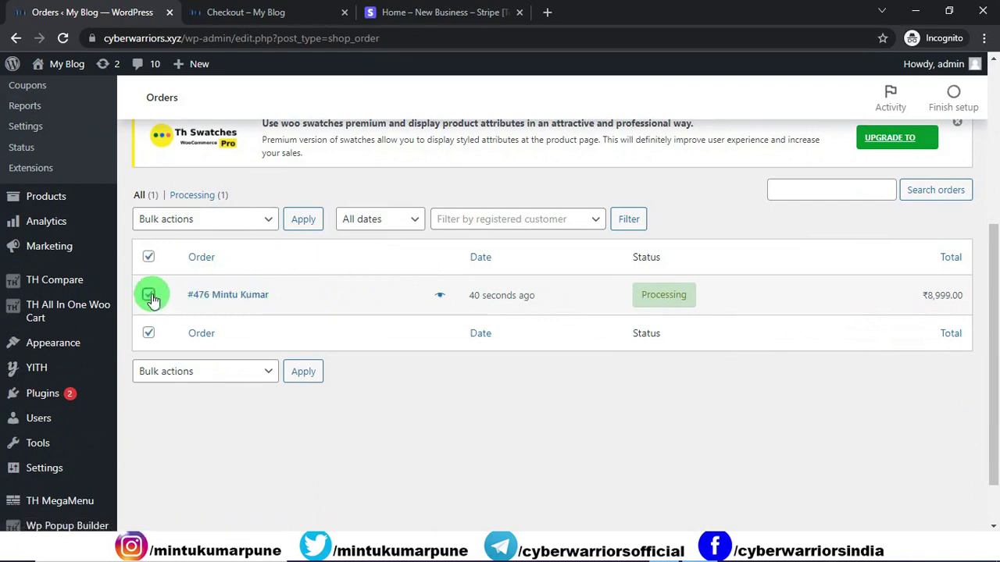
click(250, 223)
click(234, 294)
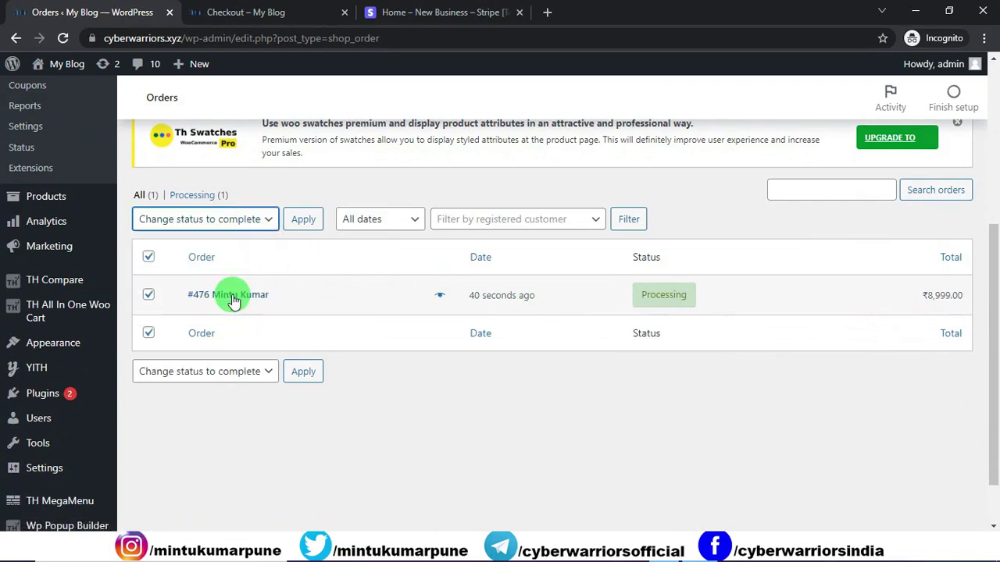
click(301, 223)
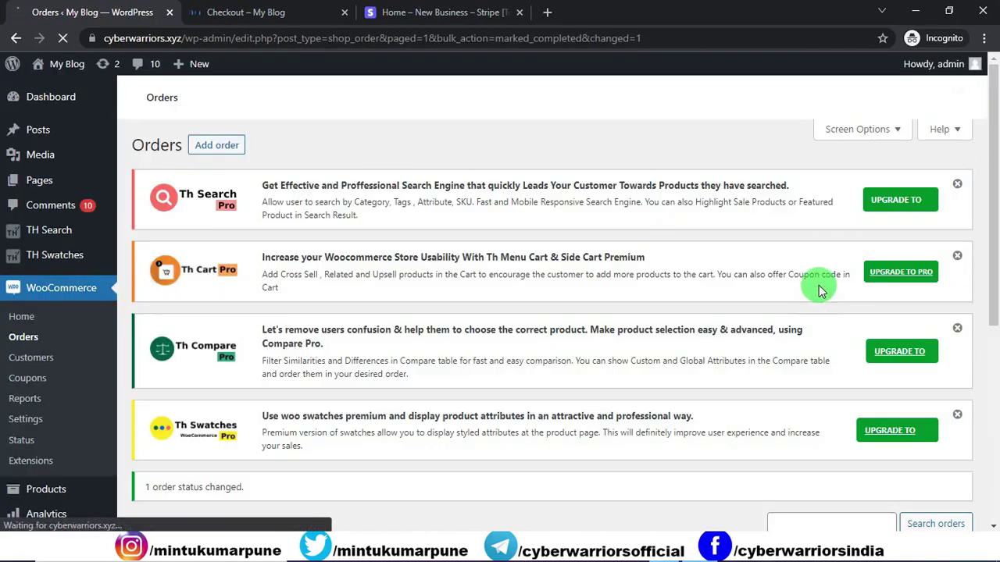
click(46, 513)
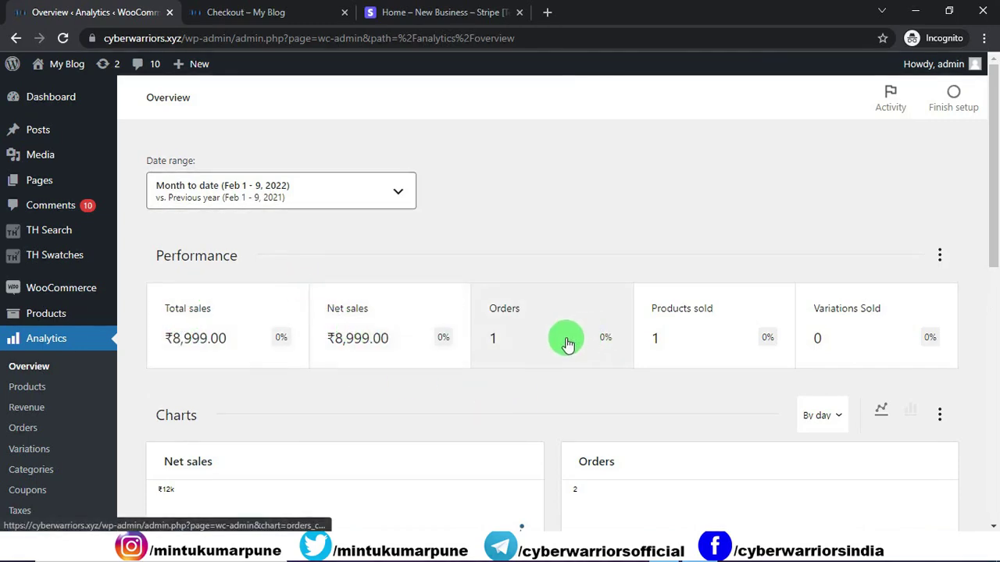
scroll(250, 343, down, 4)
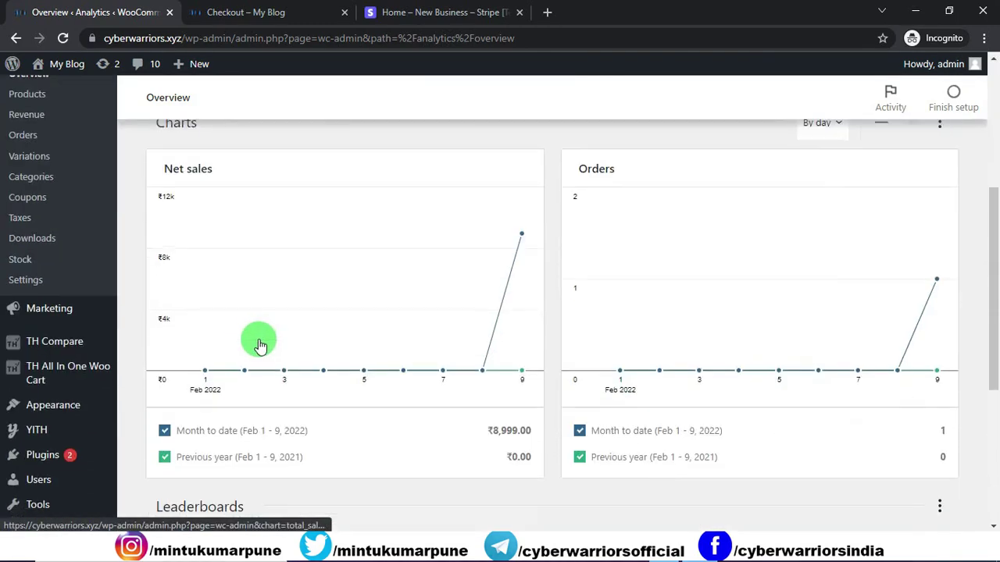
scroll(505, 334, up, 1)
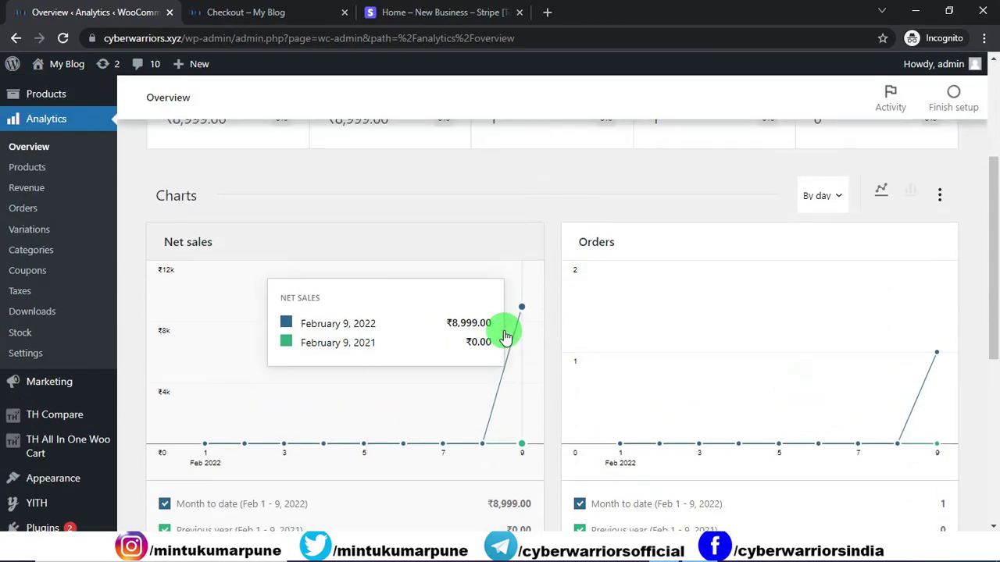
scroll(505, 335, down, 3)
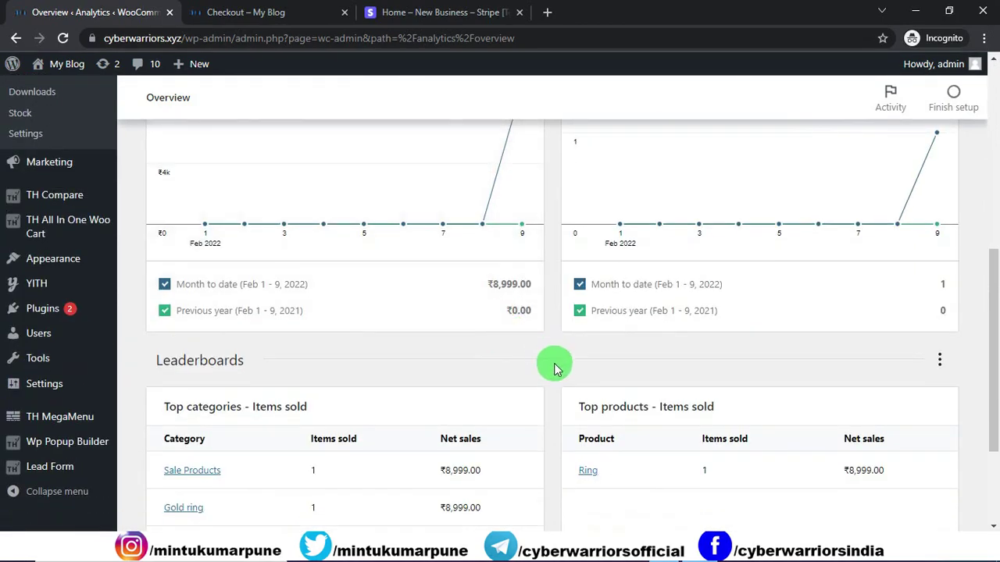
scroll(554, 367, down, 3)
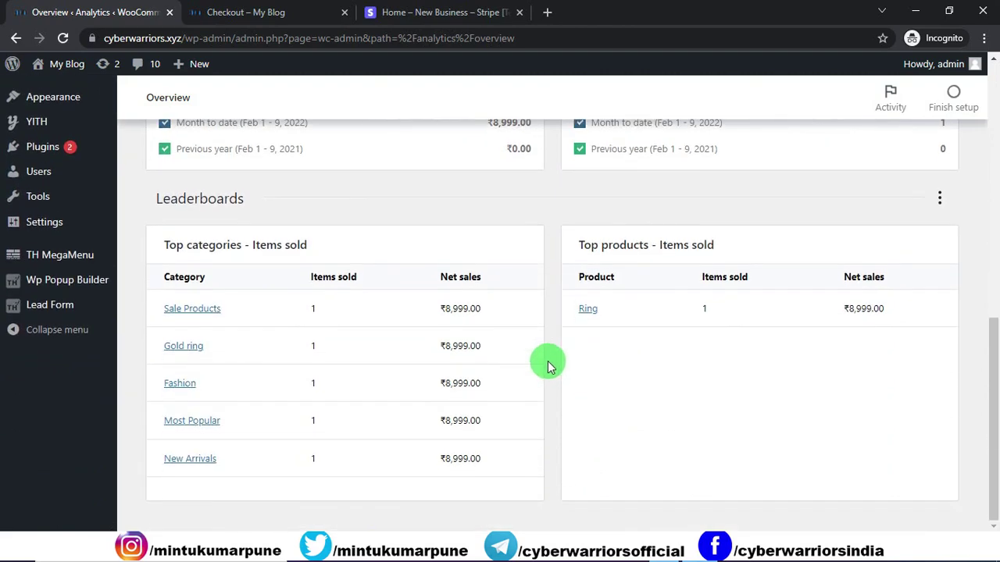
scroll(550, 367, up, 3)
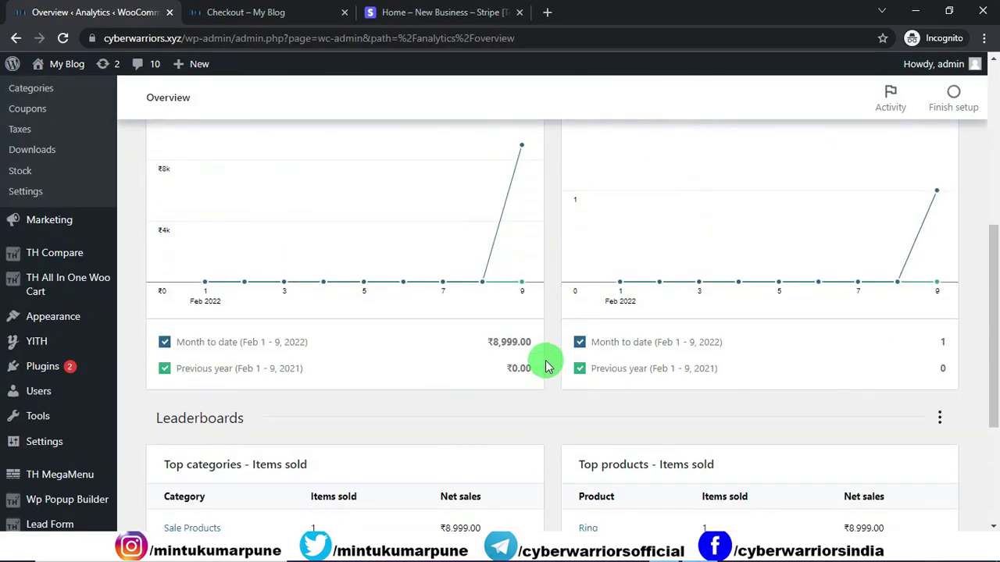
scroll(545, 365, up, 5)
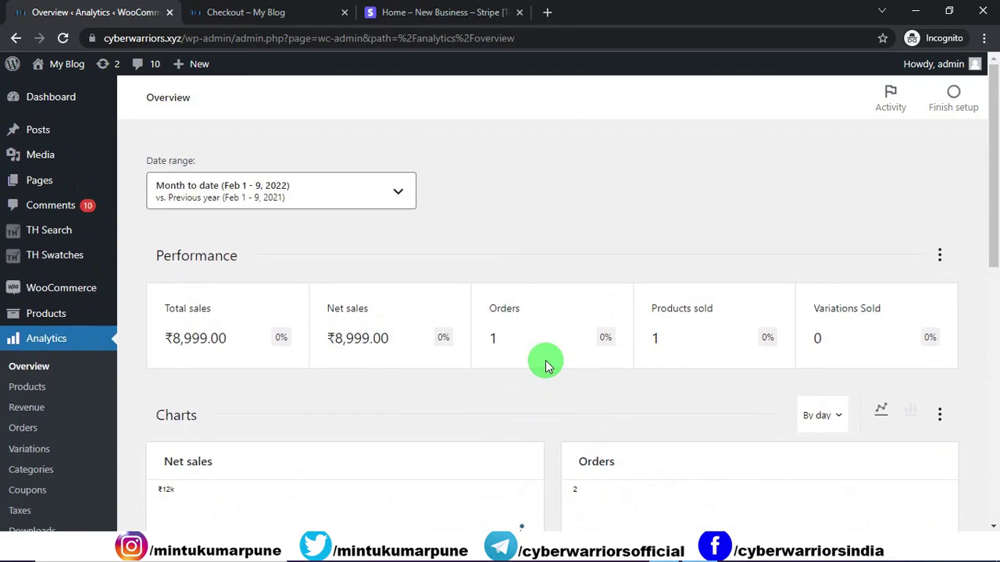
scroll(545, 365, down, 4)
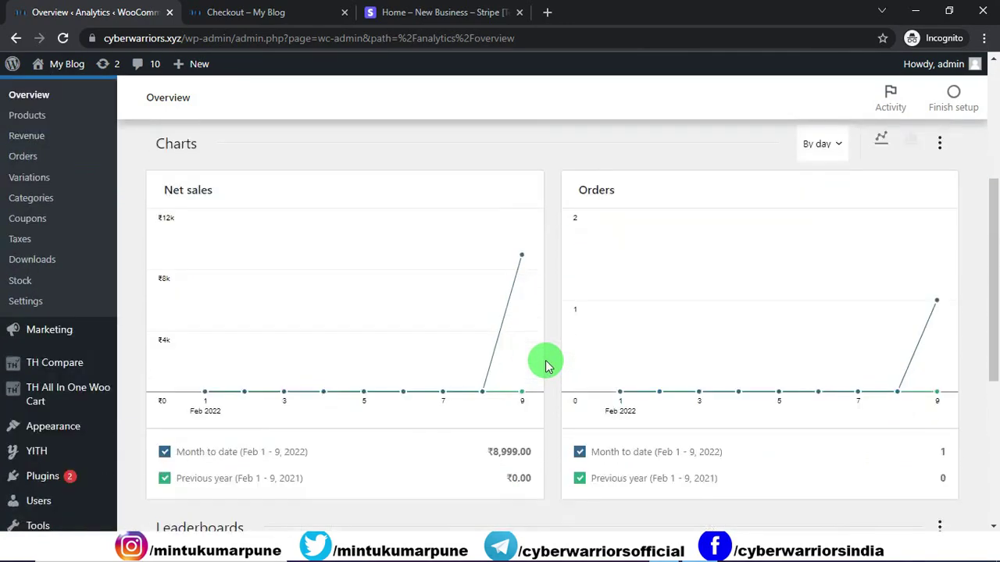
scroll(545, 364, down, 3)
scroll(545, 365, up, 7)
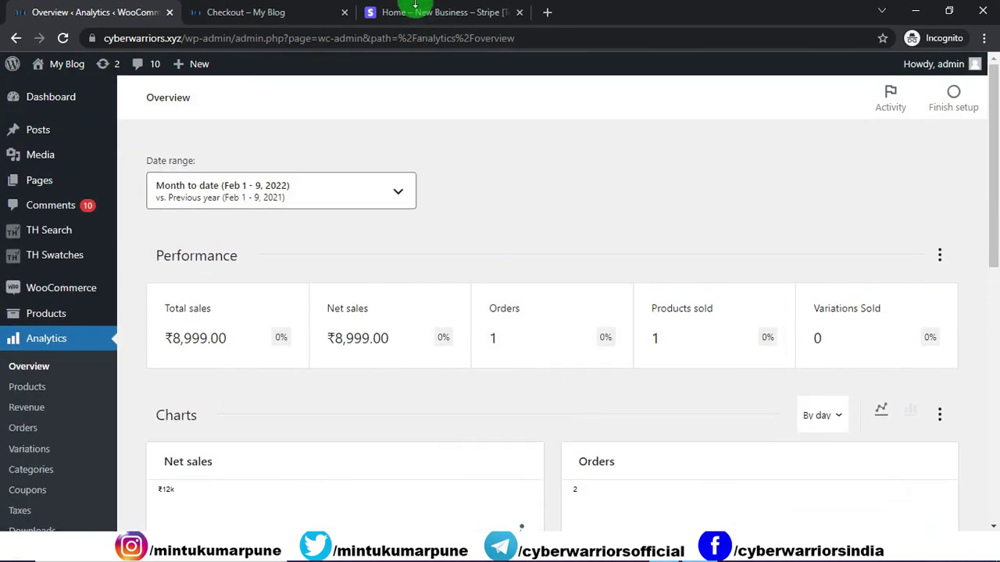
Reload Stripe's test-mode home to see ₹8,999.00 gross volume and one successful payment
click(414, 12)
scroll(454, 260, up, 3)
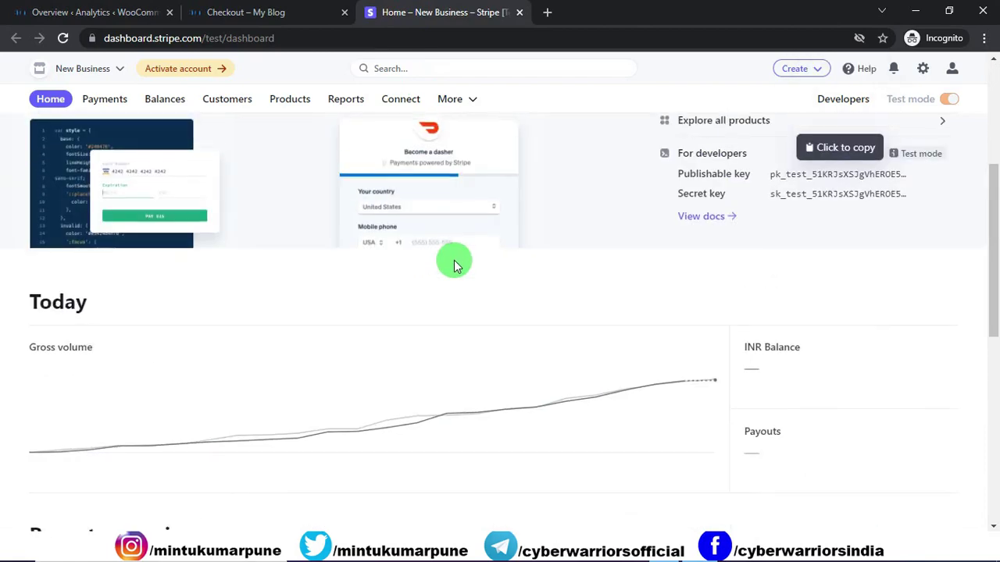
scroll(453, 260, up, 4)
click(62, 37)
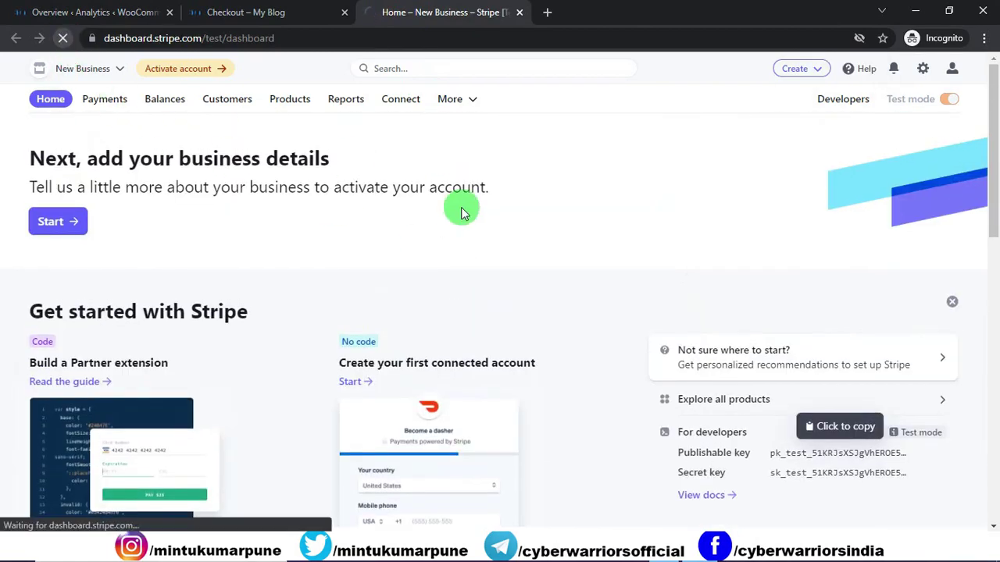
scroll(539, 257, down, 5)
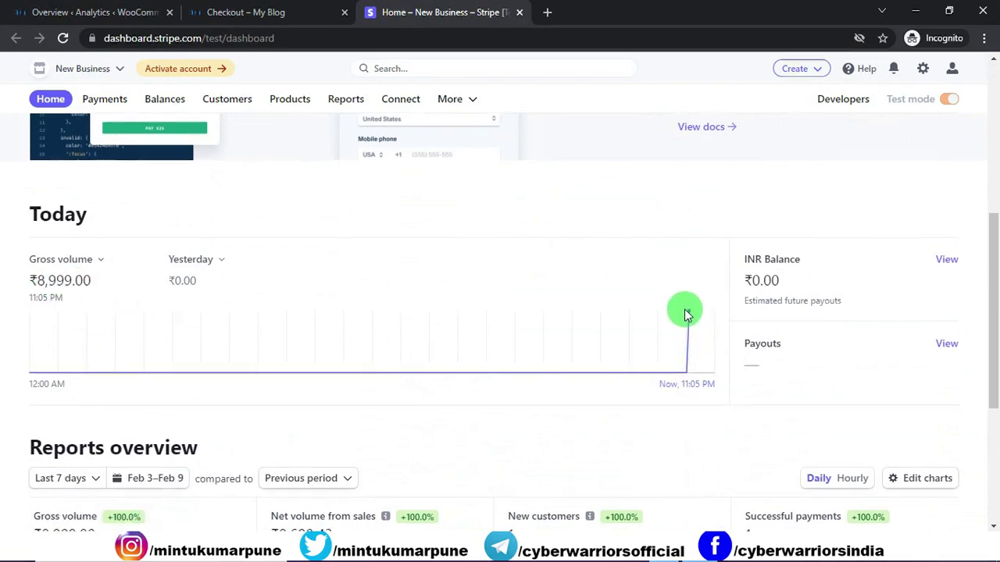
scroll(684, 309, down, 4)
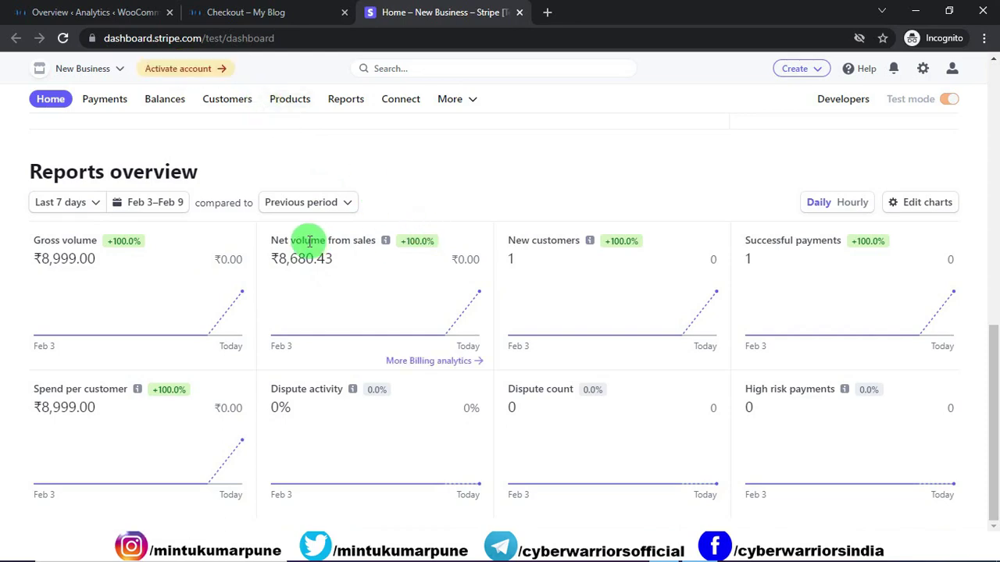
scroll(485, 282, up, 10)
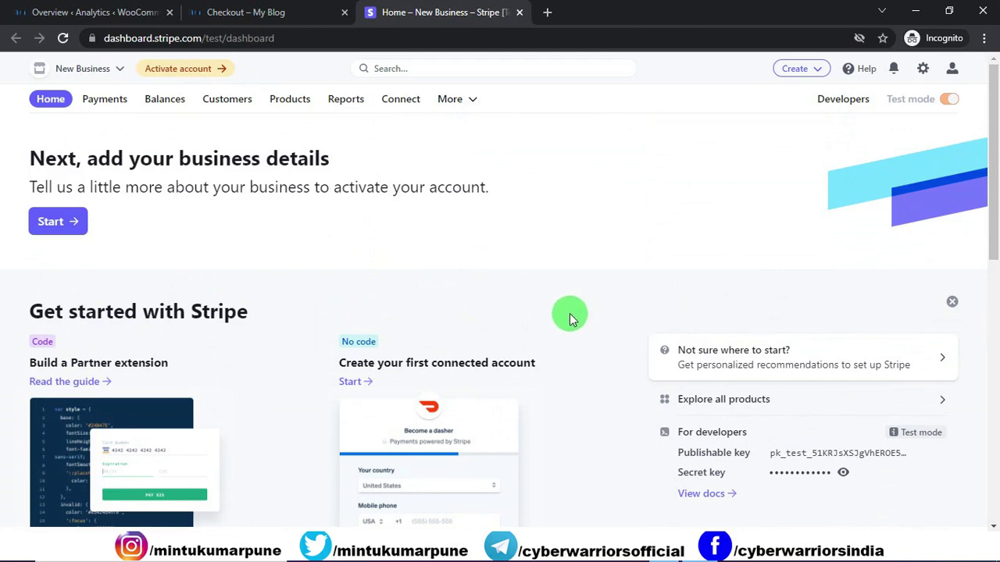
scroll(570, 316, down, 10)
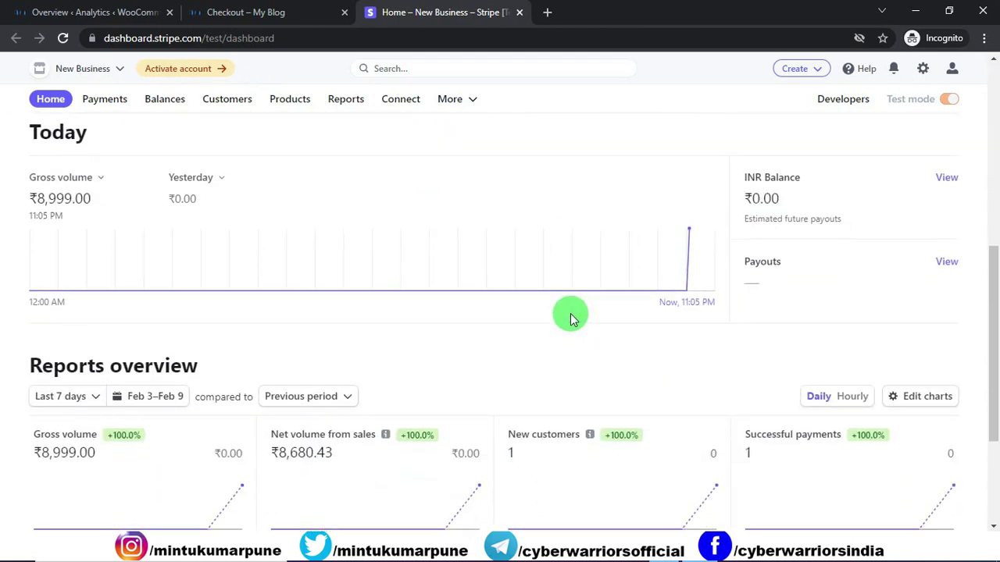
scroll(542, 179, up, 5)
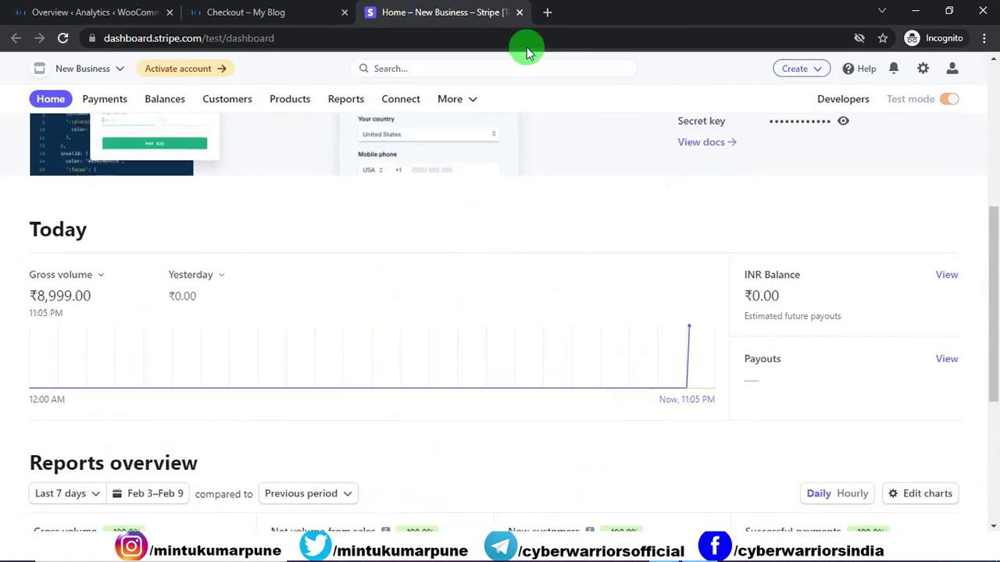
scroll(539, 174, up, 4)
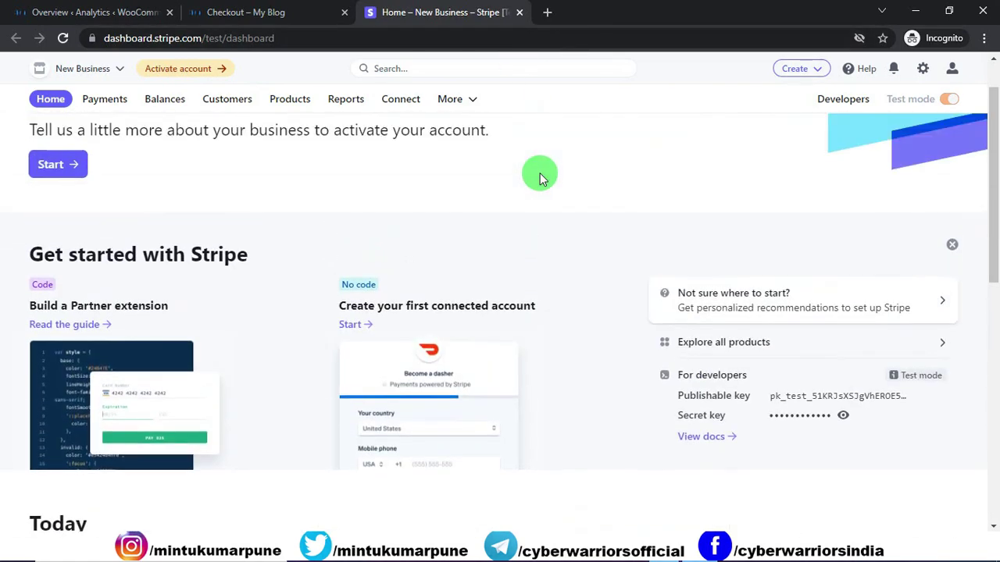
Close the Stripe tab, view the storefront home page, and return to WooCommerce Analytics
click(519, 12)
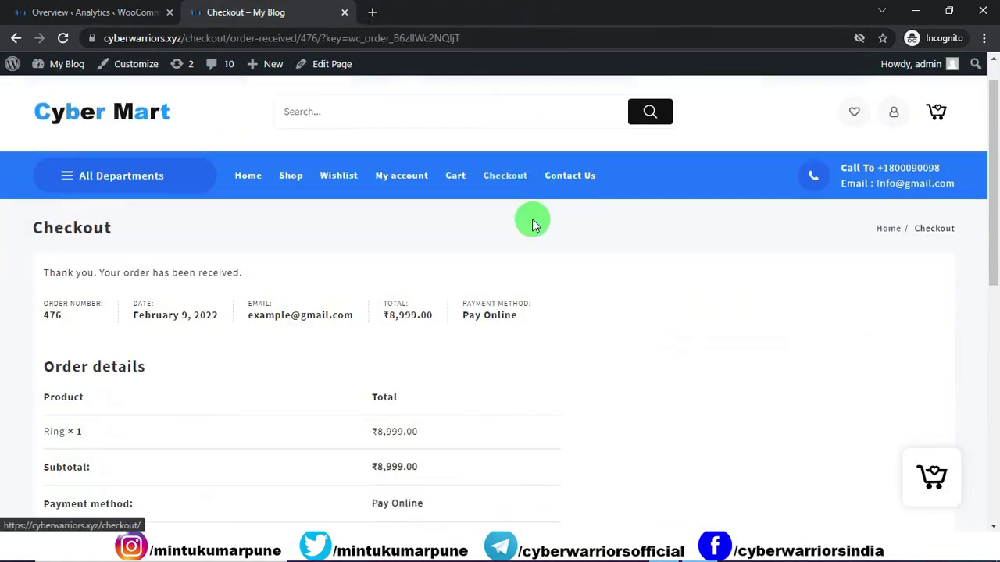
click(115, 148)
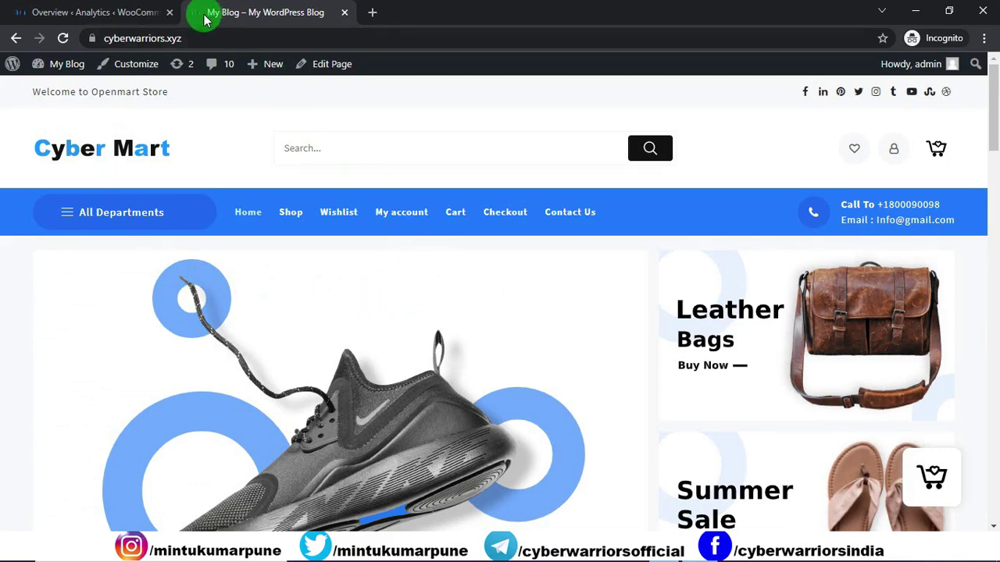
click(148, 12)
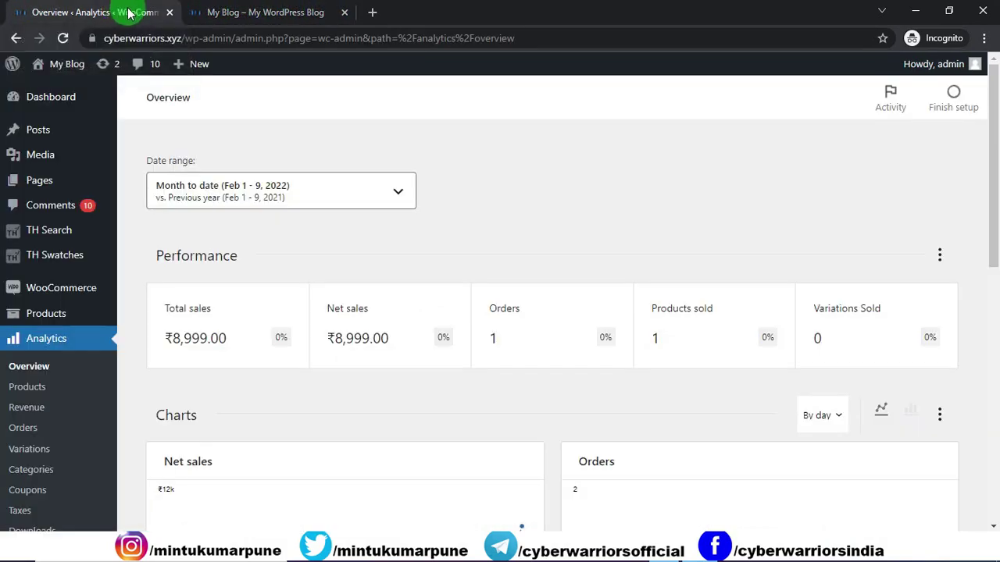
scroll(79, 418, down, 1)
scroll(73, 398, down, 6)
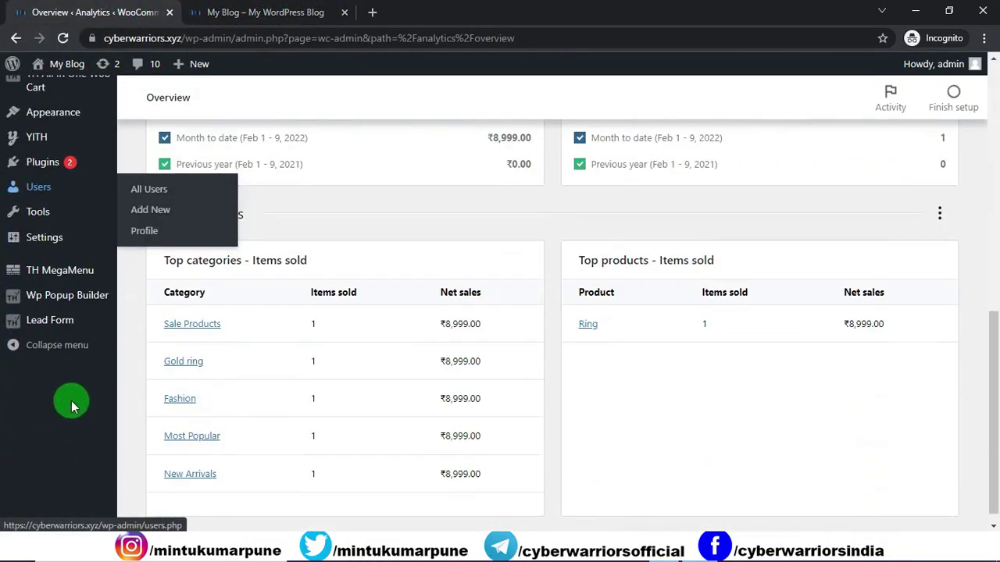
Set Site Title to 'Cyber Mart', clear the Tagline, and save General Settings
click(43, 241)
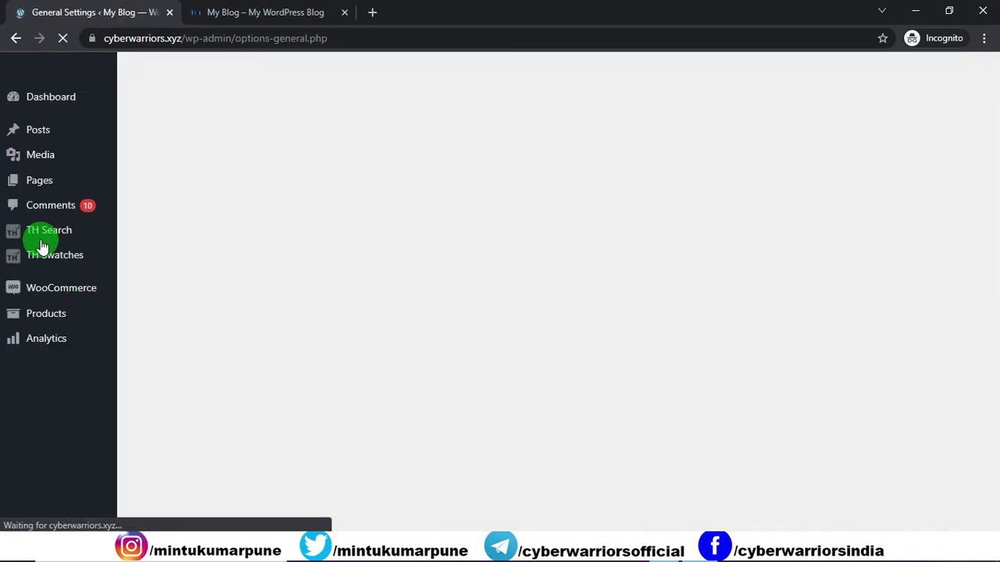
scroll(235, 312, down, 5)
drag(348, 296, 261, 291)
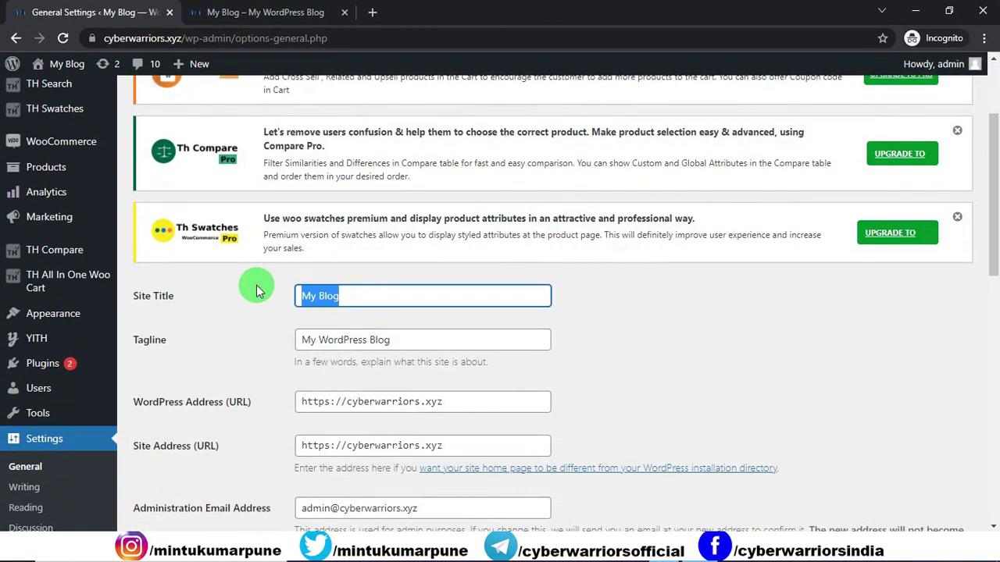
text(Cyber Mart)
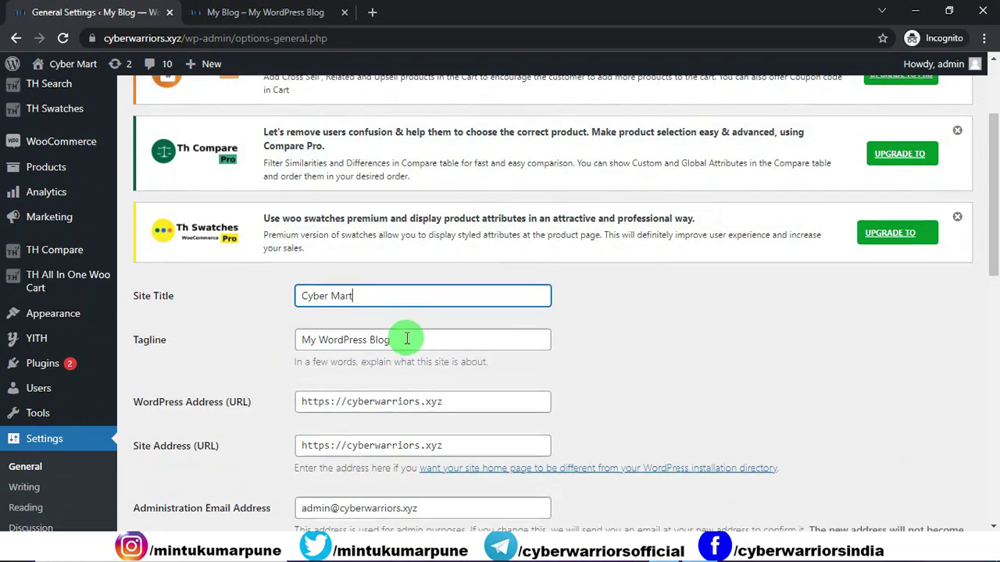
drag(408, 339, 274, 339)
key(BackSpace)
scroll(281, 346, down, 5)
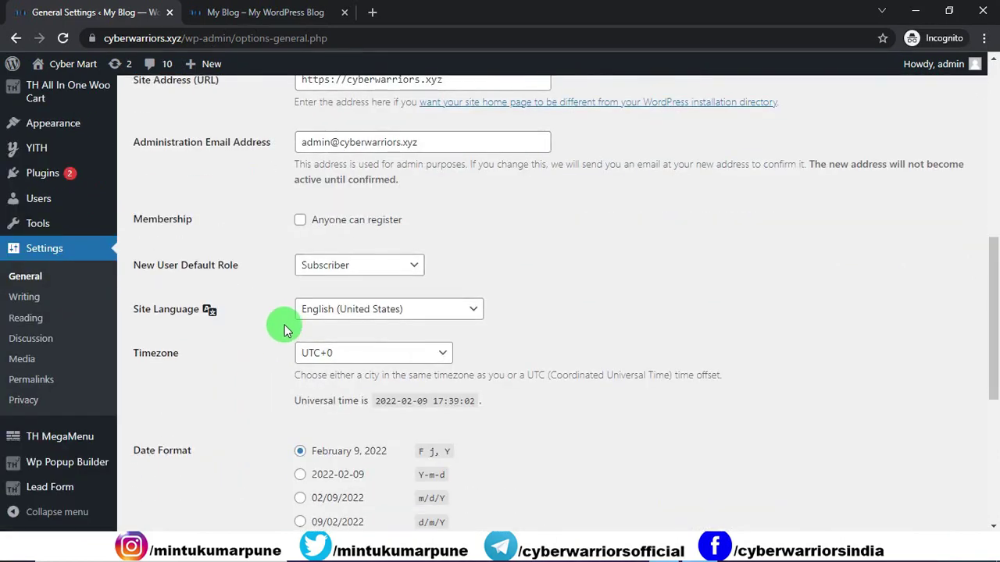
scroll(282, 308, down, 4)
scroll(281, 308, down, 1)
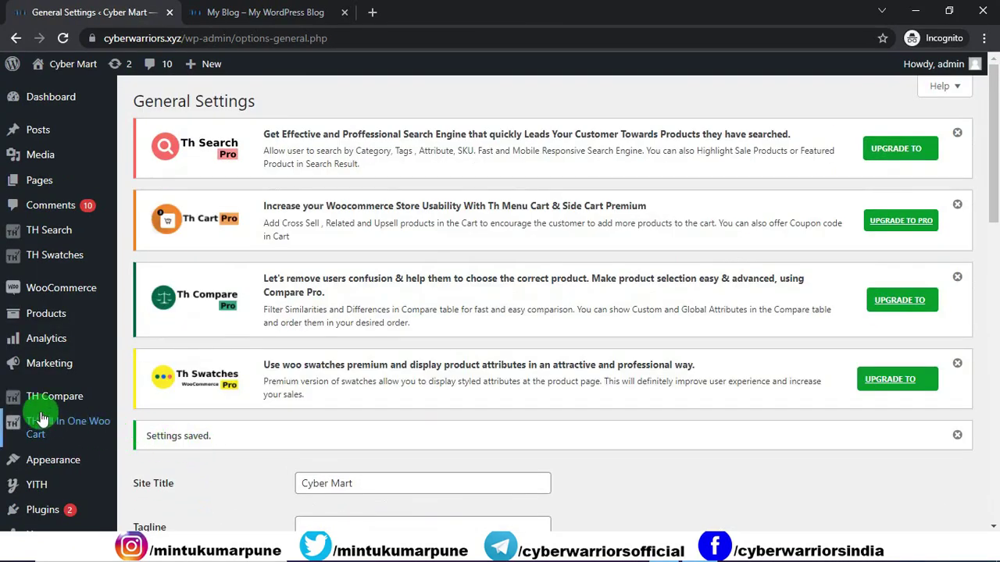
scroll(40, 415, down, 4)
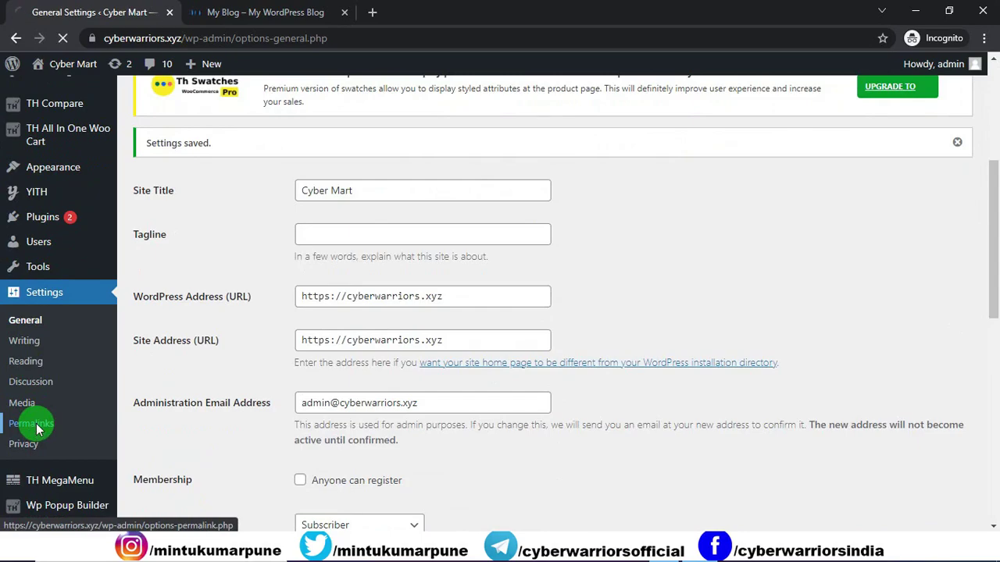
Save the Post name permalink structure and reload the storefront showing the Cyber Mart title
scroll(258, 414, down, 5)
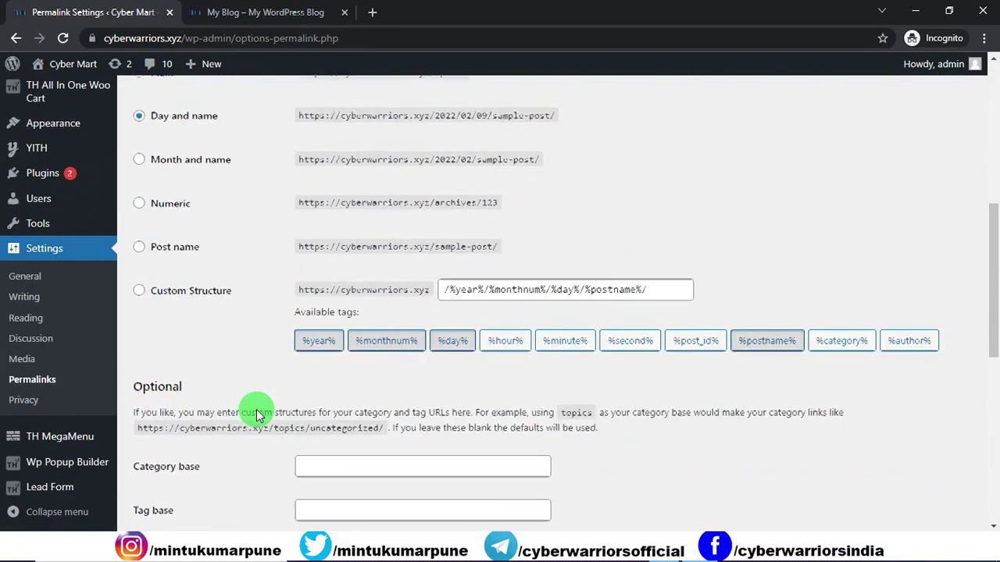
click(139, 246)
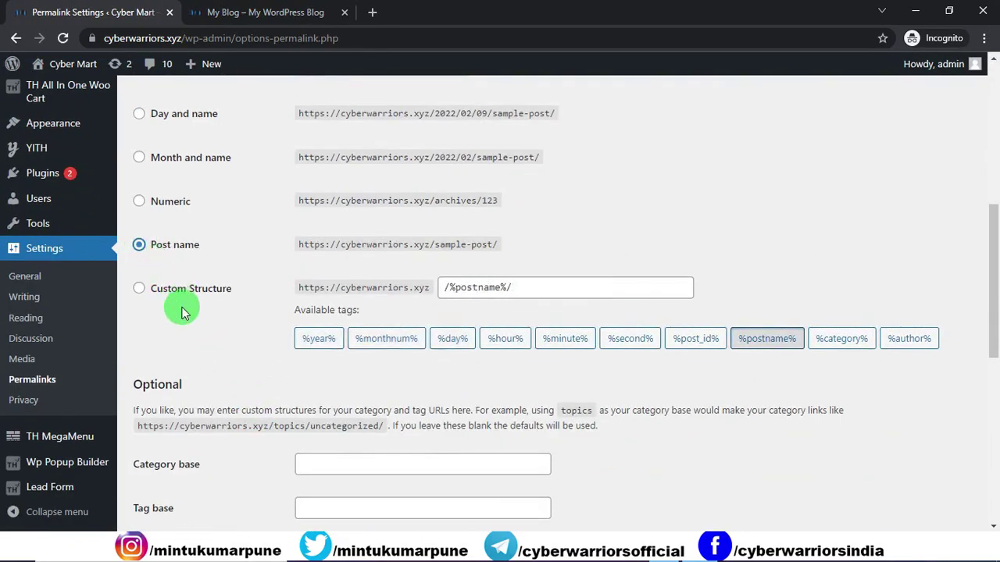
scroll(181, 312, down, 7)
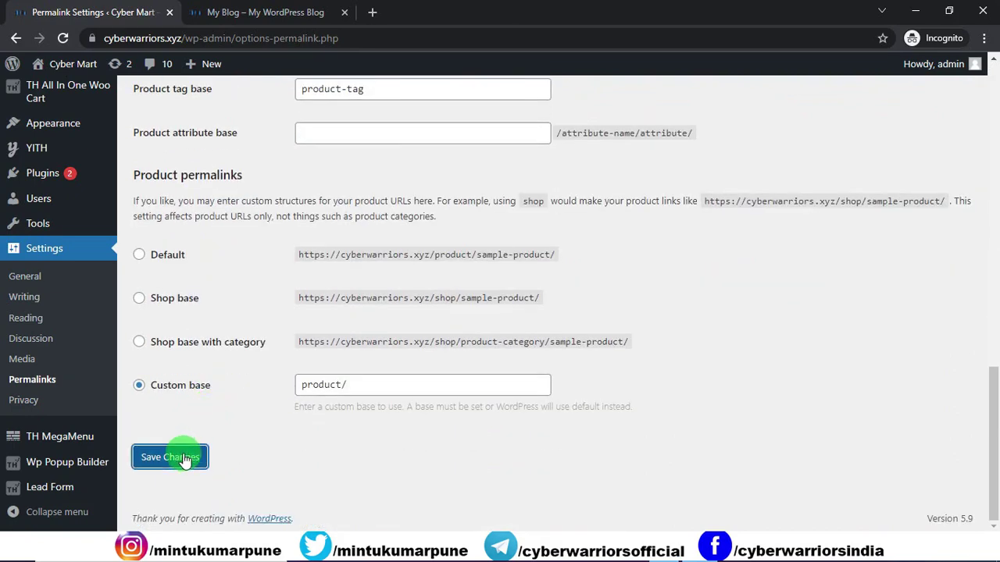
click(266, 12)
click(62, 37)
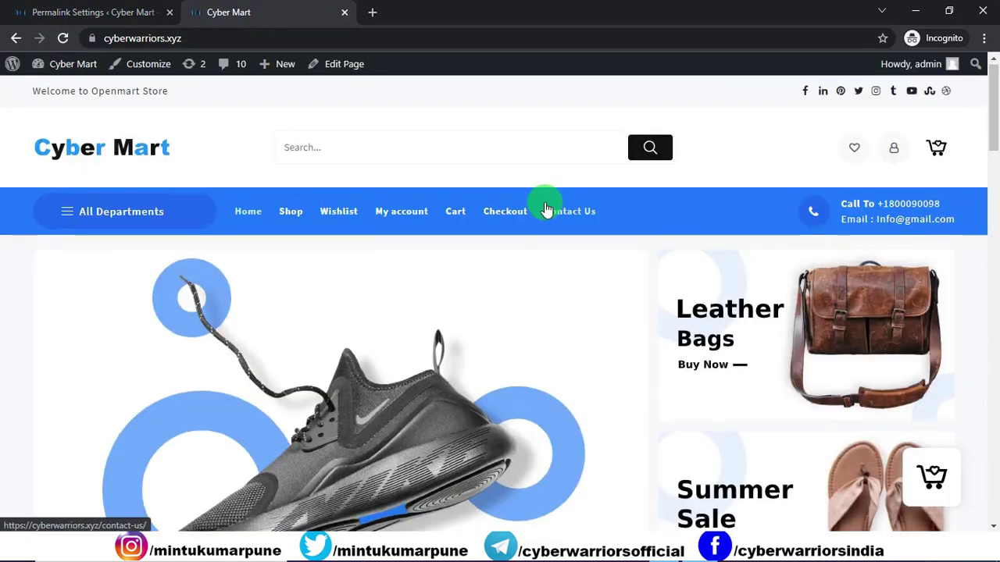
scroll(542, 203, down, 10)
scroll(542, 206, up, 10)
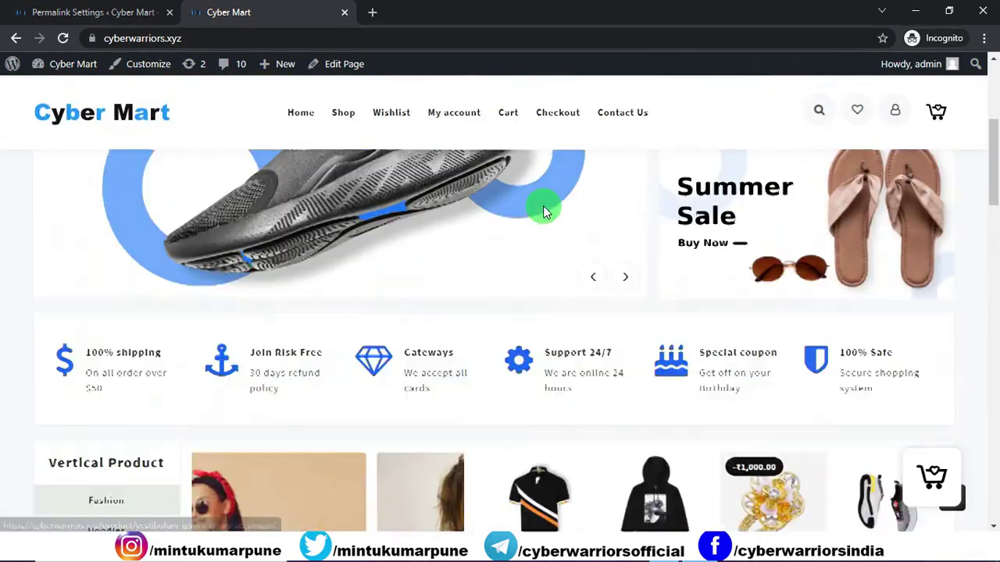